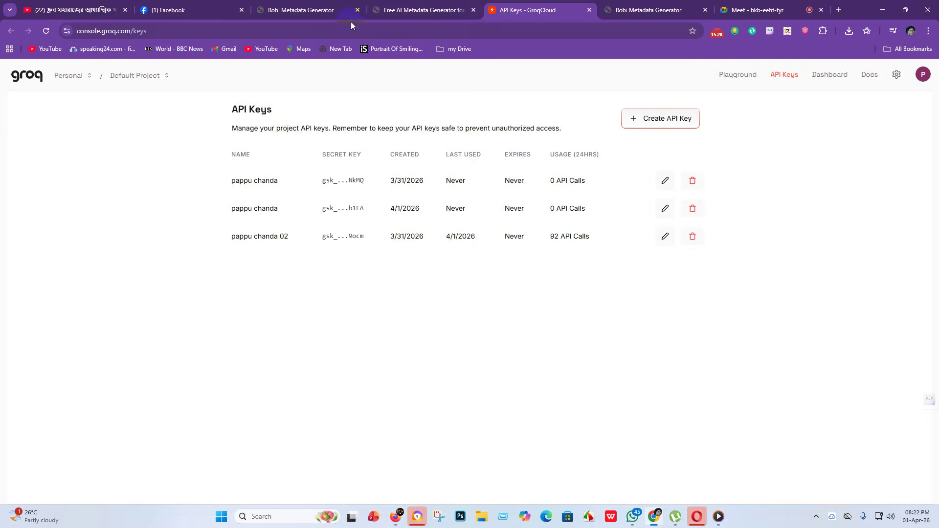
# - Switch Chrome to the Robi Metadata Generator page showing its Google Gemini AI settings
pyautogui.click(399, 12)
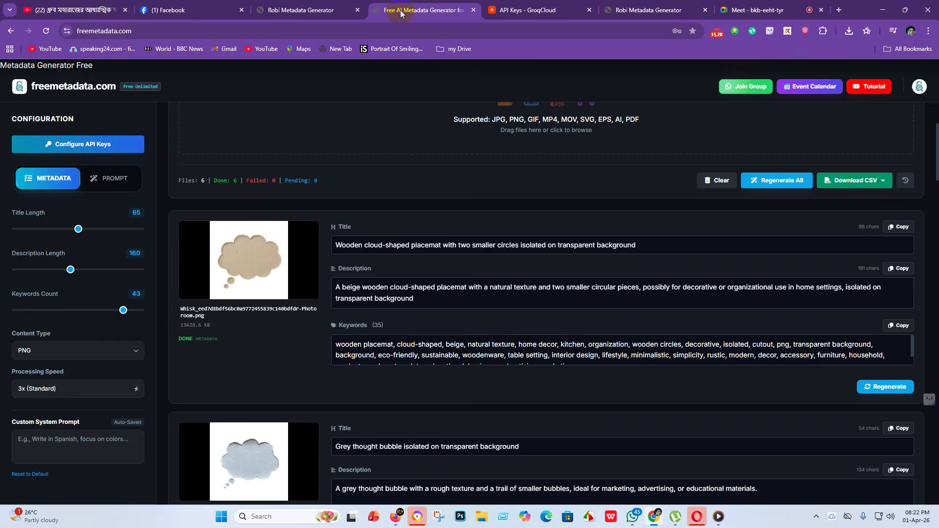
pyautogui.click(295, 6)
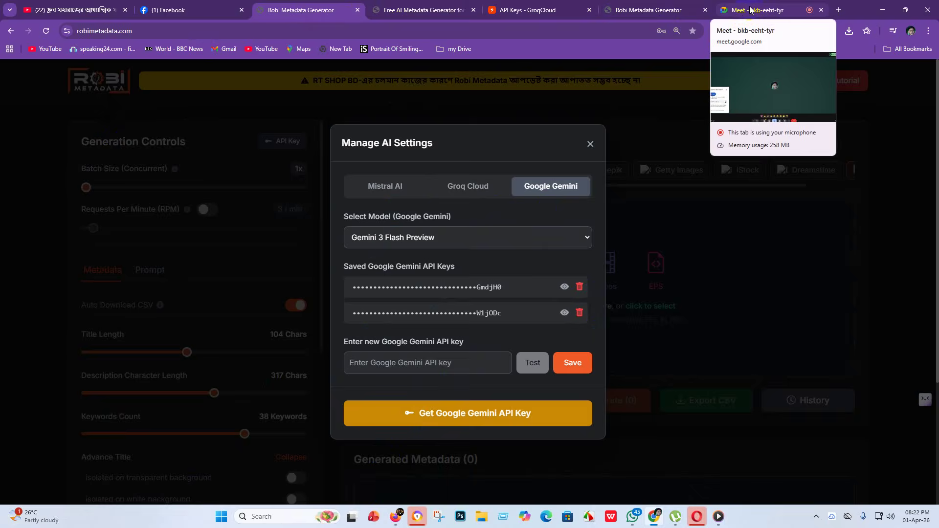
# - Admit the waiting guest from the People list in the Google Meet call
pyautogui.click(751, 10)
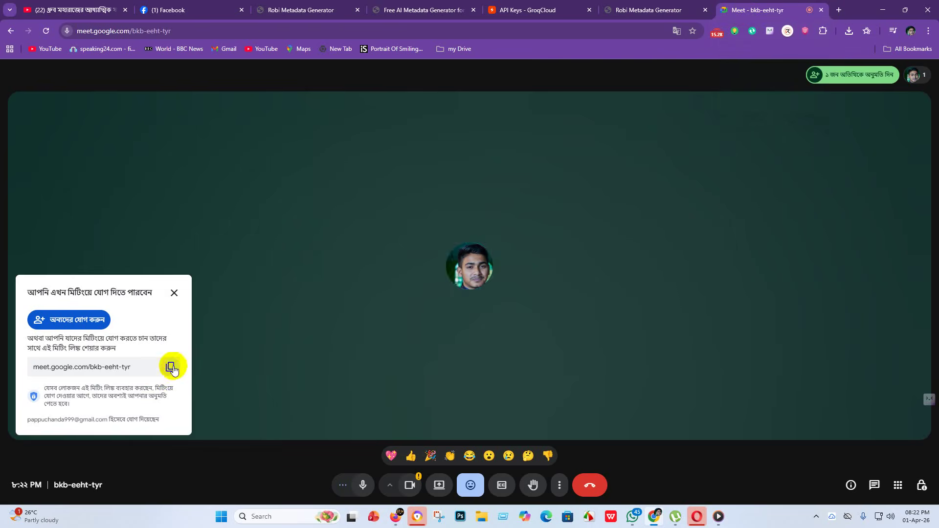
pyautogui.click(914, 73)
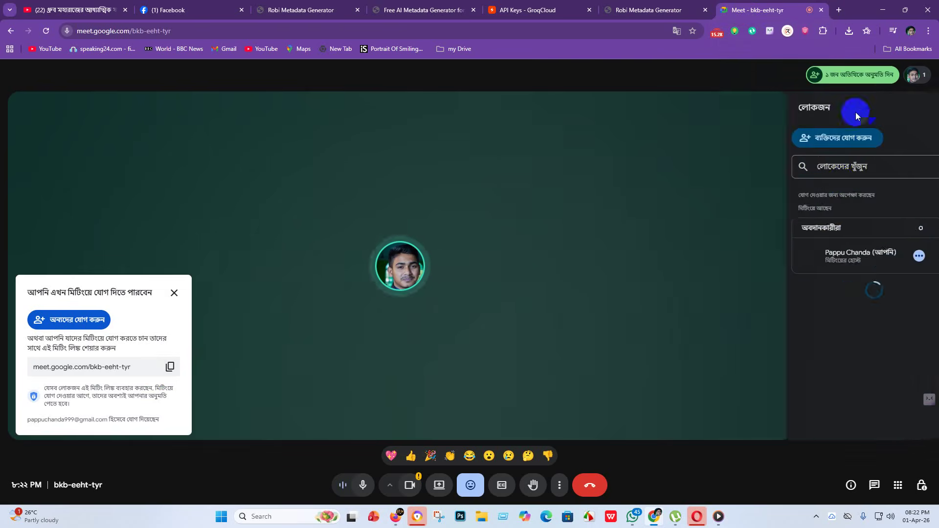
pyautogui.click(849, 272)
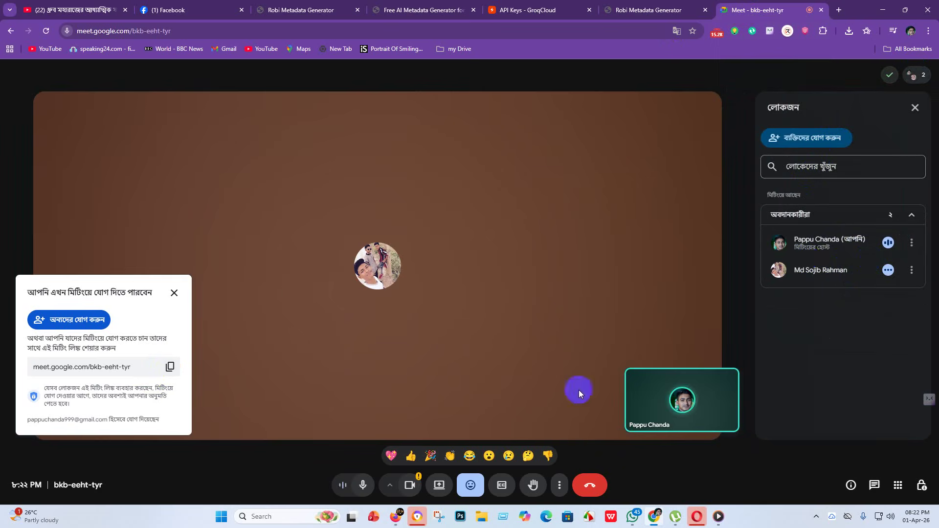
# - Present the entire screen in Meet, then return to the Robi Metadata Generator page
pyautogui.click(440, 484)
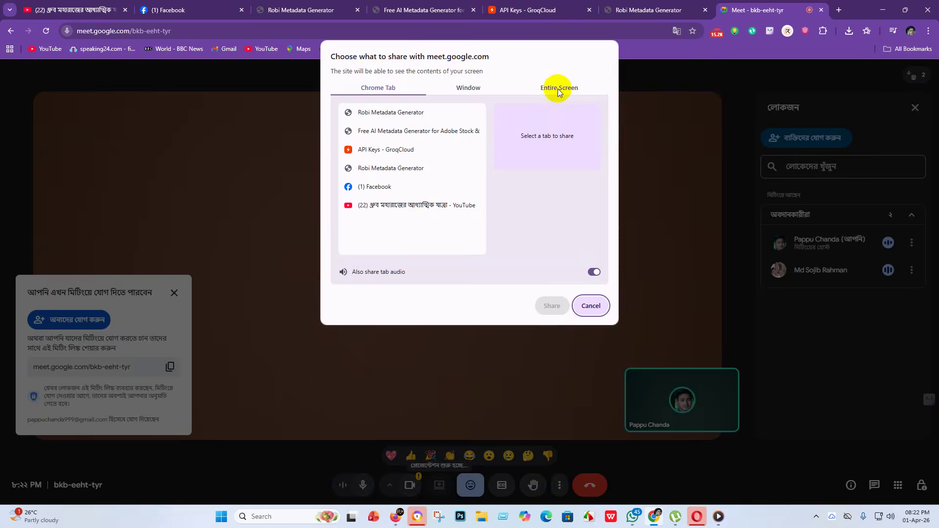
pyautogui.click(556, 88)
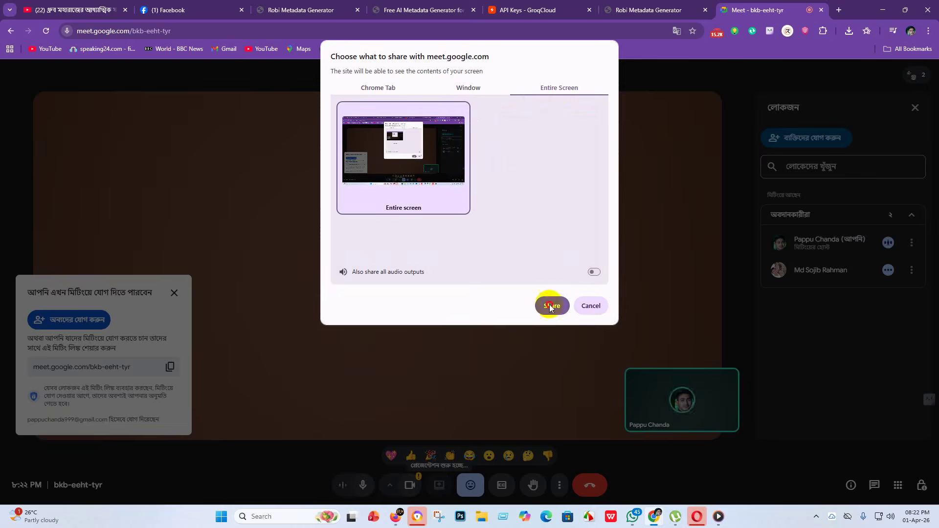
pyautogui.click(550, 306)
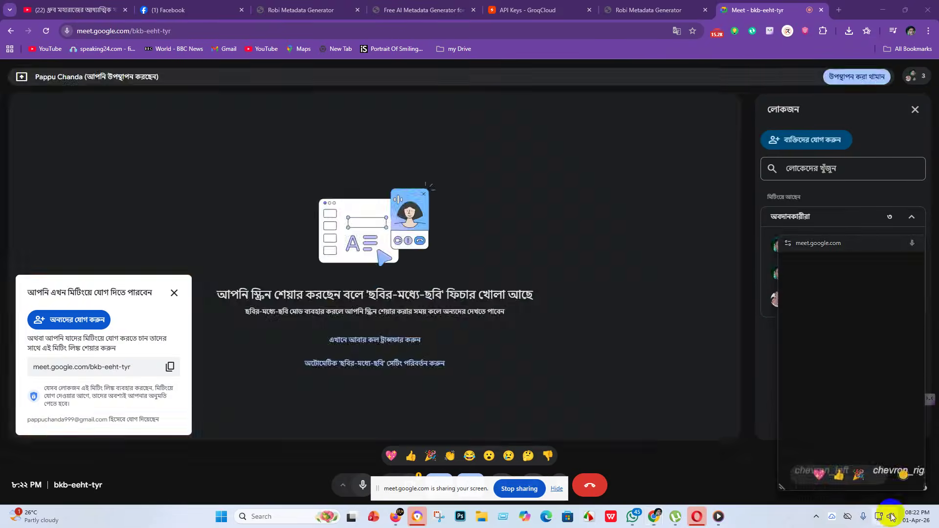
pyautogui.click(891, 516)
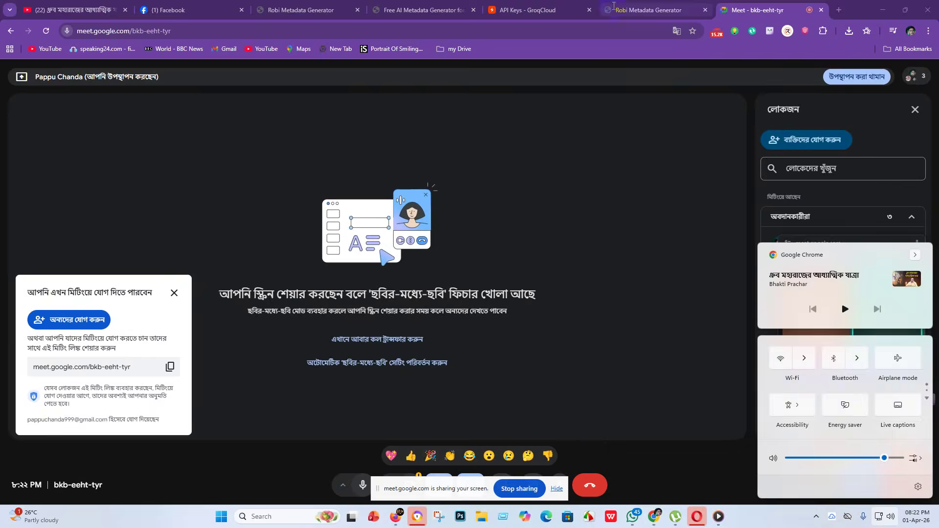
pyautogui.click(644, 8)
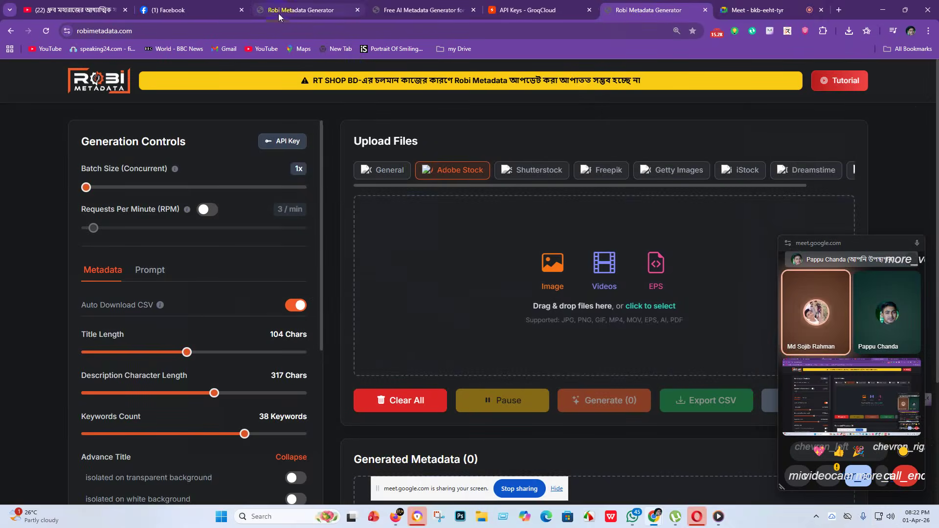
# - Scroll through freemetadata.com's result cards for the six PNGs, then bring up Adobe Stock uploads
pyautogui.click(538, 10)
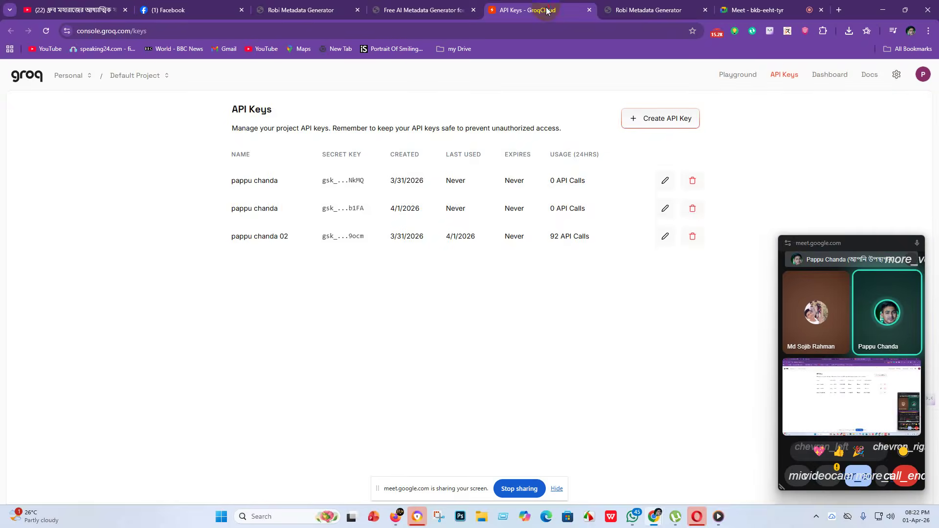
pyautogui.click(463, 6)
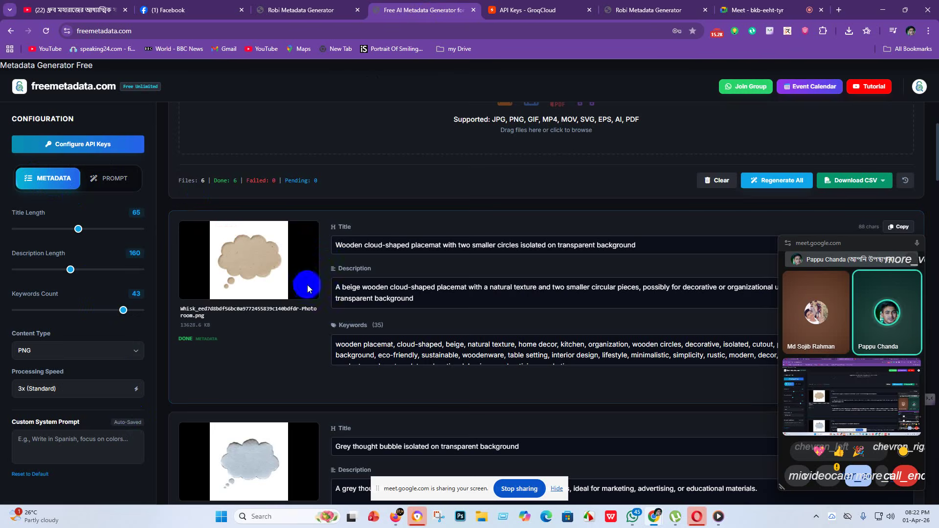
pyautogui.scroll(-10, 468, 312)
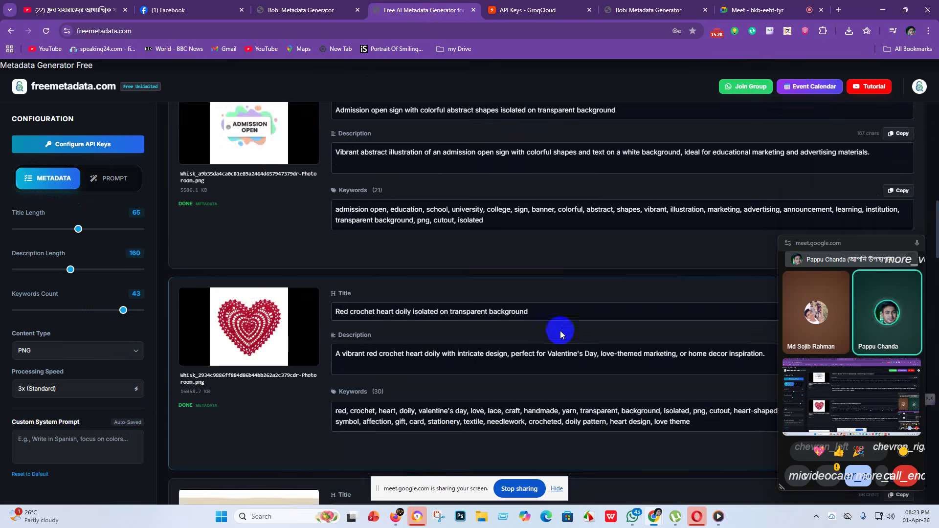
pyautogui.scroll(-15, 560, 334)
pyautogui.scroll(6, 530, 306)
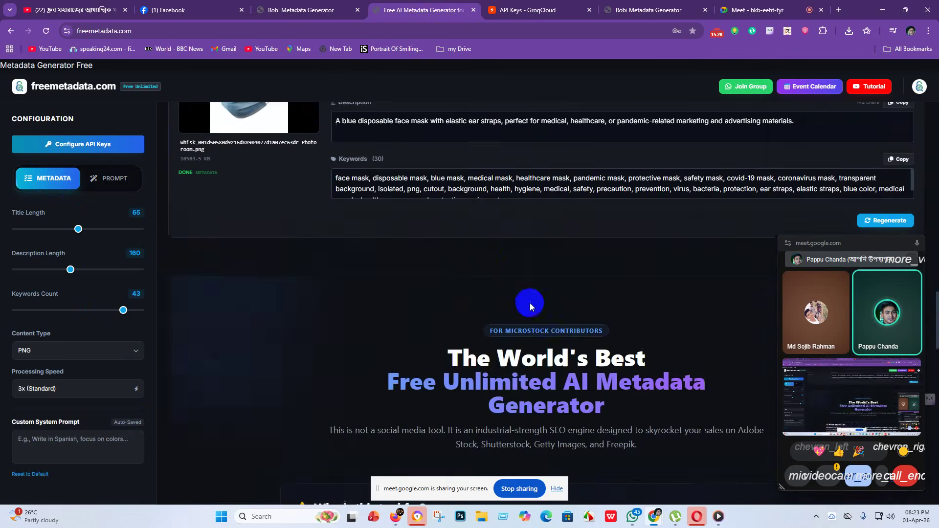
pyautogui.scroll(15, 440, 252)
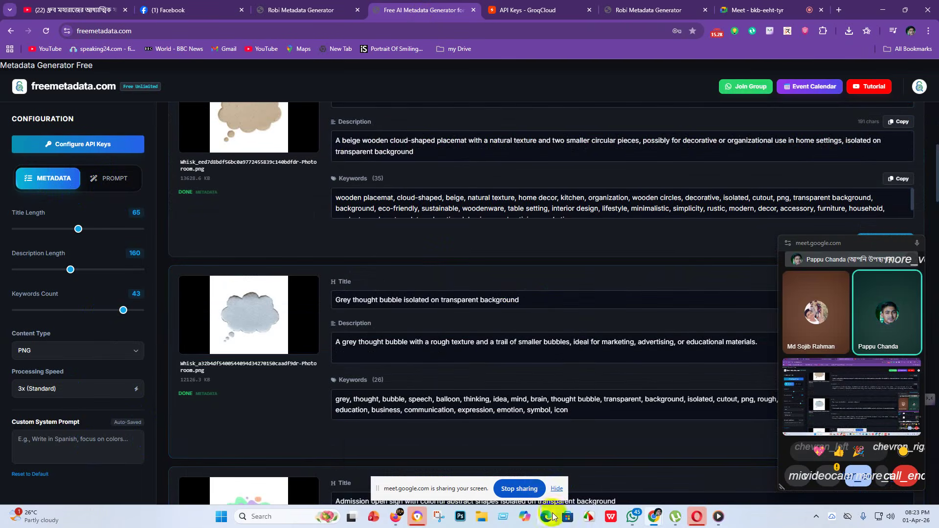
pyautogui.moveTo(396, 519)
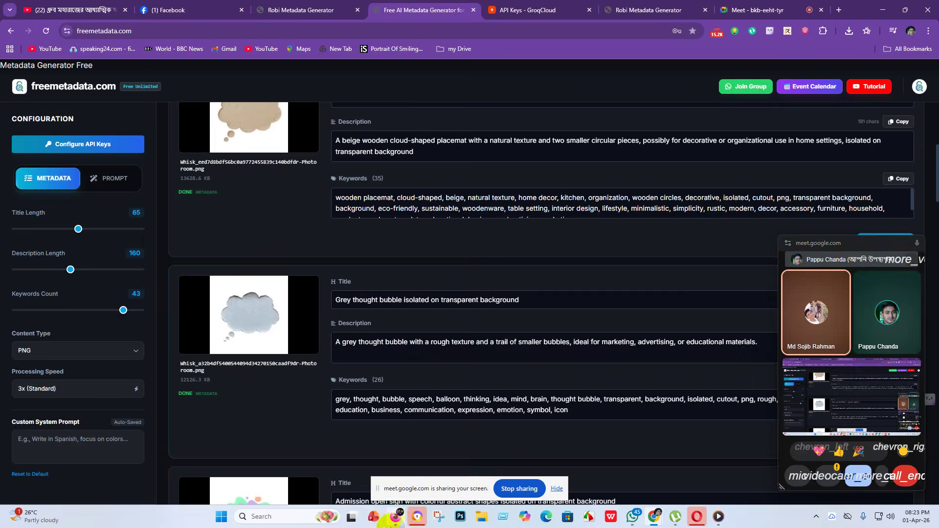
pyautogui.click(395, 517)
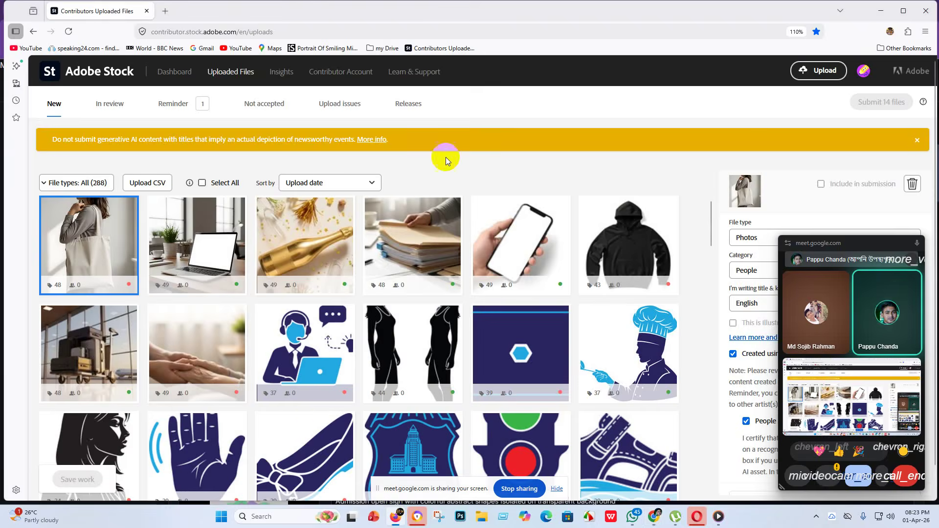
# - Upload all six PNGs from bg's upscayl_png_upscayl-standard-4x folder to Adobe Stock
pyautogui.click(818, 71)
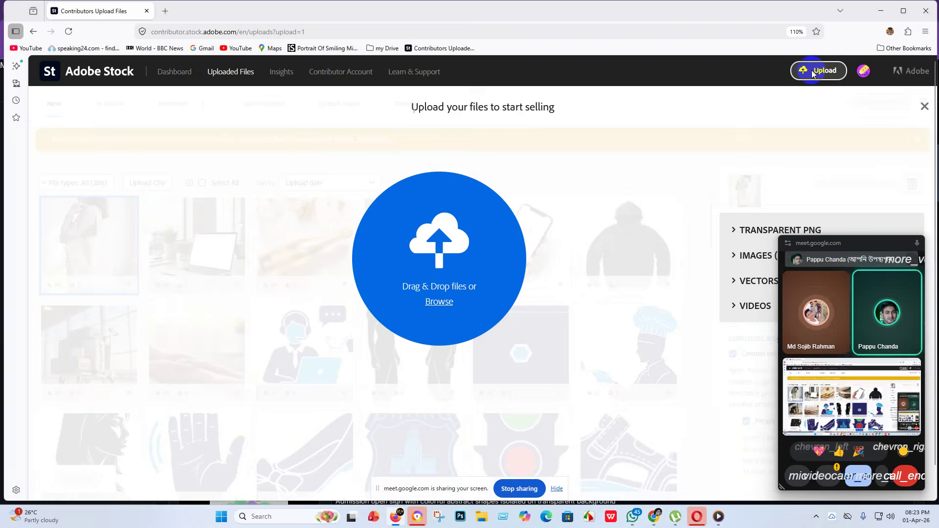
pyautogui.click(432, 306)
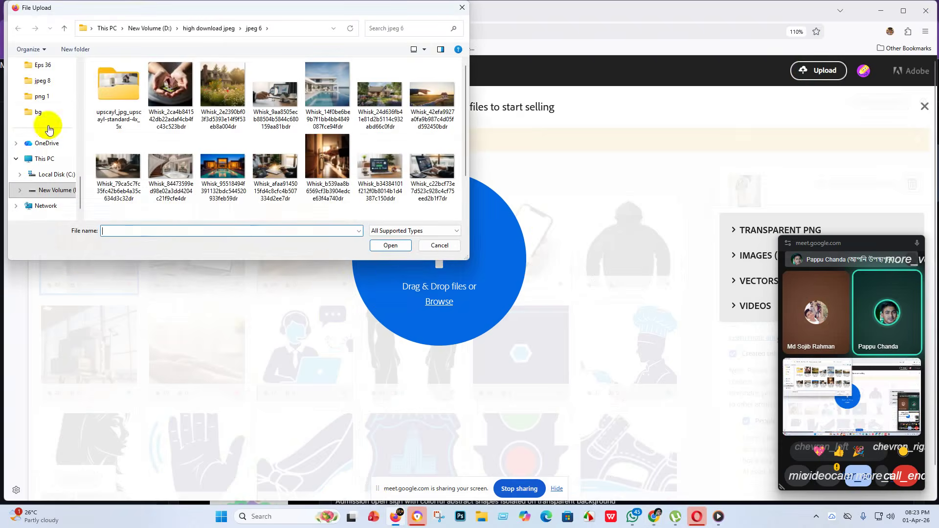
pyautogui.click(41, 115)
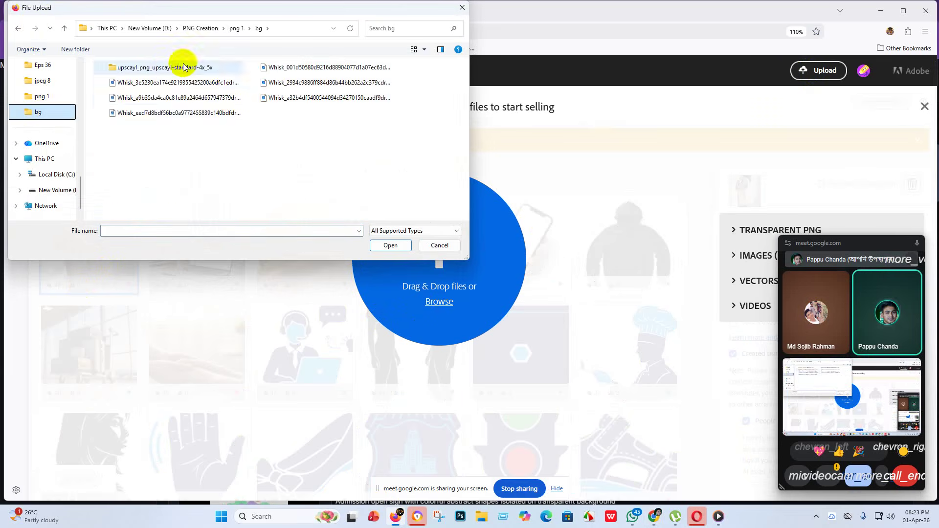
pyautogui.doubleClick(165, 68)
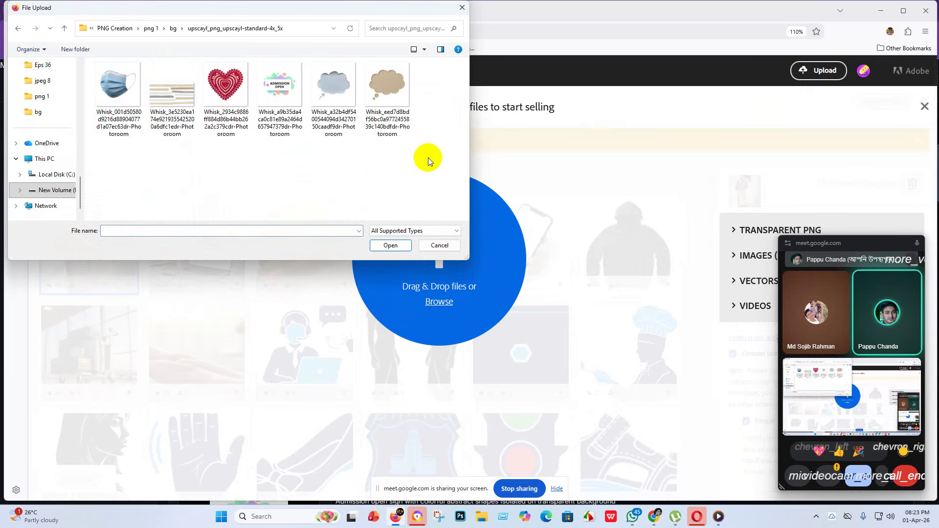
pyautogui.moveTo(428, 157); pyautogui.dragTo(120, 86)
pyautogui.click(400, 245)
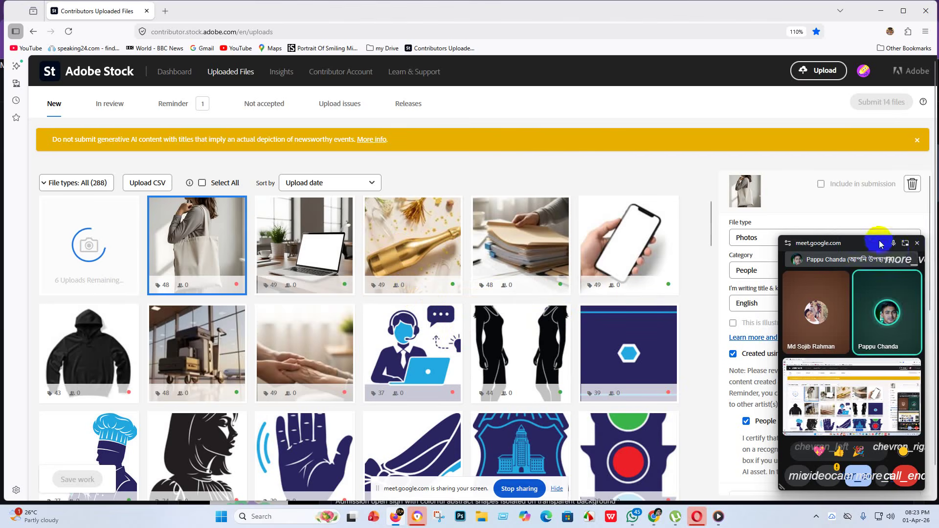
# - Close the Meet preview, wait for the six uploads to finish, then minimise Firefox
pyautogui.click(917, 243)
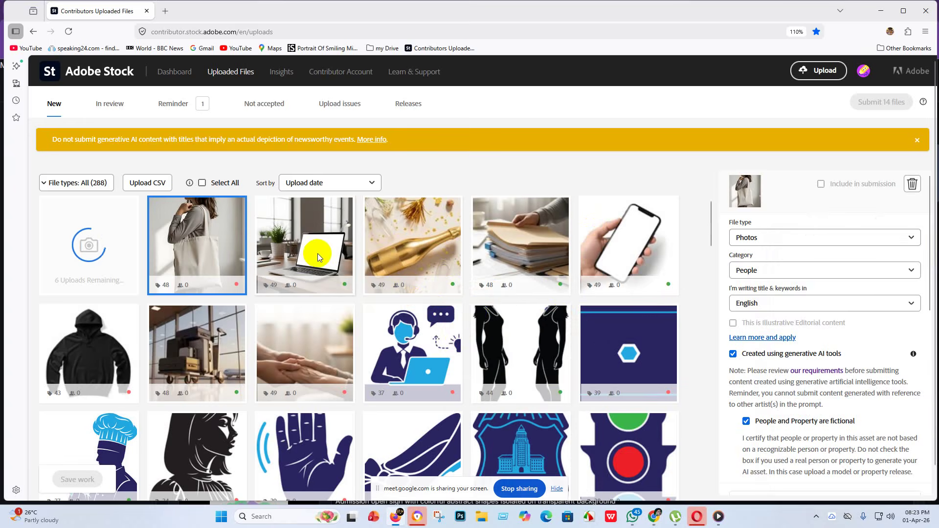
pyautogui.moveTo(330, 268)
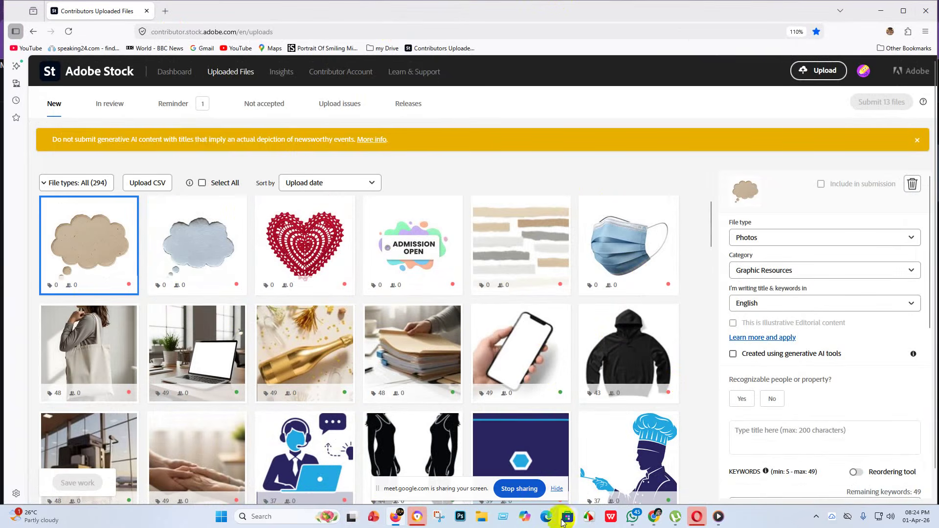
pyautogui.moveTo(654, 521)
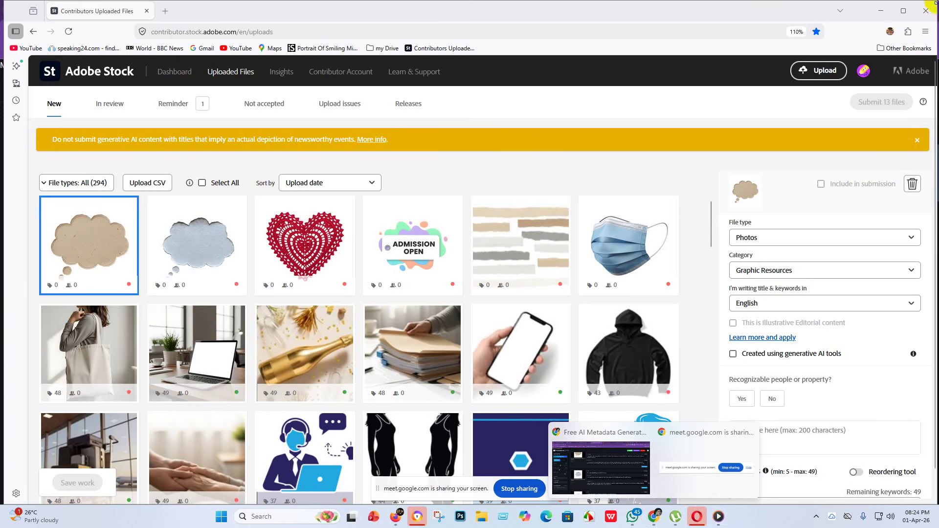
pyautogui.click(875, 10)
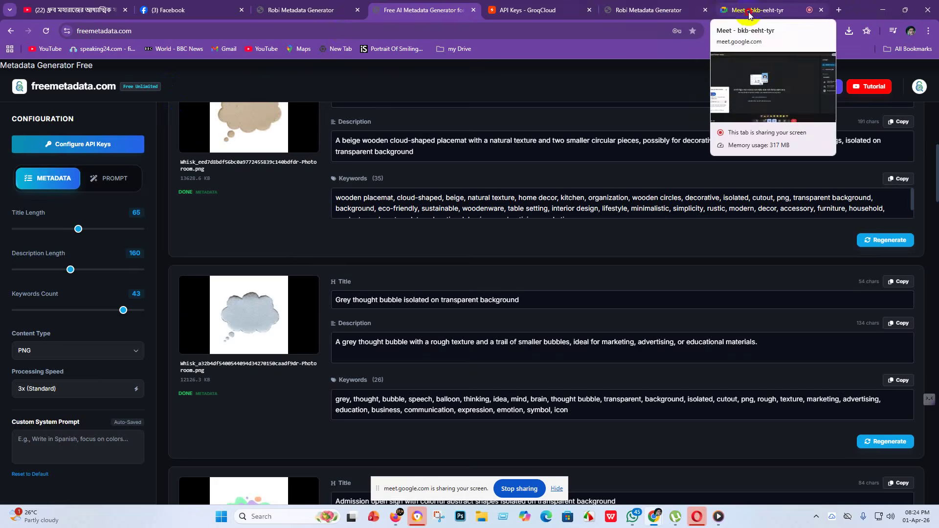
# - Restart the Meet share as Entire Screen with 'Also share all audio outputs' turned on
pyautogui.click(764, 11)
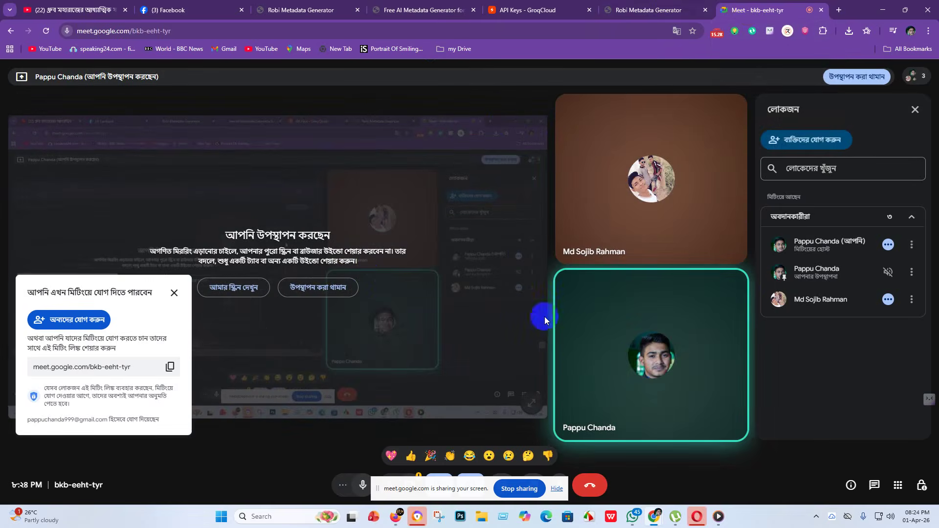
pyautogui.click(519, 491)
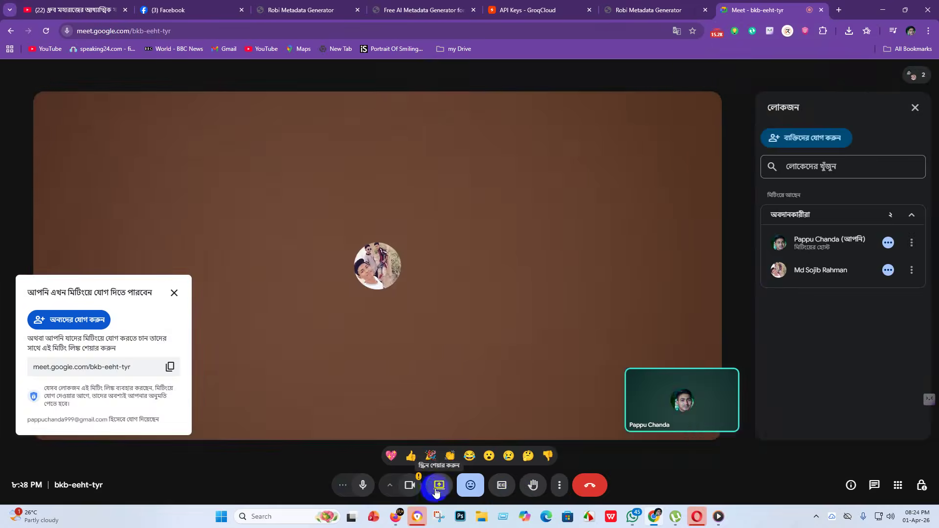
pyautogui.click(438, 486)
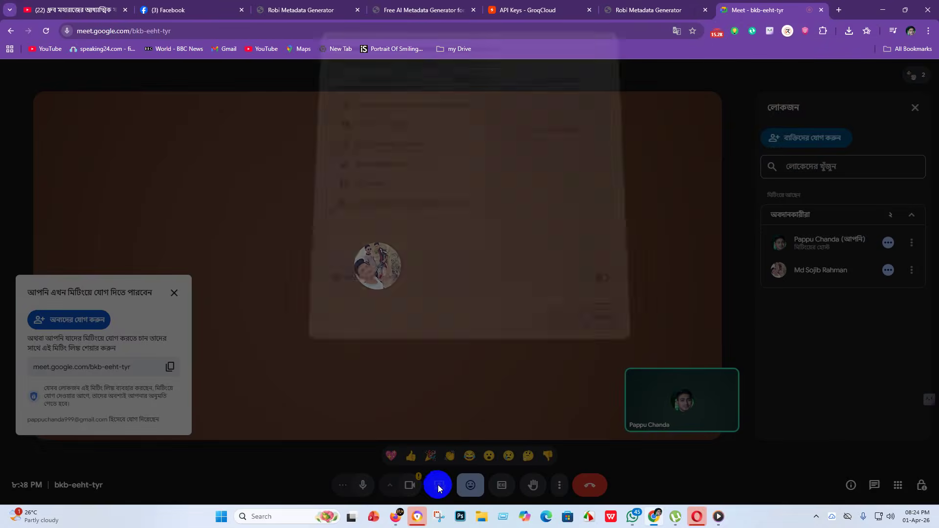
pyautogui.click(567, 89)
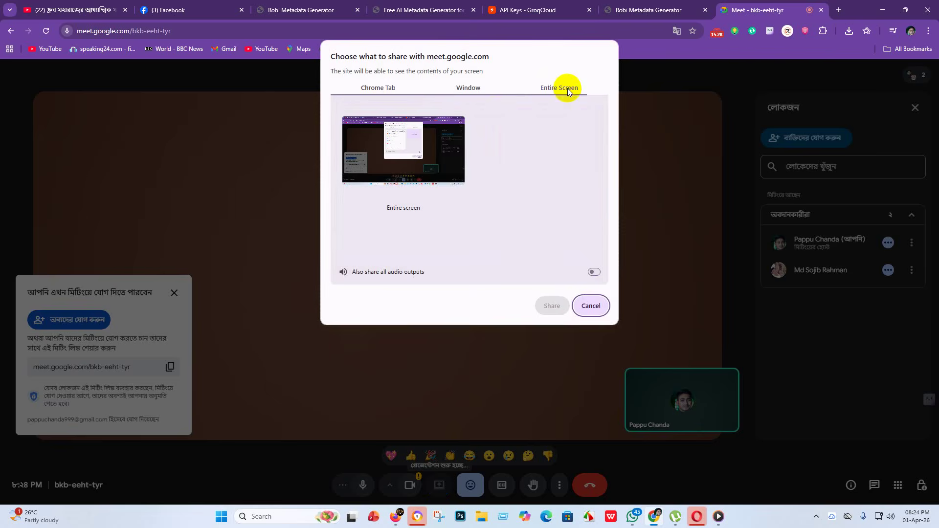
pyautogui.click(441, 182)
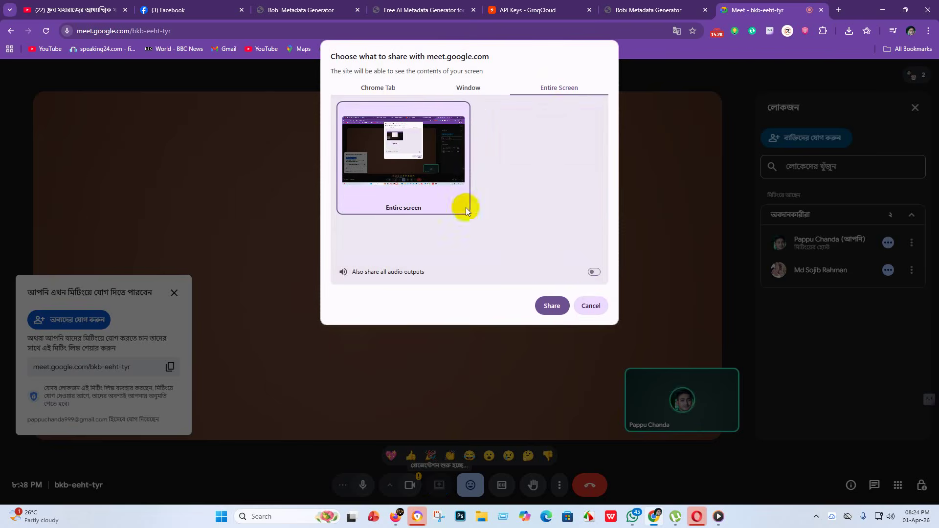
pyautogui.click(594, 272)
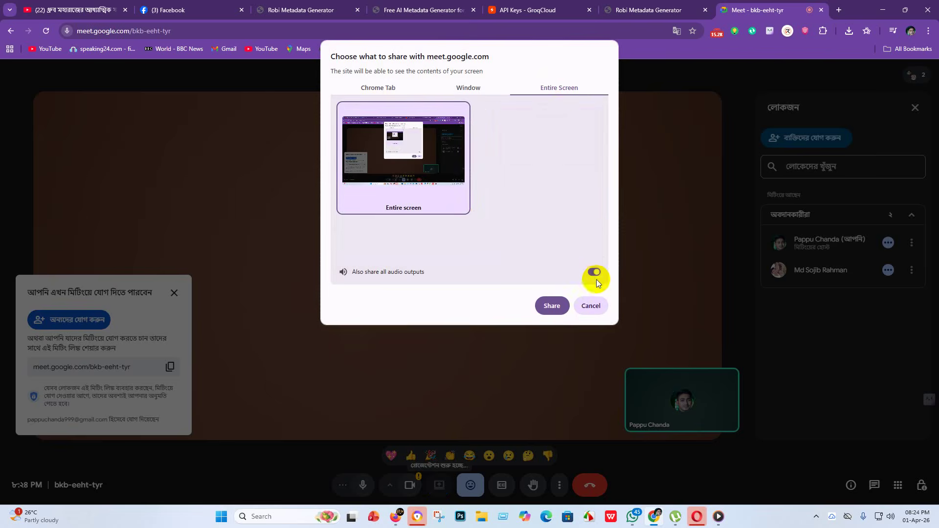
pyautogui.click(551, 307)
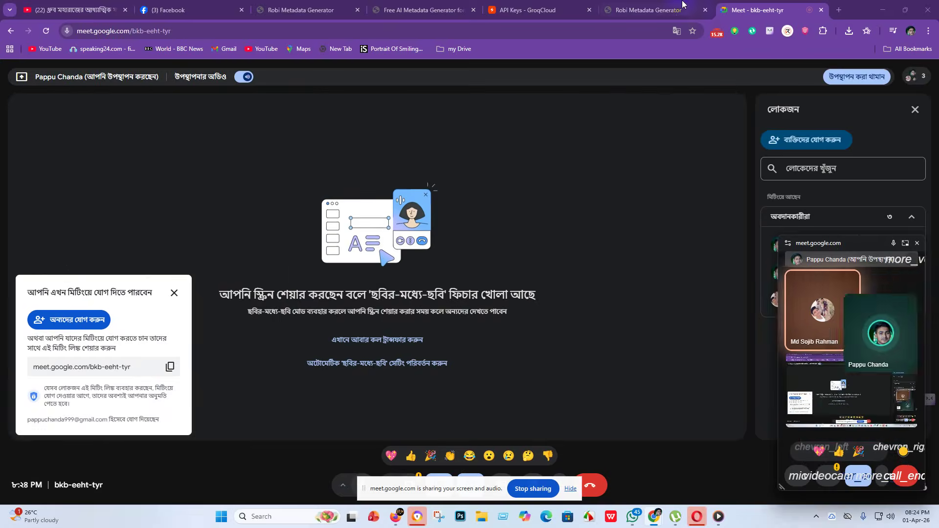
# - Download the six images' metadata from freemetadata.com as an Adobe Stock-format CSV
pyautogui.hotkey('ctrl', 'pageup')
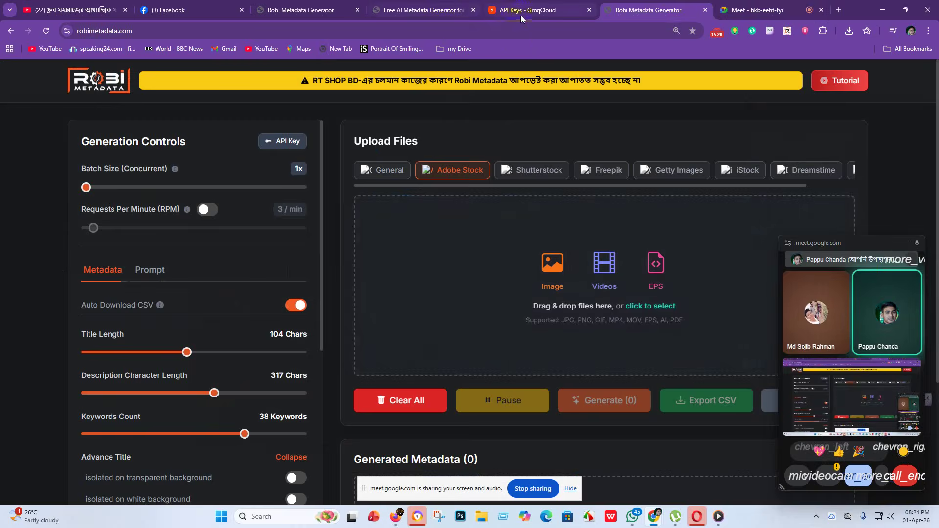
pyautogui.click(409, 9)
pyautogui.scroll(5, 515, 330)
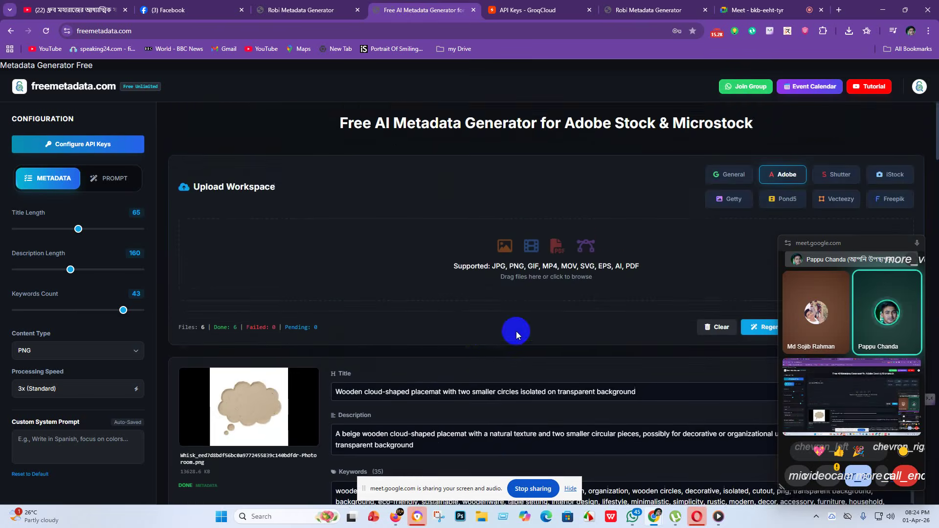
pyautogui.scroll(-10, 510, 331)
pyautogui.scroll(8, 478, 335)
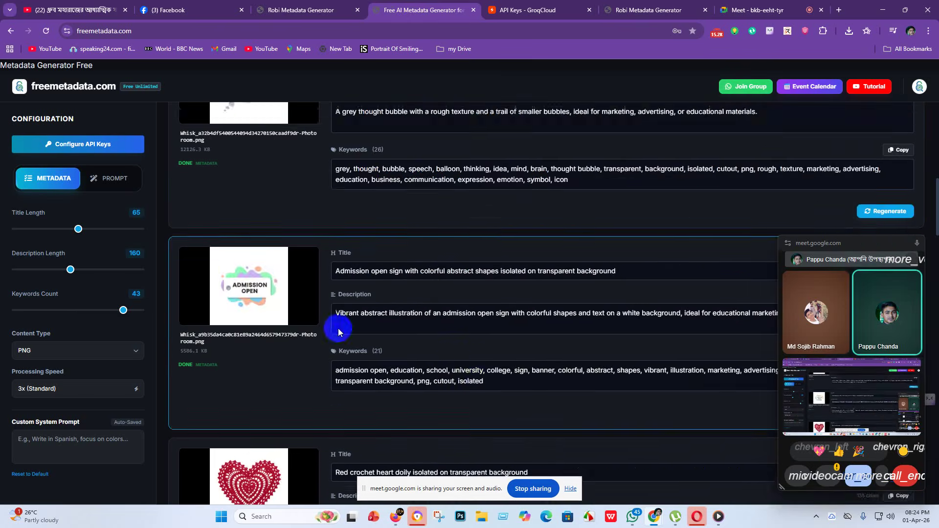
pyautogui.scroll(2, 471, 297)
pyautogui.scroll(-5, 524, 279)
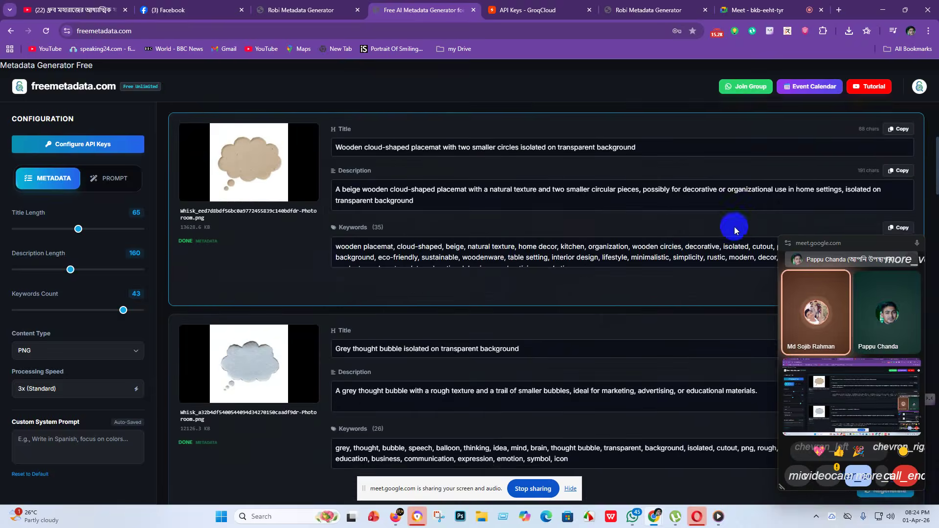
pyautogui.scroll(2, 734, 227)
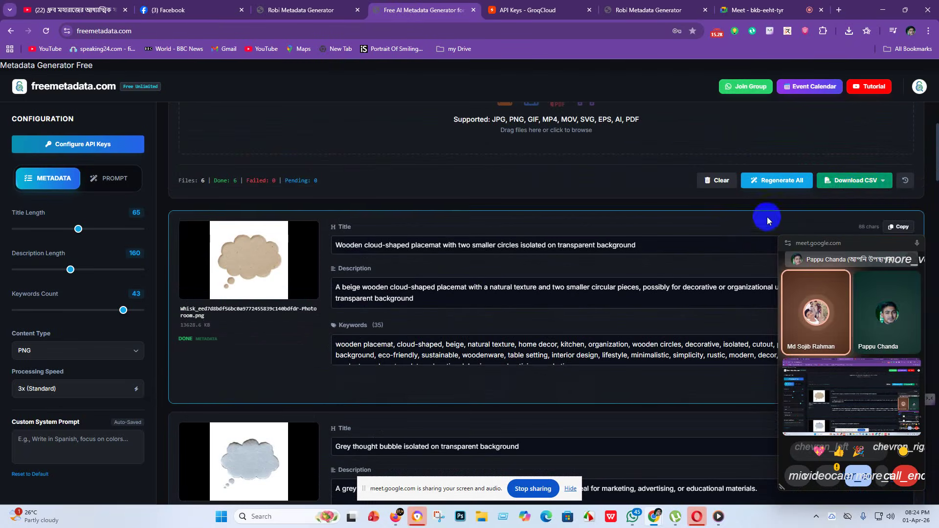
pyautogui.click(861, 188)
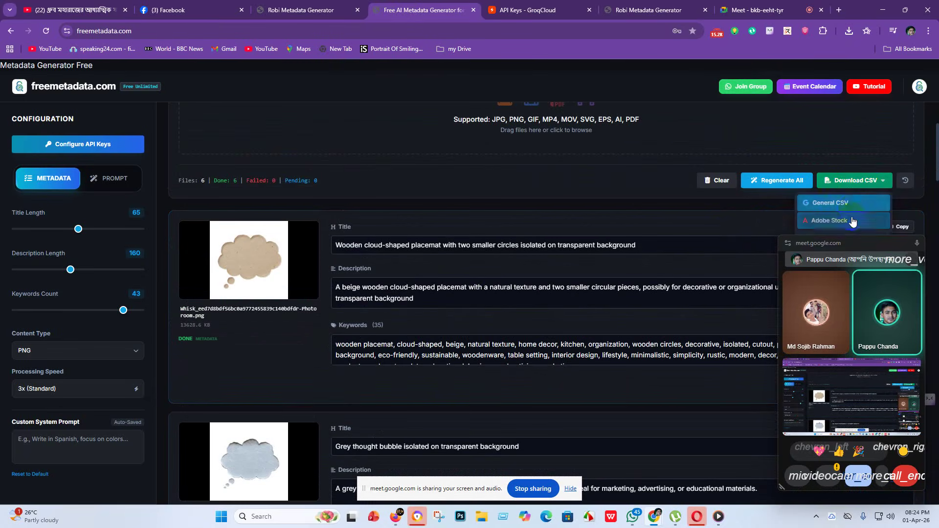
pyautogui.click(837, 221)
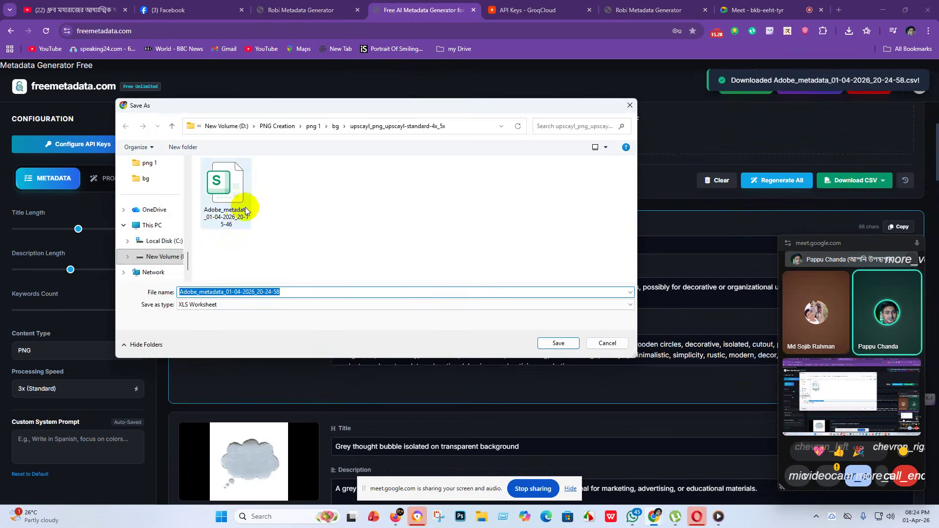
pyautogui.click(605, 344)
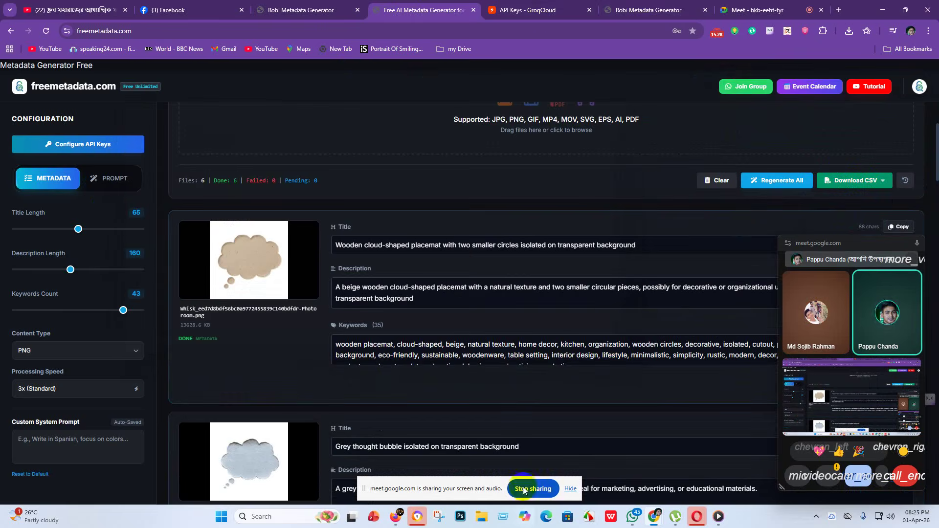
pyautogui.click(395, 517)
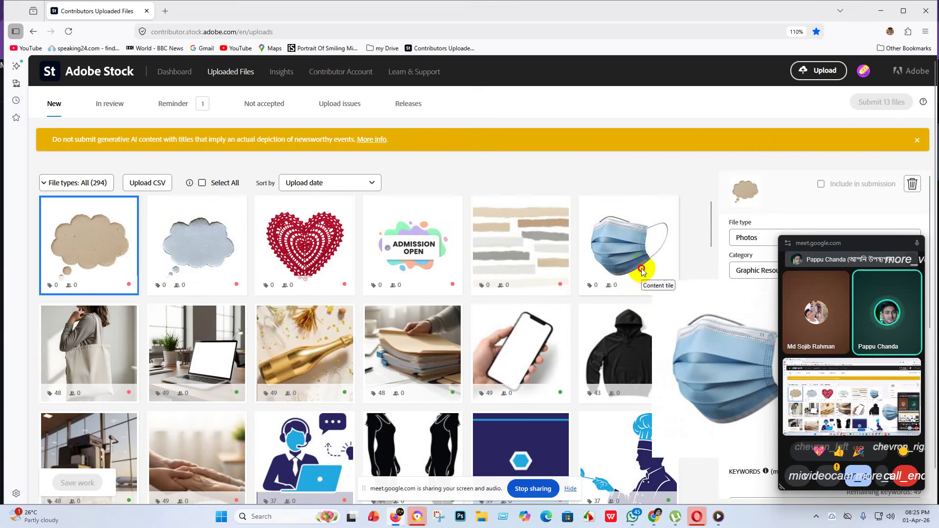
# - Tick 'Created using generative AI tools' and 'People and Property are fictional' on the six first-row uploads, and save
pyautogui.keyDown('shift'); pyautogui.click(626, 277); pyautogui.keyUp('shift')
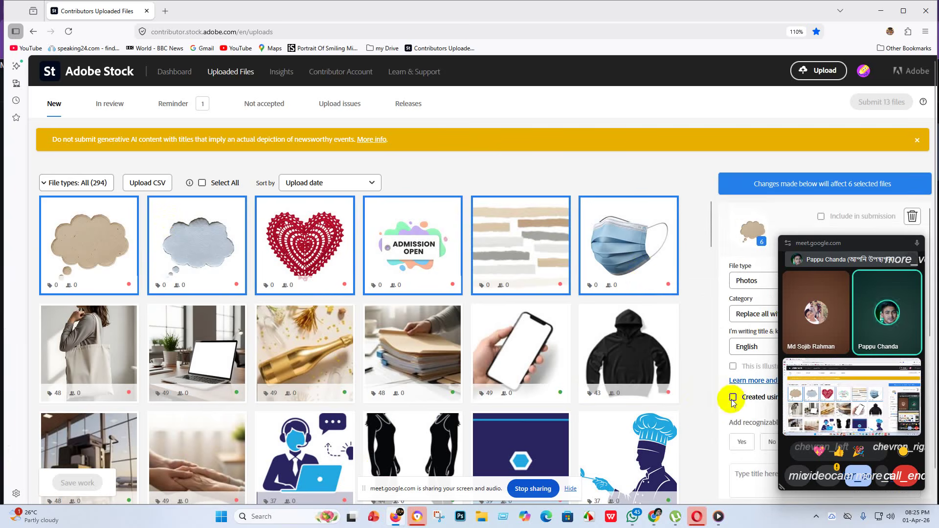
pyautogui.click(732, 397)
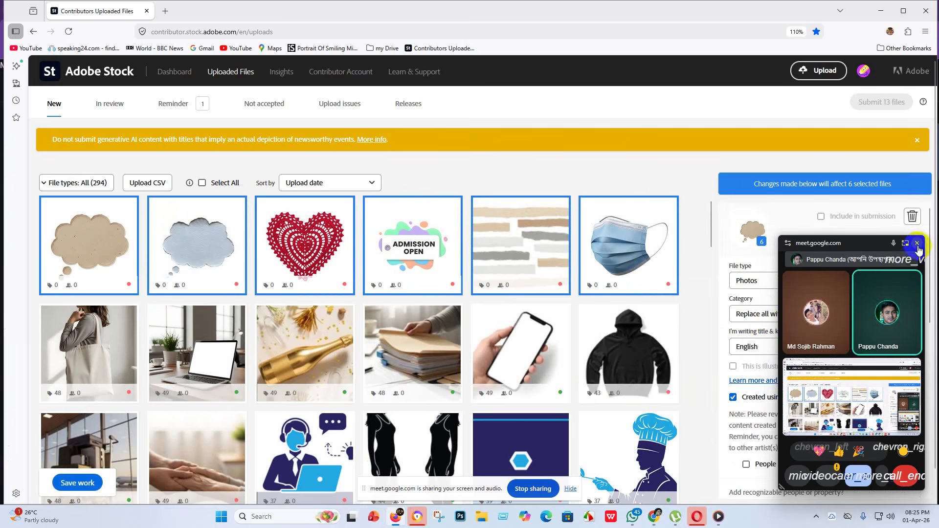
pyautogui.click(917, 244)
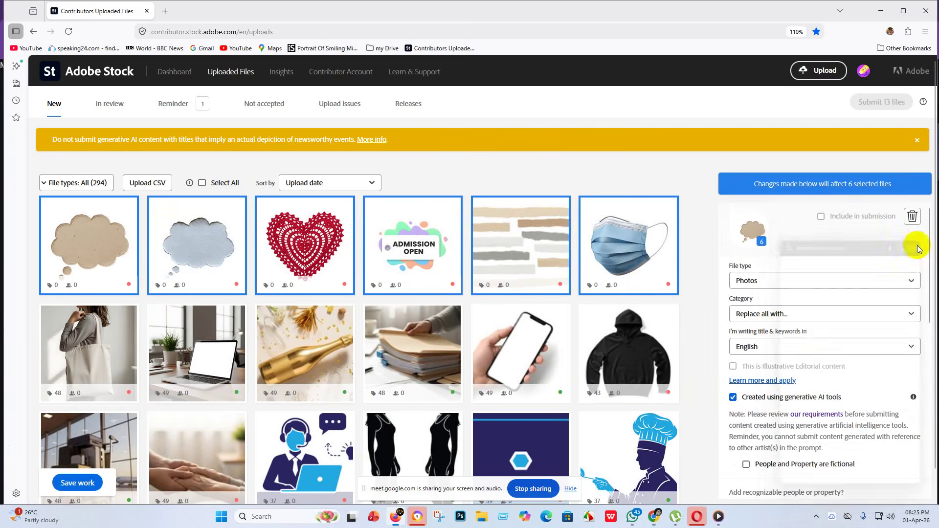
pyautogui.click(746, 465)
pyautogui.scroll(-2, 783, 391)
pyautogui.scroll(1, 807, 314)
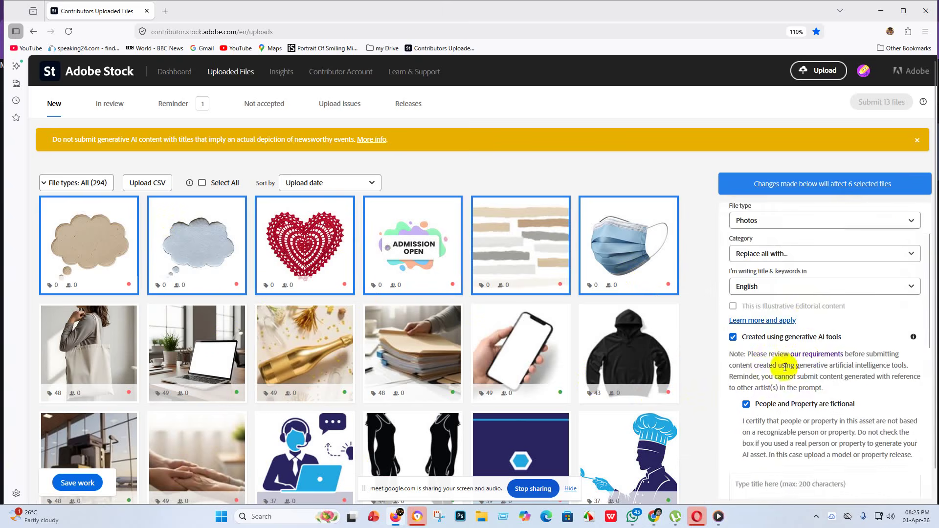
pyautogui.scroll(-3, 782, 374)
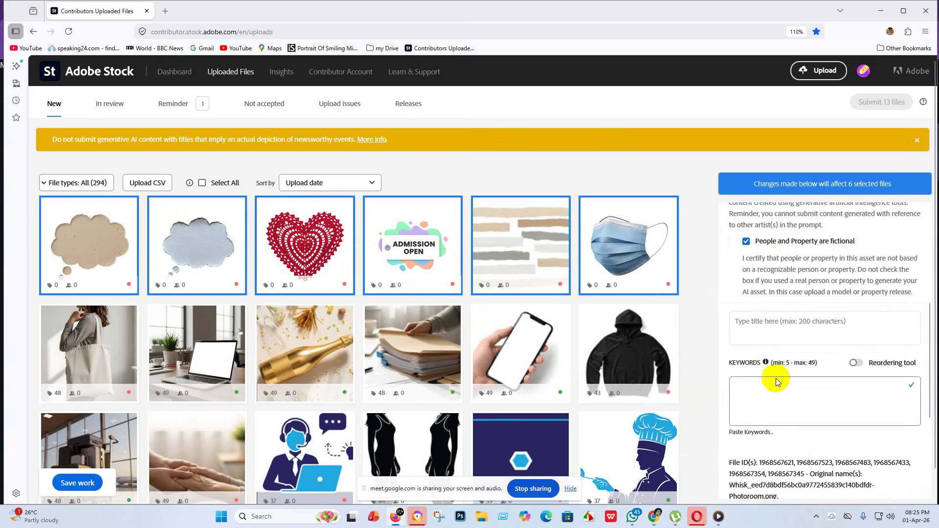
pyautogui.click(70, 483)
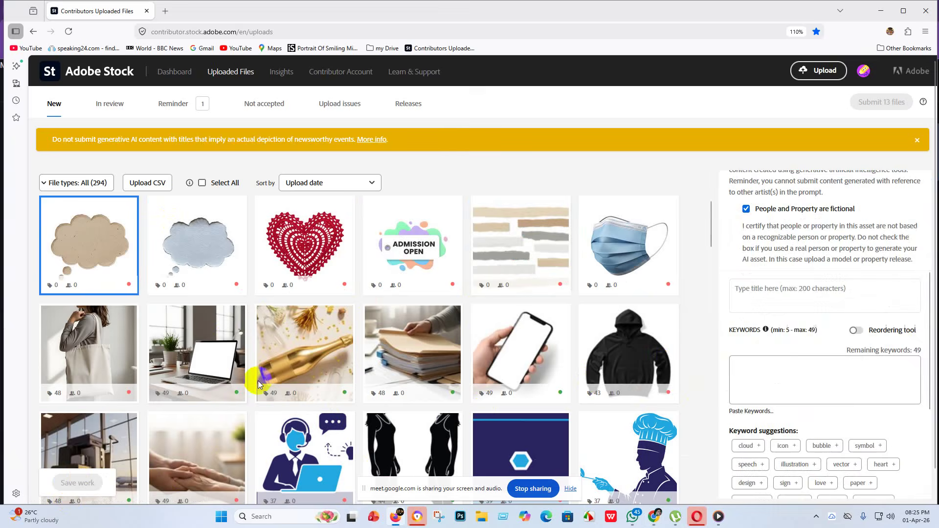
pyautogui.keyDown('shift'); pyautogui.click(629, 263); pyautogui.keyUp('shift')
pyautogui.click(146, 183)
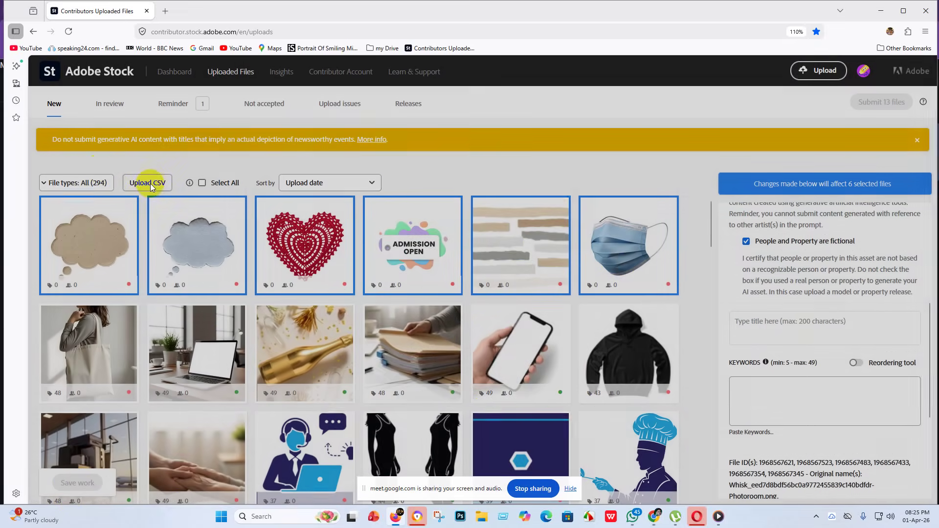
# - Upload the Adobe_metadata CSV, refresh to show the imported keywords, and minimise Firefox
pyautogui.click(562, 445)
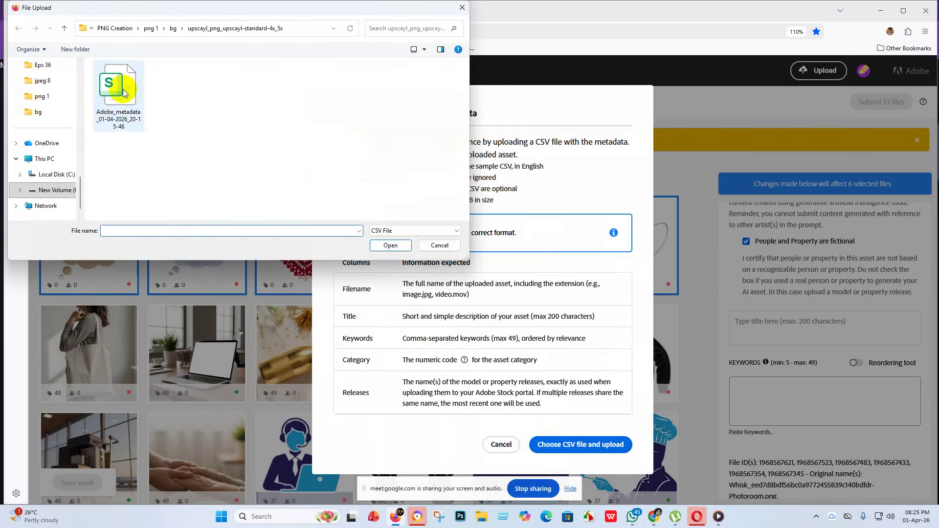
pyautogui.click(123, 89)
pyautogui.click(391, 245)
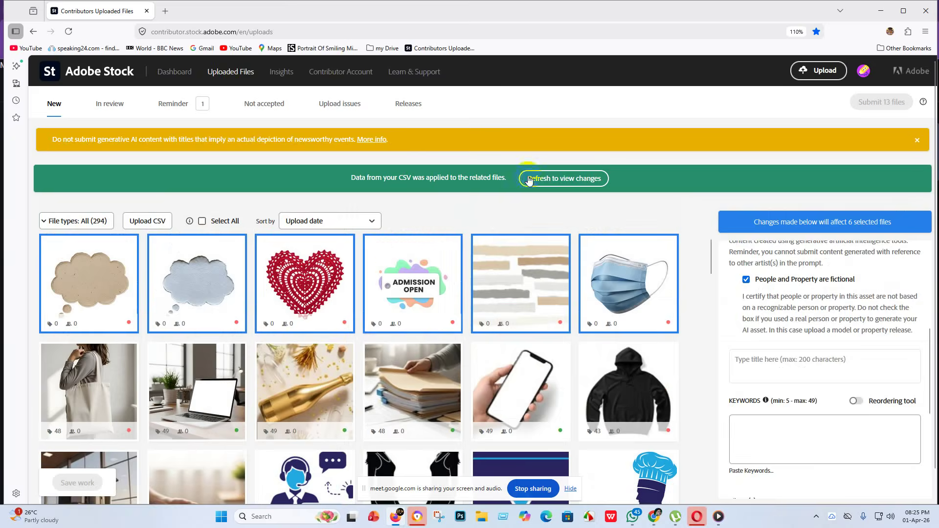
pyautogui.click(543, 180)
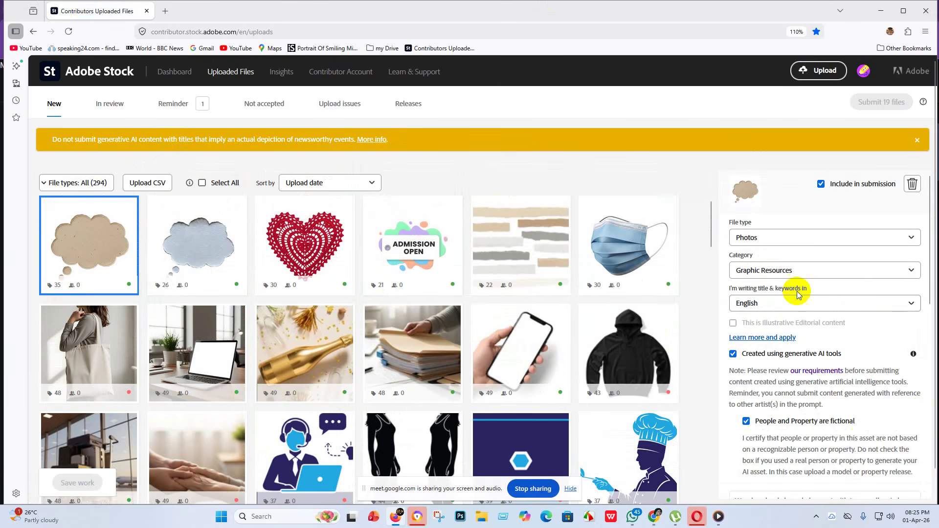
pyautogui.click(881, 11)
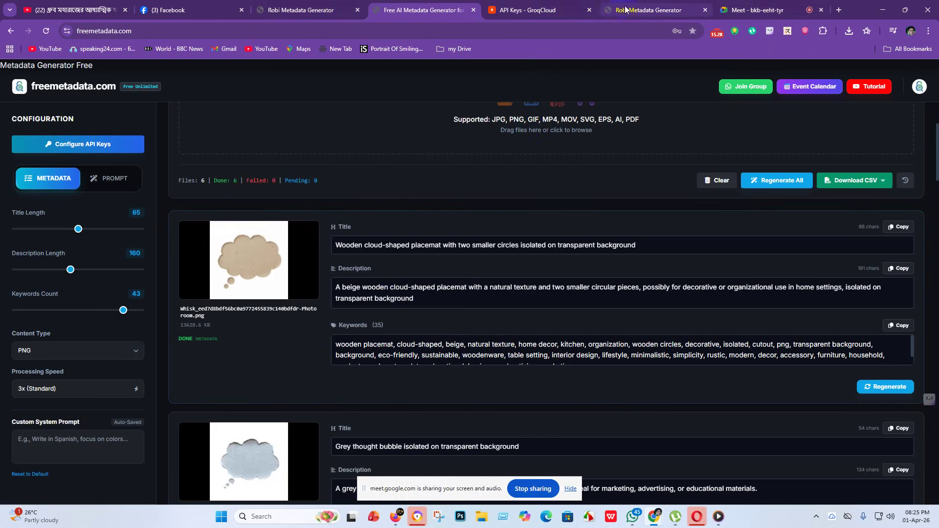
# - Save the Apr 1 session's CSV from History over adobe-stock_metadata.csv in jpeg 8
pyautogui.click(607, 12)
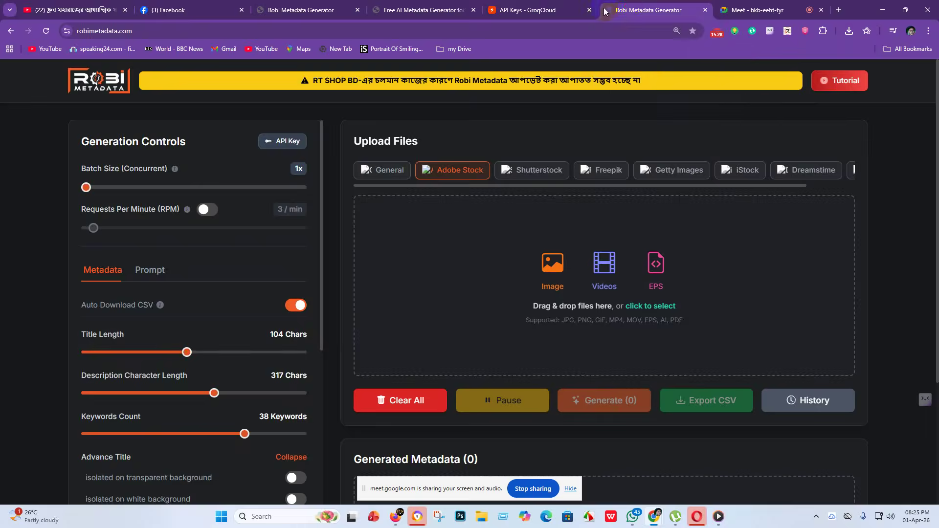
pyautogui.click(815, 415)
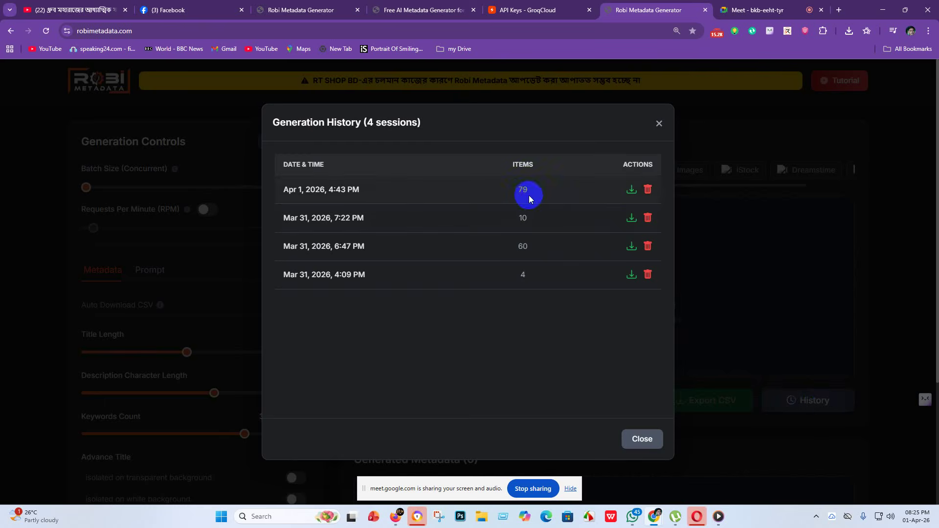
pyautogui.click(632, 191)
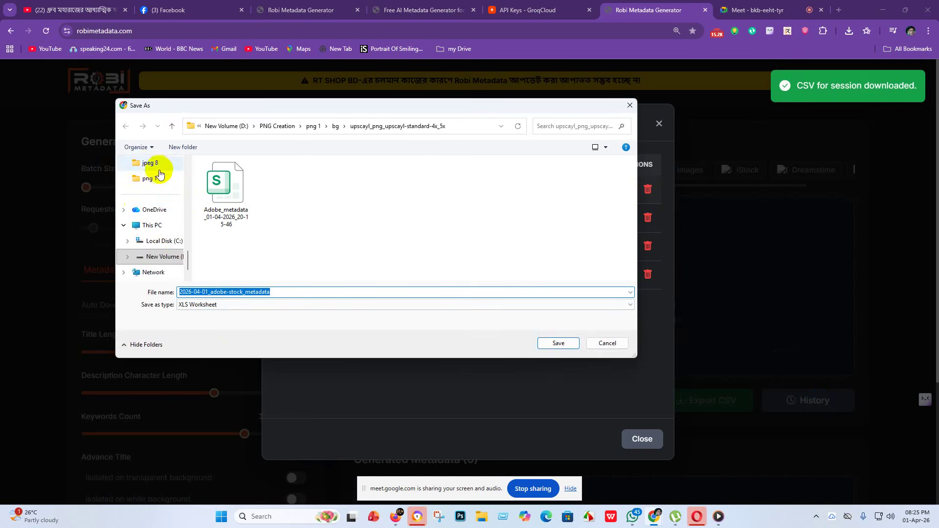
pyautogui.scroll(1, 160, 180)
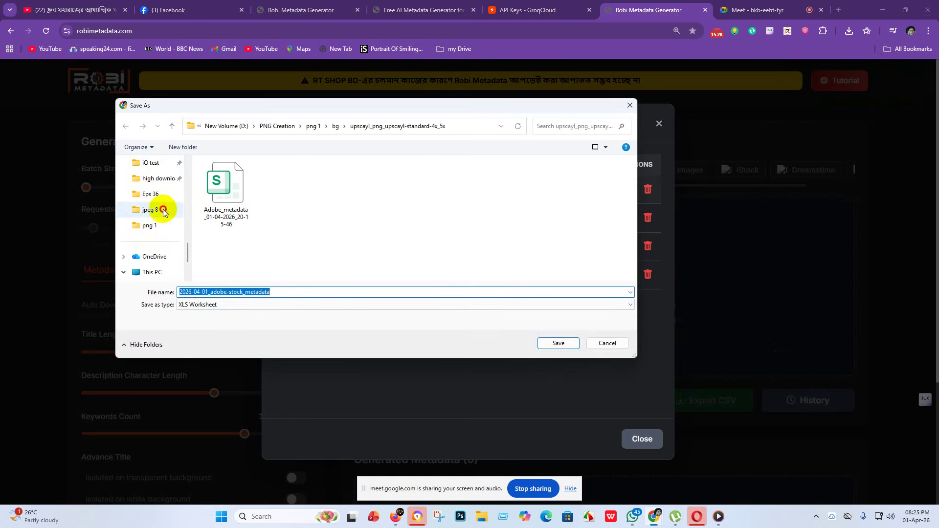
pyautogui.click(150, 209)
pyautogui.click(281, 190)
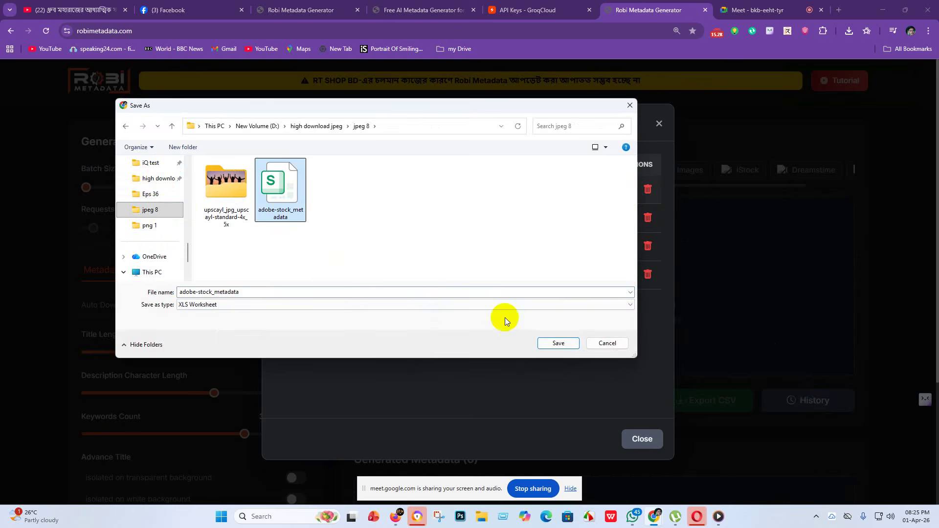
pyautogui.click(558, 343)
pyautogui.click(497, 256)
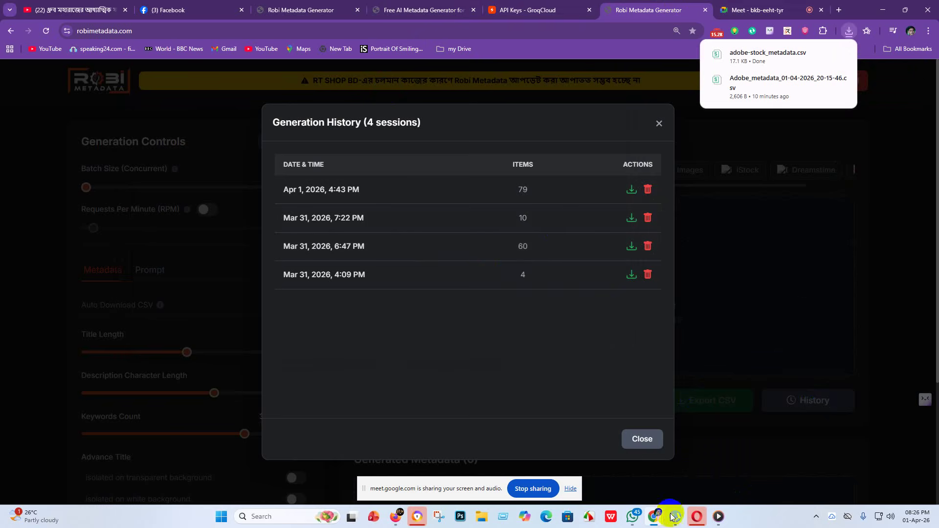
pyautogui.click(697, 340)
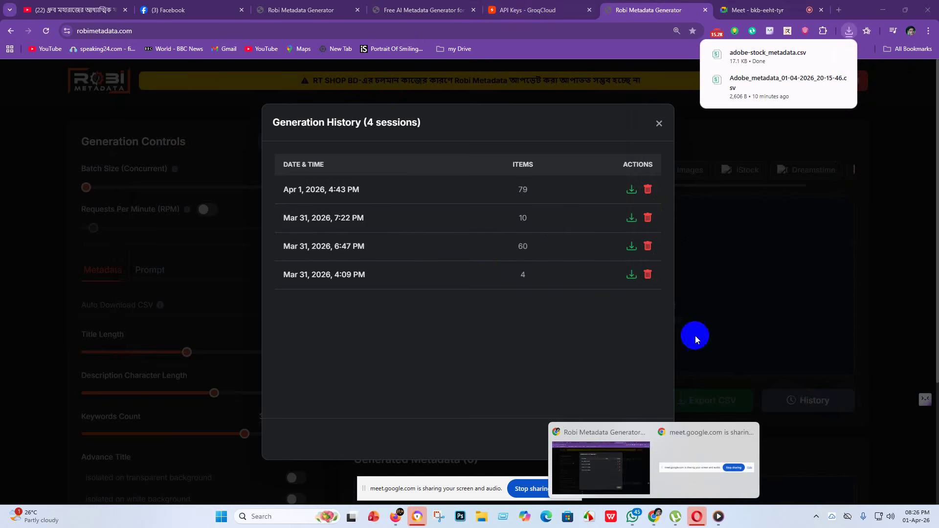
pyautogui.click(395, 516)
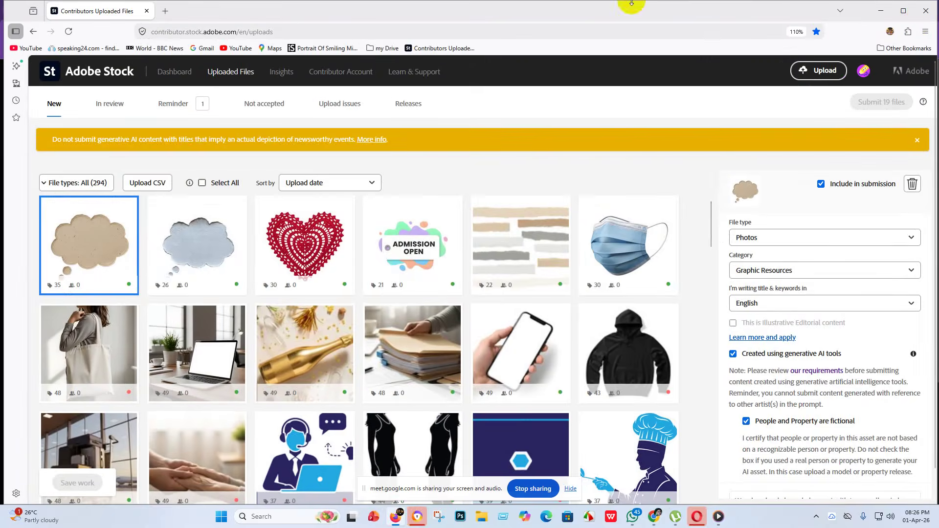
# - Open the Contributors dashboard in a new tab, review earnings and portfolio, then show Uploaded Files
pyautogui.click(926, 10)
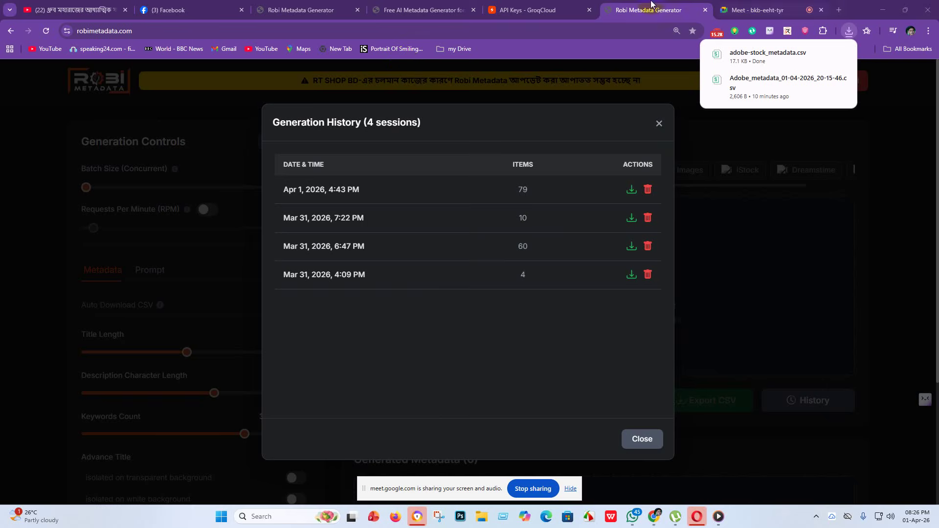
pyautogui.click(841, 14)
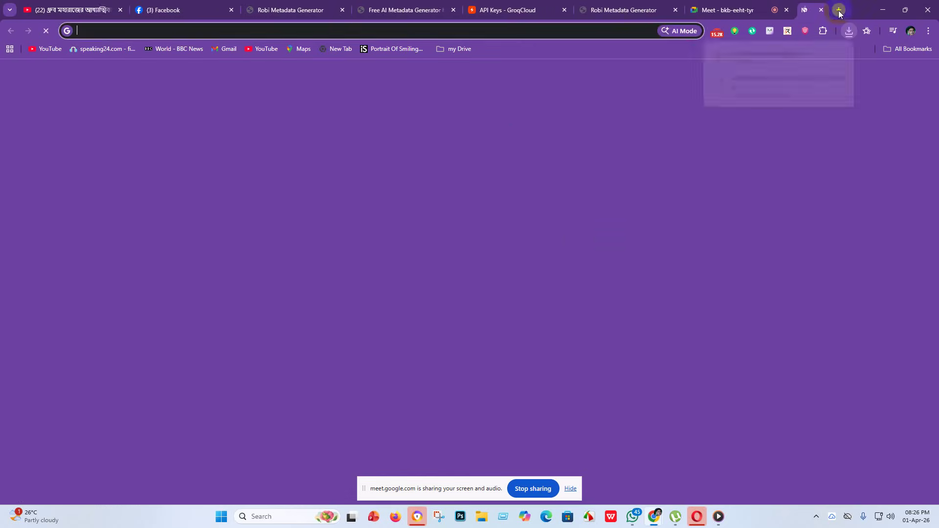
pyautogui.click(330, 241)
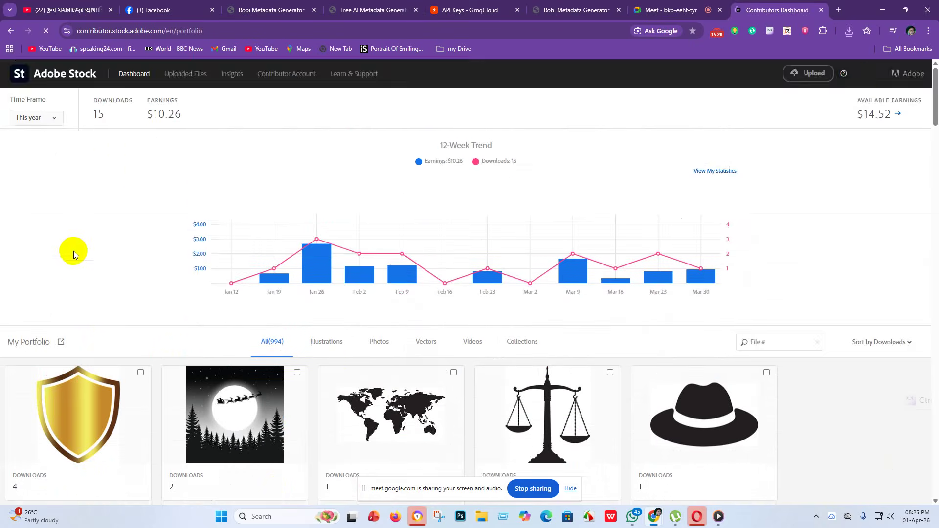
pyautogui.scroll(-4, 74, 251)
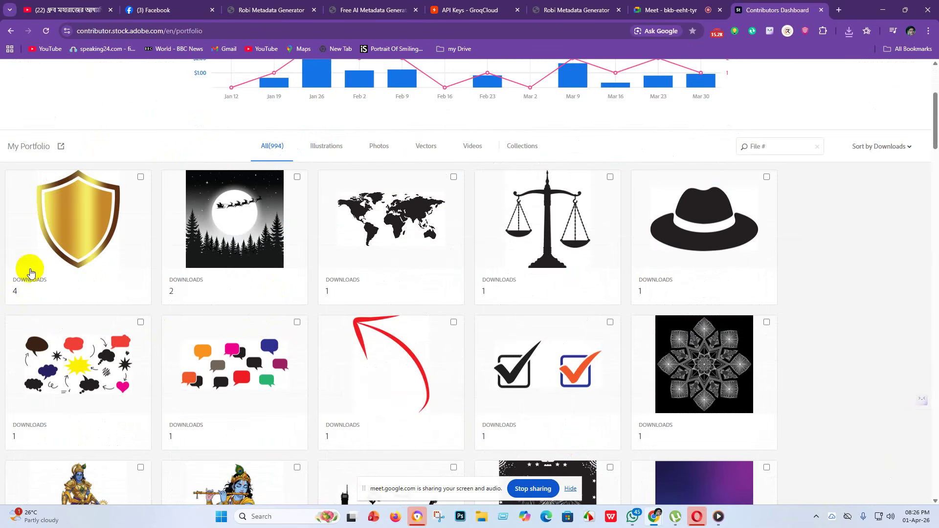
pyautogui.scroll(4, 284, 252)
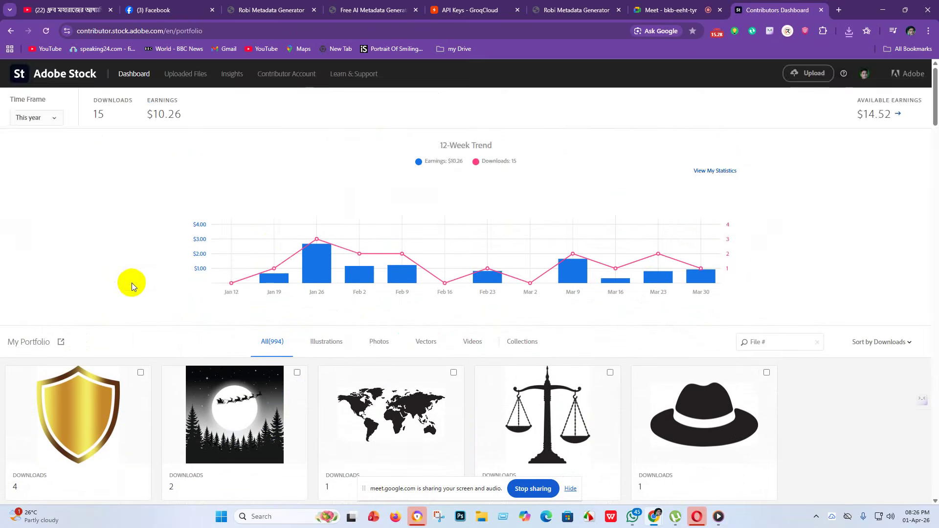
pyautogui.scroll(-3, 130, 293)
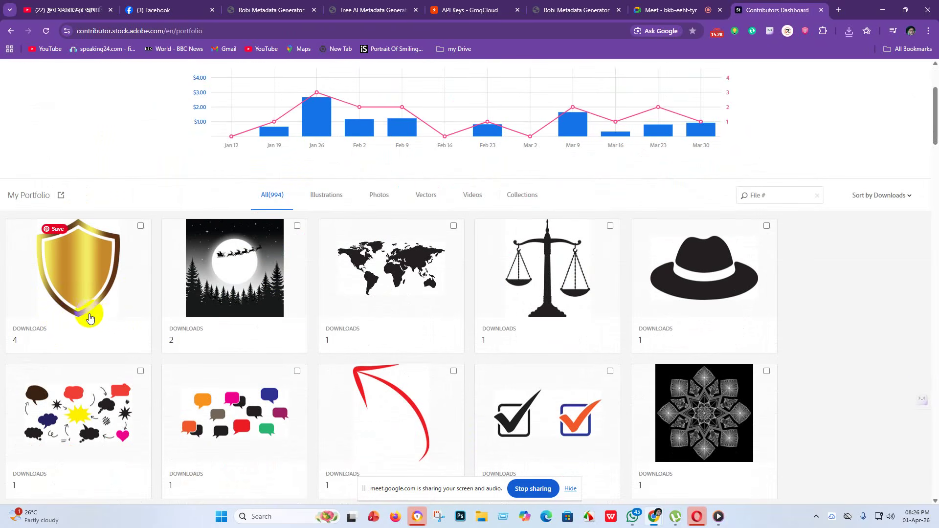
pyautogui.scroll(3, 468, 268)
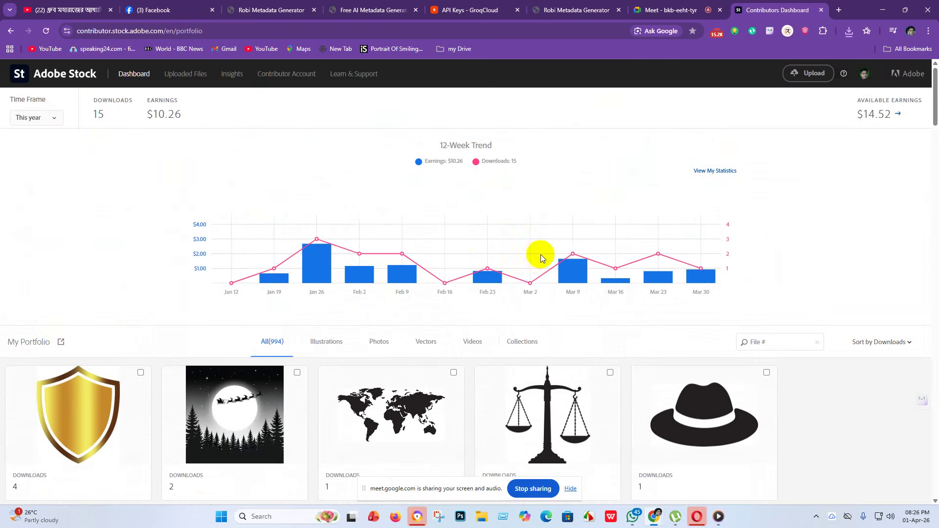
pyautogui.click(189, 81)
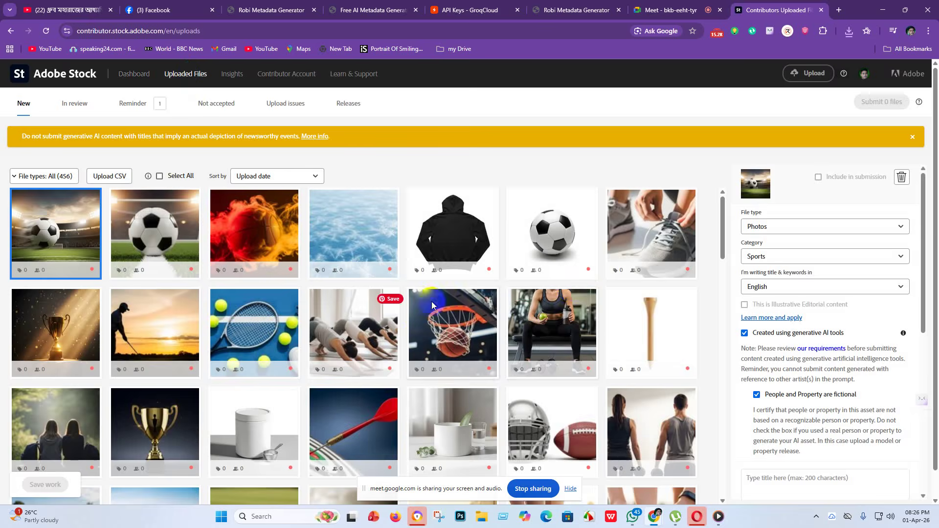
# - Select 74 uploaded files, down through the basketball image
pyautogui.scroll(-10, 499, 343)
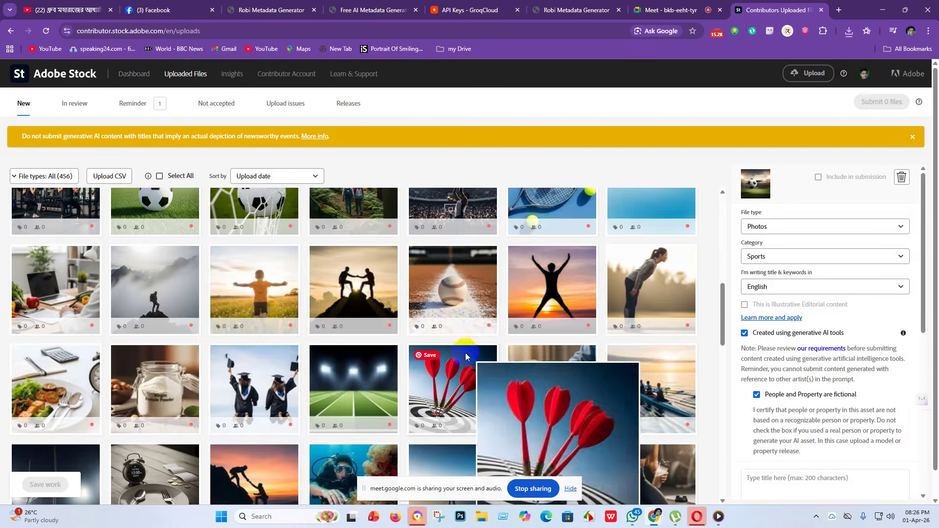
pyautogui.scroll(-5, 513, 386)
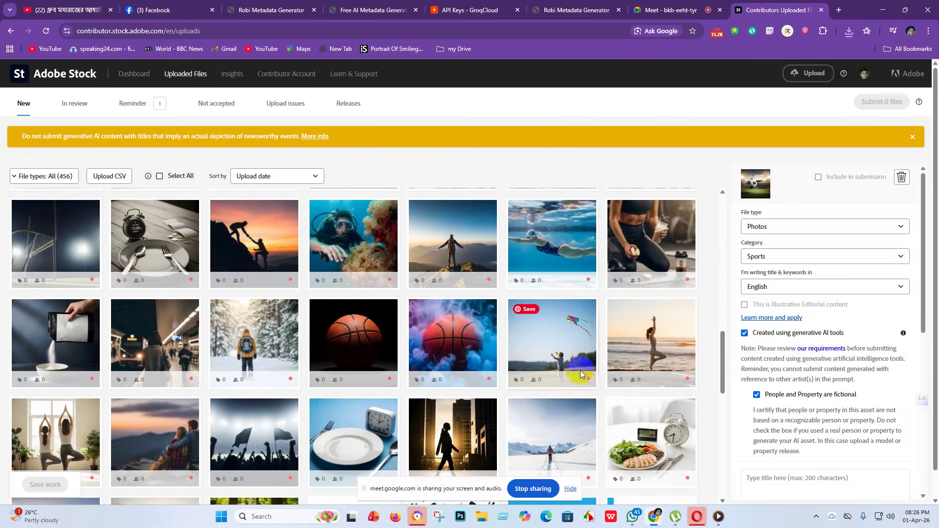
pyautogui.scroll(-4, 416, 386)
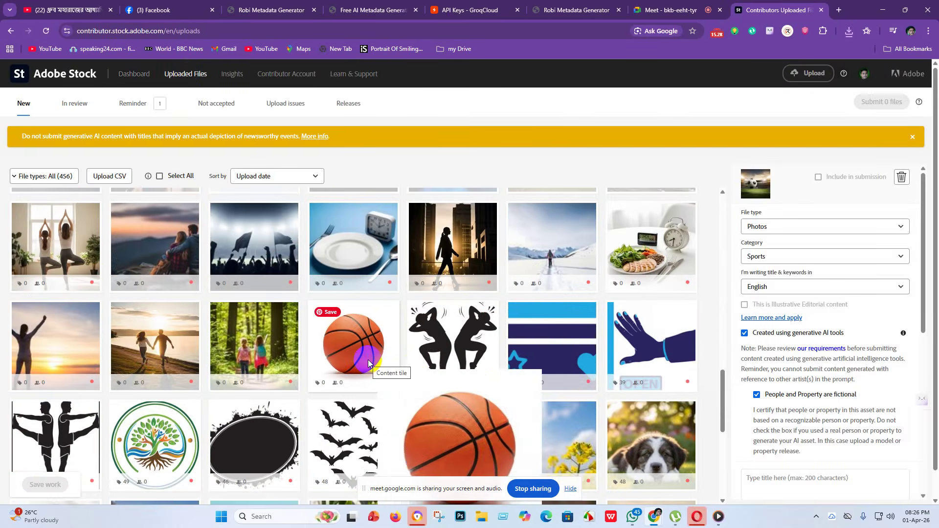
pyautogui.keyDown('shift'); pyautogui.click(367, 361); pyautogui.keyUp('shift')
pyautogui.scroll(-3, 768, 382)
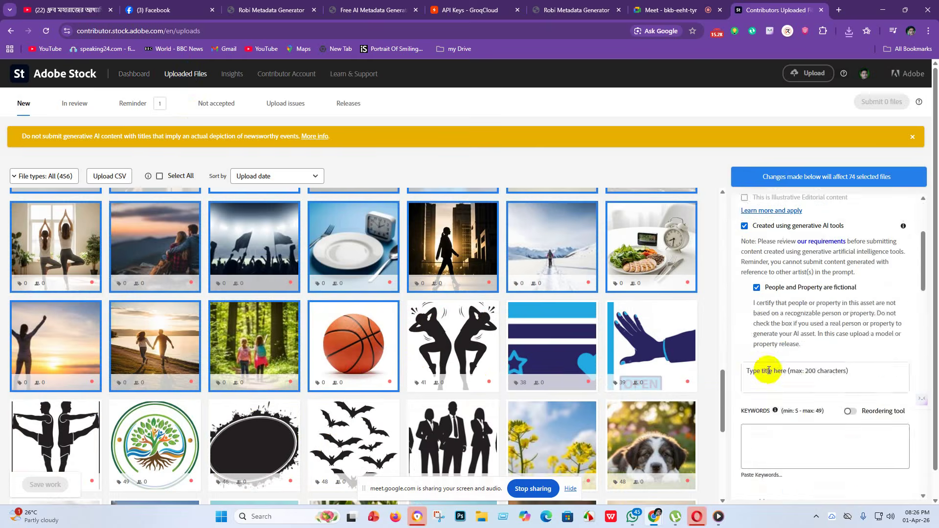
pyautogui.scroll(3, 775, 313)
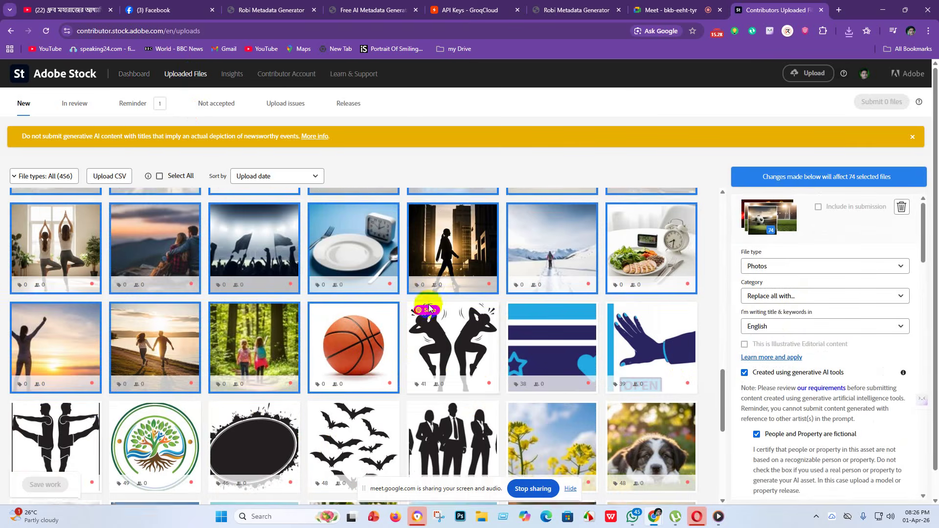
pyautogui.scroll(8, 107, 484)
# - Apply the adobe-stock_metadata CSV from the jpeg 8 folder and refresh the uploads
pyautogui.click(102, 176)
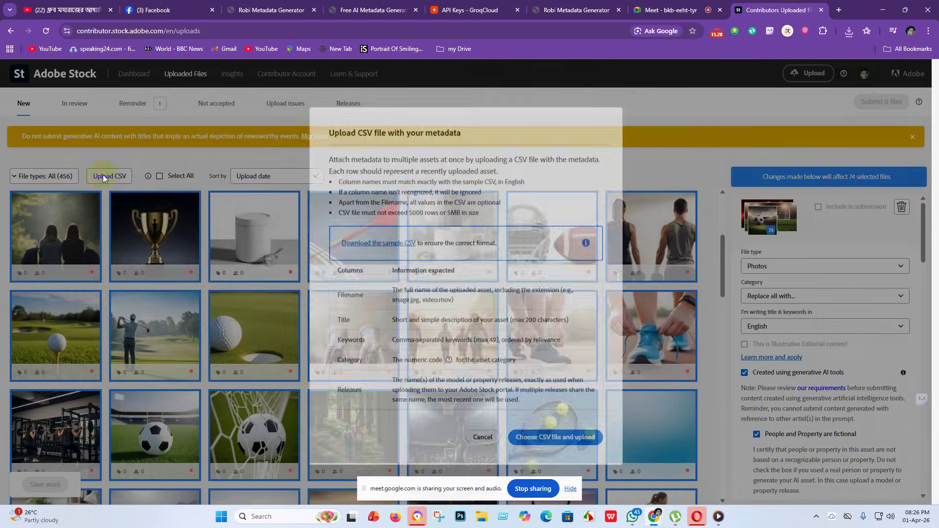
pyautogui.click(582, 437)
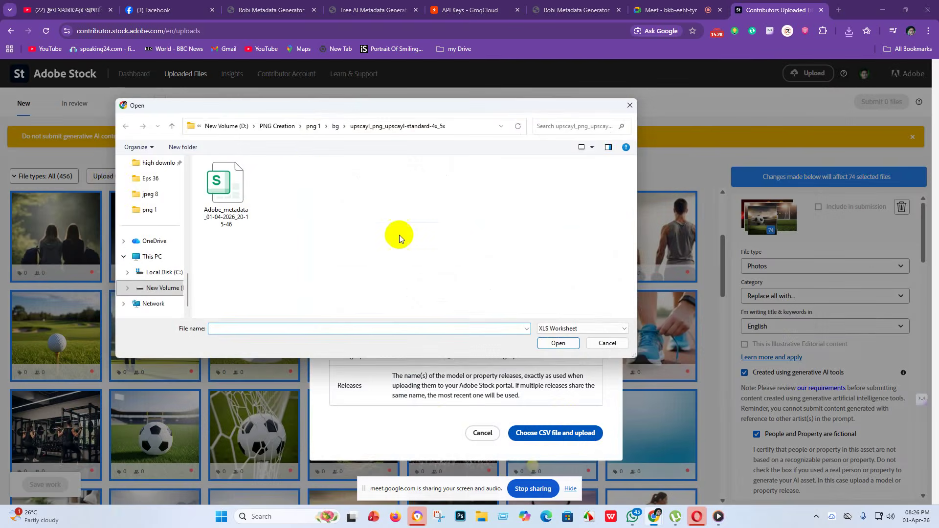
pyautogui.click(163, 194)
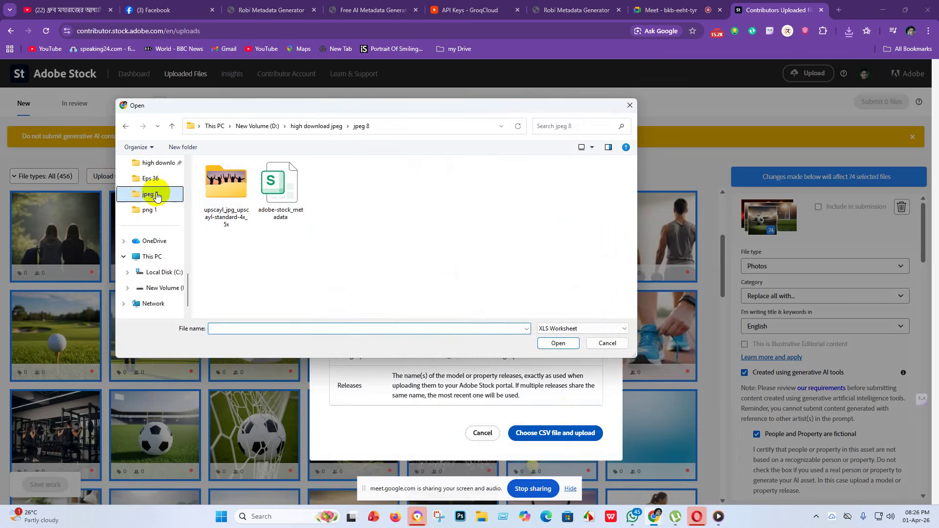
pyautogui.click(282, 188)
pyautogui.click(559, 344)
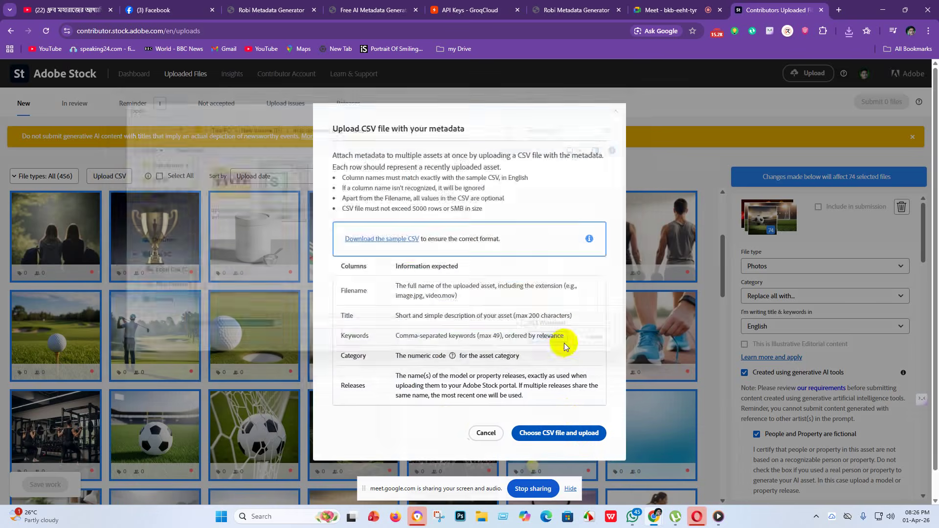
pyautogui.click(519, 174)
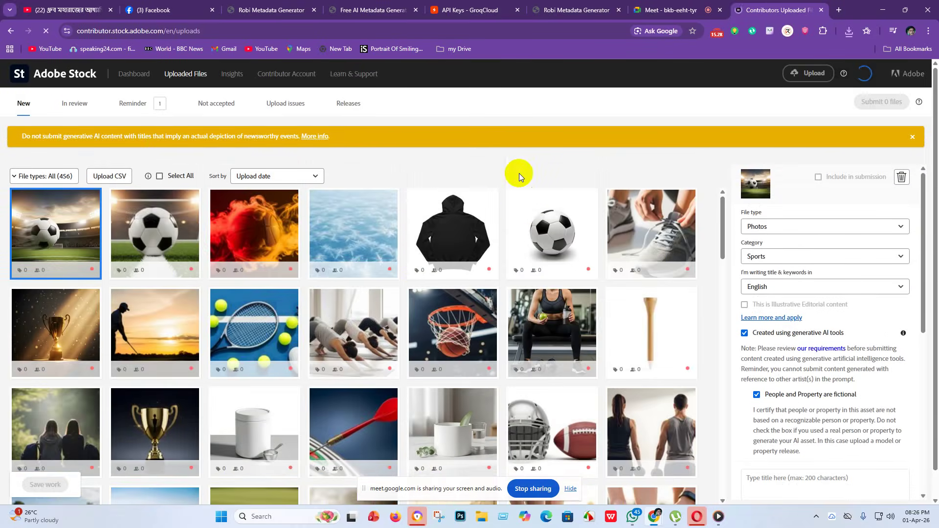
# - Check metadata on the forest hikers, soccer stadium and ice texture images, then return to Google Meet
pyautogui.scroll(-6, 421, 345)
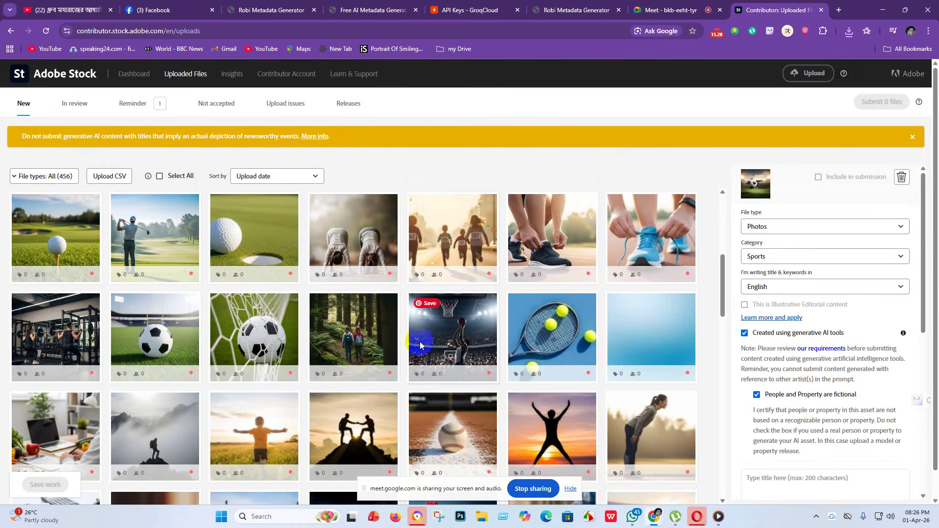
pyautogui.click(356, 352)
pyautogui.scroll(-4, 807, 360)
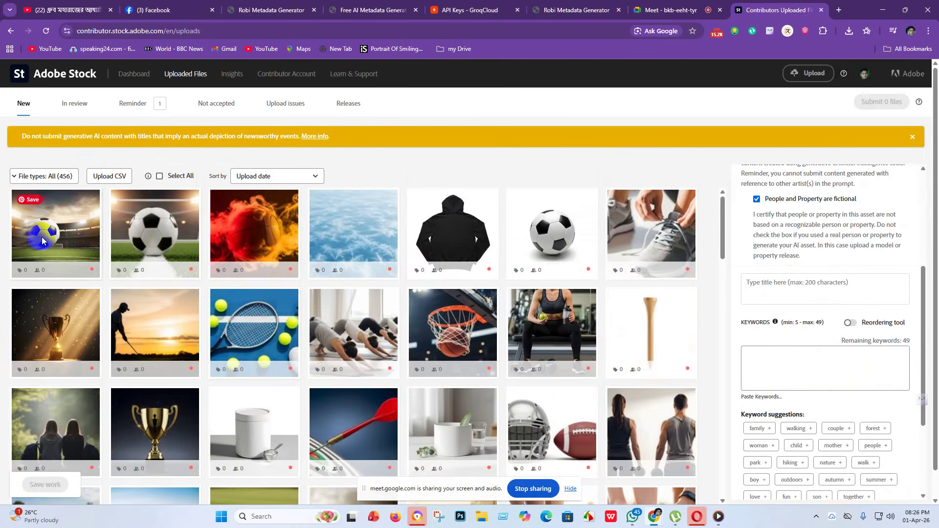
pyautogui.click(43, 241)
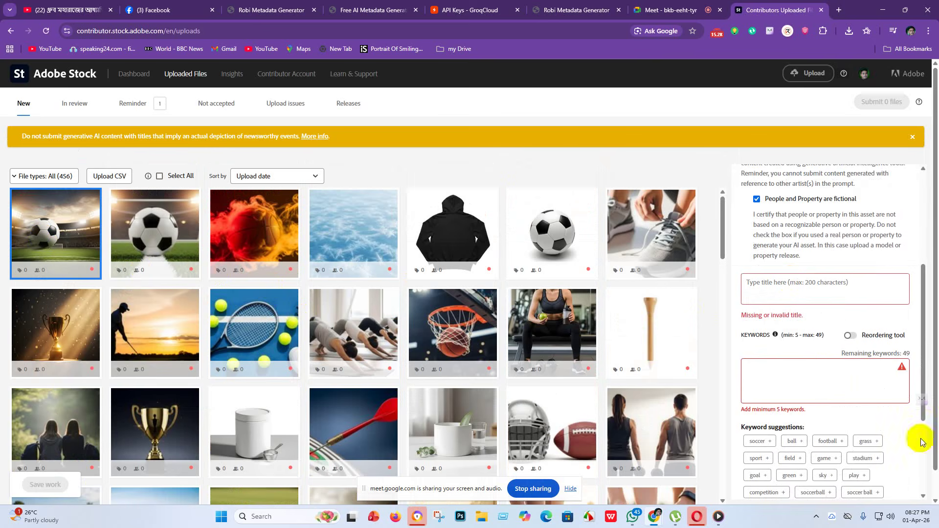
pyautogui.scroll(1, 796, 329)
pyautogui.click(373, 269)
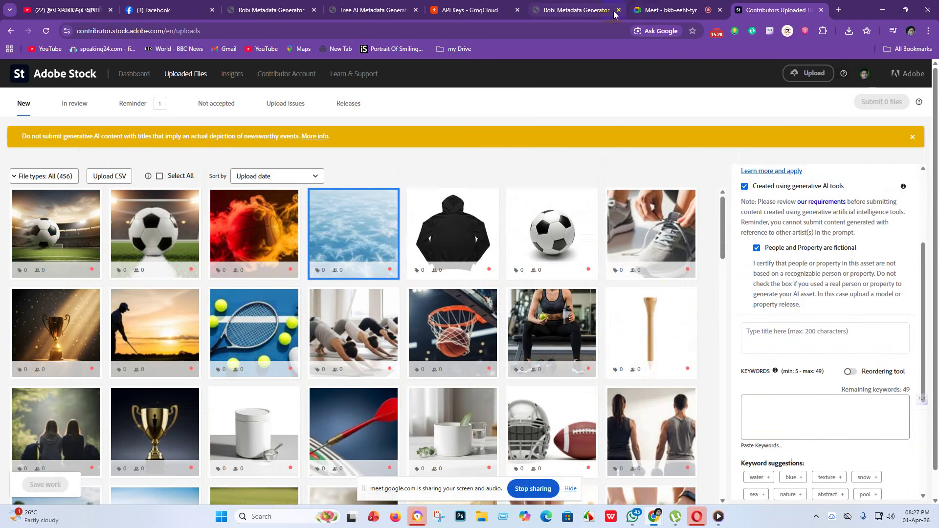
pyautogui.click(680, 10)
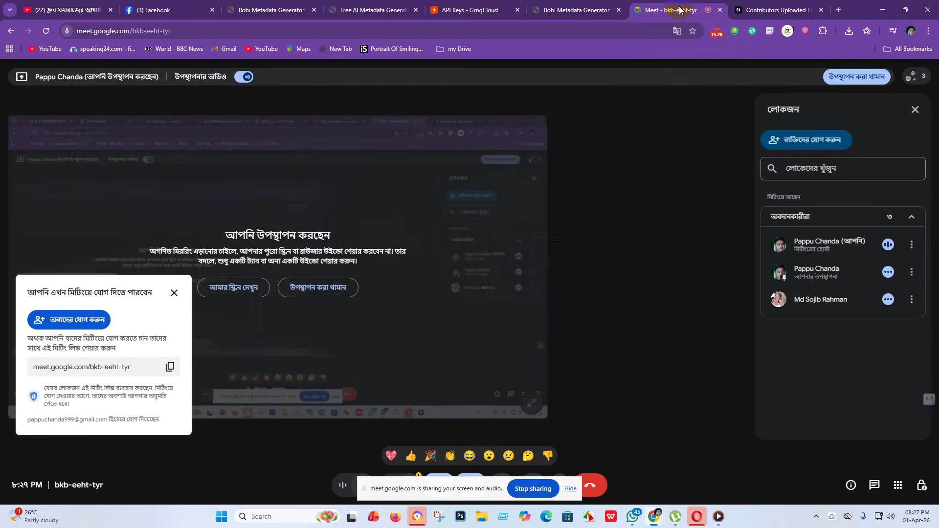
# - Switch to the Robi Metadata Generator tab showing four past generation sessions
pyautogui.click(553, 11)
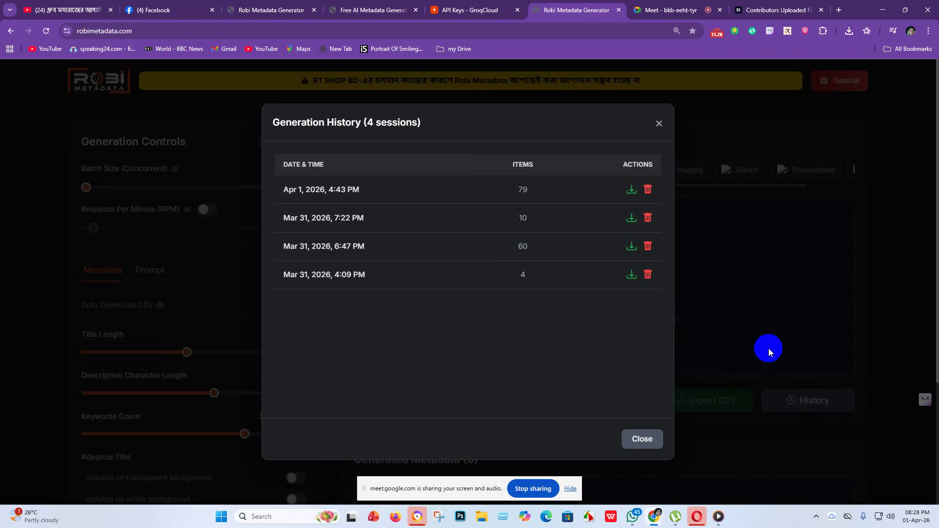
# - Close the generation history and open freemetadata.com's API Secrets Management, zoomed in
pyautogui.click(658, 124)
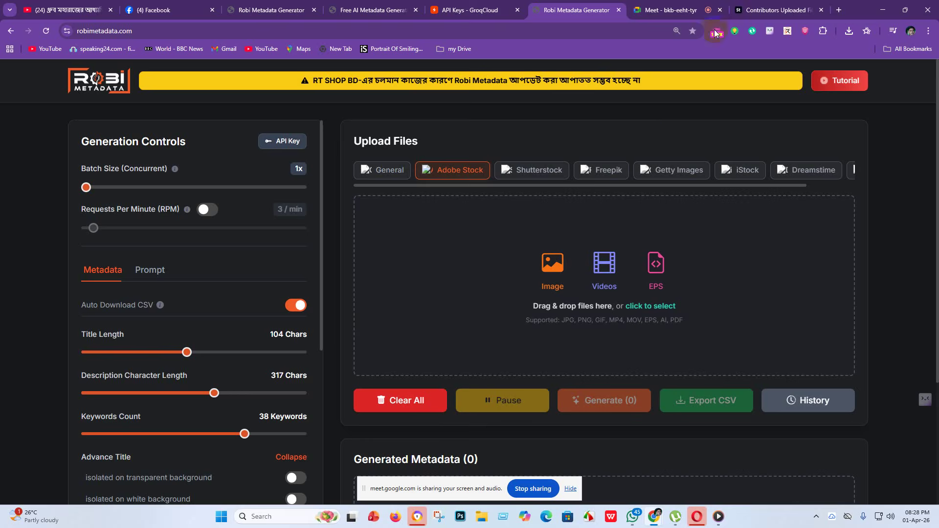
pyautogui.click(380, 12)
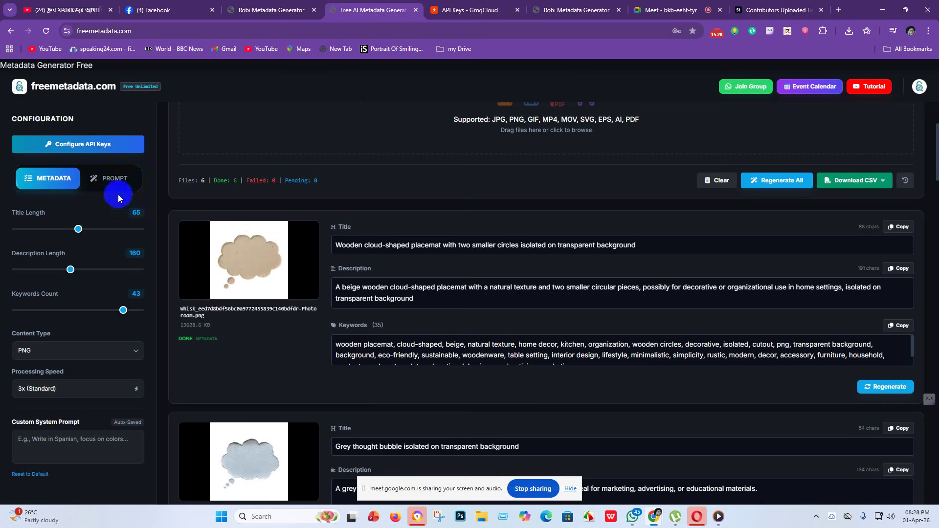
pyautogui.click(99, 146)
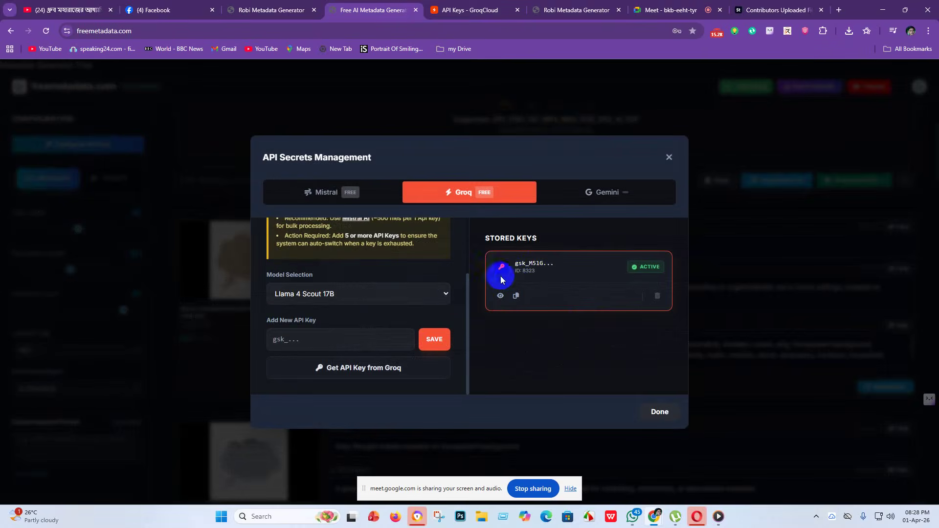
pyautogui.scroll(2, 430, 286)
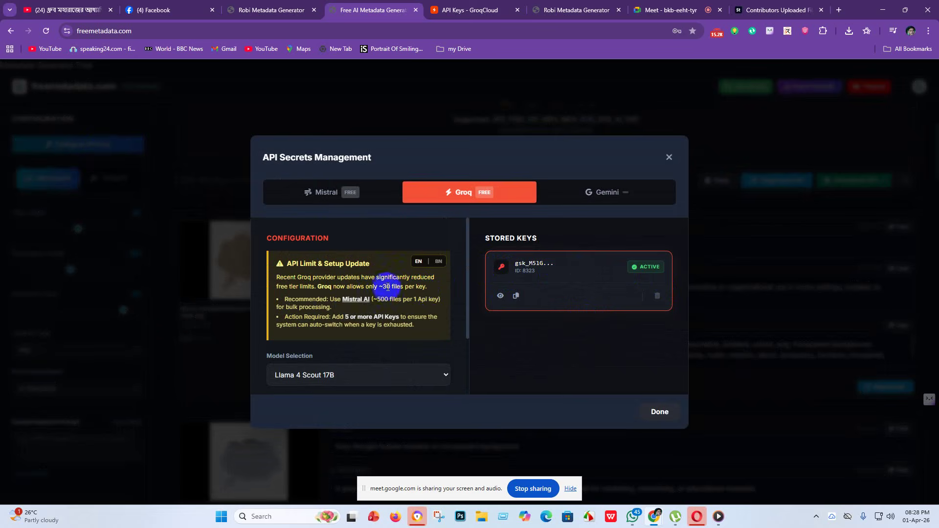
pyautogui.hotkey('ctrl', '+')
pyautogui.hotkey('ctrl', '+')
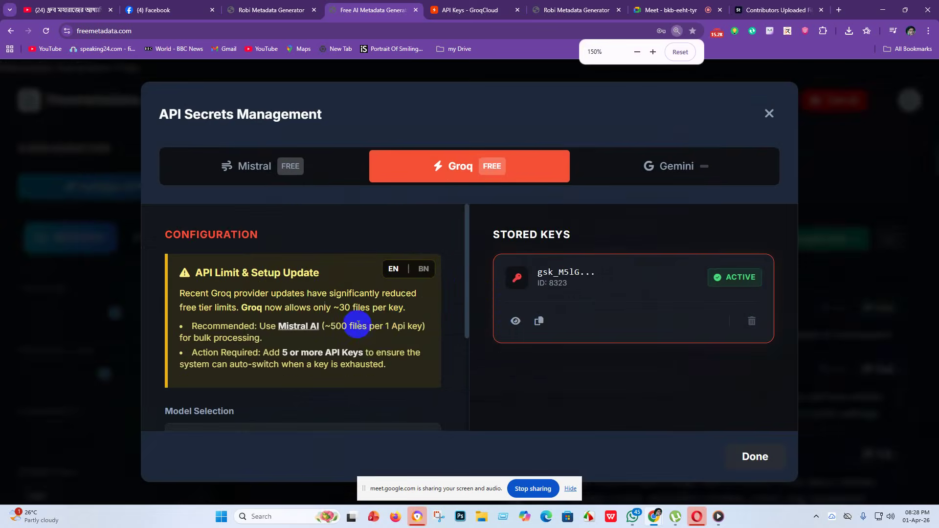
pyautogui.scroll(-3, 289, 347)
pyautogui.scroll(3, 274, 342)
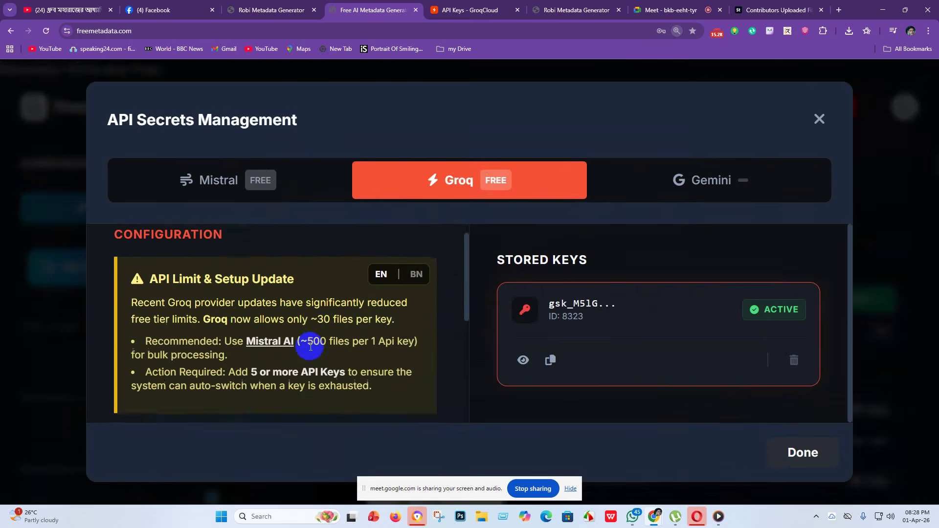
pyautogui.scroll(-1, 307, 344)
pyautogui.scroll(1, 307, 344)
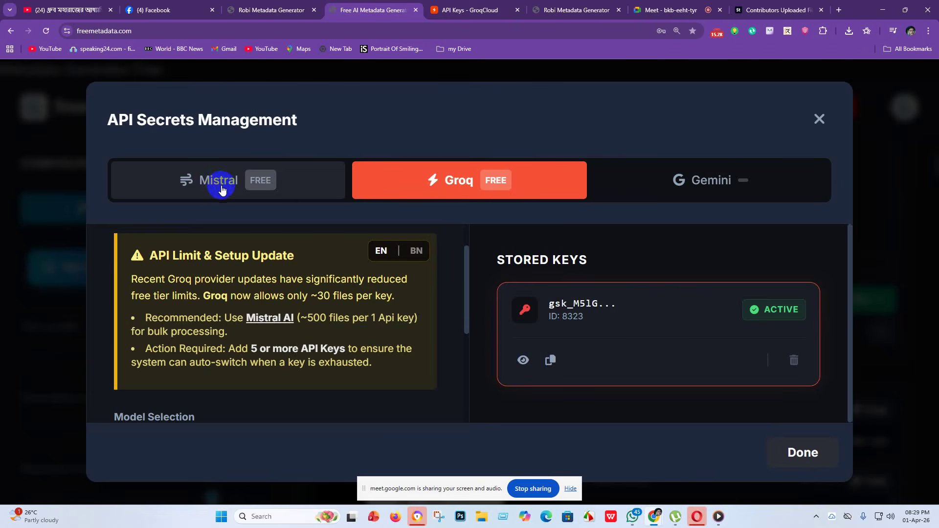
# - Switch the key settings to the Mistral provider with Mistral Large as the model
pyautogui.click(218, 189)
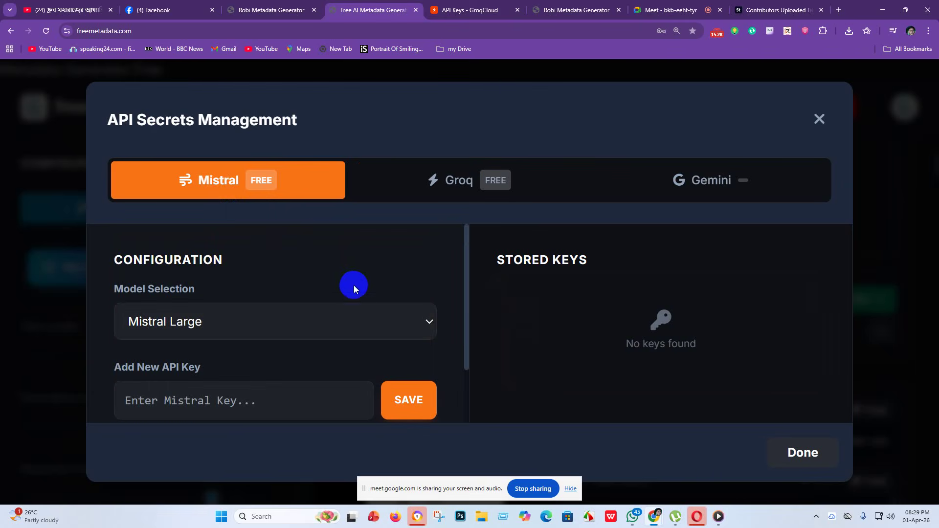
pyautogui.scroll(-3, 358, 294)
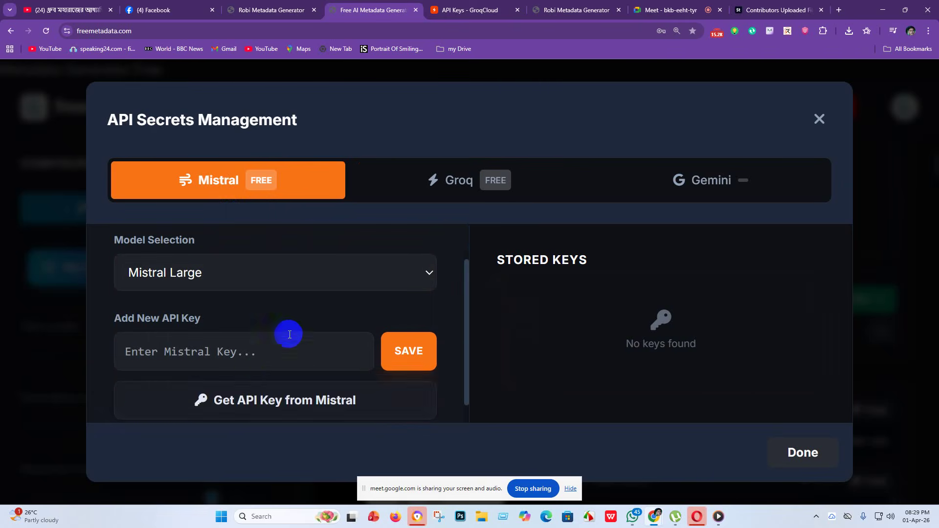
pyautogui.scroll(3, 355, 290)
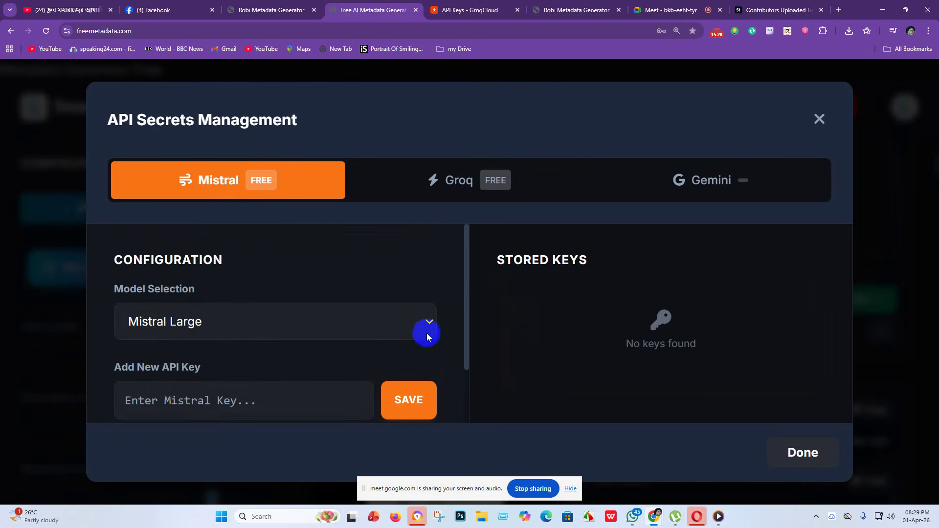
pyautogui.click(427, 320)
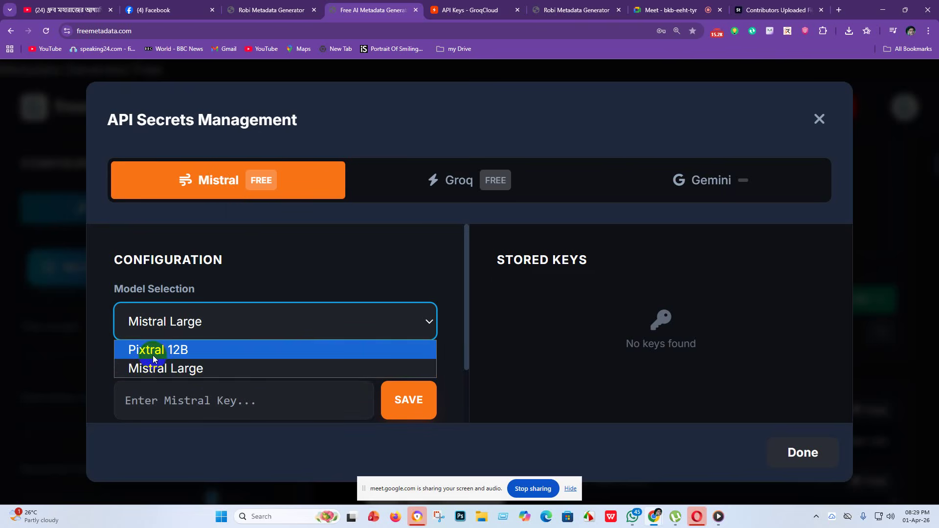
pyautogui.click(199, 368)
pyautogui.scroll(-2, 304, 329)
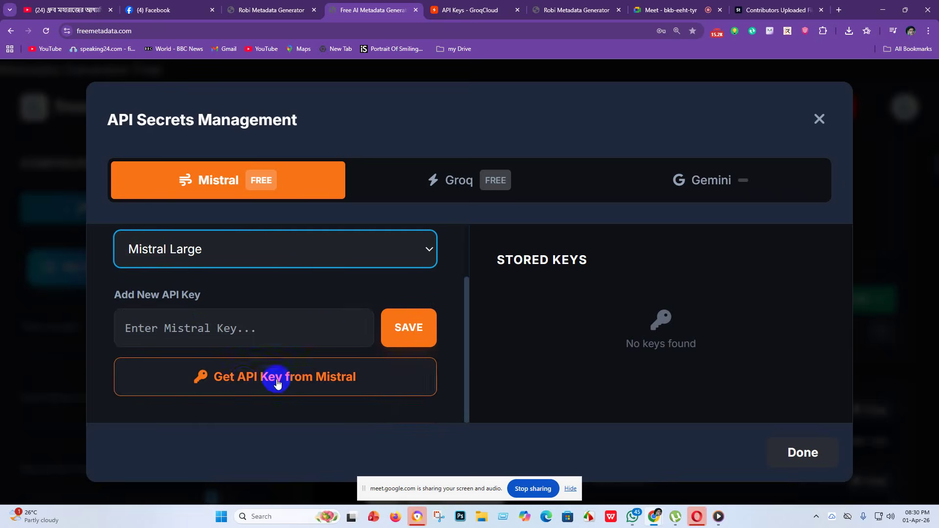
# - Sign in to Mistral's API key page with a Google account
pyautogui.click(245, 385)
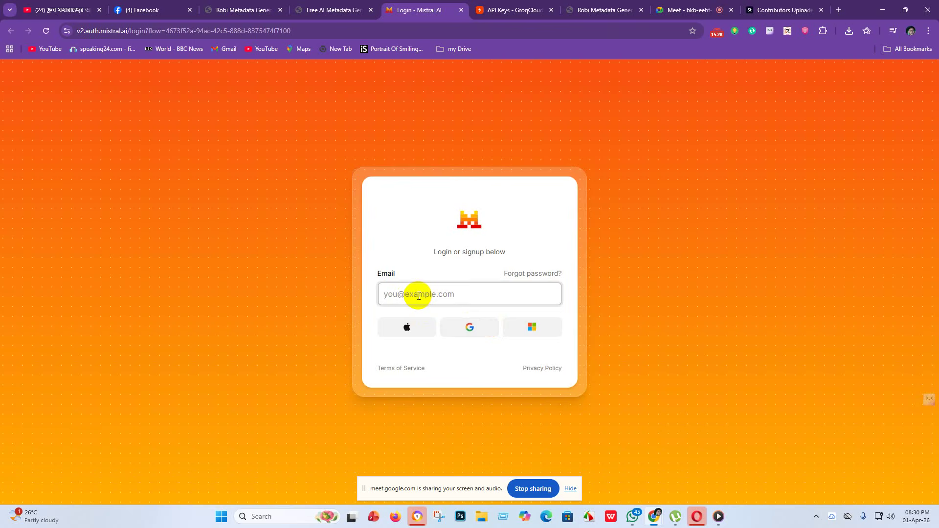
pyautogui.click(469, 328)
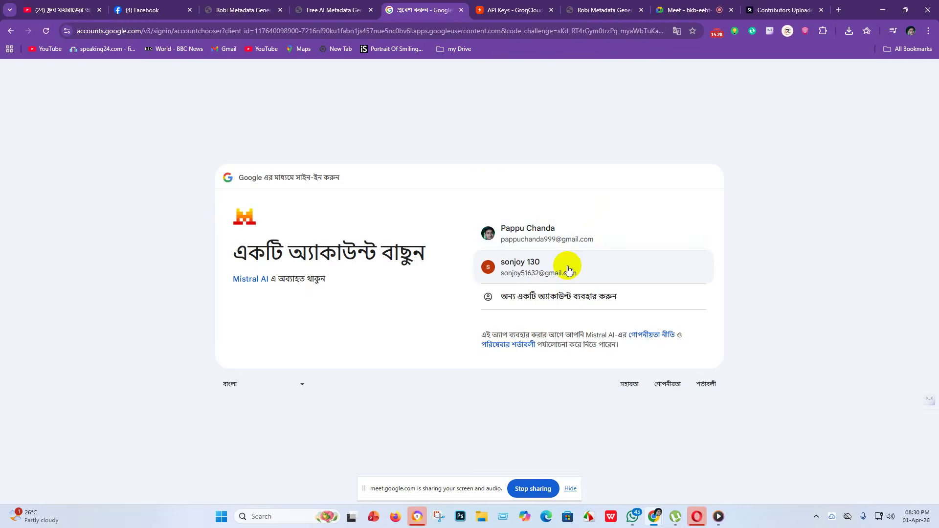
pyautogui.click(568, 269)
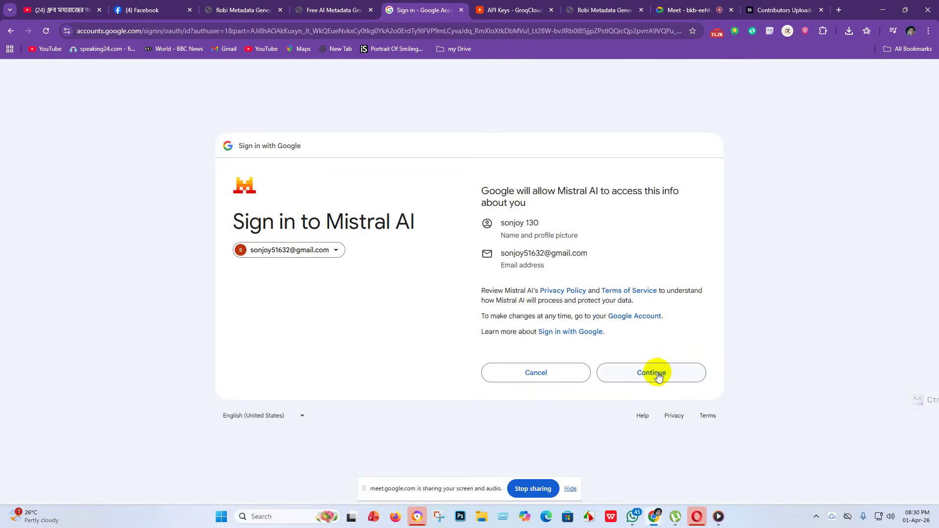
pyautogui.click(656, 373)
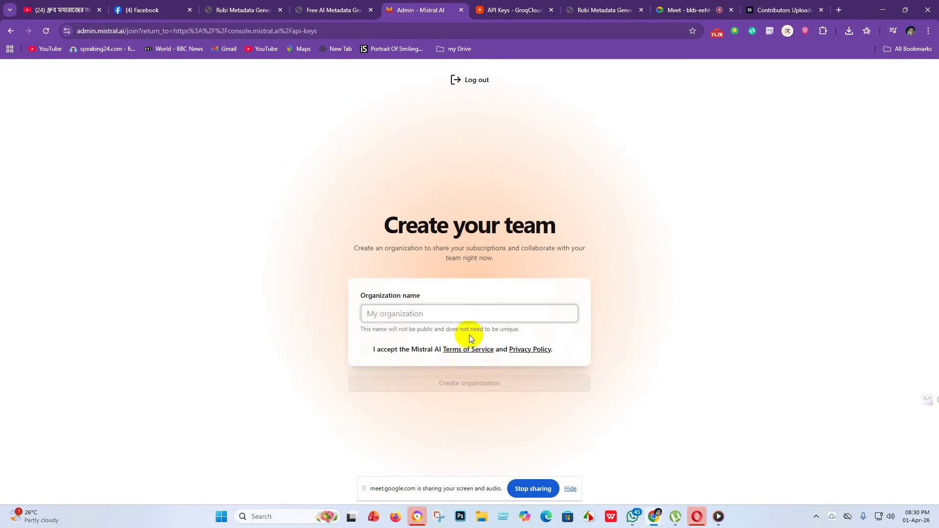
# - Create a Mistral organization with a saved name and the terms of service accepted
pyautogui.click(364, 349)
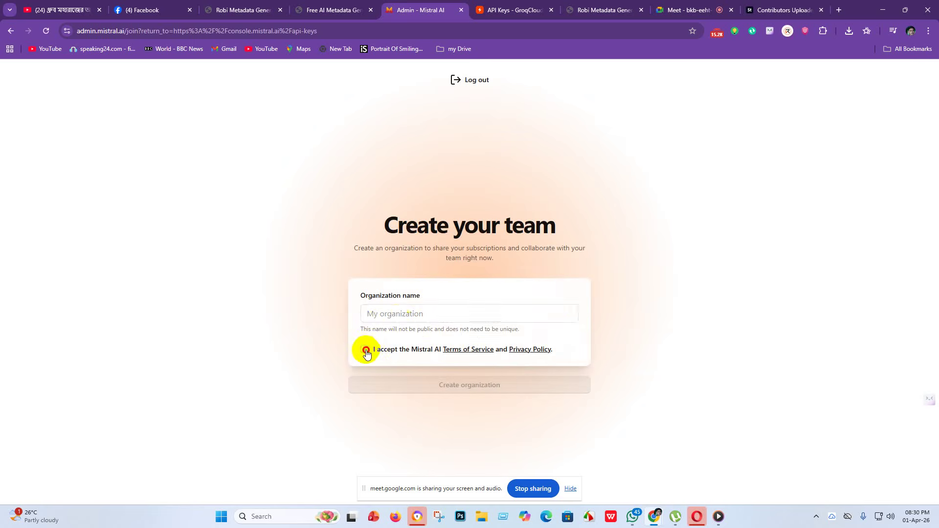
pyautogui.click(399, 314)
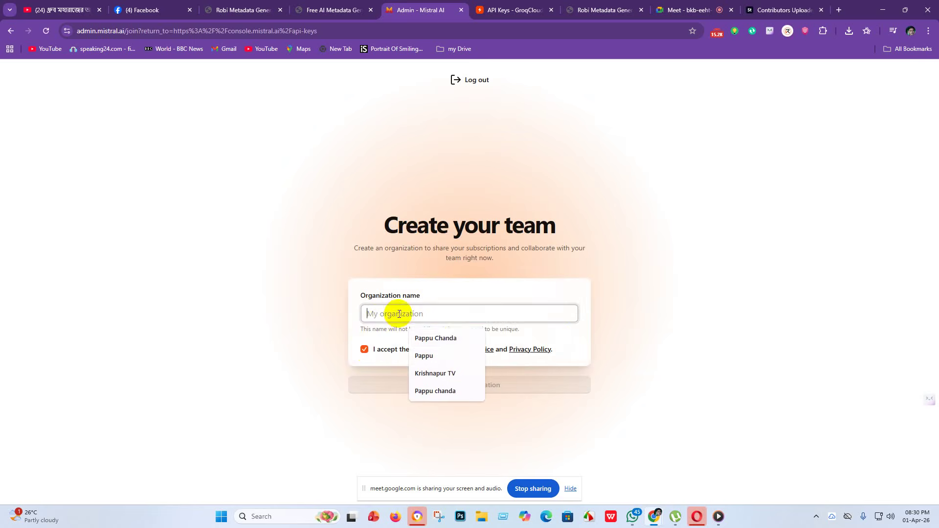
pyautogui.click(457, 338)
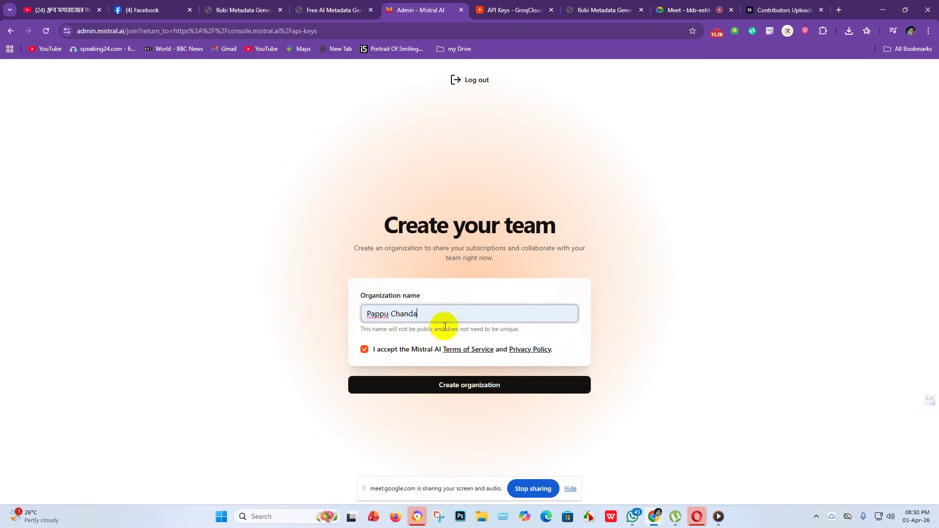
pyautogui.click(465, 391)
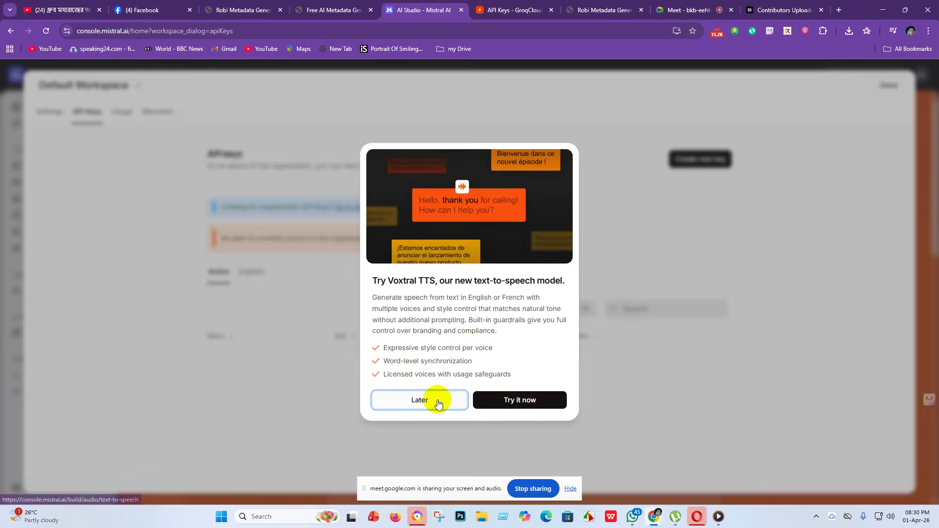
# - Dismiss the TTS promo and subscribe to the free Experiment plan with its terms accepted
pyautogui.click(437, 400)
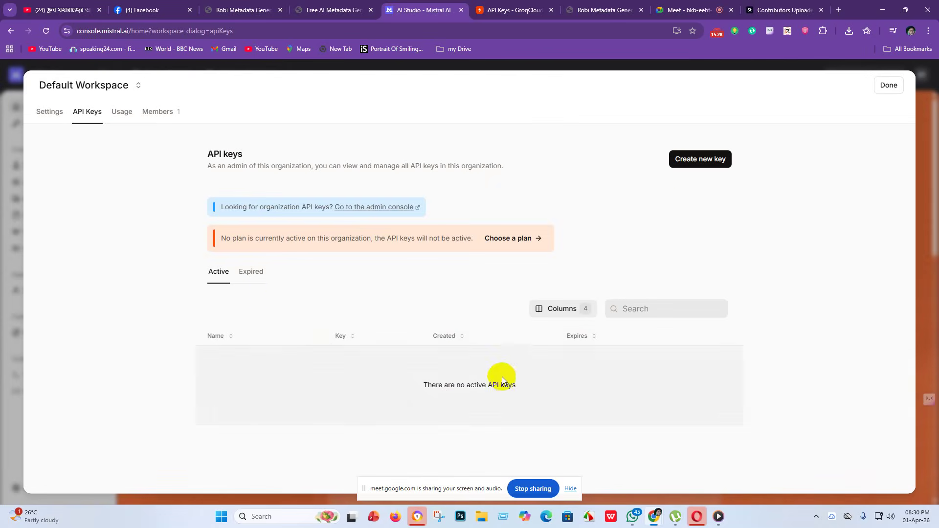
pyautogui.click(689, 161)
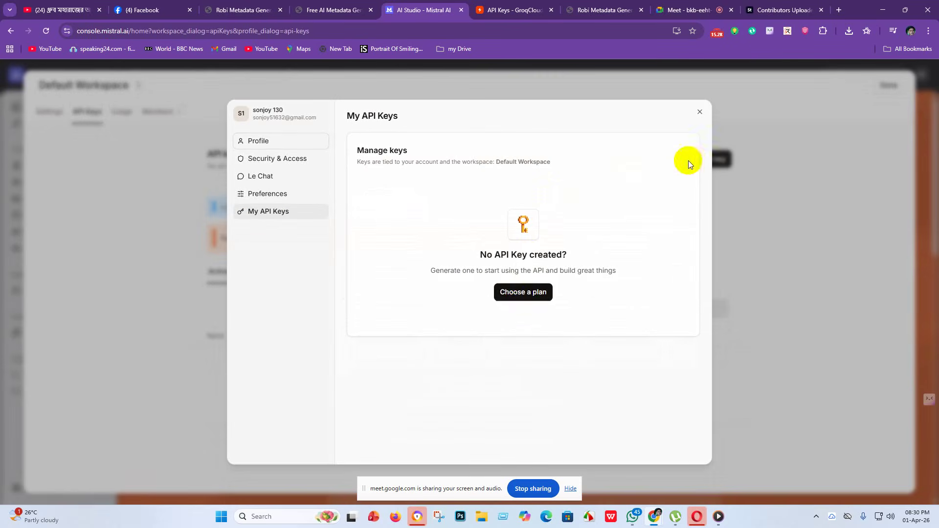
pyautogui.click(524, 296)
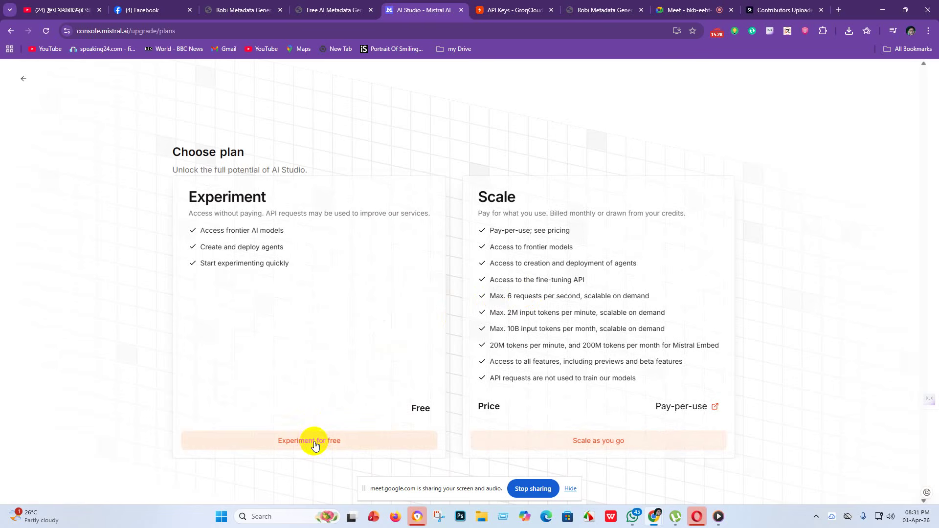
pyautogui.click(314, 442)
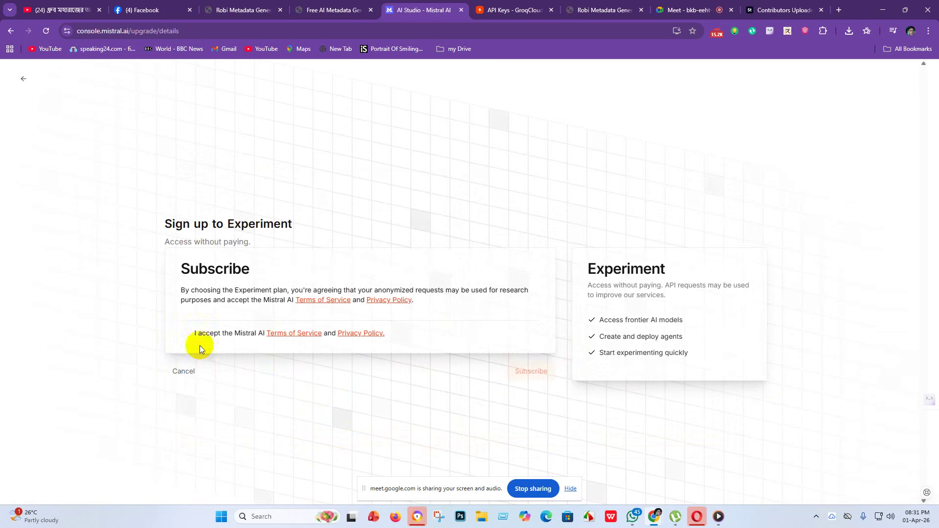
pyautogui.click(188, 335)
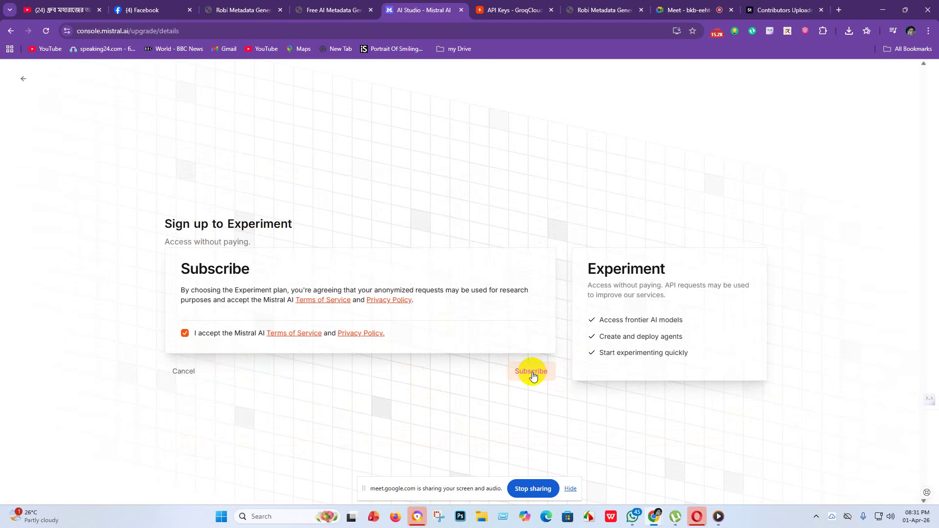
pyautogui.click(532, 372)
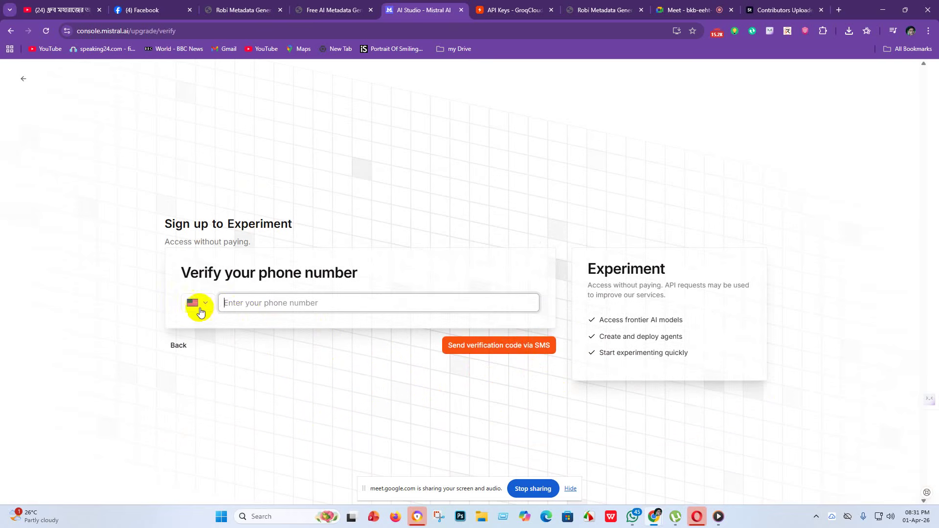
# - Set the phone number's country code to Bangladesh
pyautogui.click(246, 304)
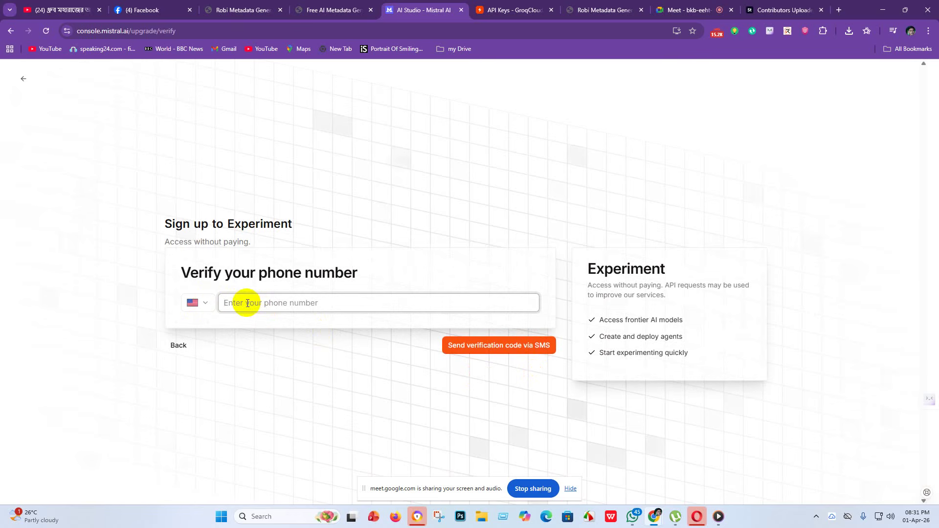
pyautogui.click(205, 303)
pyautogui.scroll(-3, 220, 171)
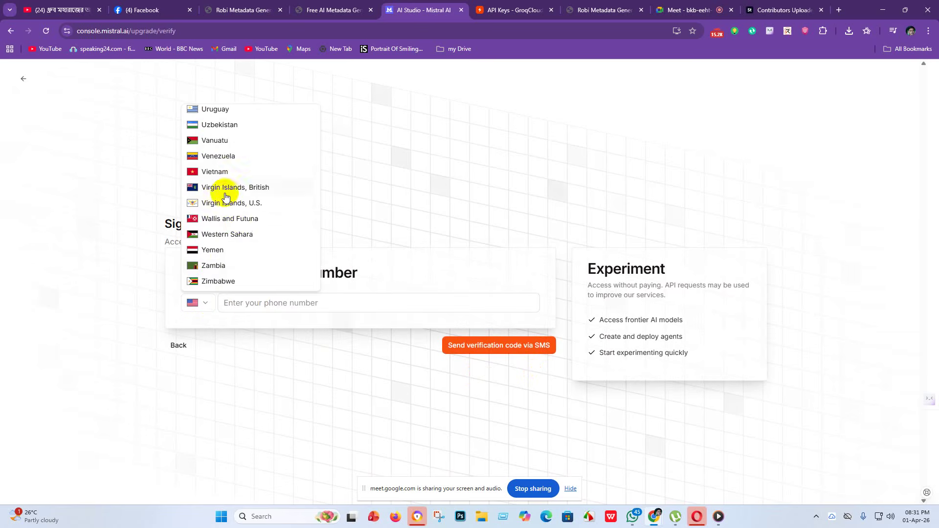
pyautogui.scroll(10, 241, 188)
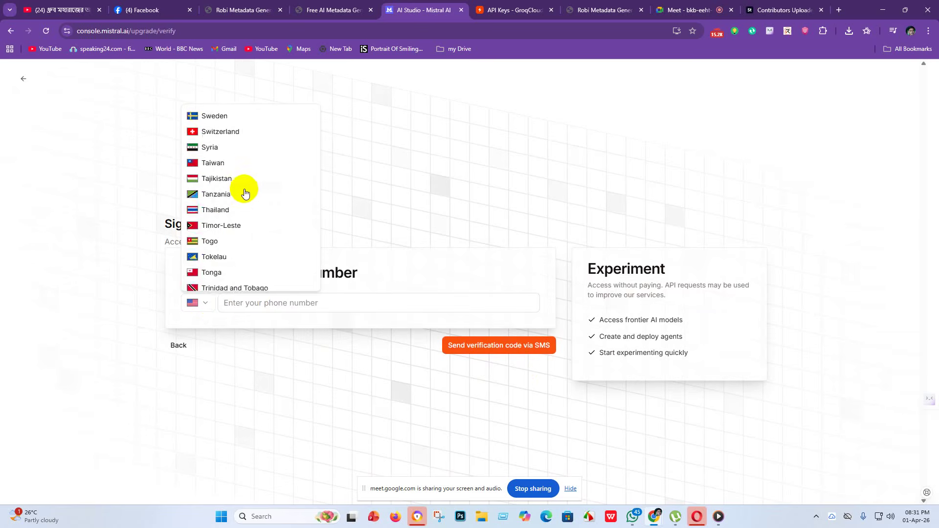
pyautogui.scroll(10, 241, 186)
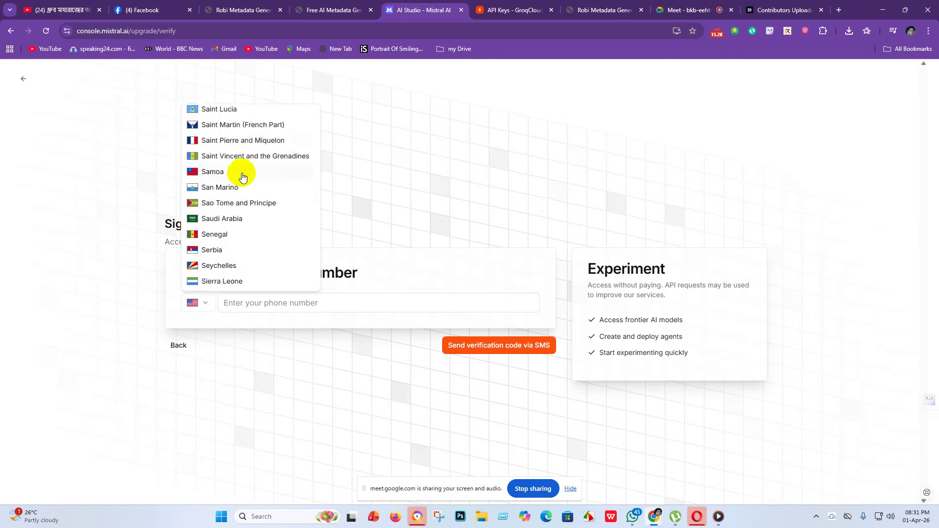
pyautogui.scroll(10, 239, 167)
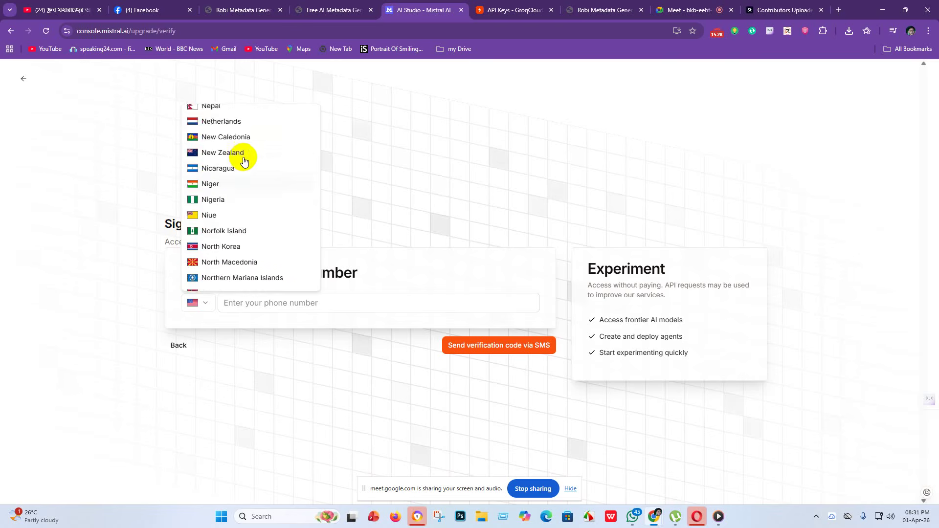
pyautogui.scroll(10, 246, 164)
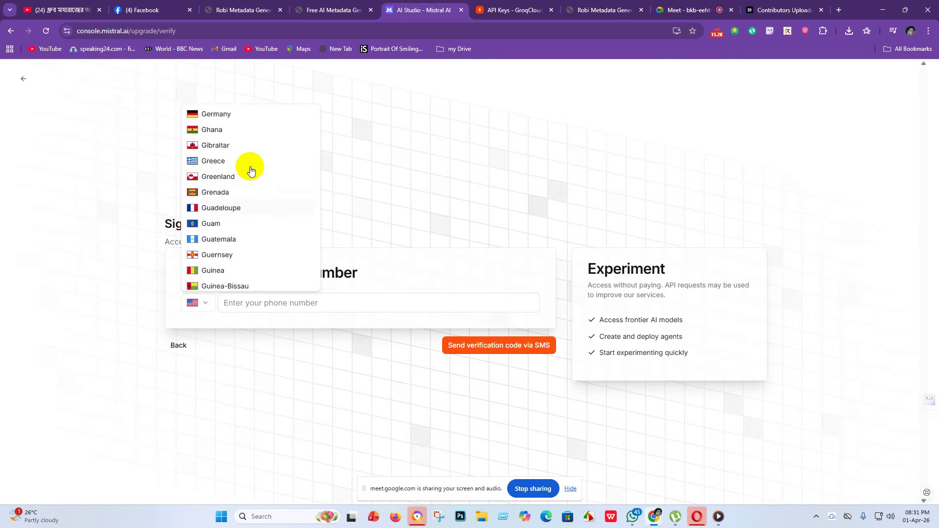
pyautogui.scroll(5, 248, 174)
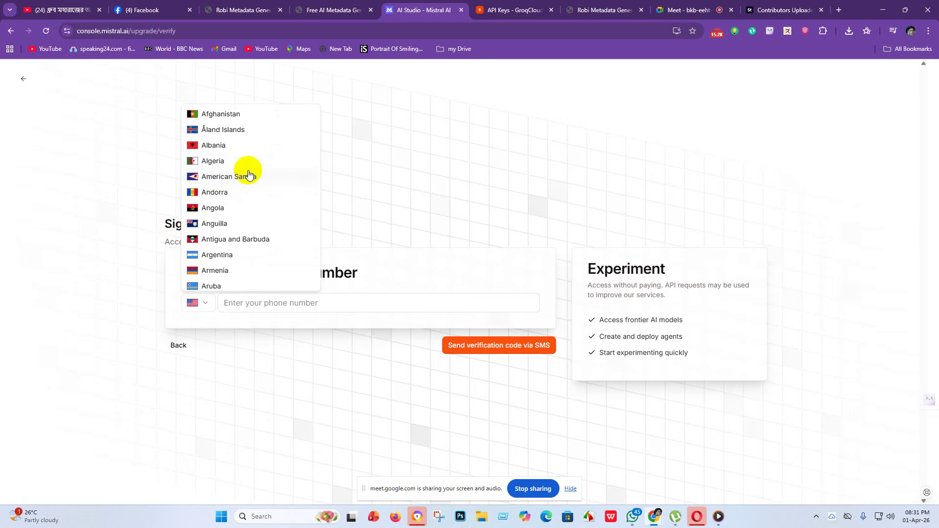
pyautogui.scroll(-2, 226, 215)
pyautogui.scroll(2, 258, 130)
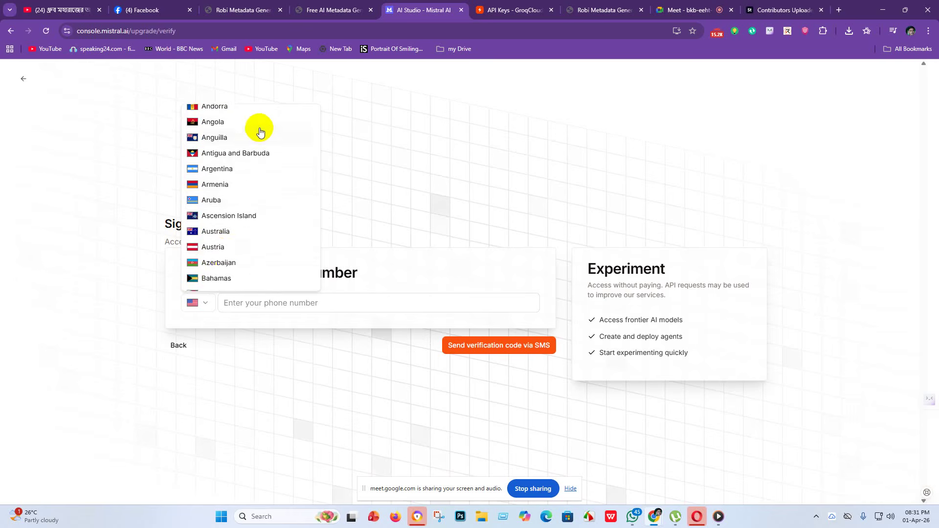
pyautogui.scroll(-3, 241, 154)
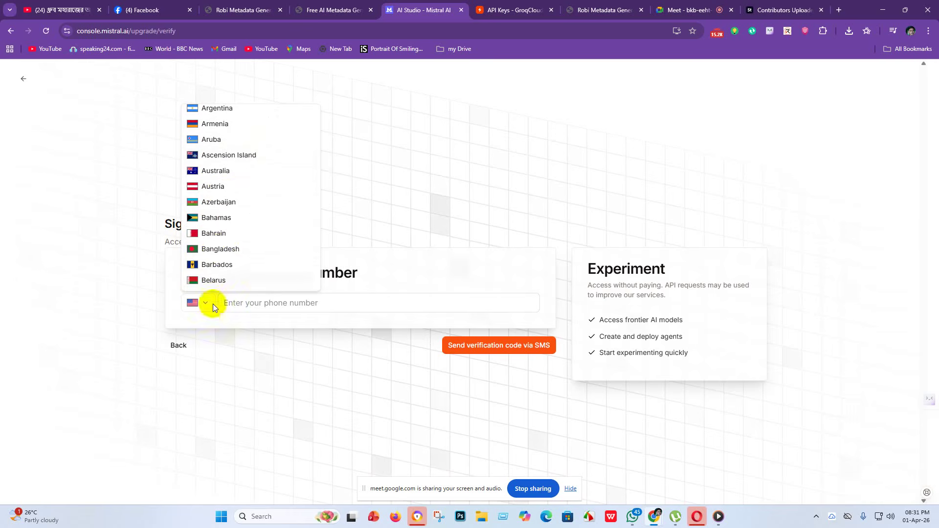
pyautogui.click(220, 248)
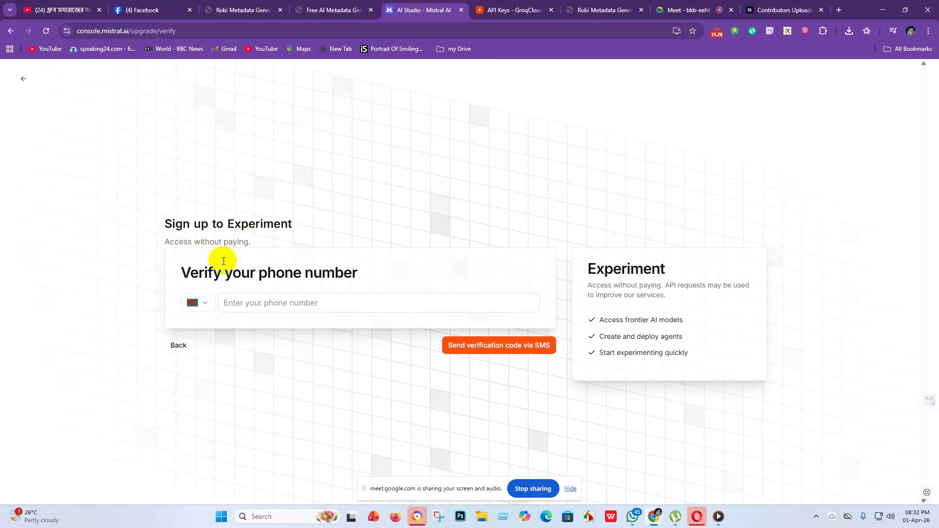
# - Fill in the saved phone number, request the SMS code, and submit the received six-digit code
pyautogui.click(249, 303)
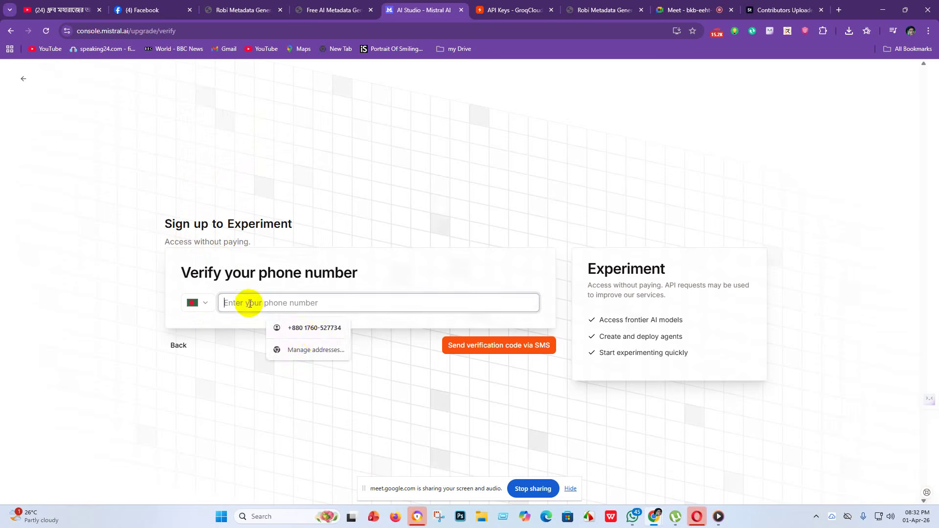
pyautogui.click(318, 330)
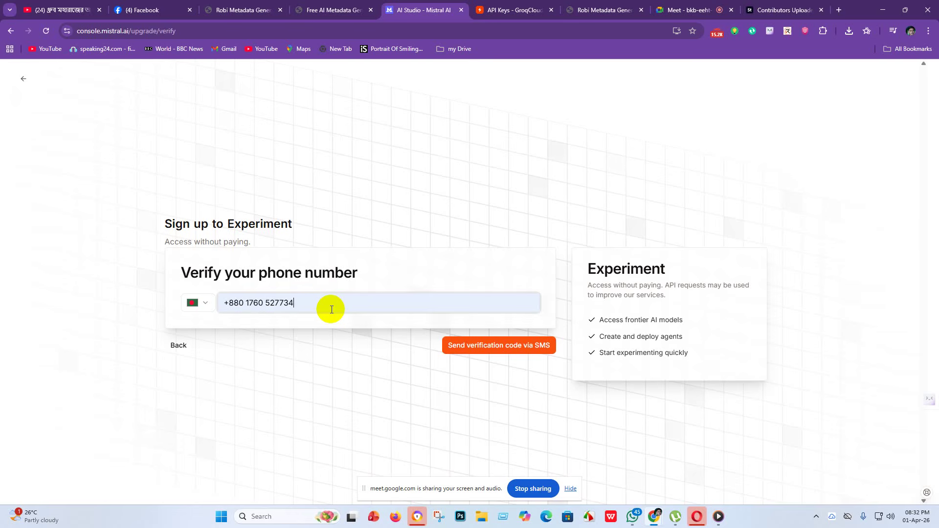
pyautogui.click(476, 348)
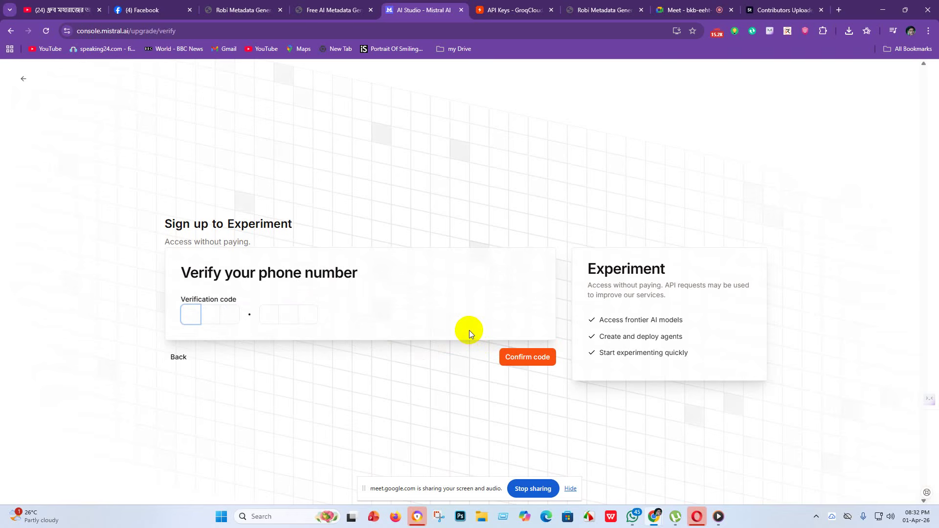
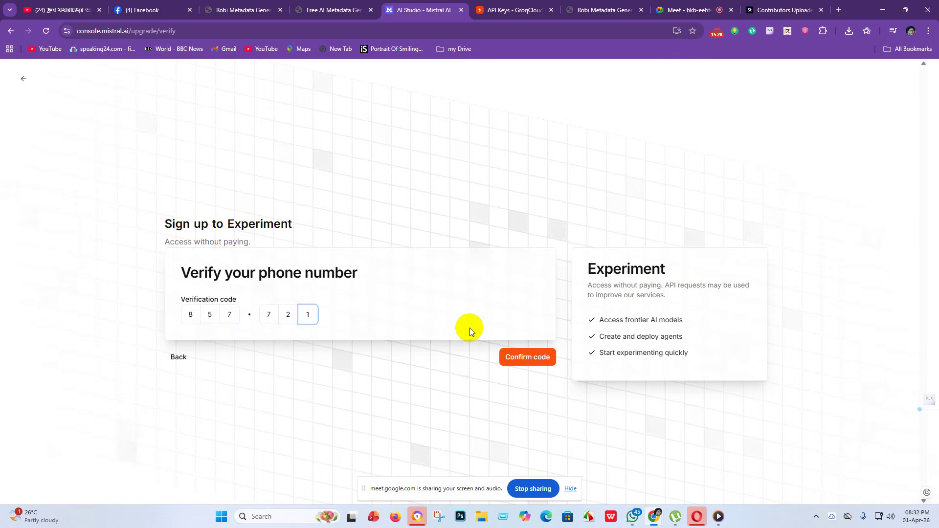
pyautogui.click(525, 356)
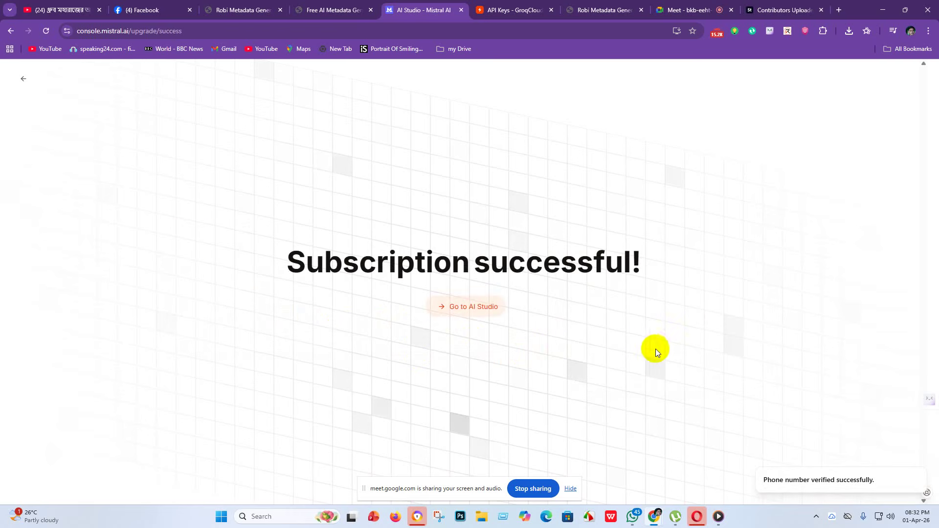
# - Go from AI Studio home to the API Keys page and start a new key
pyautogui.click(471, 308)
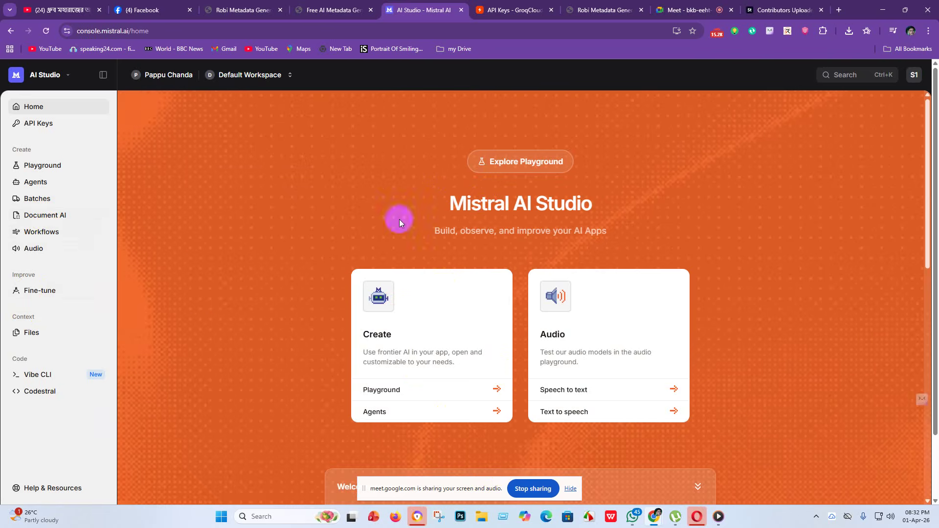
pyautogui.click(36, 128)
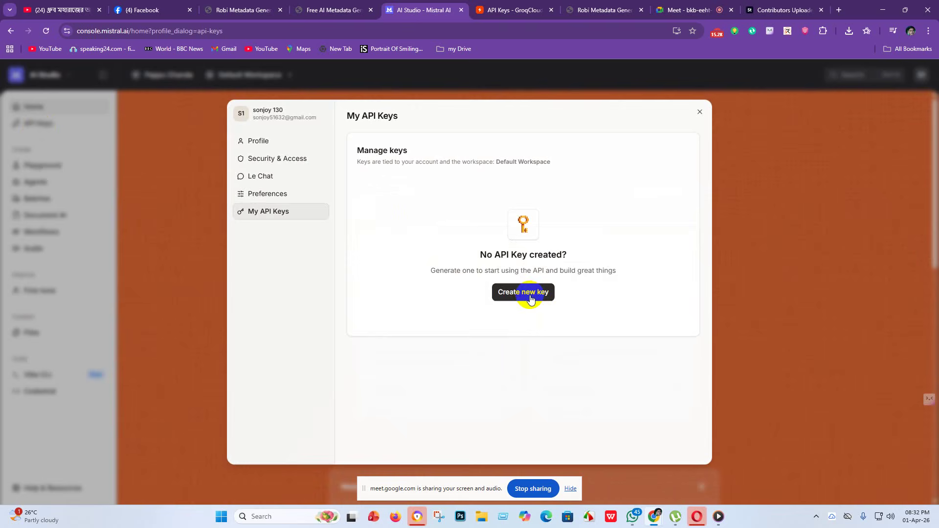
pyautogui.click(530, 295)
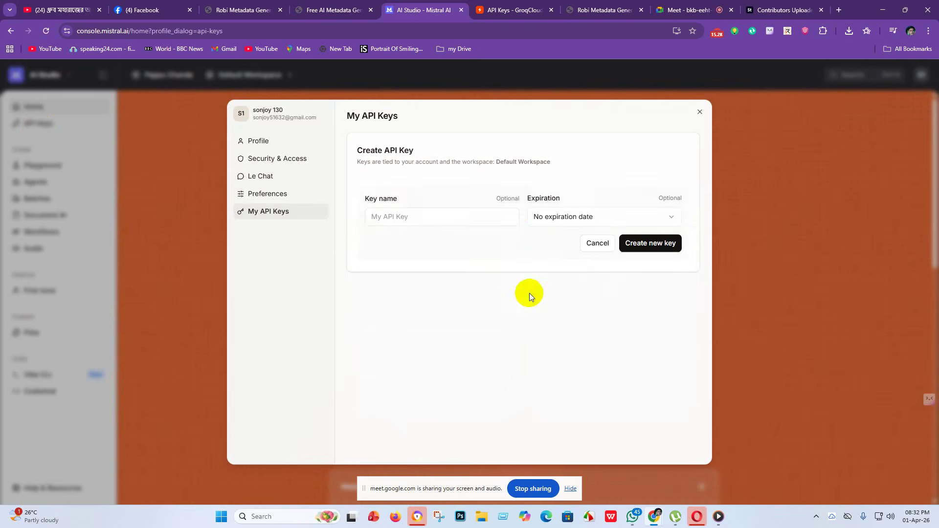
# - Name and create the non-expiring key, copy it, and open a new tab
pyautogui.click(387, 217)
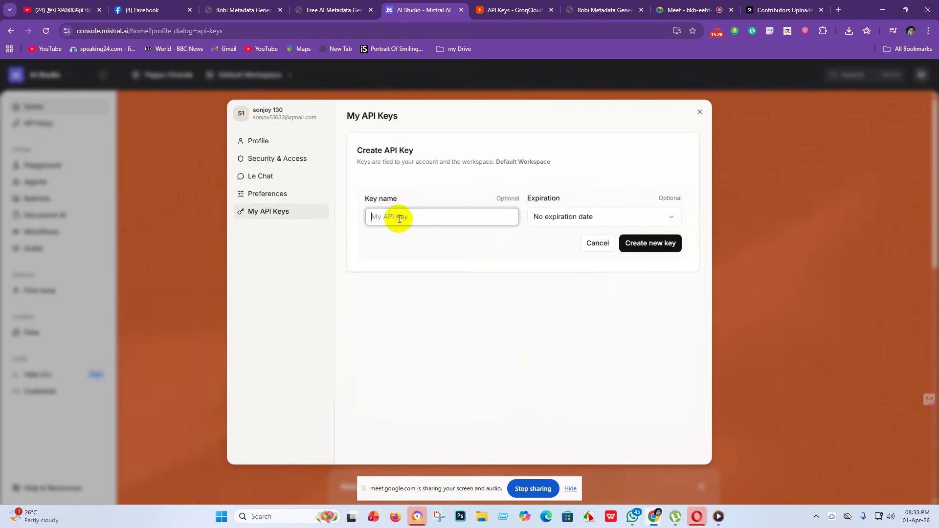
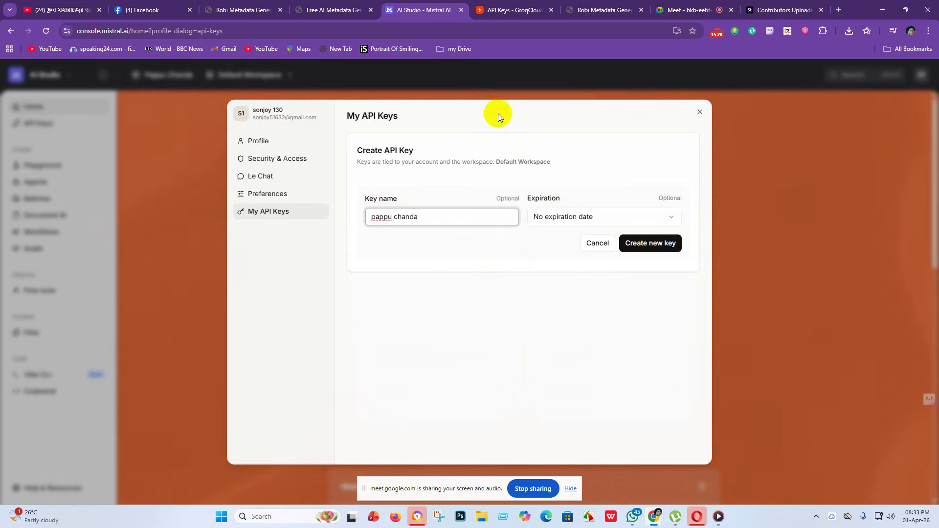
pyautogui.click(653, 243)
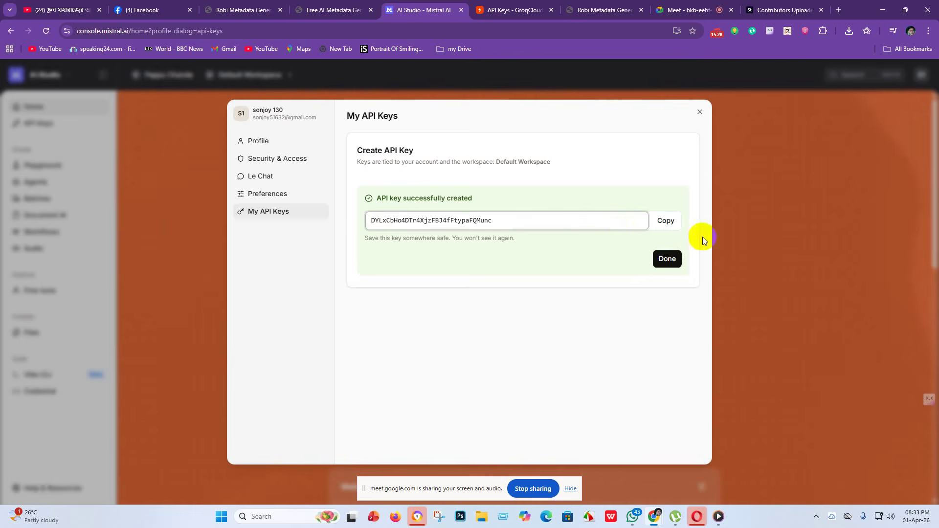
pyautogui.click(670, 225)
pyautogui.click(670, 225)
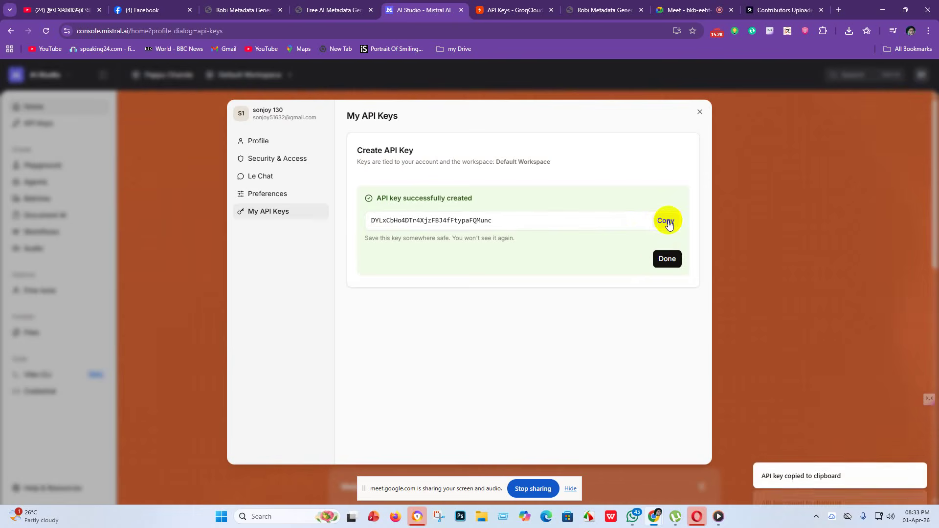
pyautogui.click(669, 224)
pyautogui.click(839, 9)
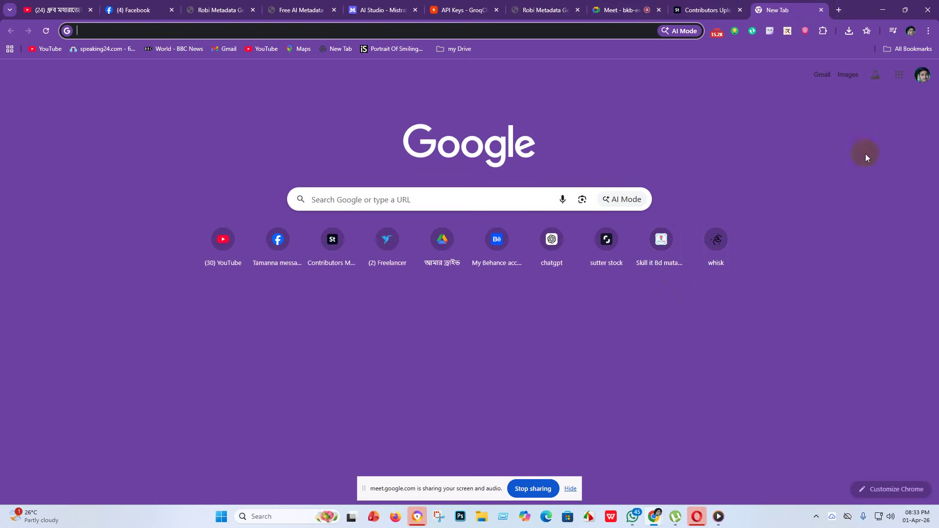
# - Open the untitled Google Docs document that holds the API keys
pyautogui.click(899, 74)
pyautogui.click(846, 351)
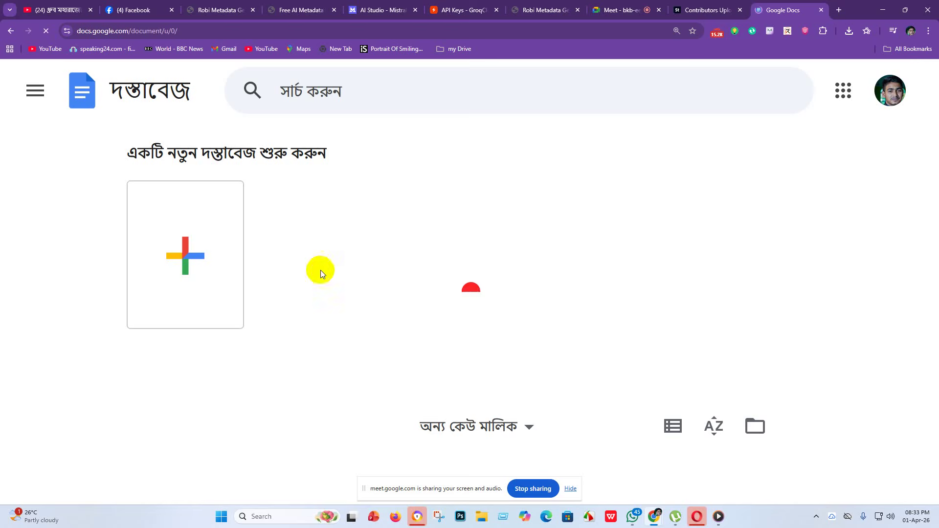
pyautogui.scroll(-5, 202, 272)
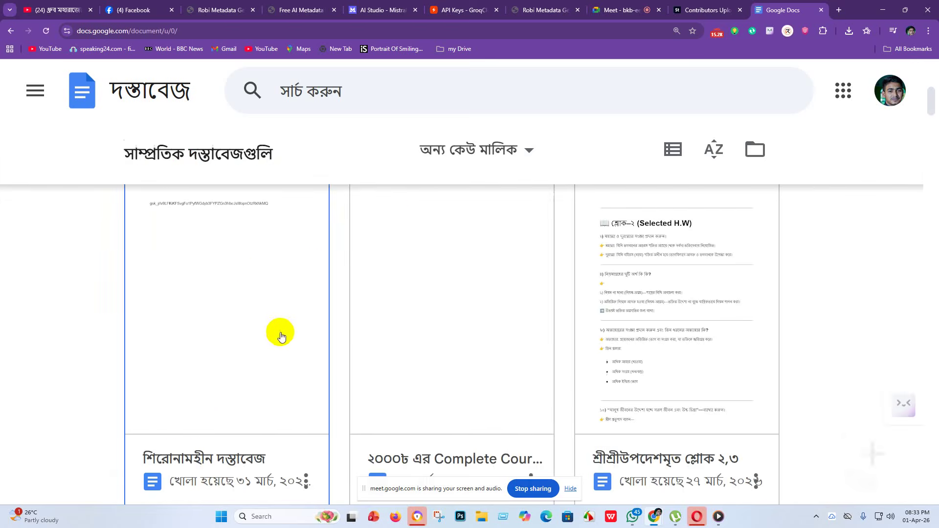
pyautogui.click(251, 318)
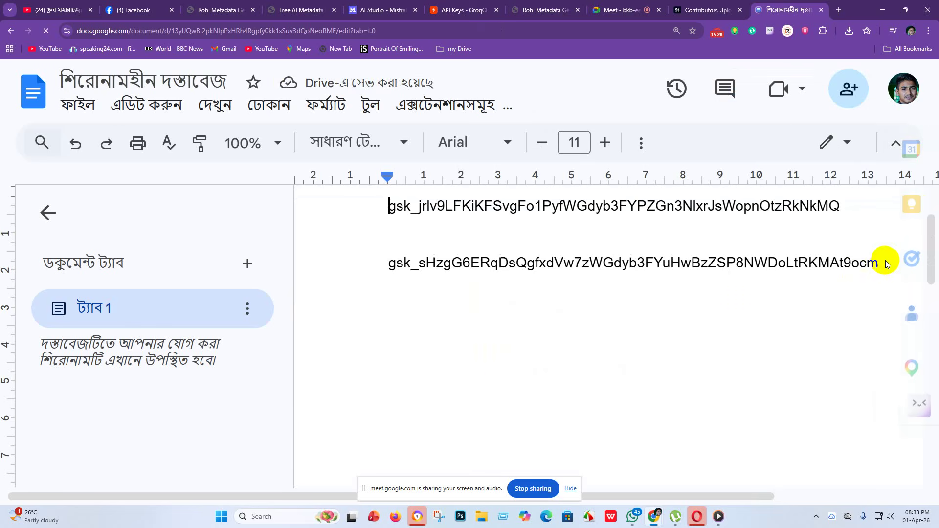
# - Rename the document's first tab to '500 limit'
pyautogui.click(245, 264)
pyautogui.click(247, 308)
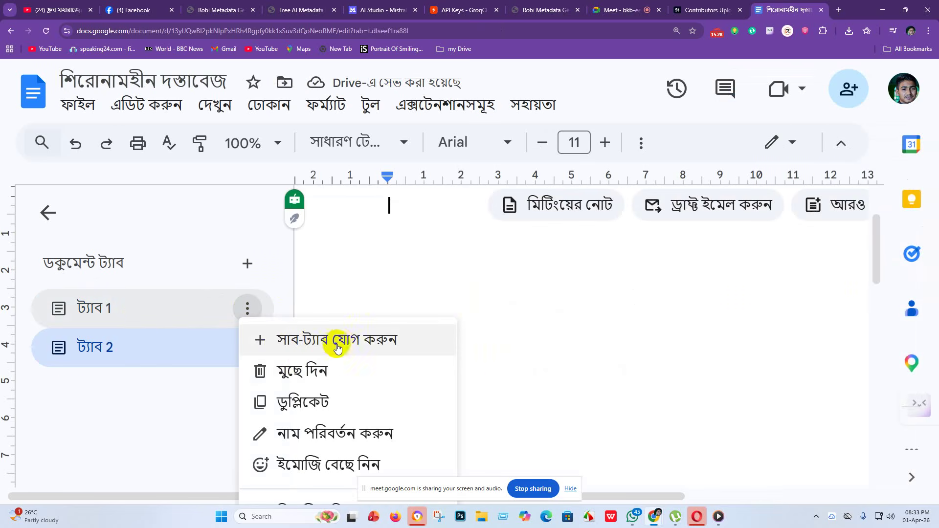
pyautogui.click(335, 424)
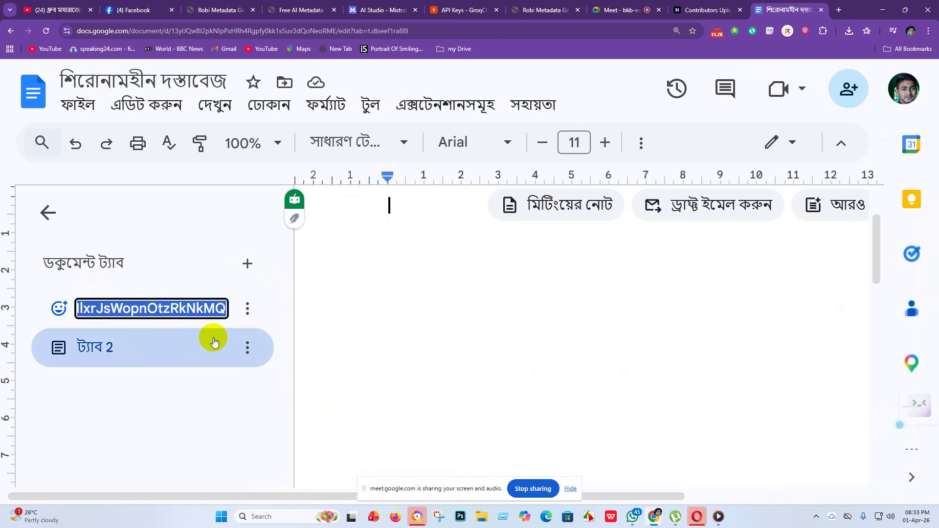
pyautogui.press('BackSpace')
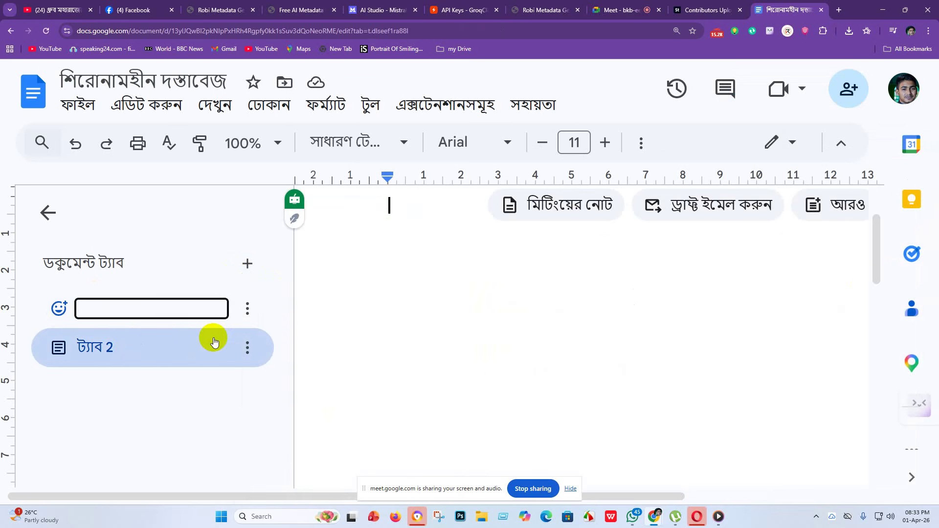
pyautogui.write('500 limit')
pyautogui.press('Return')
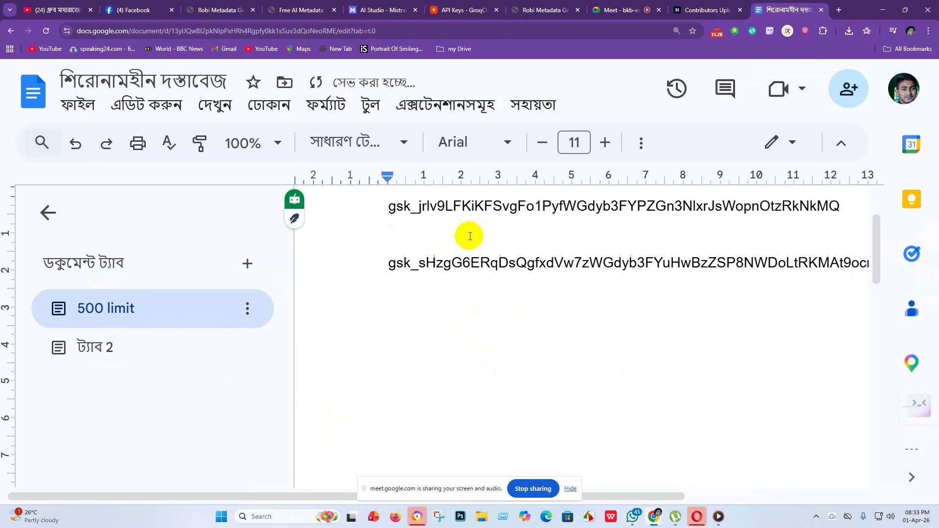
# - Add a line '500 :' followed by the pasted Mistral API key
pyautogui.click(205, 310)
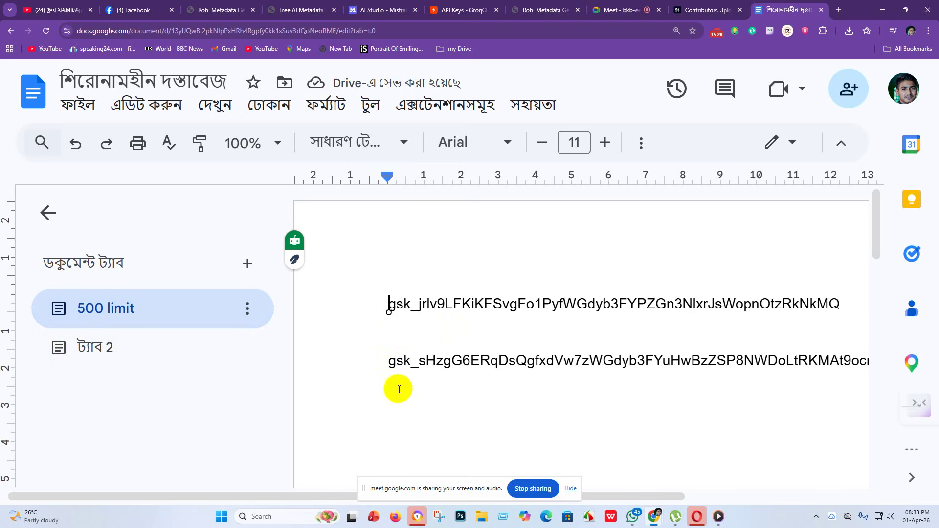
pyautogui.scroll(-3, 430, 370)
pyautogui.click(394, 255)
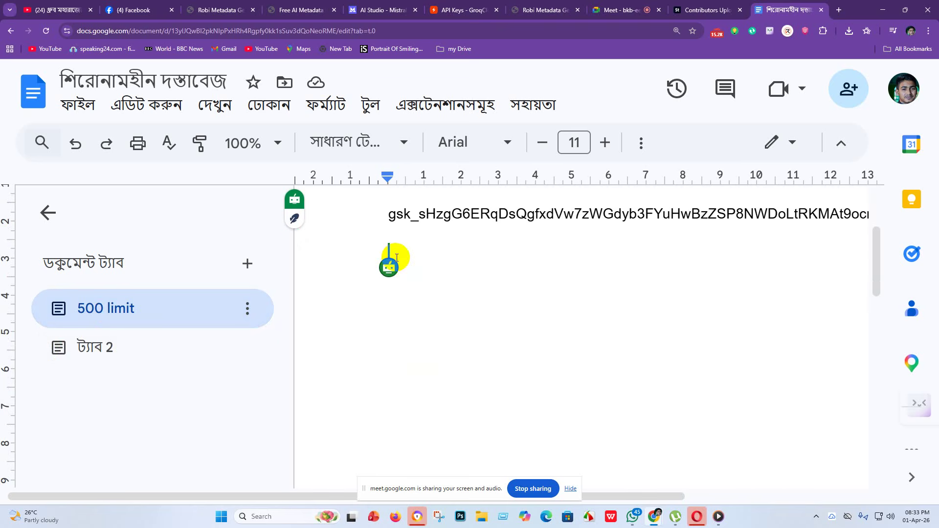
pyautogui.write('500 ')
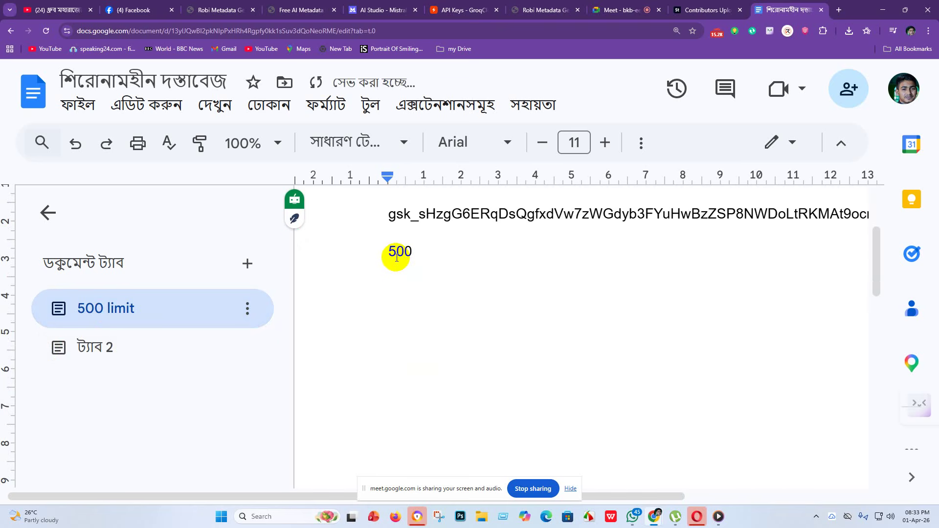
pyautogui.write(':')
pyautogui.hotkey('ctrl', 'v')
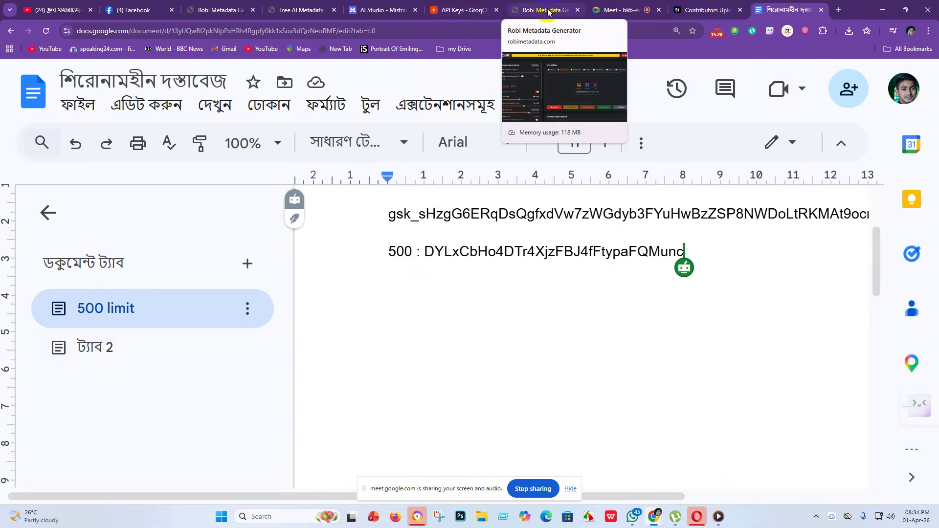
pyautogui.click(462, 10)
# - Back in Mistral AI Studio, copy the previous key again and return to the key list
pyautogui.click(550, 11)
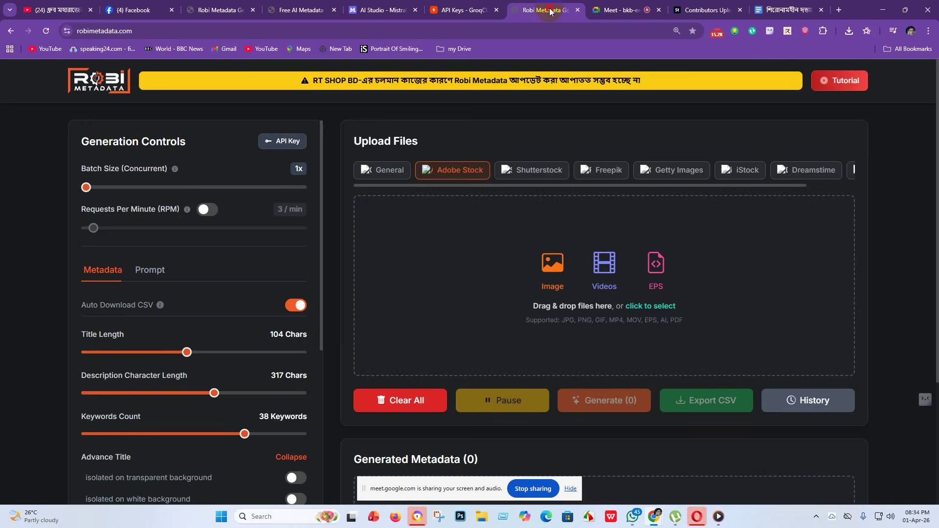
pyautogui.click(619, 10)
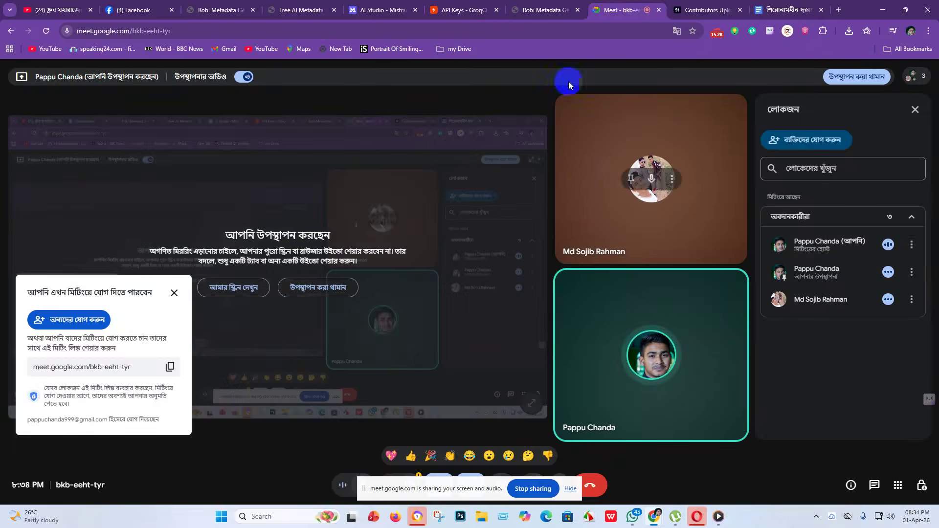
pyautogui.click(460, 10)
pyautogui.click(382, 9)
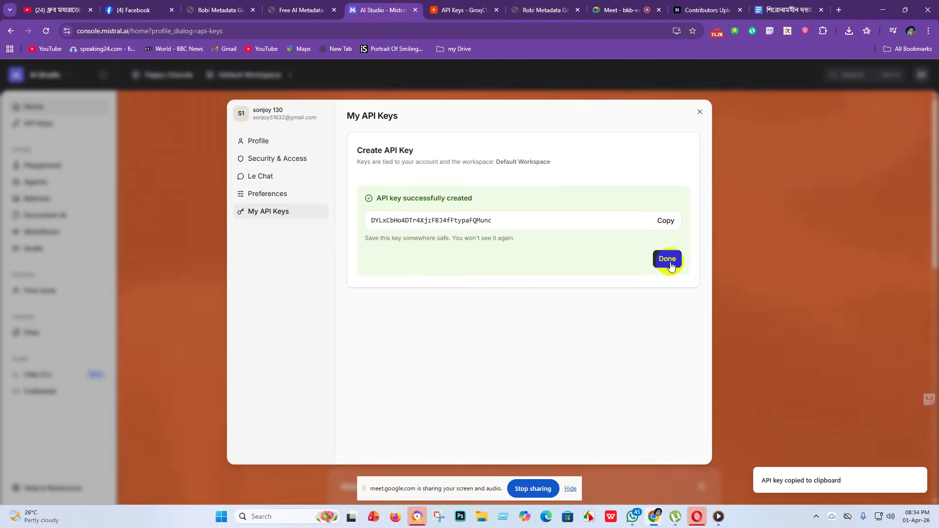
pyautogui.click(666, 219)
pyautogui.click(669, 261)
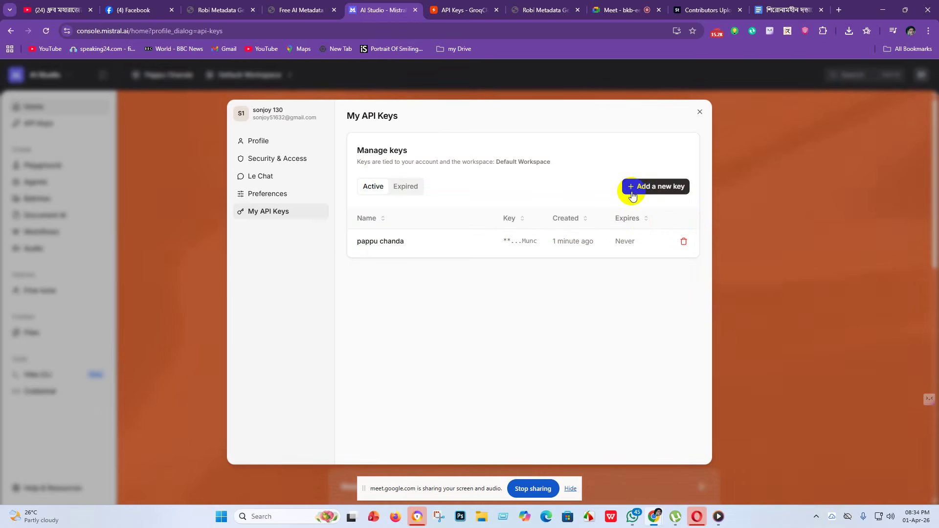
# - Create another named API key, copy it, and return to the key notes document
pyautogui.click(632, 193)
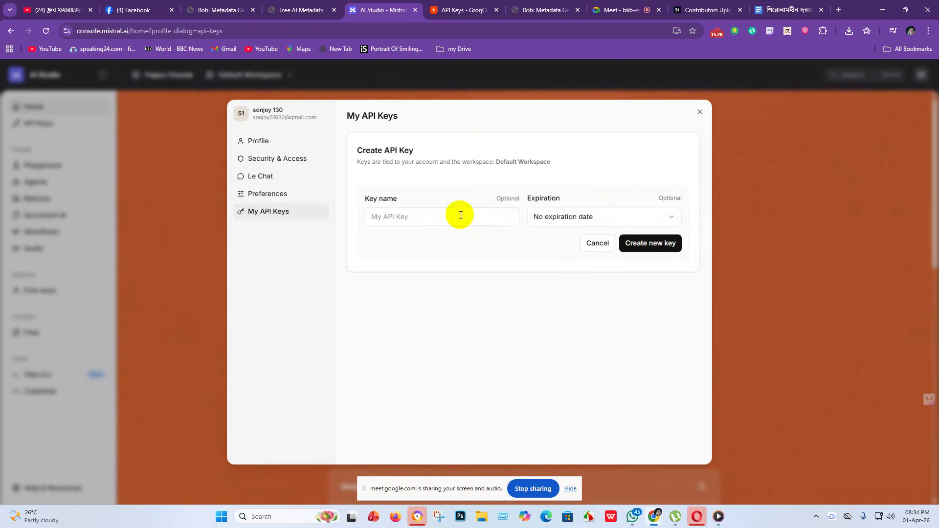
pyautogui.click(407, 218)
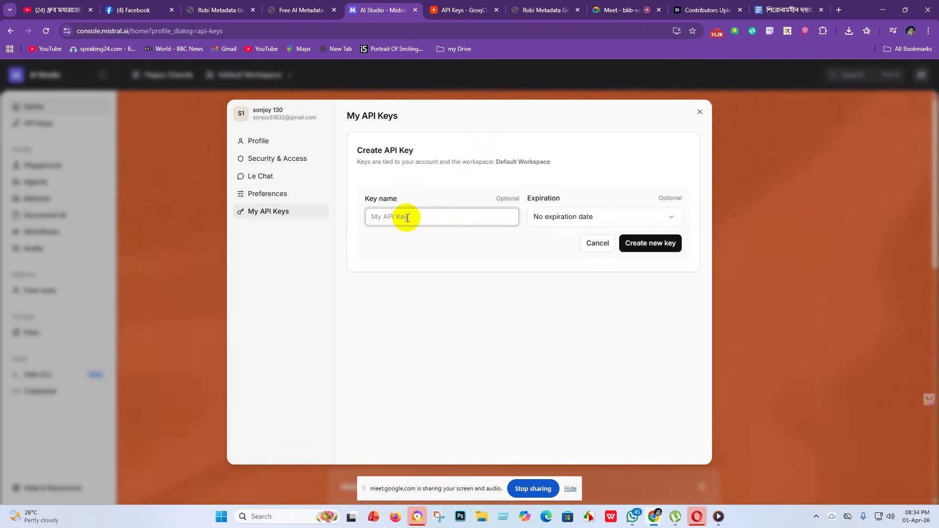
pyautogui.write('pappu 3')
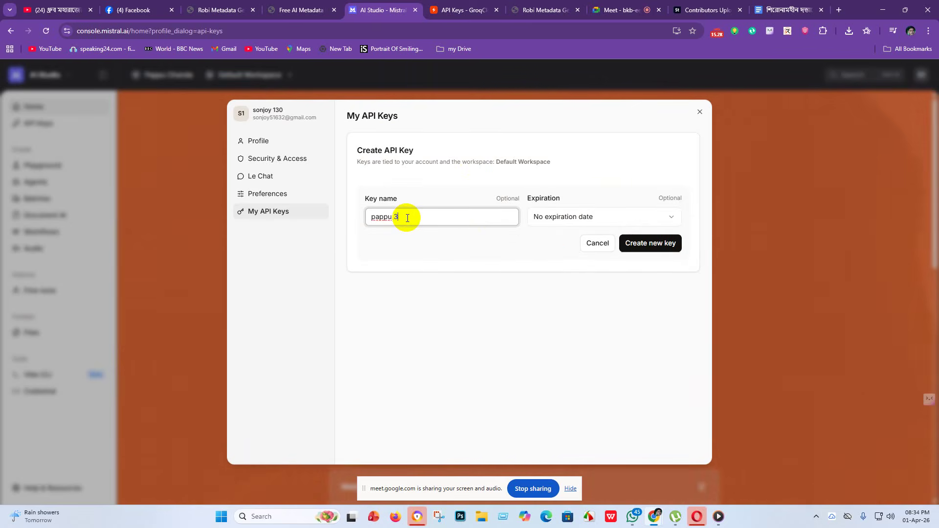
pyautogui.click(655, 244)
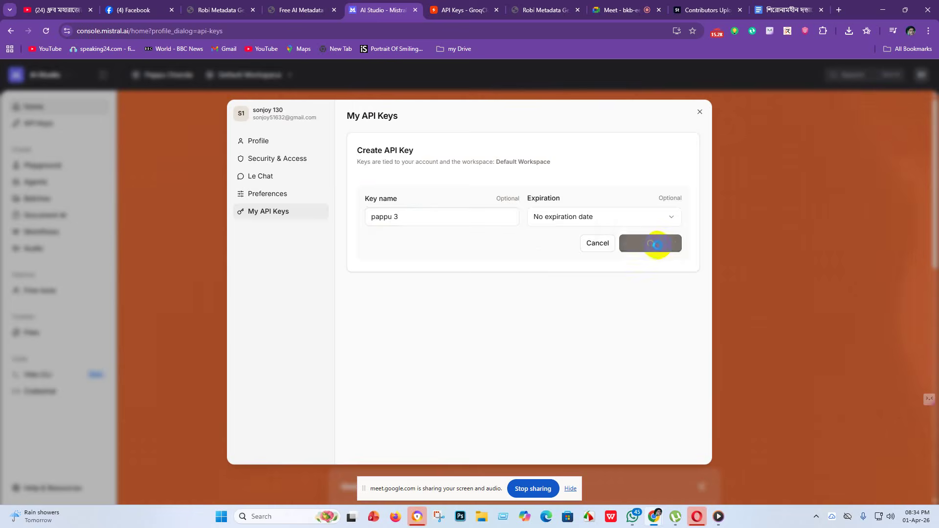
pyautogui.click(665, 222)
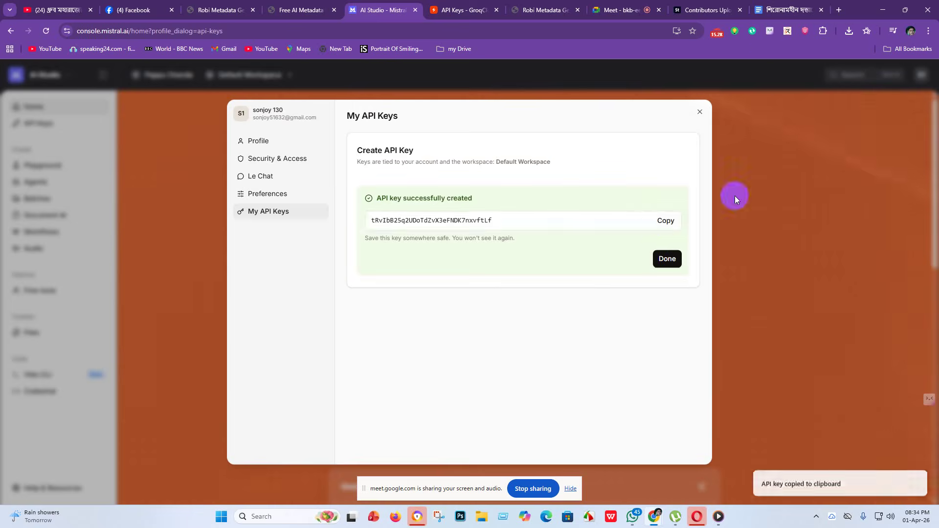
pyautogui.click(787, 10)
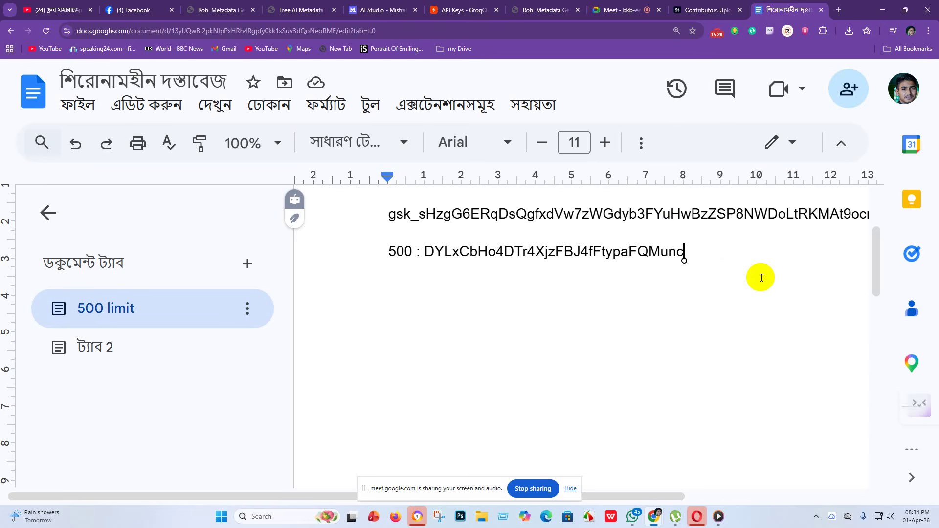
# - Paste the copied Mistral API key on its own line in the Docs notes
pyautogui.press('Return')
pyautogui.press('Return')
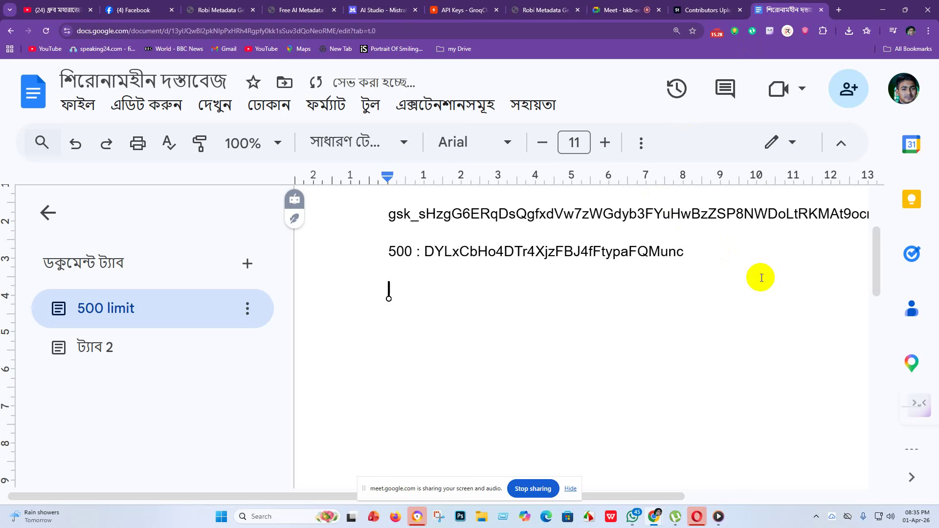
pyautogui.hotkey('ctrl', 'v')
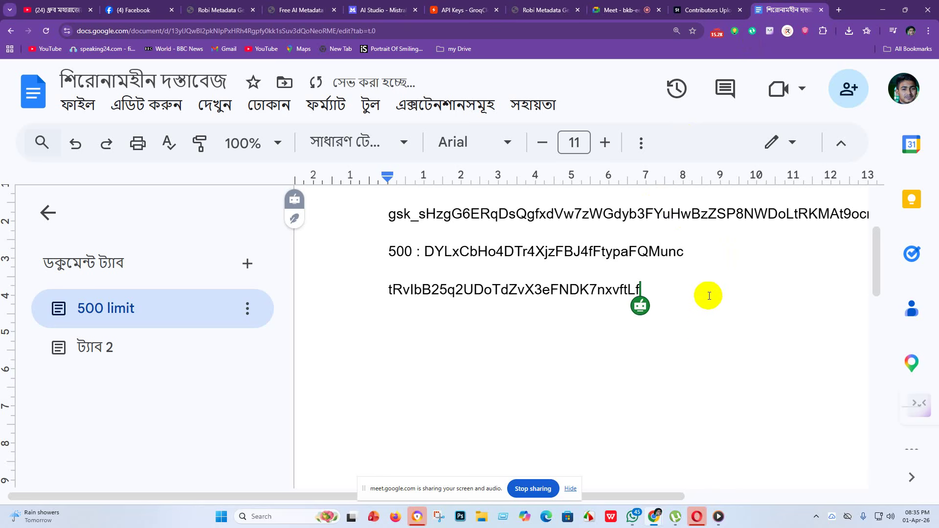
pyautogui.press('Return')
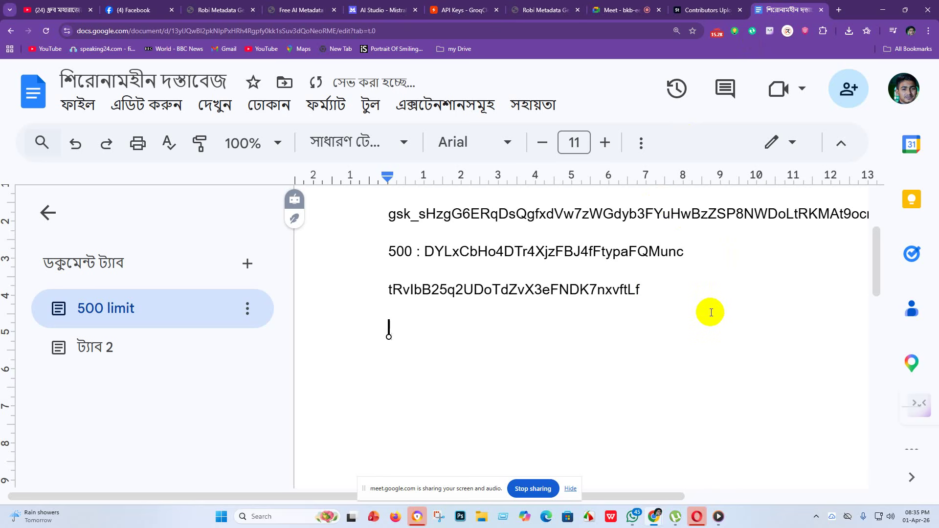
# - Create another named, non-expiring Mistral API key and copy it, leaving three keys listed
pyautogui.click(444, 10)
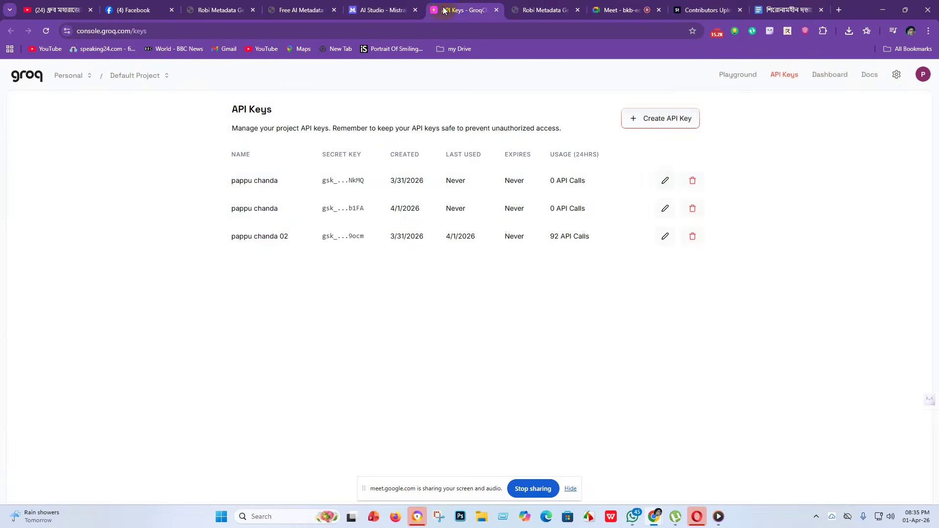
pyautogui.click(382, 10)
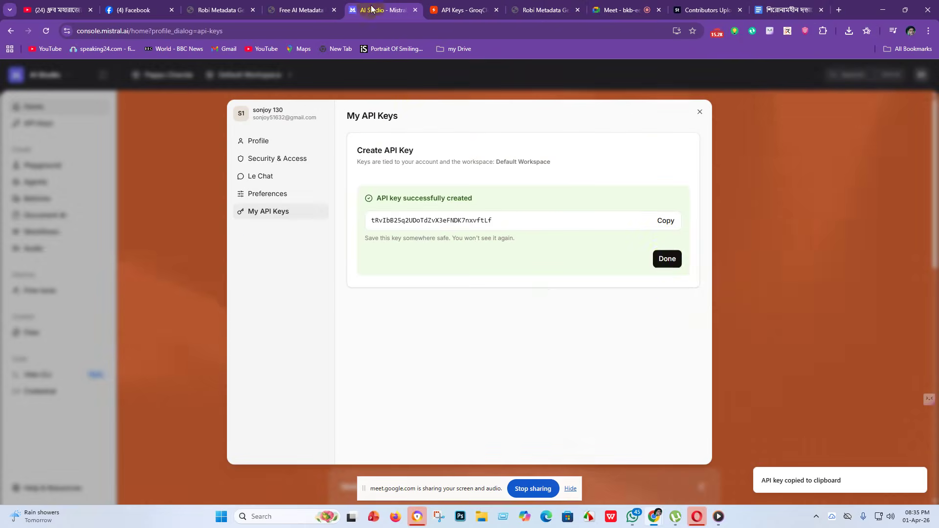
pyautogui.click(662, 258)
pyautogui.click(635, 184)
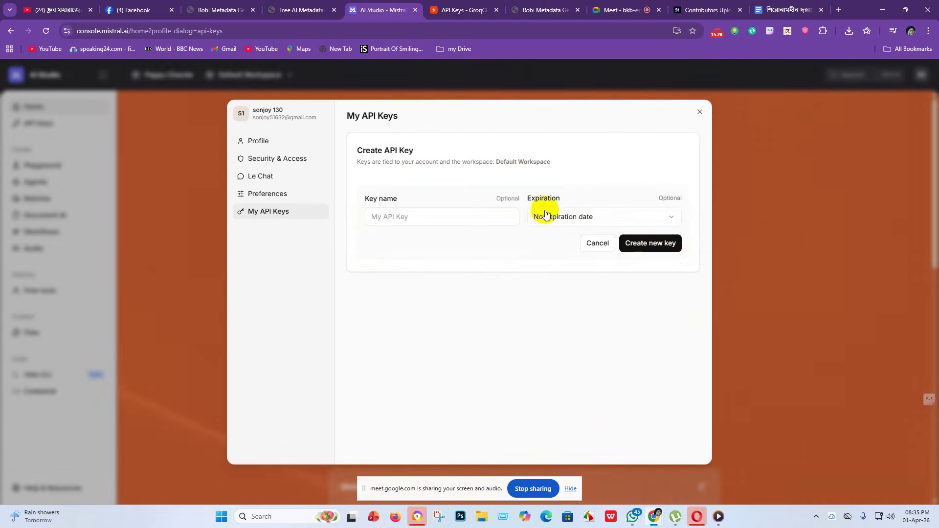
pyautogui.click(435, 221)
pyautogui.write('p')
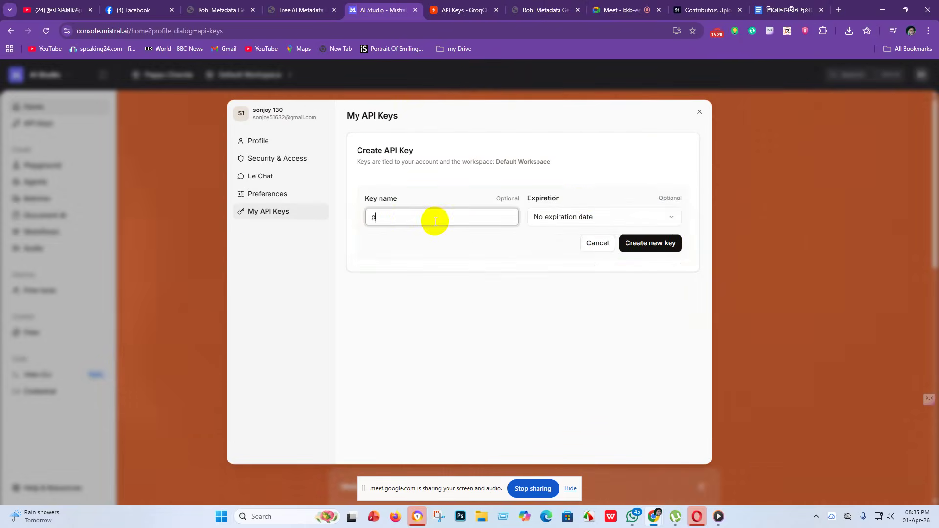
pyautogui.write('appu 4')
pyautogui.click(662, 250)
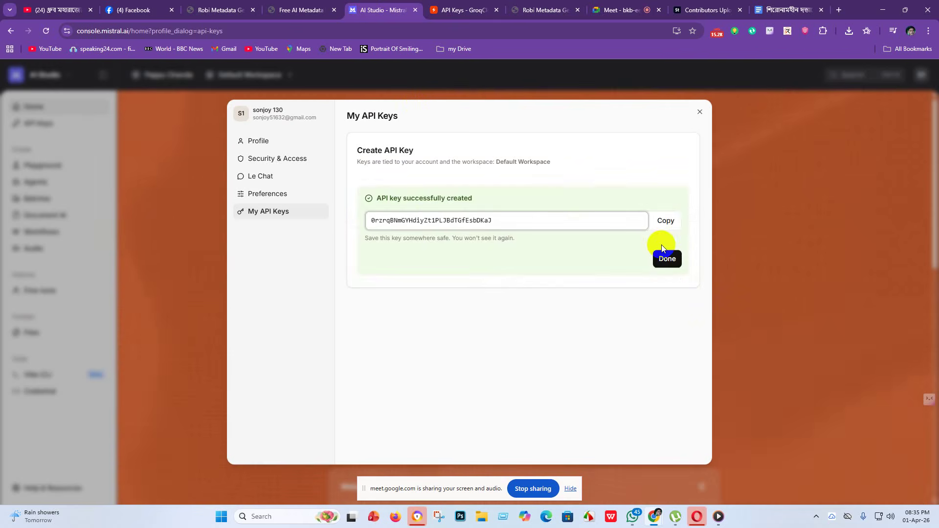
pyautogui.click(665, 220)
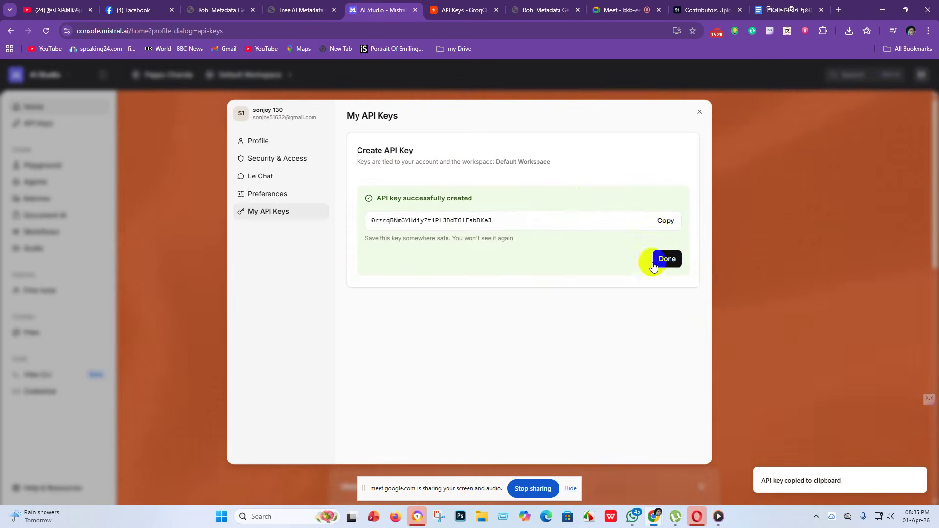
pyautogui.click(679, 263)
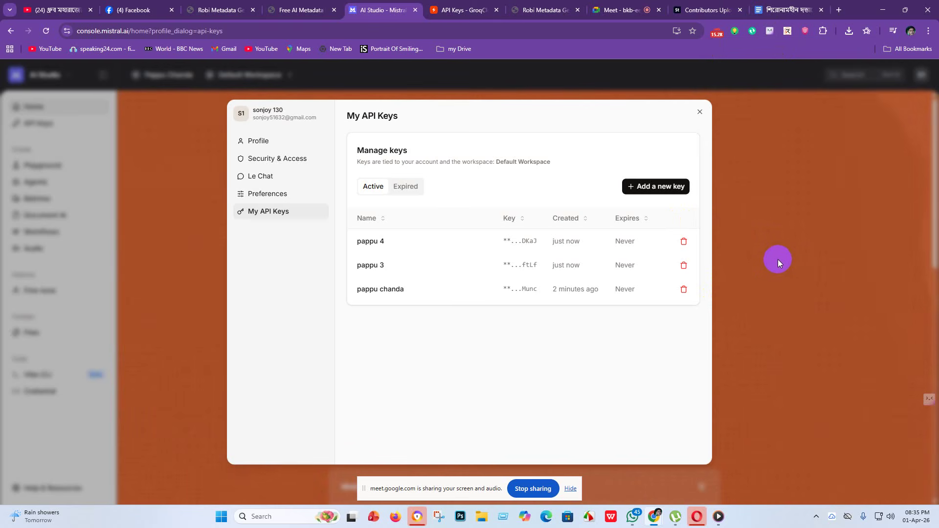
# - Paste the latest Mistral key into the Docs notes, then return to the Mistral key list
pyautogui.click(785, 10)
pyautogui.hotkey('ctrl', 'v')
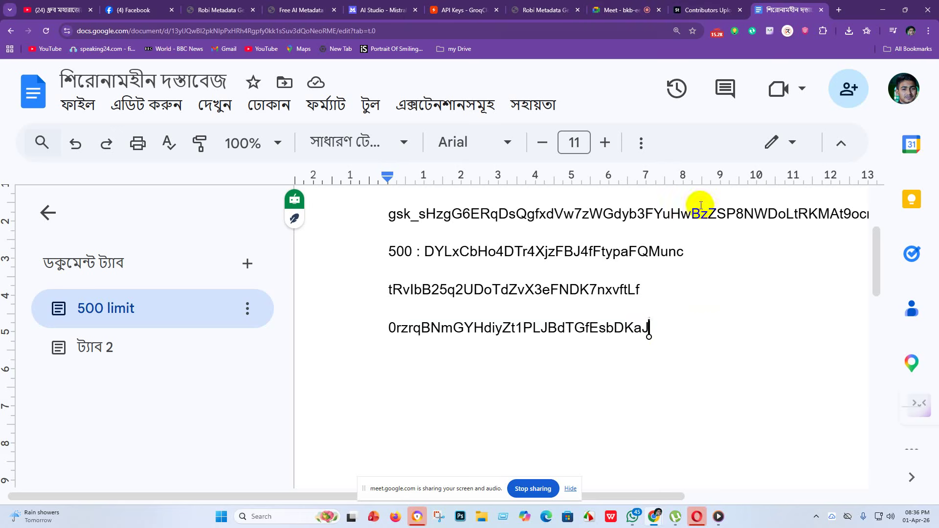
pyautogui.click(382, 11)
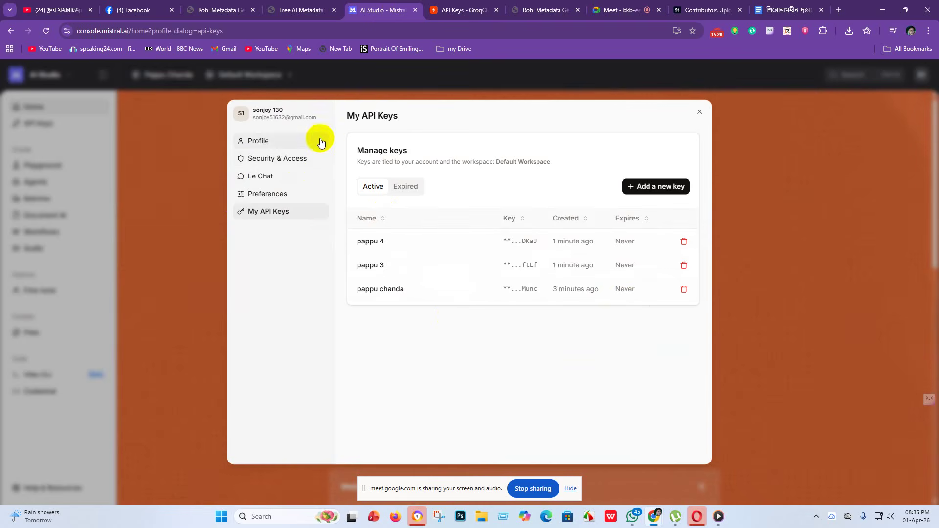
# - Save the copied Mistral key in freemetadata.com's API Secrets Management
pyautogui.click(311, 8)
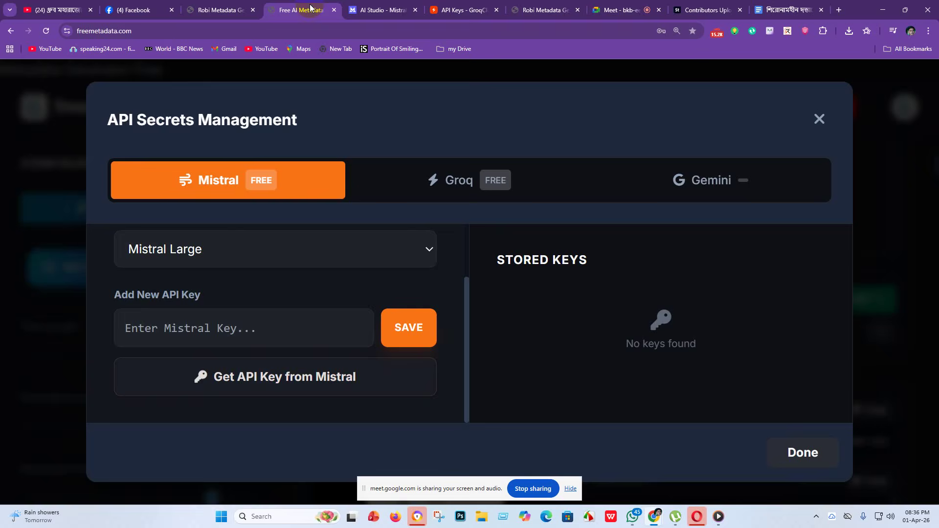
pyautogui.click(208, 330)
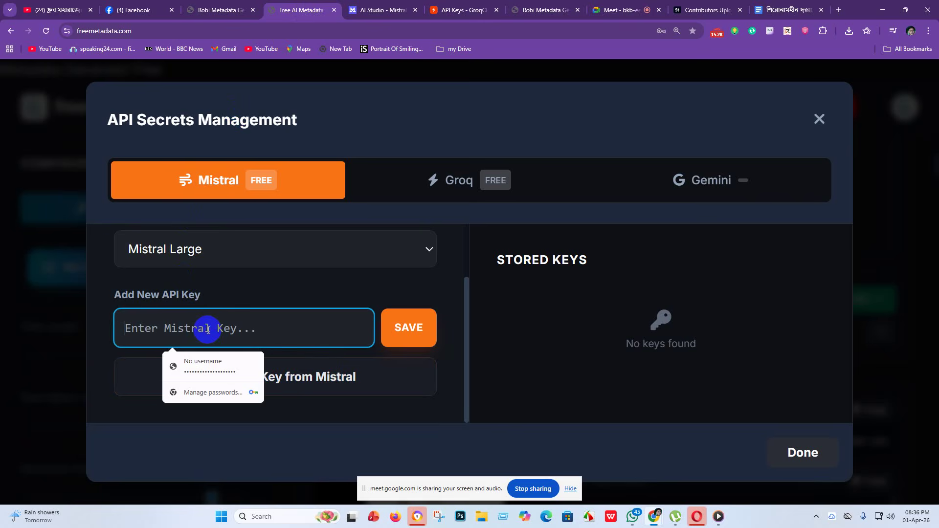
pyautogui.hotkey('ctrl', 'v')
pyautogui.click(409, 331)
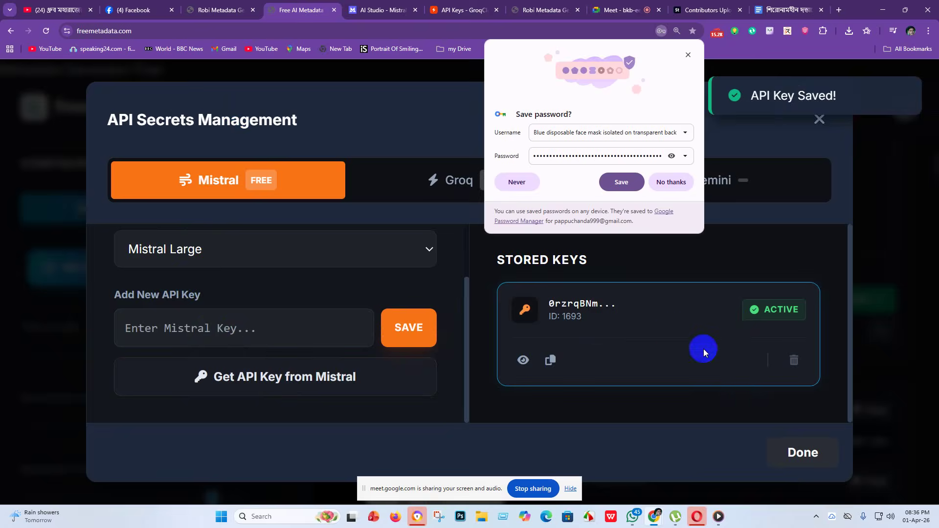
pyautogui.click(807, 459)
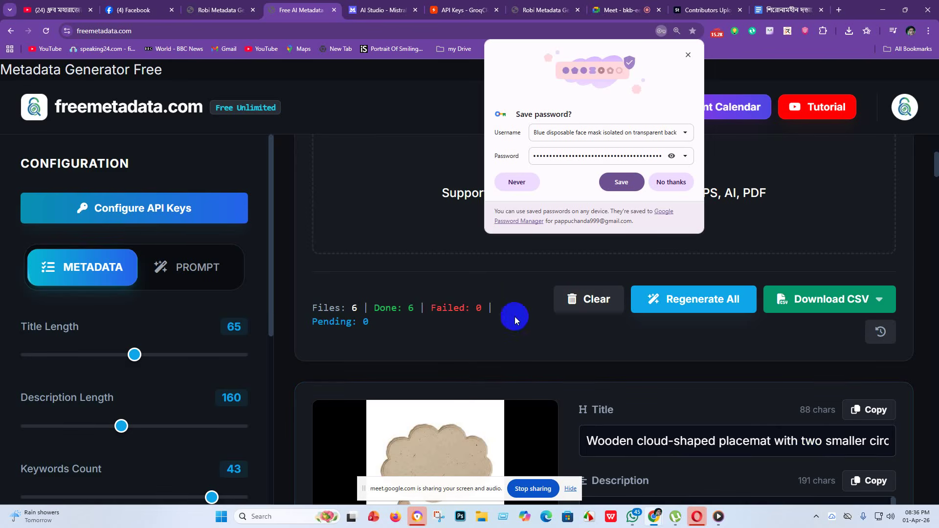
# - Keep Adobe as the output format and clear all six previously processed files
pyautogui.scroll(5, 391, 291)
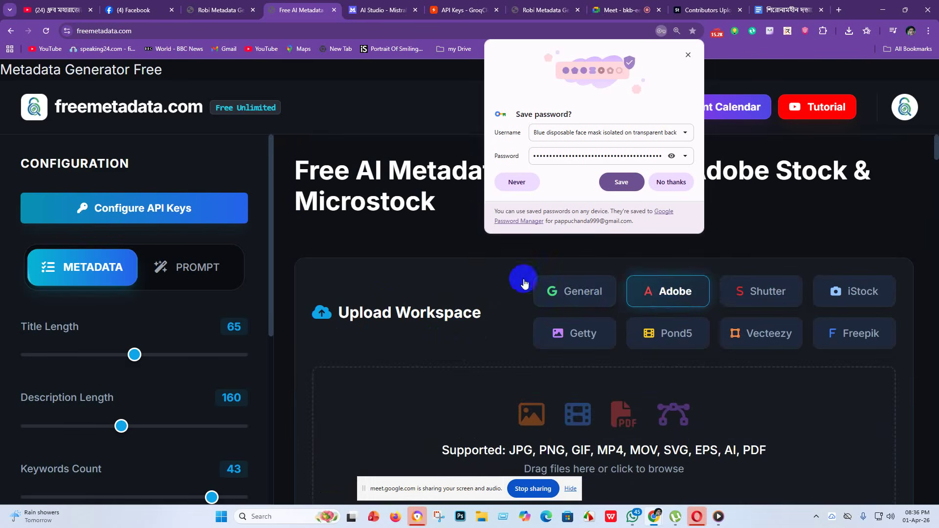
pyautogui.click(687, 291)
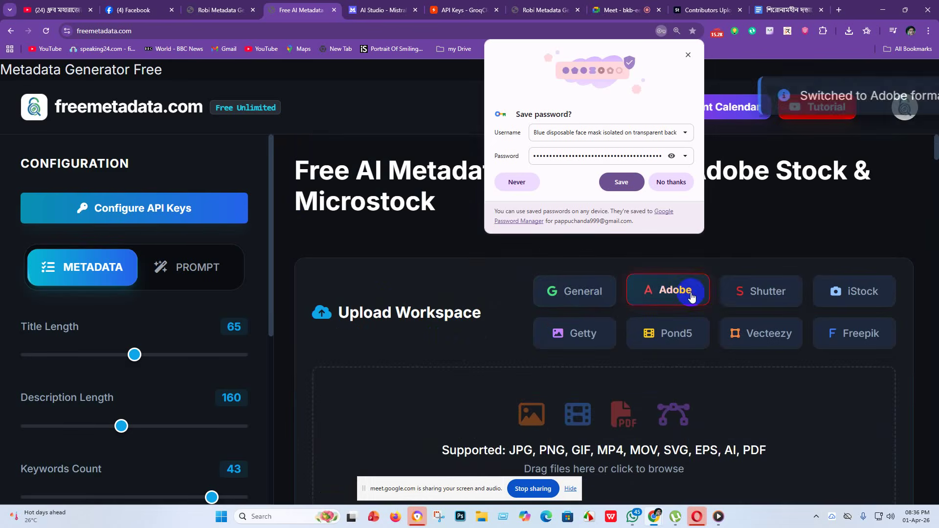
pyautogui.scroll(-3, 488, 343)
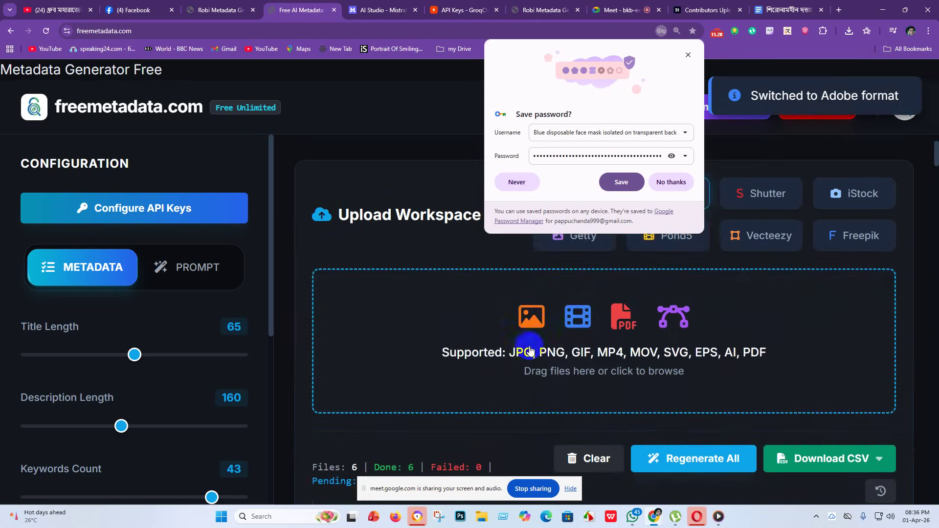
pyautogui.scroll(-1, 392, 376)
pyautogui.scroll(2, 489, 384)
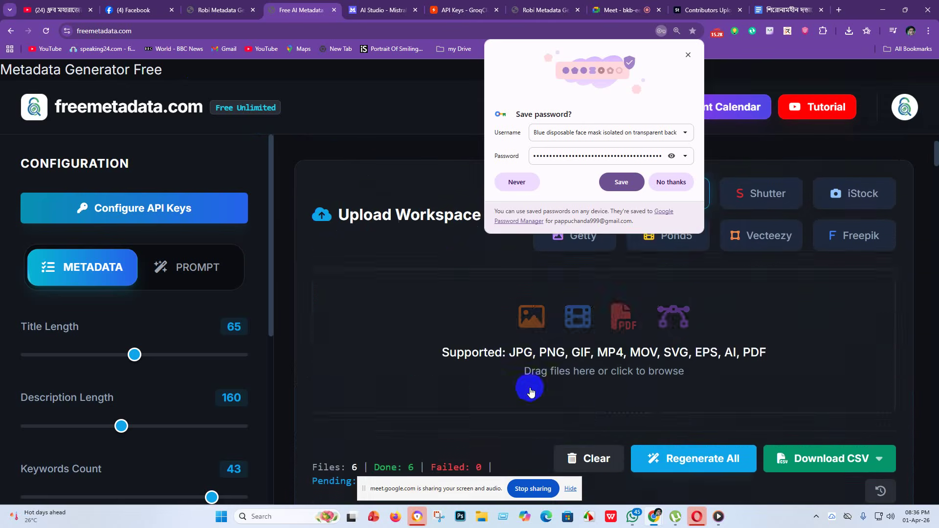
pyautogui.scroll(2, 538, 337)
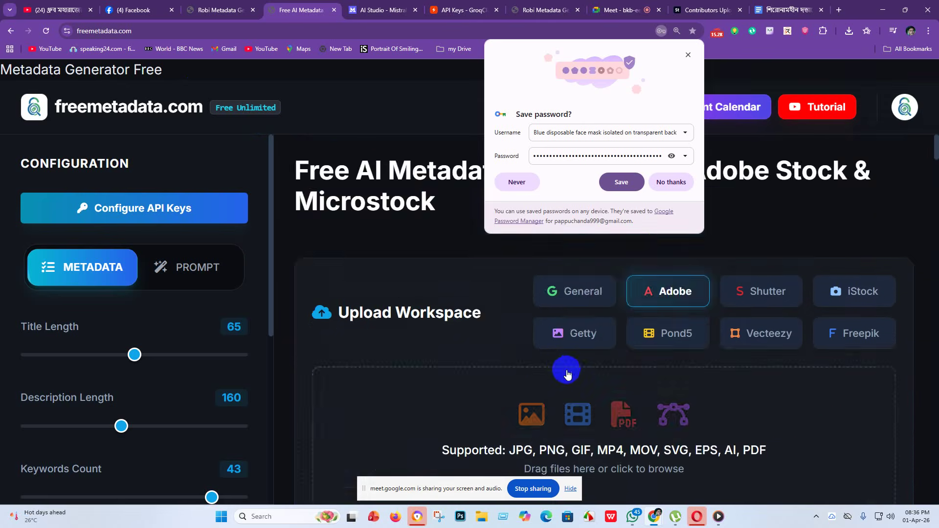
pyautogui.scroll(-2, 548, 347)
pyautogui.scroll(-1, 518, 338)
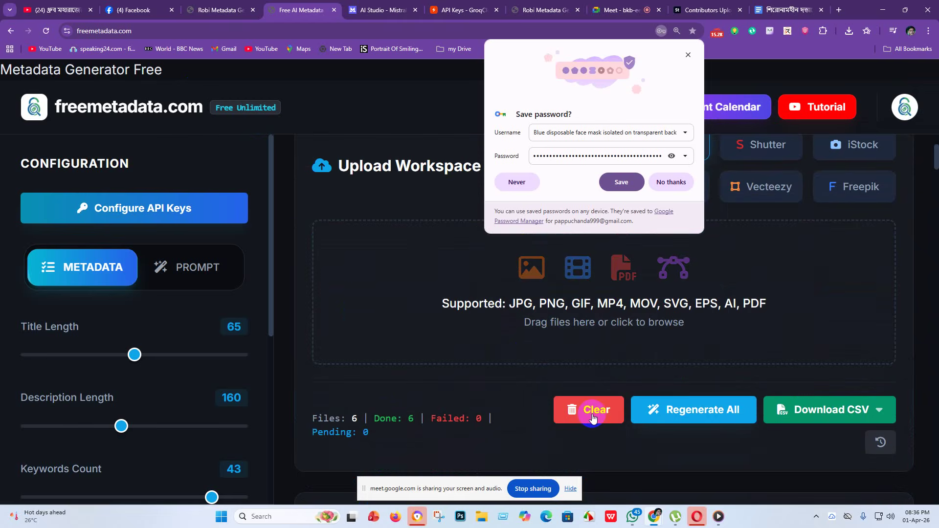
pyautogui.click(593, 417)
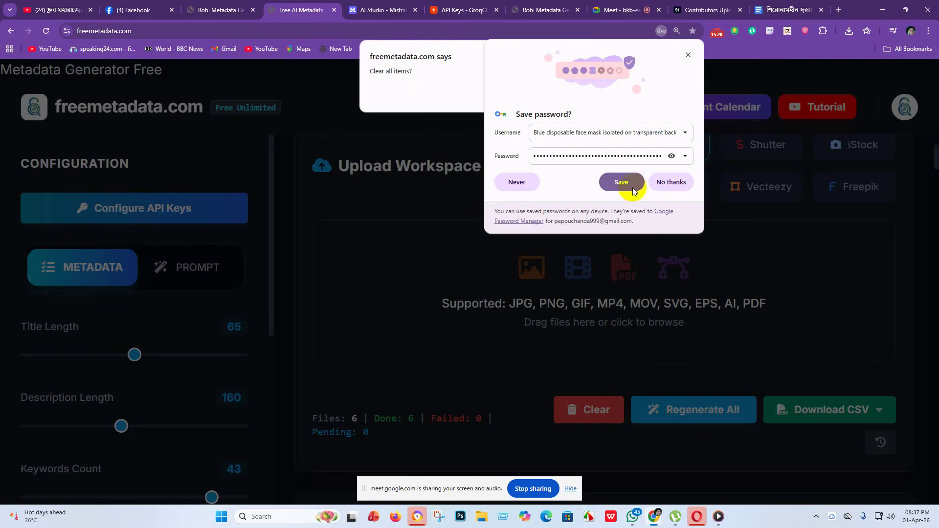
pyautogui.click(674, 183)
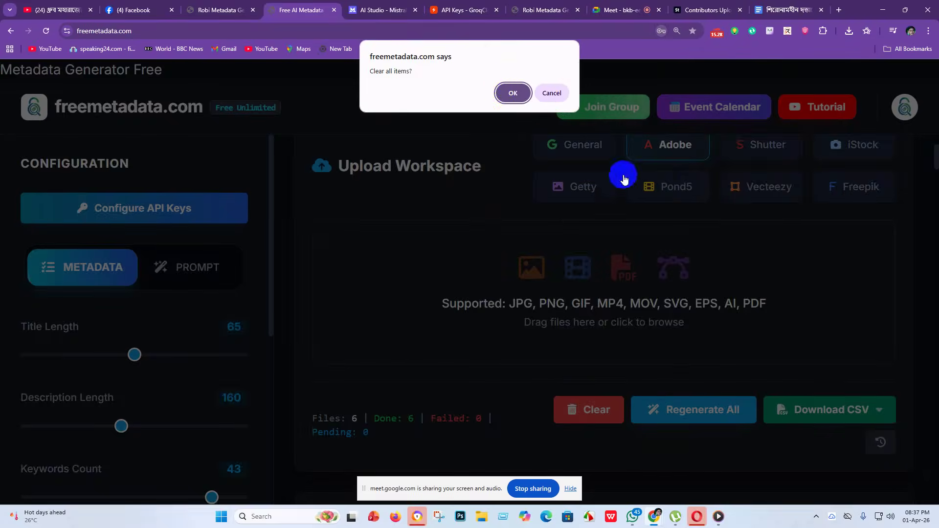
pyautogui.click(504, 94)
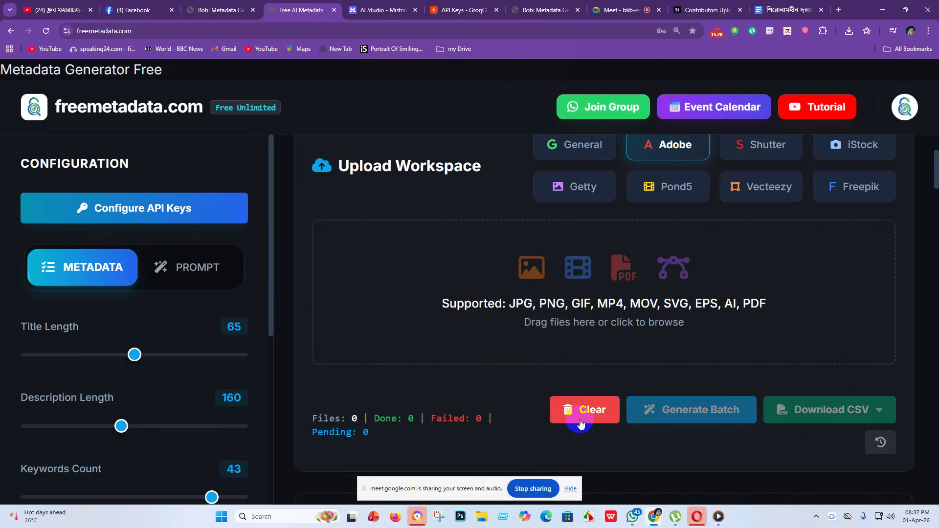
# - Open the upload file picker at jpeg 8 > upscayl_jpg_upscayl-standard-4x_5x
pyautogui.click(529, 269)
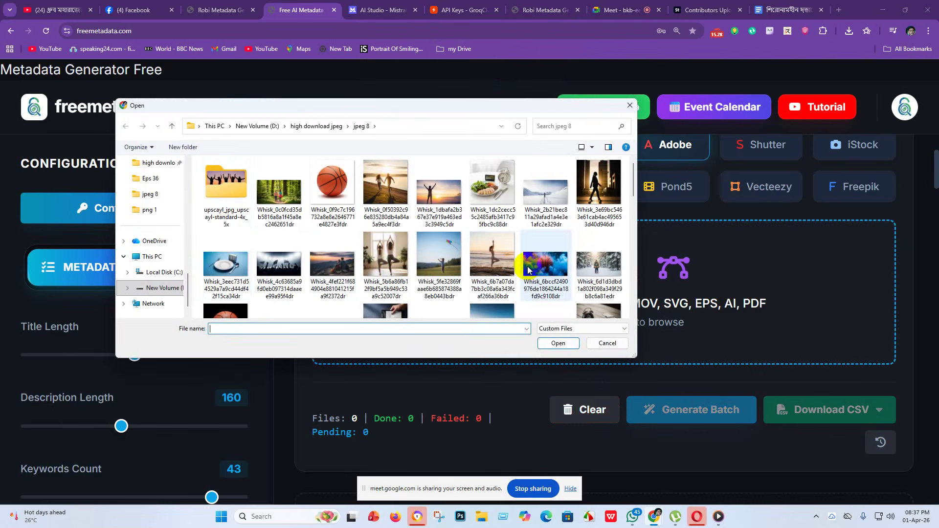
pyautogui.click(163, 200)
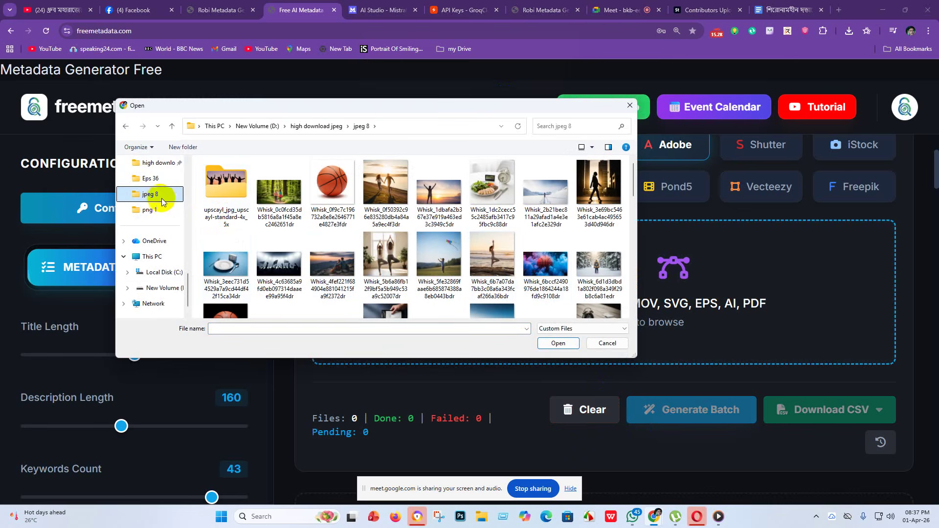
pyautogui.doubleClick(226, 186)
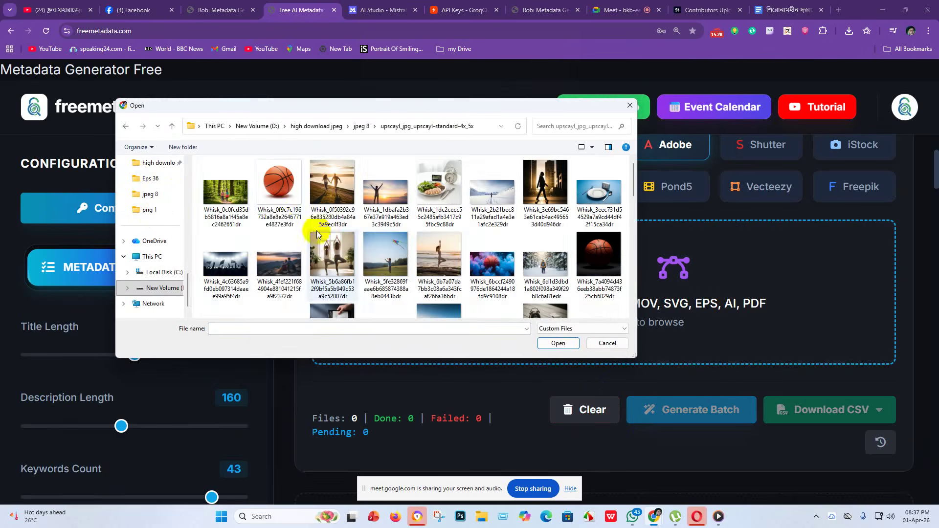
pyautogui.scroll(-10, 425, 253)
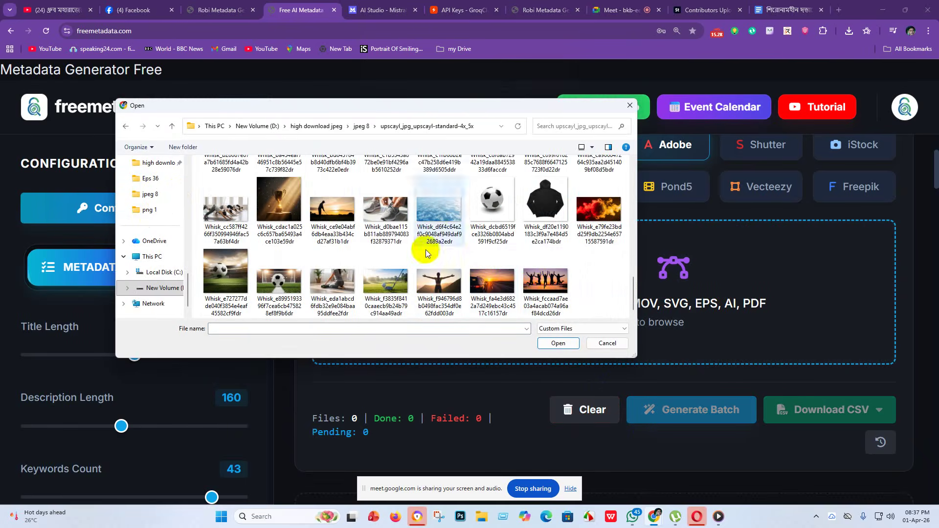
pyautogui.scroll(10, 425, 253)
# - Display the upscaled images folder as a Small icons list
pyautogui.click(593, 148)
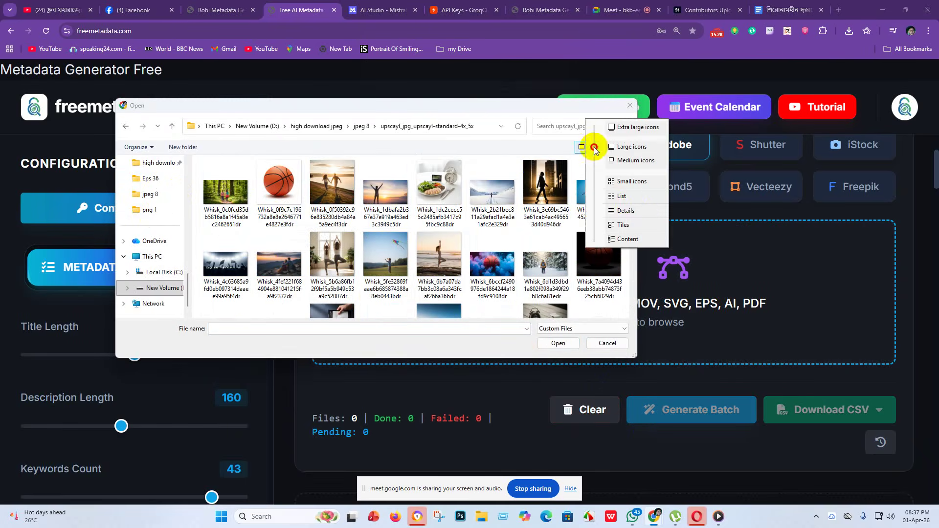
pyautogui.click(636, 182)
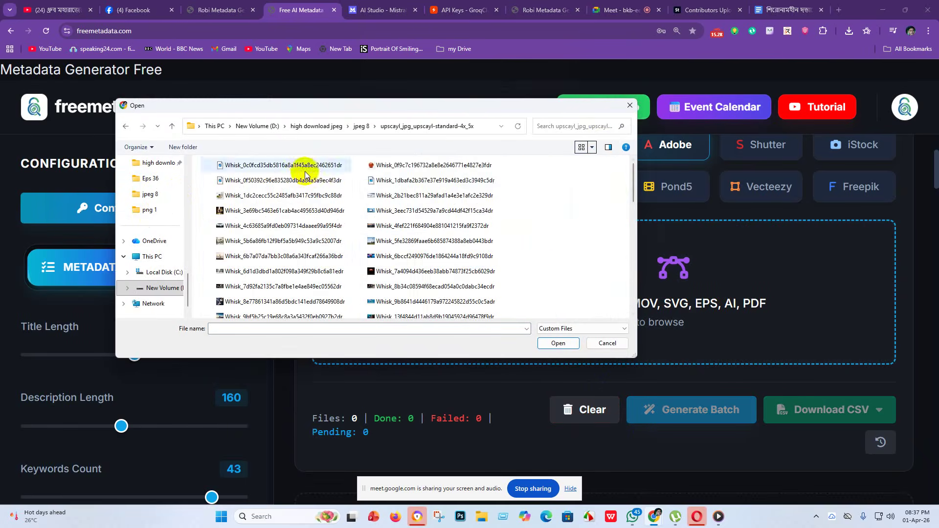
pyautogui.scroll(-10, 288, 206)
pyautogui.scroll(10, 315, 236)
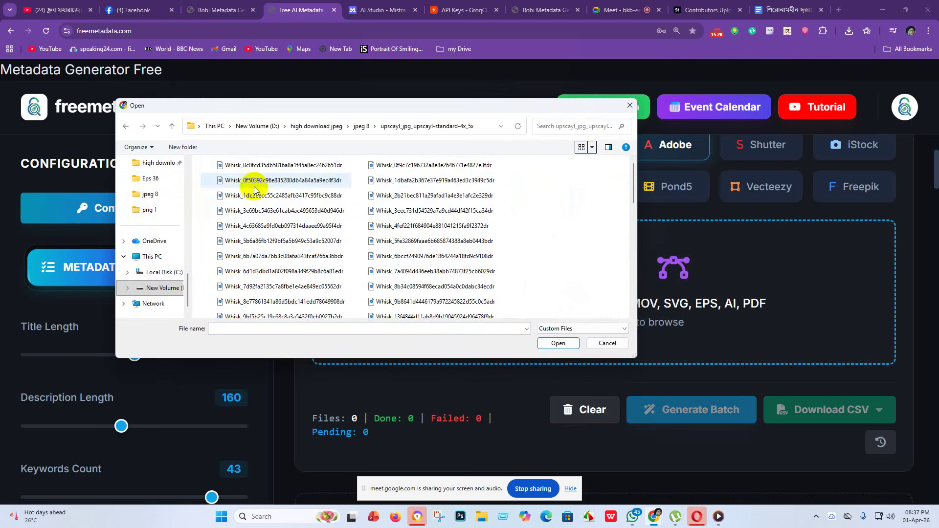
pyautogui.click(125, 127)
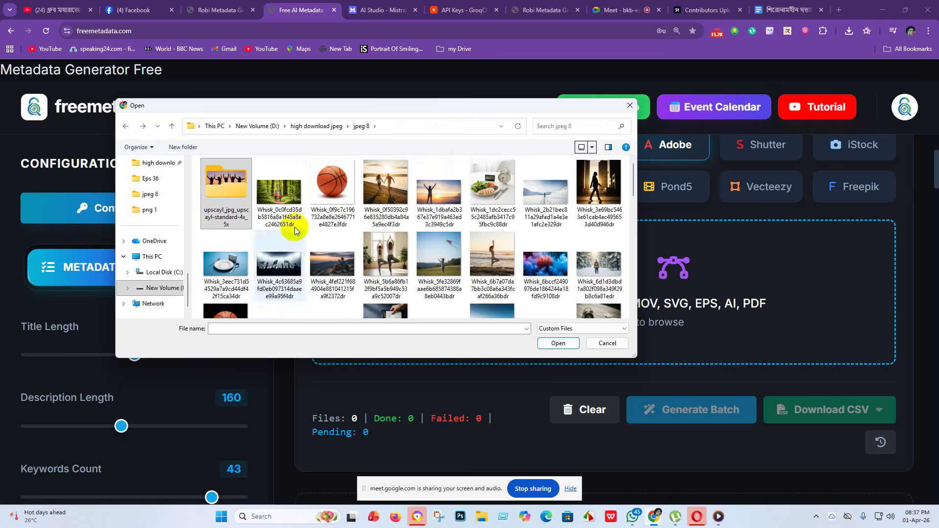
pyautogui.doubleClick(219, 175)
pyautogui.scroll(-10, 421, 220)
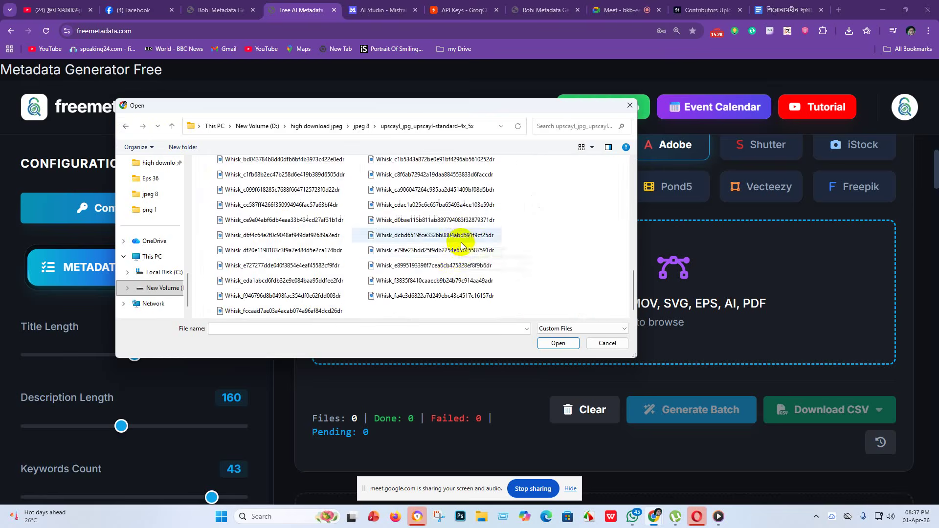
pyautogui.click(588, 149)
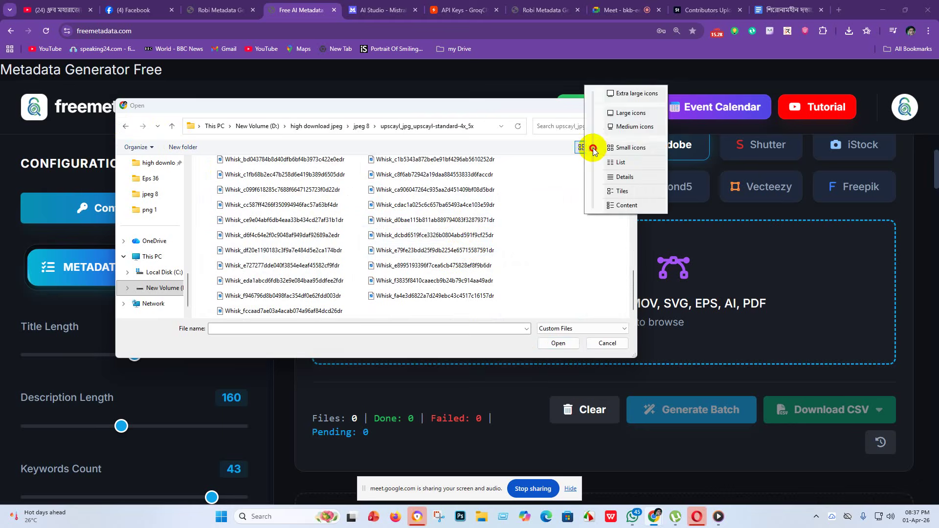
pyautogui.click(629, 95)
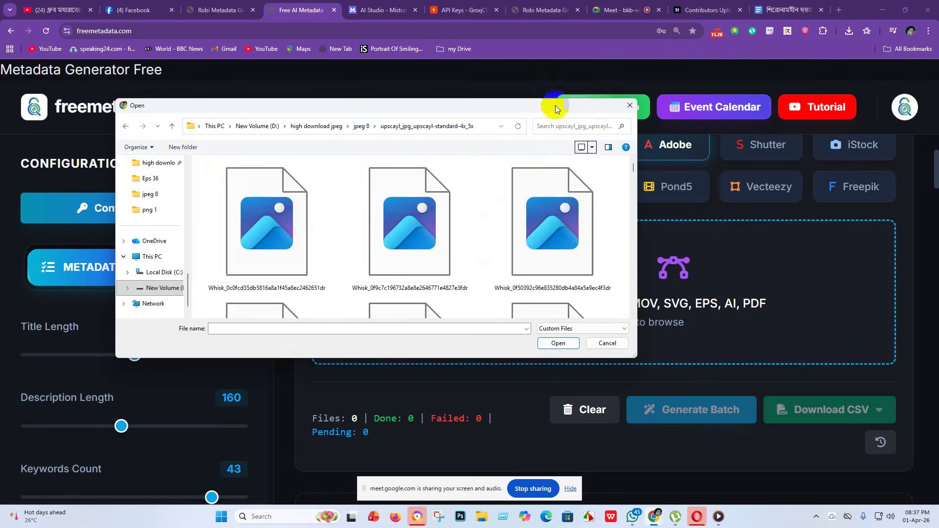
pyautogui.click(594, 147)
pyautogui.click(630, 202)
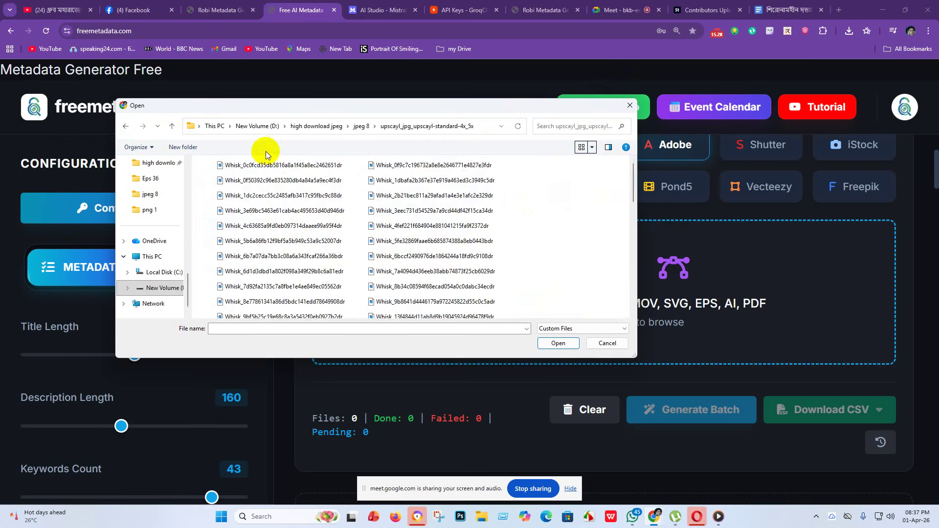
pyautogui.scroll(-3, 296, 215)
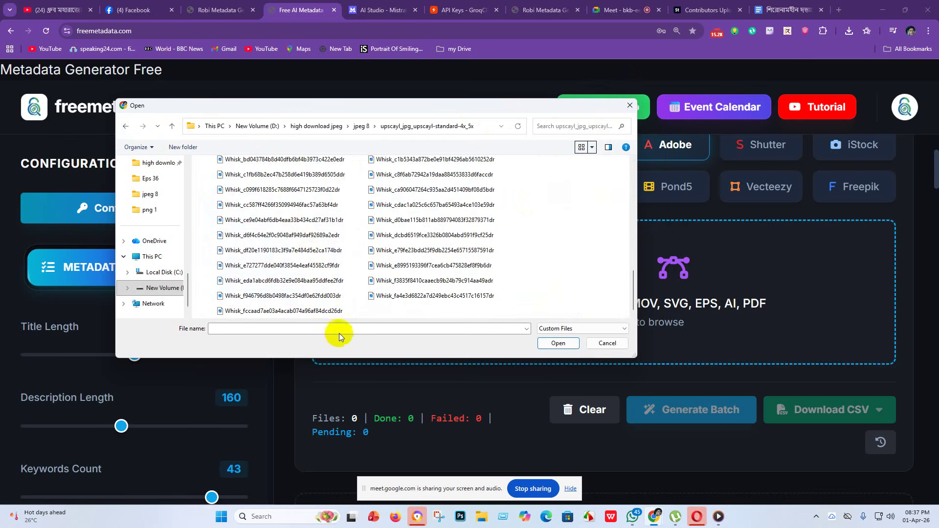
pyautogui.scroll(10, 294, 234)
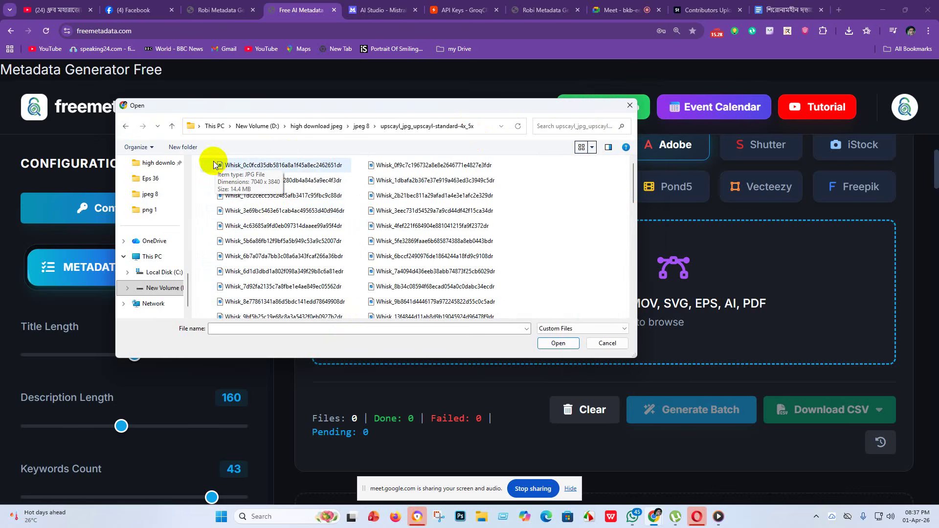
# - Select the upscaled images and load the 29 files into the workspace
pyautogui.moveTo(213, 165); pyautogui.dragTo(296, 367)
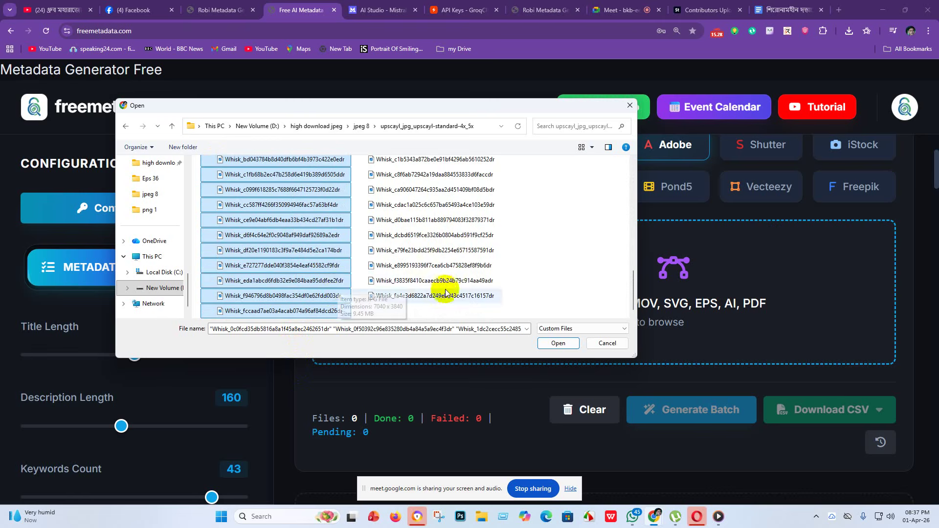
pyautogui.click(562, 272)
pyautogui.scroll(10, 562, 273)
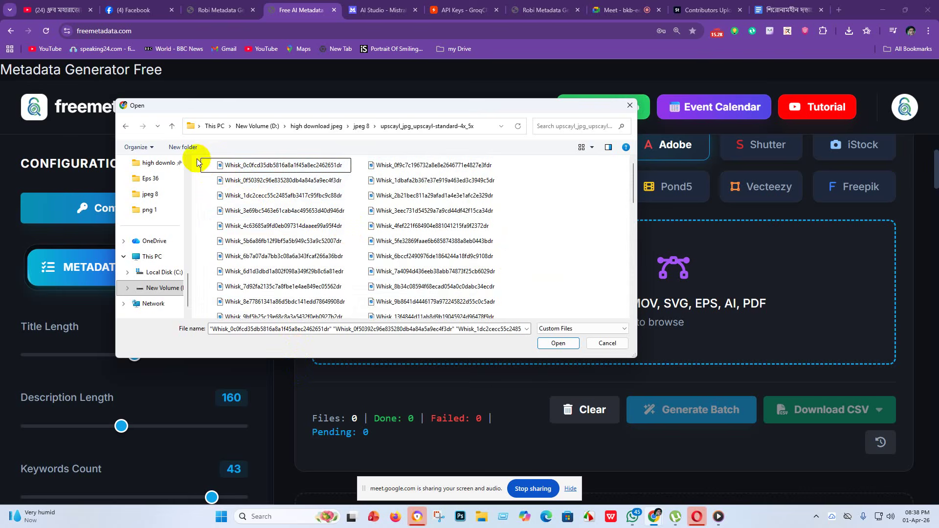
pyautogui.moveTo(198, 162); pyautogui.dragTo(341, 272)
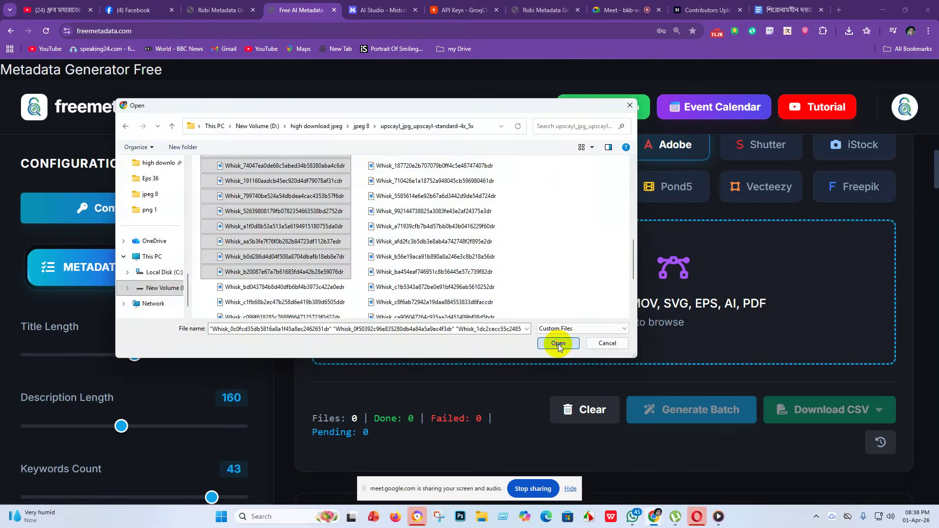
pyautogui.click(559, 344)
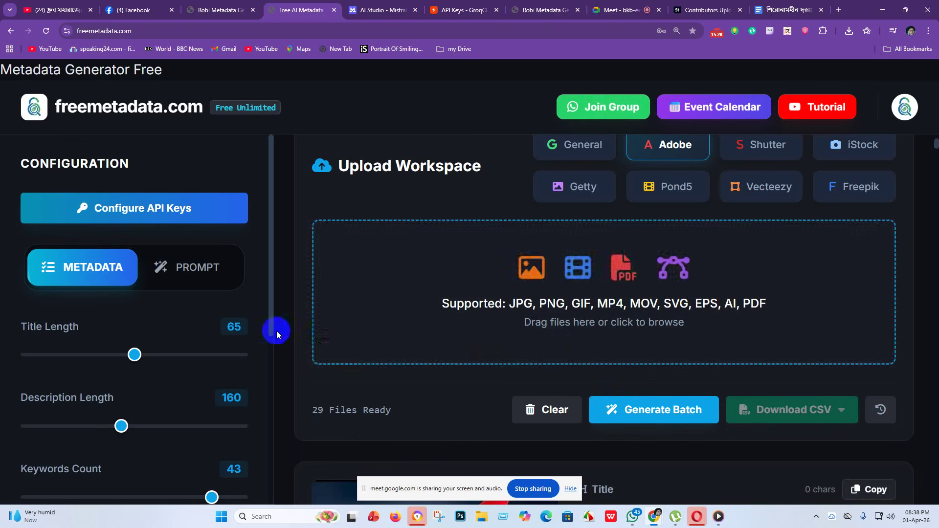
# - Set Content Type to JPG and reapply the Adobe metadata format
pyautogui.scroll(-6, 228, 354)
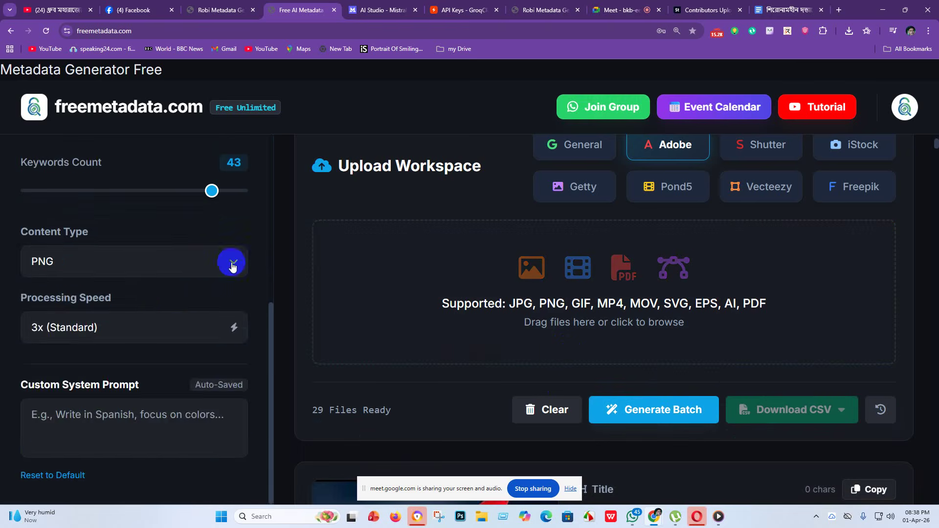
pyautogui.click(233, 264)
pyautogui.click(92, 302)
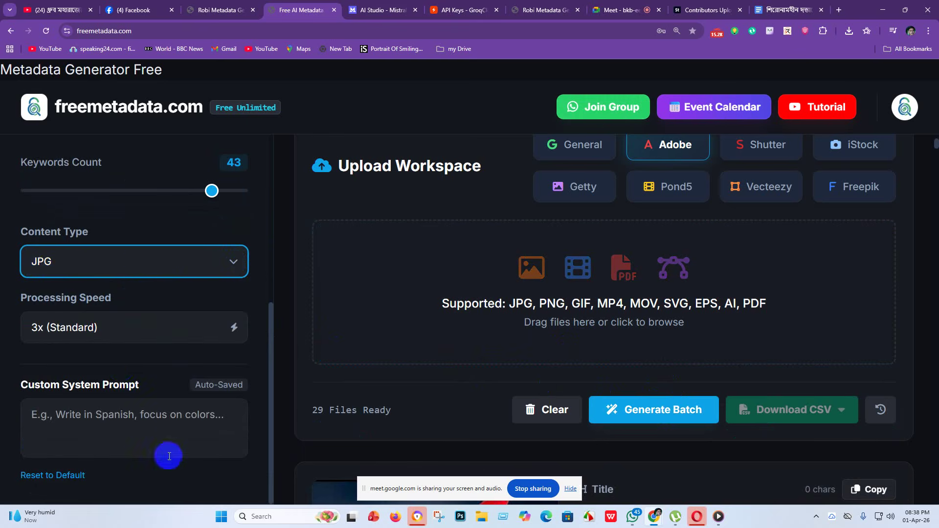
pyautogui.scroll(4, 236, 210)
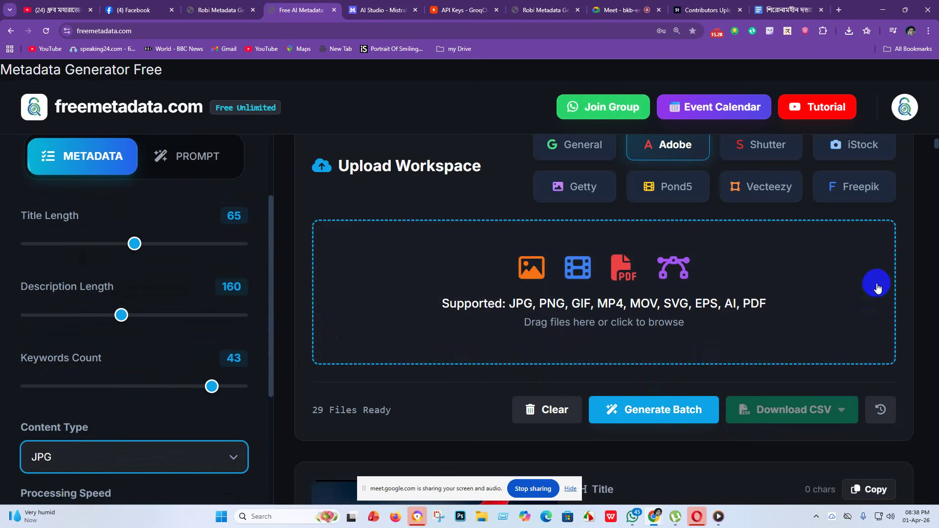
pyautogui.click(677, 148)
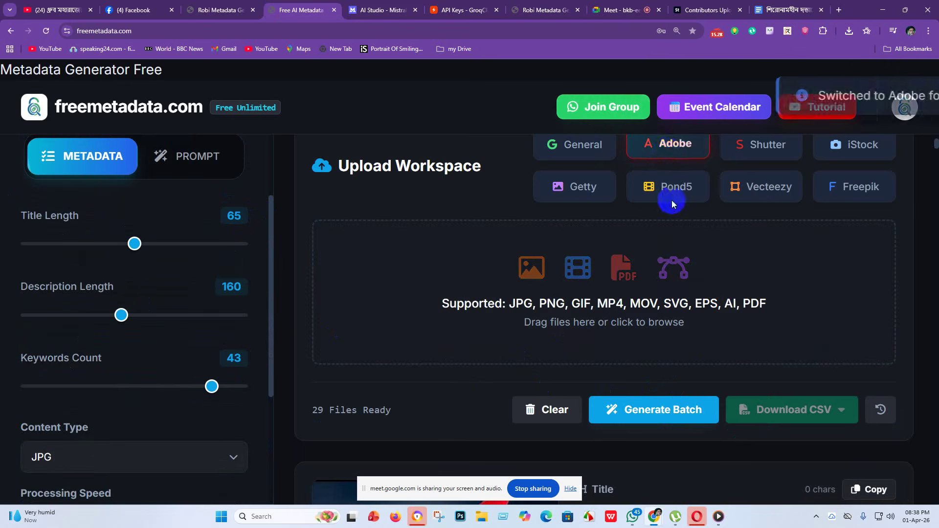
pyautogui.scroll(-4, 720, 363)
pyautogui.scroll(-3, 719, 363)
pyautogui.scroll(5, 731, 383)
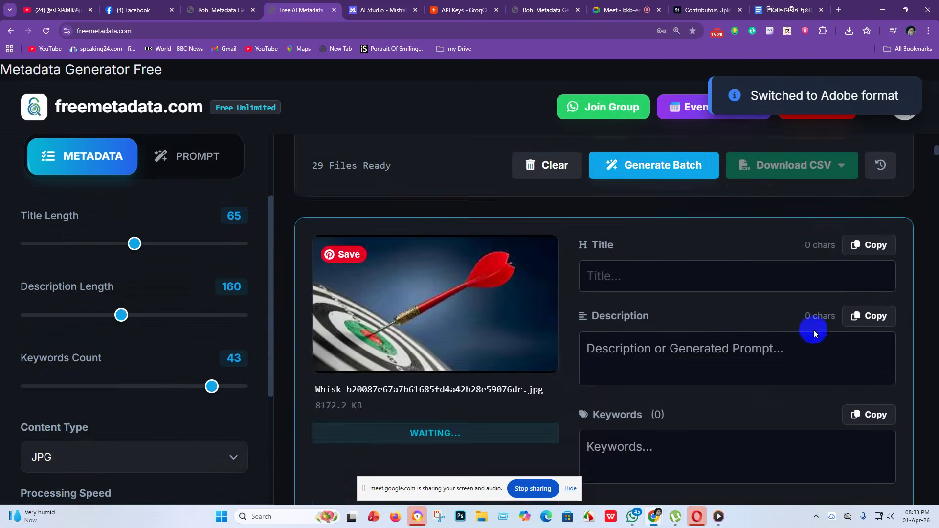
# - Start Generate Batch for titles, descriptions and keywords on all 29 files
pyautogui.click(653, 316)
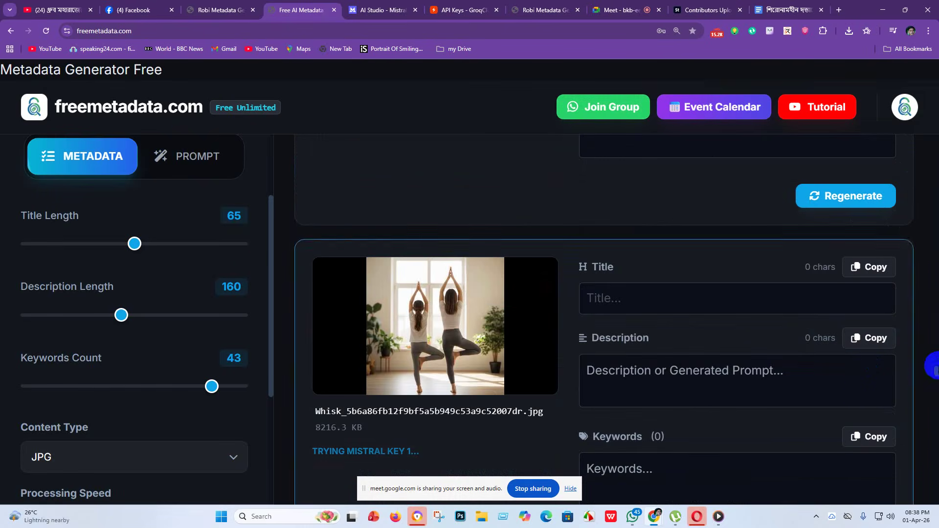
pyautogui.moveTo(934, 372); pyautogui.dragTo(934, 139)
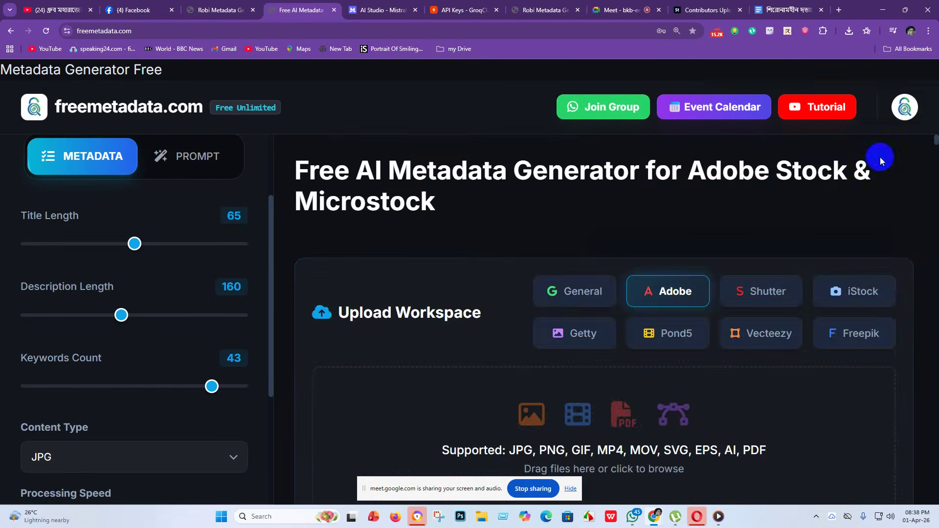
pyautogui.scroll(-6, 676, 221)
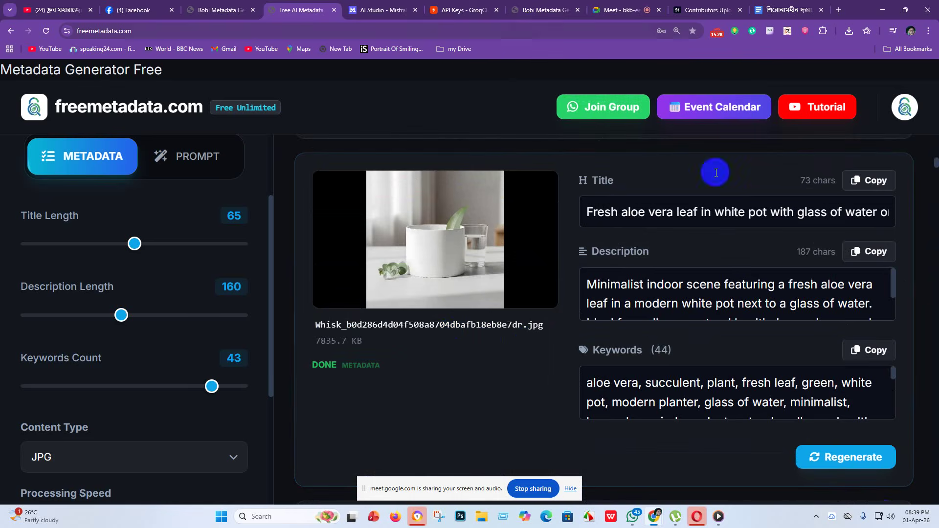
# - Lower the system volume slightly while the batch reaches 28 of 29 done
pyautogui.click(878, 517)
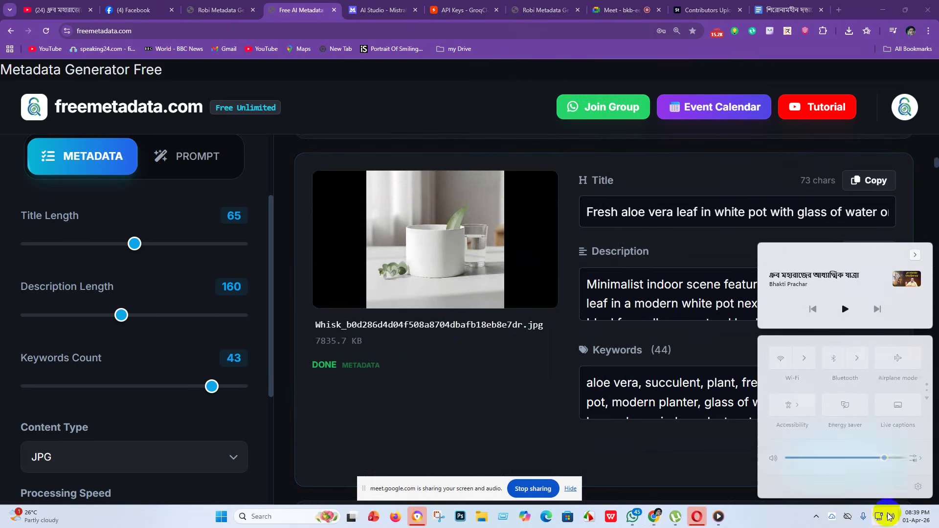
pyautogui.moveTo(876, 459); pyautogui.dragTo(873, 462)
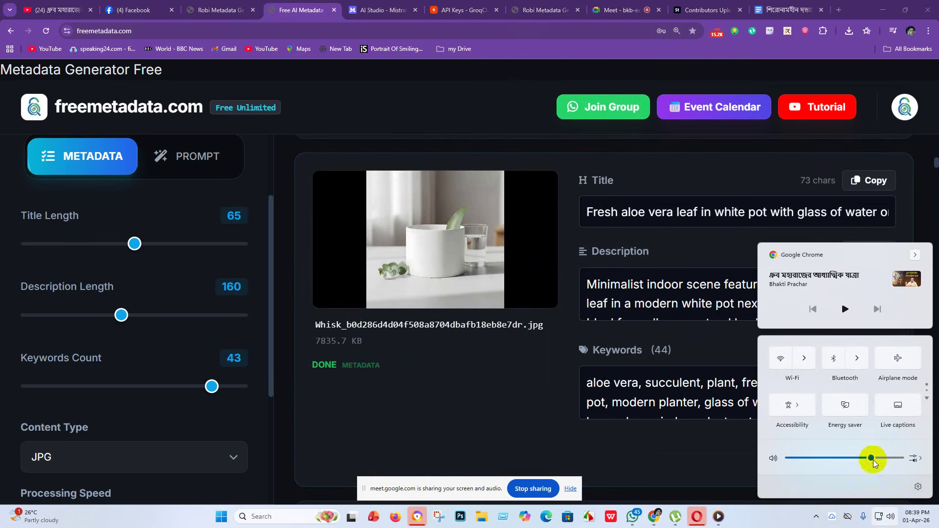
pyautogui.click(735, 498)
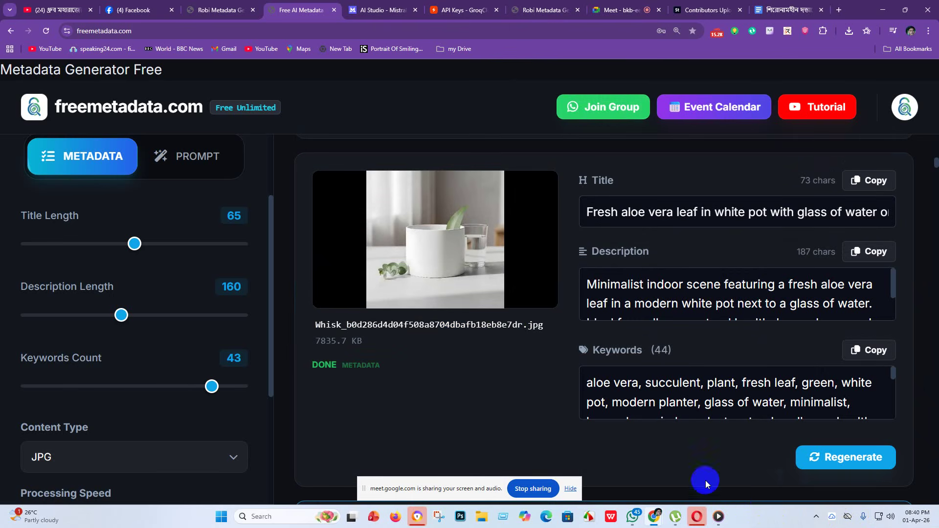
pyautogui.scroll(10, 634, 319)
pyautogui.scroll(-6, 591, 308)
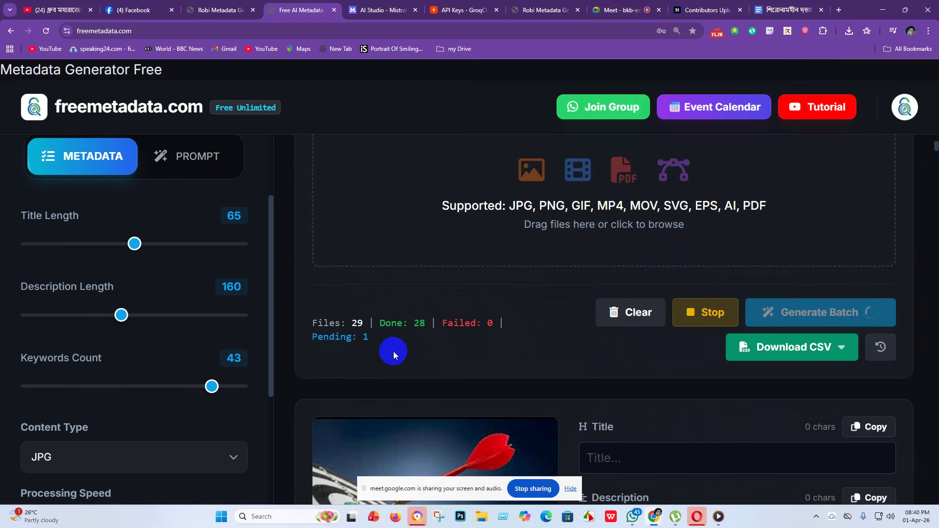
# - Delete the old adobe-stock_metadata file from the Save As dialog and cancel
pyautogui.hotkey('ctrl', '-')
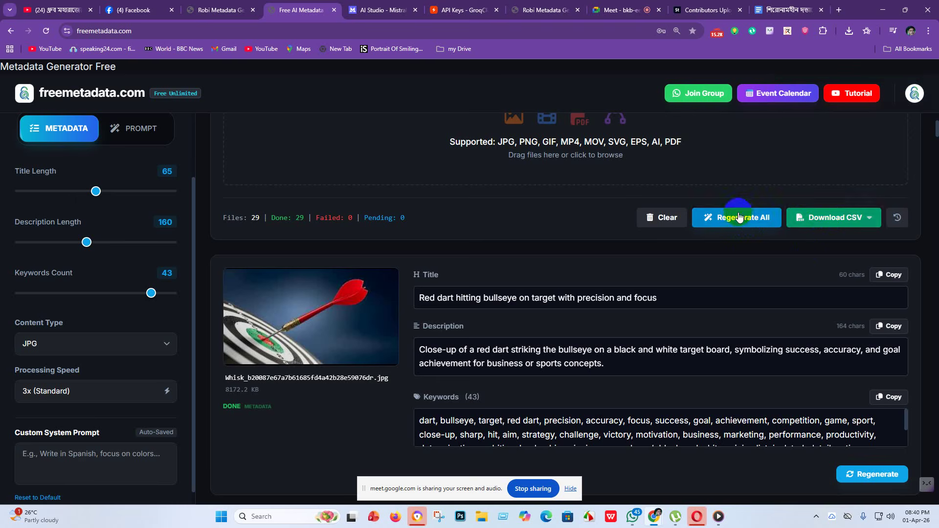
pyautogui.click(835, 219)
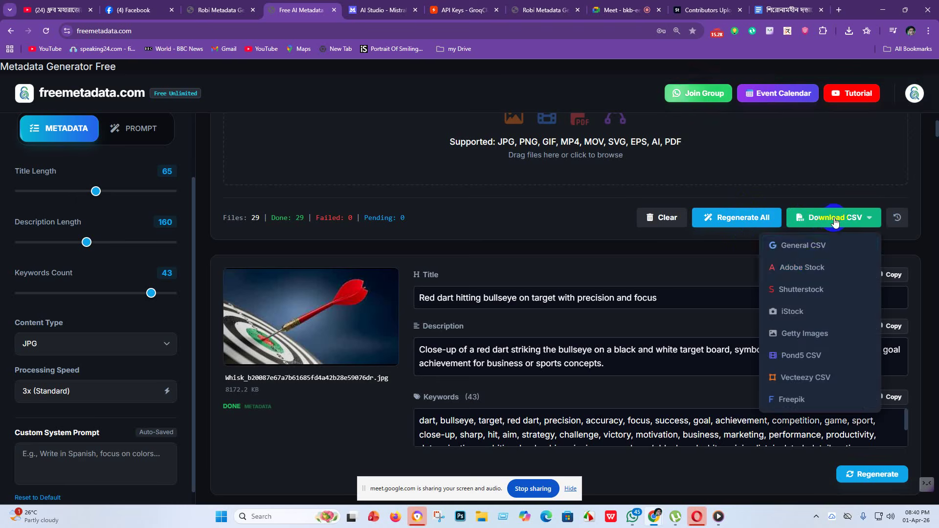
pyautogui.click(812, 267)
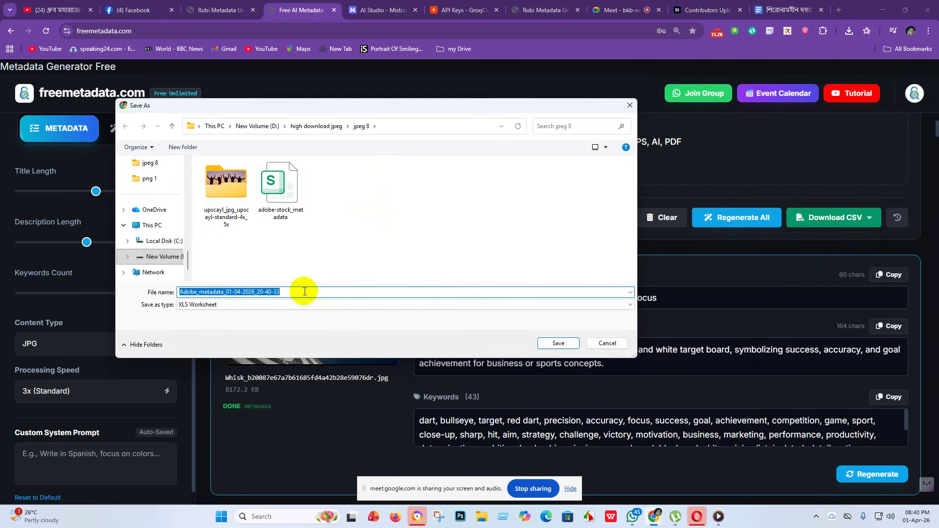
pyautogui.click(281, 193)
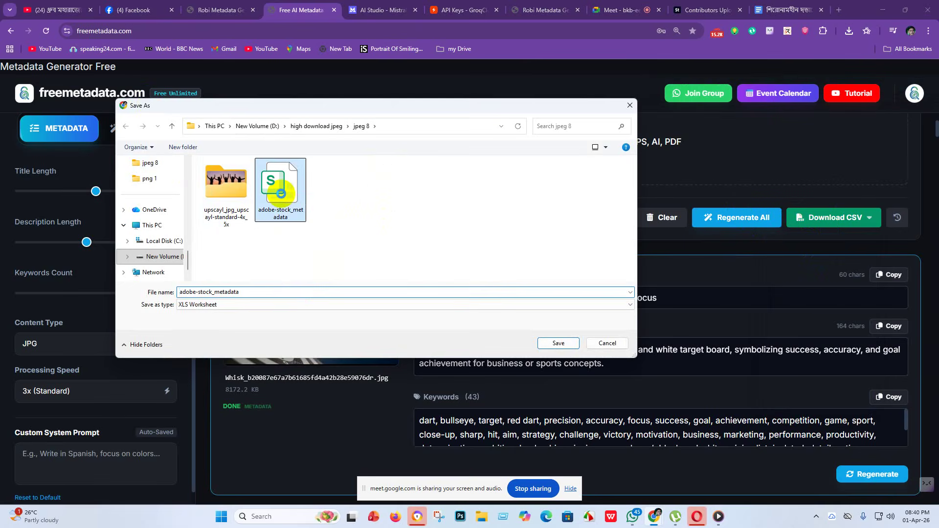
pyautogui.rightClick(282, 196)
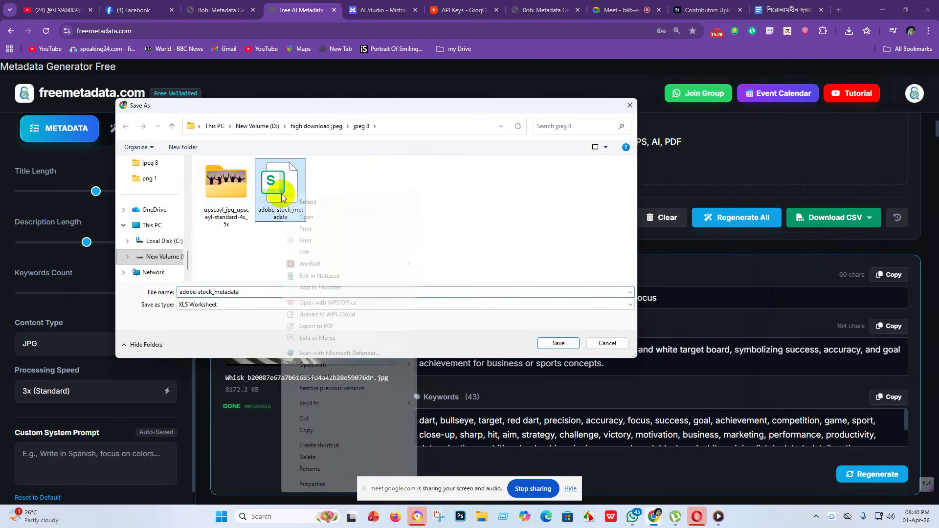
pyautogui.click(312, 457)
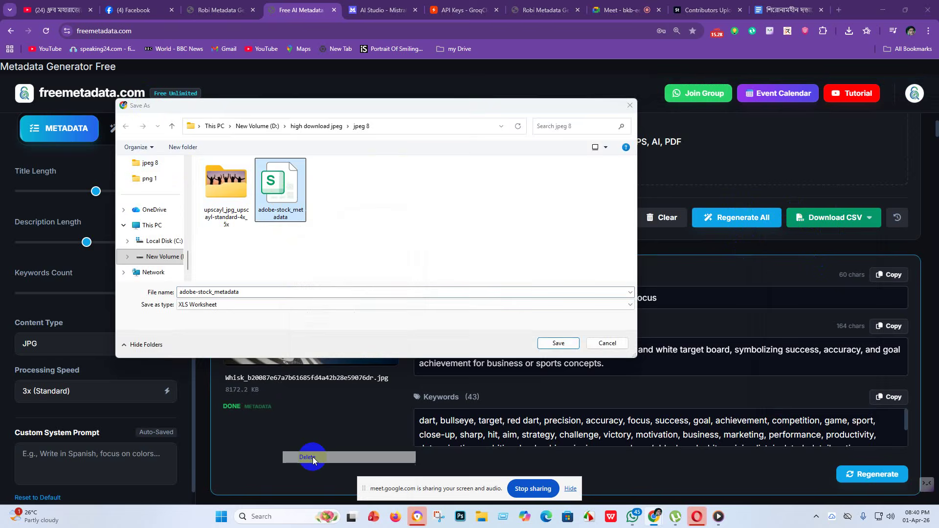
pyautogui.click(607, 344)
# - Download the metadata as an Adobe Stock CSV (18.2 KB) into jpeg 8
pyautogui.click(836, 221)
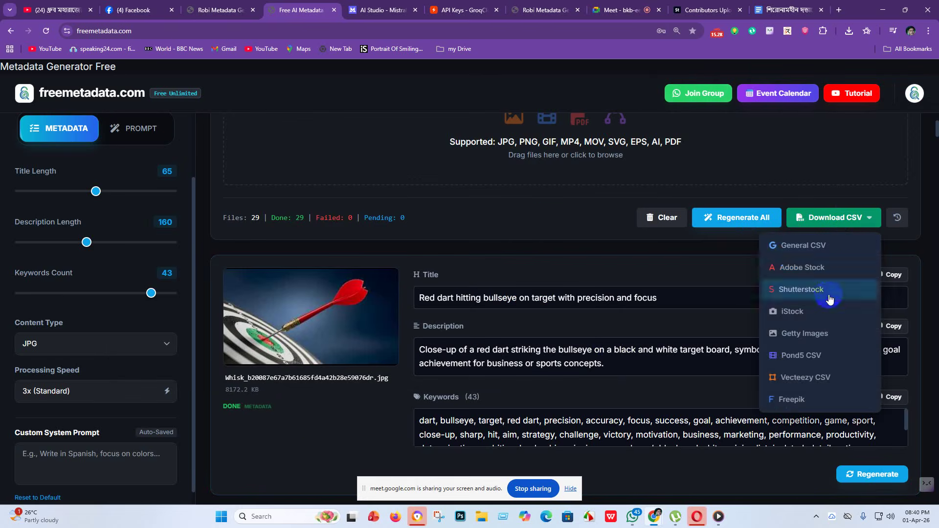
pyautogui.click(827, 273)
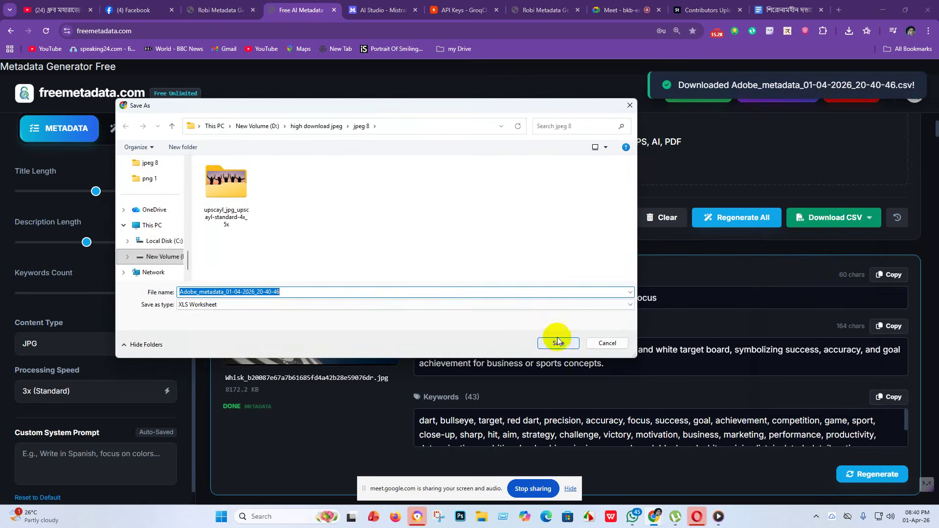
pyautogui.click(558, 344)
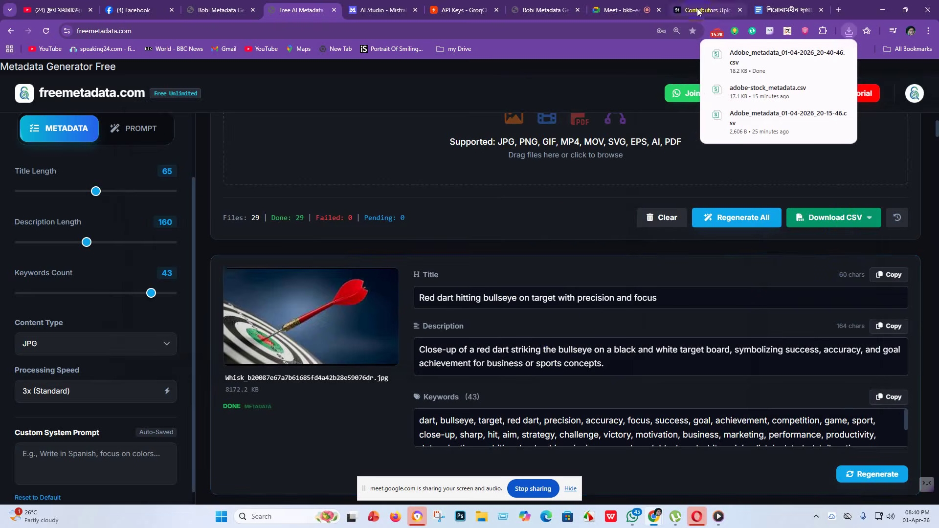
pyautogui.click(697, 9)
# - Select 71 uploaded images and upload the new Adobe_metadata CSV from jpeg 8
pyautogui.scroll(-10, 412, 426)
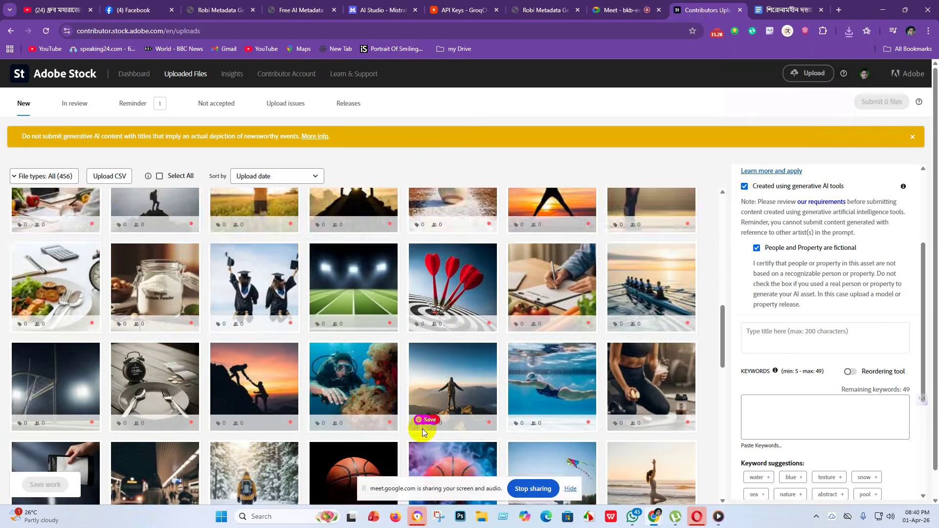
pyautogui.scroll(-3, 412, 426)
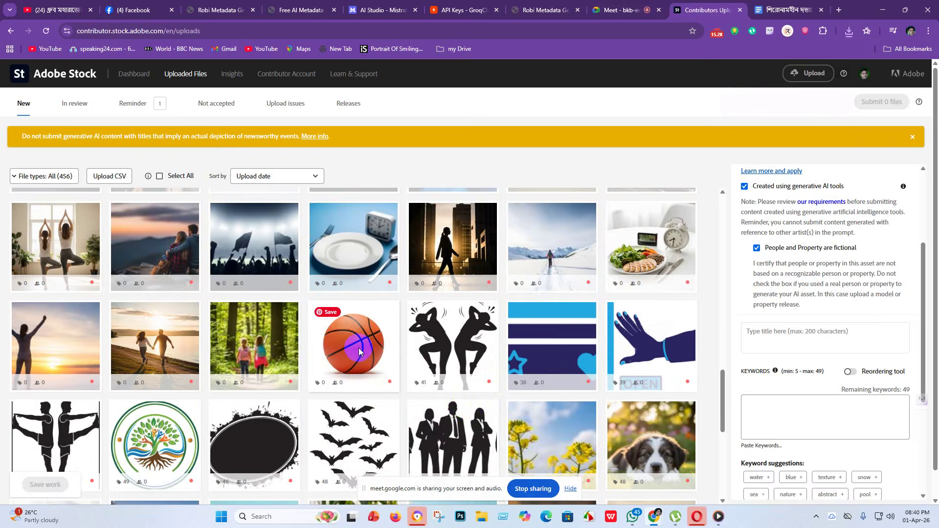
pyautogui.keyDown('shift'); pyautogui.click(359, 351); pyautogui.keyUp('shift')
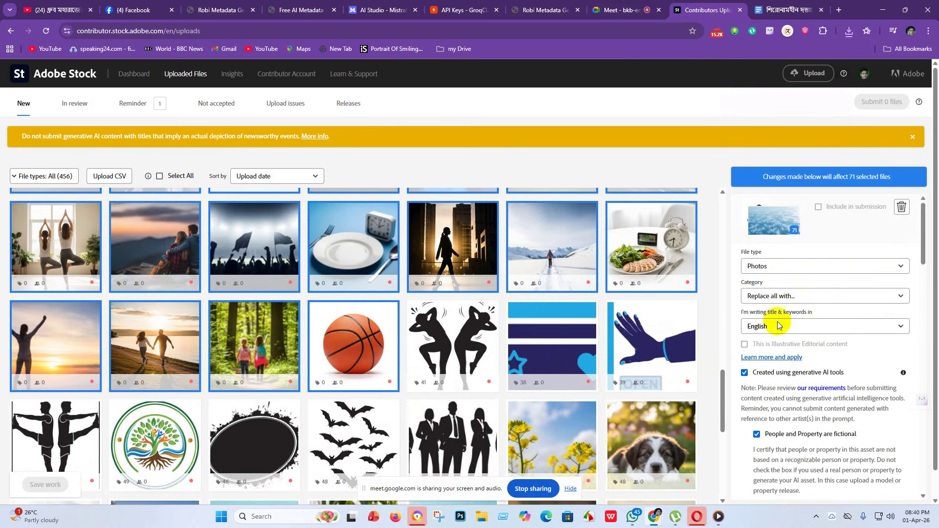
pyautogui.scroll(10, 494, 298)
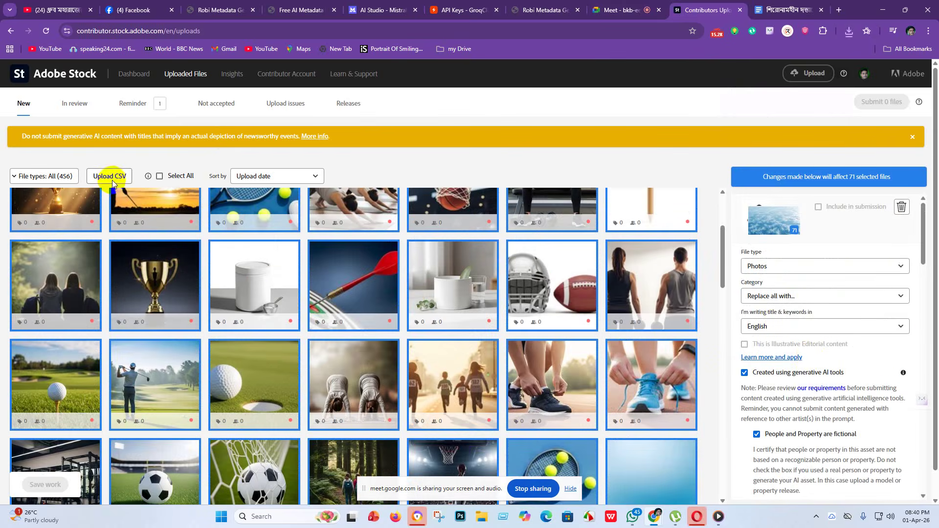
pyautogui.click(110, 178)
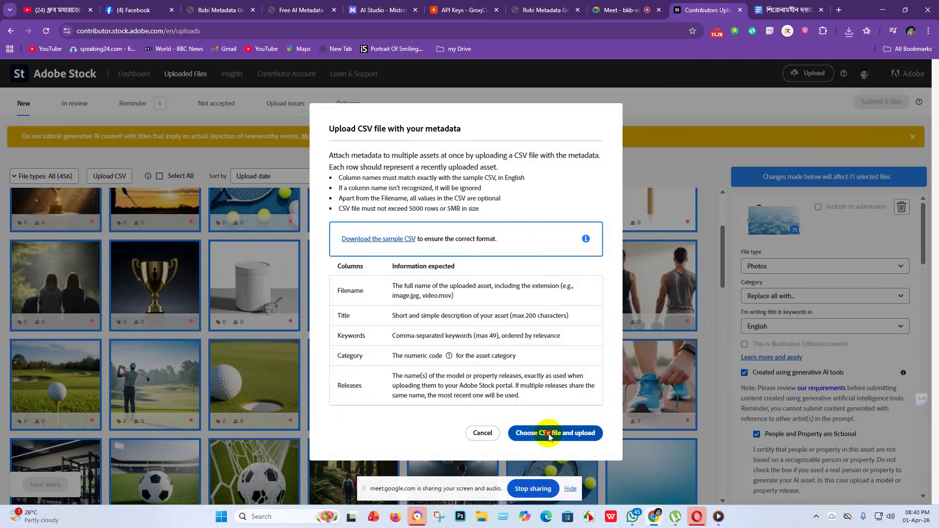
pyautogui.click(547, 434)
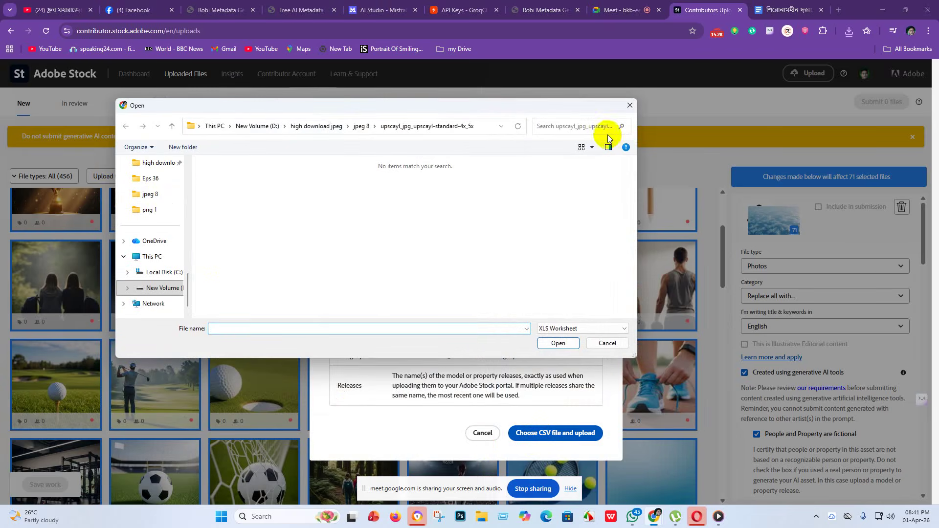
pyautogui.click(149, 194)
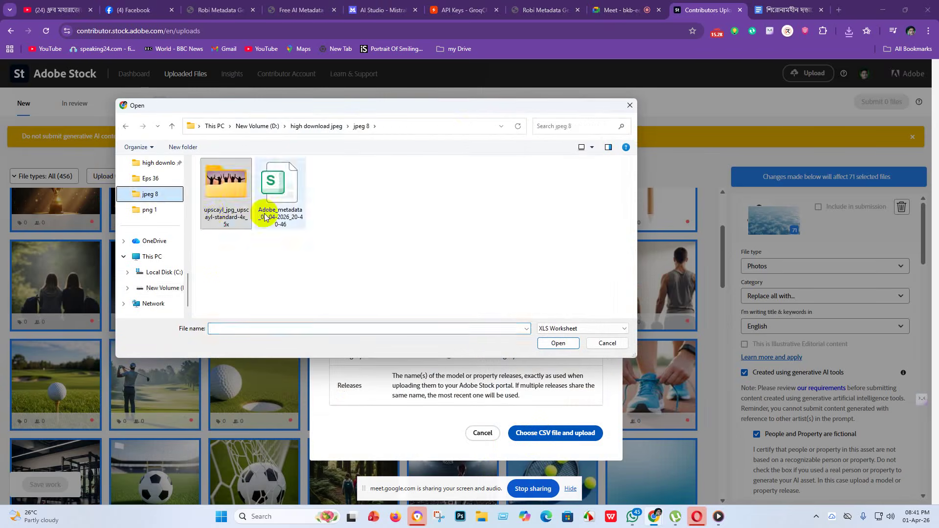
pyautogui.click(287, 188)
pyautogui.click(556, 343)
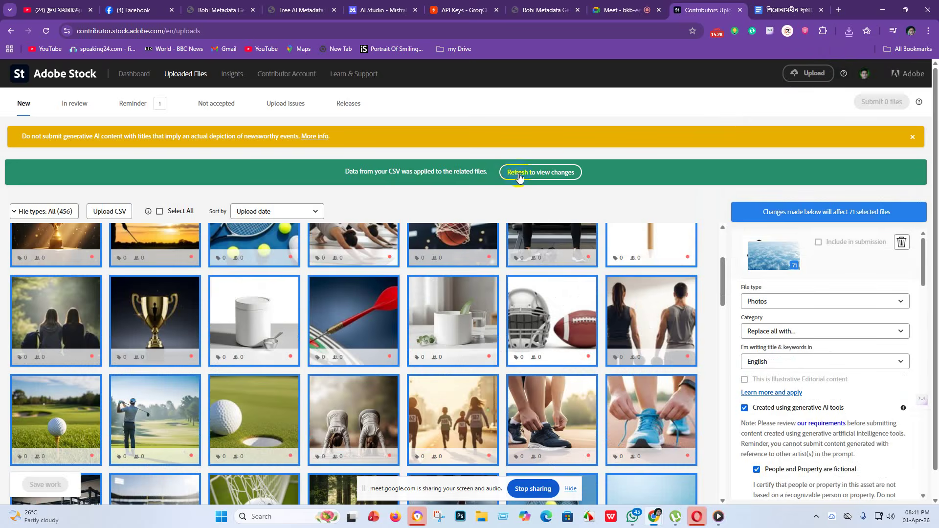
# - Refresh the uploads and inspect the snowy hiker image's title and keywords
pyautogui.click(518, 174)
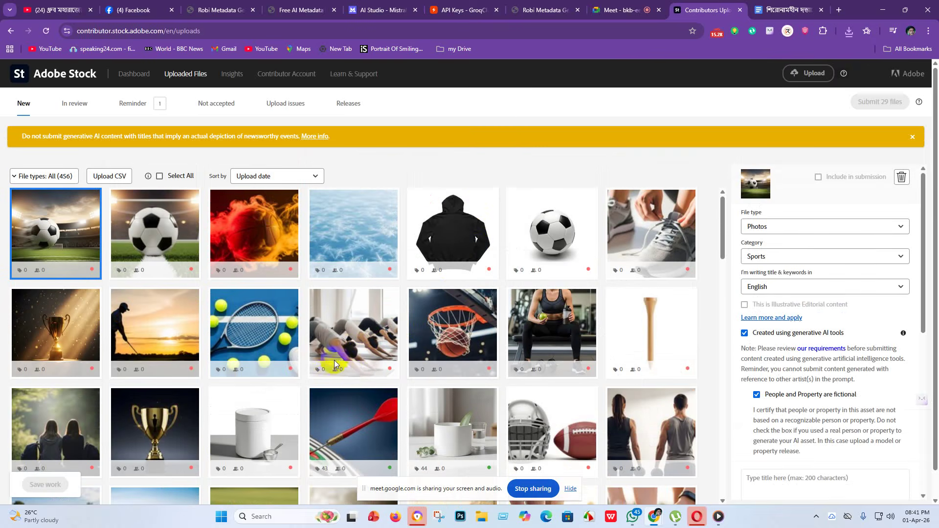
pyautogui.scroll(-7, 490, 442)
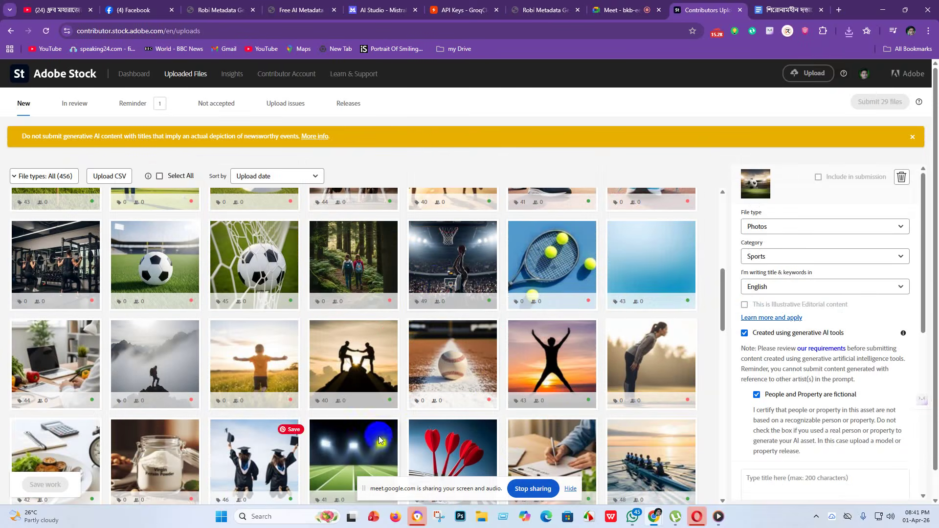
pyautogui.scroll(-3, 373, 384)
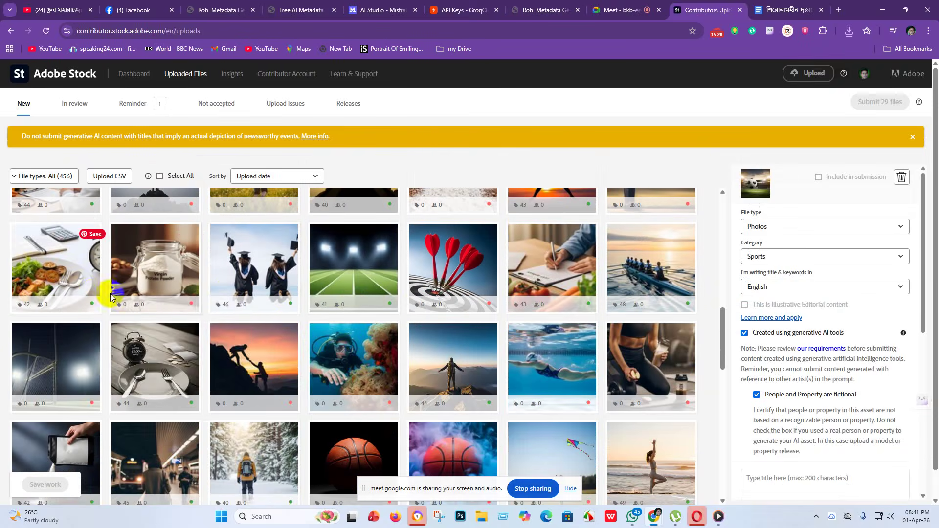
pyautogui.scroll(-3, 250, 362)
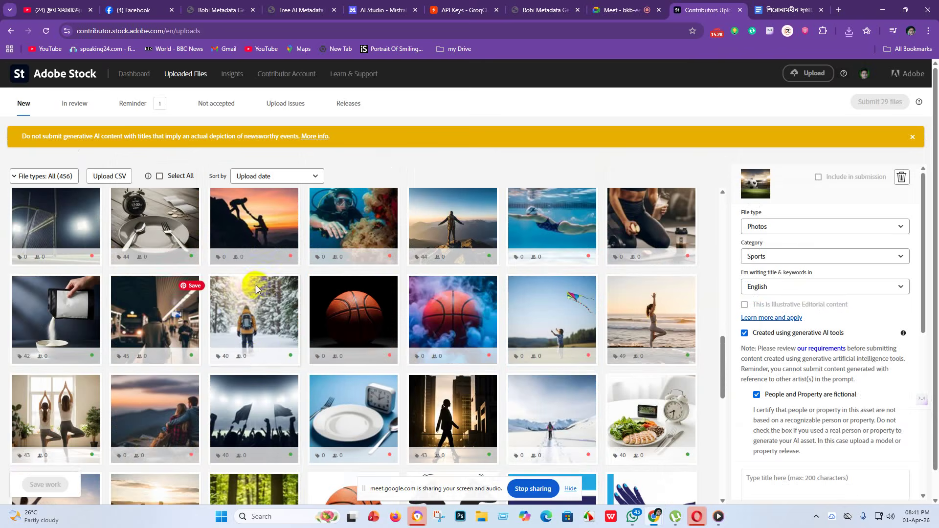
pyautogui.click(224, 321)
pyautogui.scroll(-4, 802, 416)
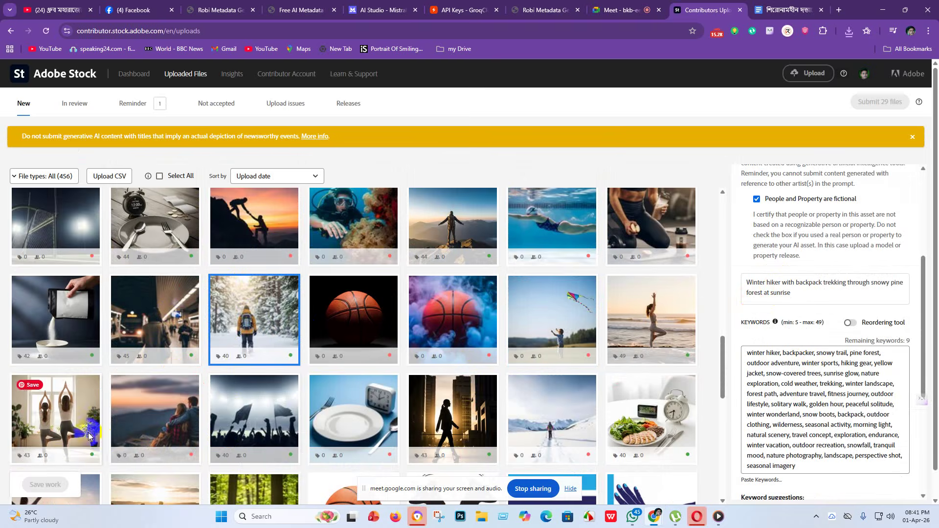
pyautogui.scroll(10, 574, 331)
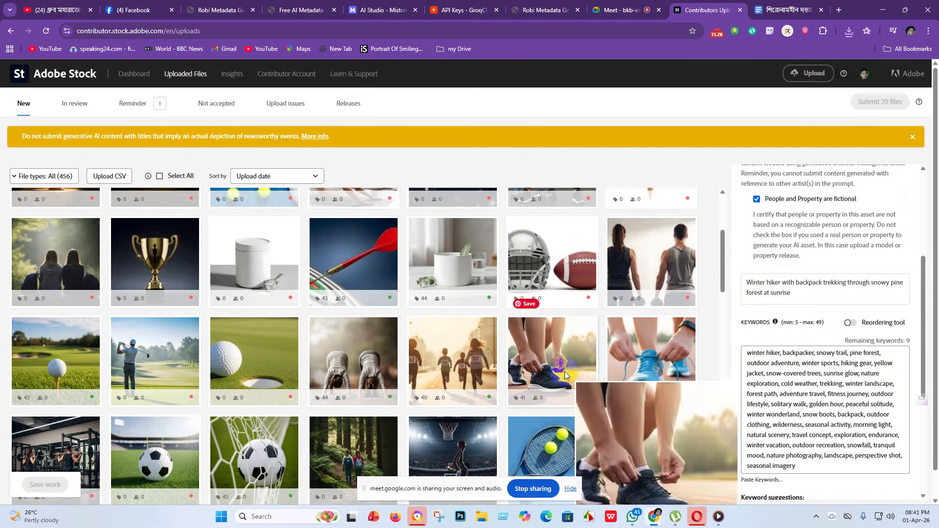
# - Inspect the runner, aloe vera pot and red dart images' titles and keywords (43 on the dart)
pyautogui.click(564, 375)
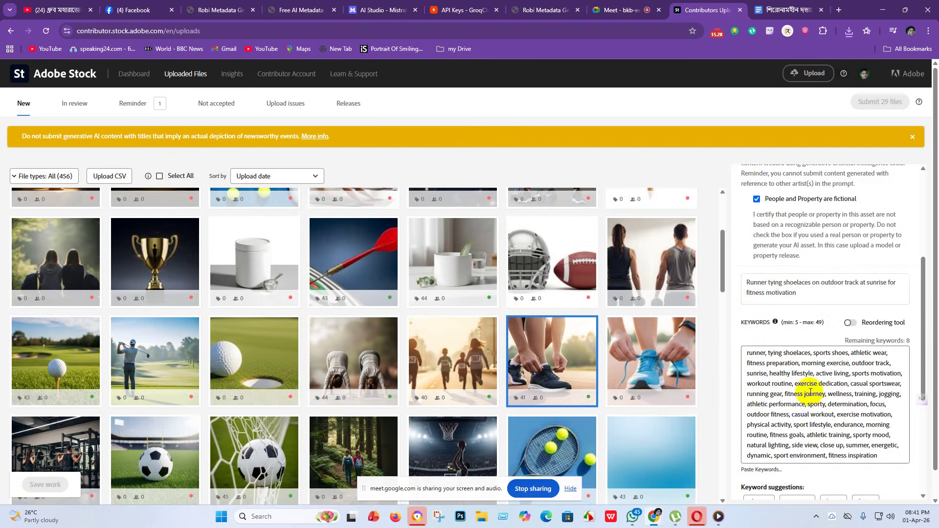
pyautogui.scroll(1, 823, 311)
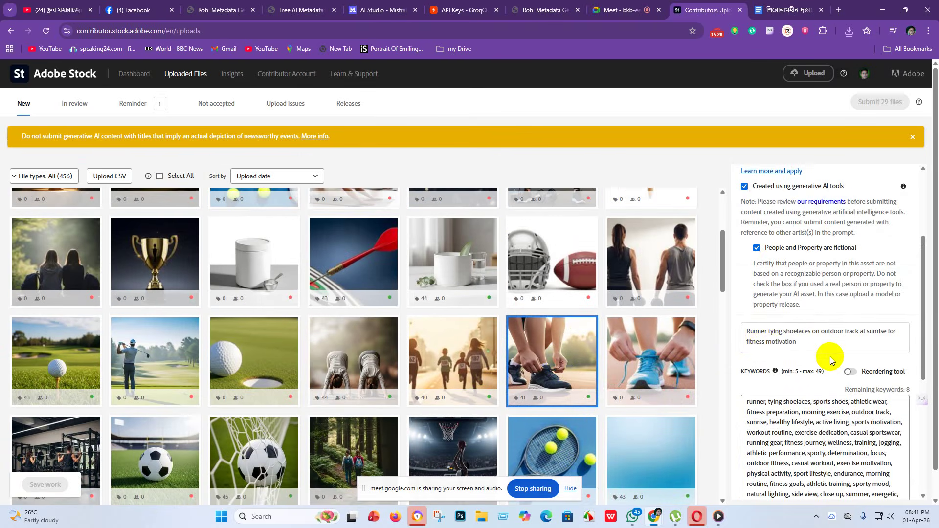
pyautogui.scroll(-4, 830, 360)
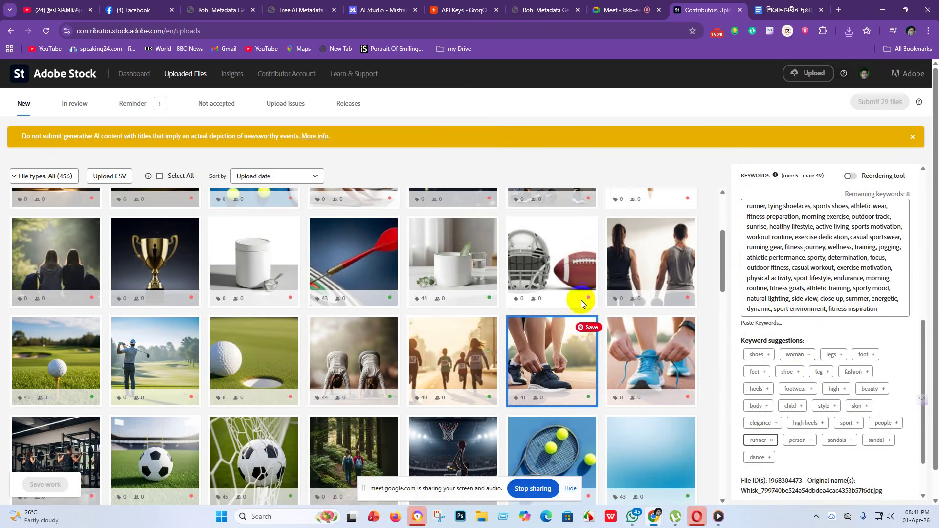
pyautogui.click(436, 274)
pyautogui.scroll(1, 792, 210)
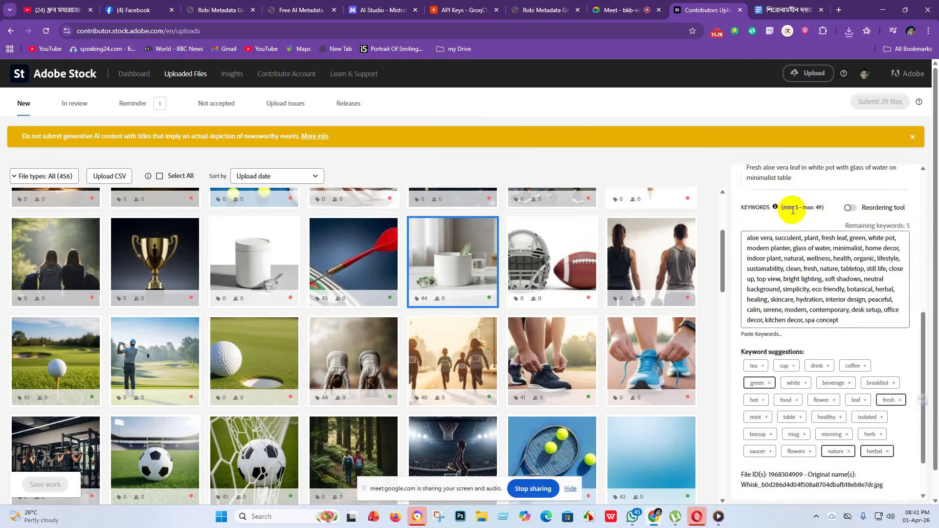
pyautogui.scroll(1, 792, 211)
pyautogui.click(342, 270)
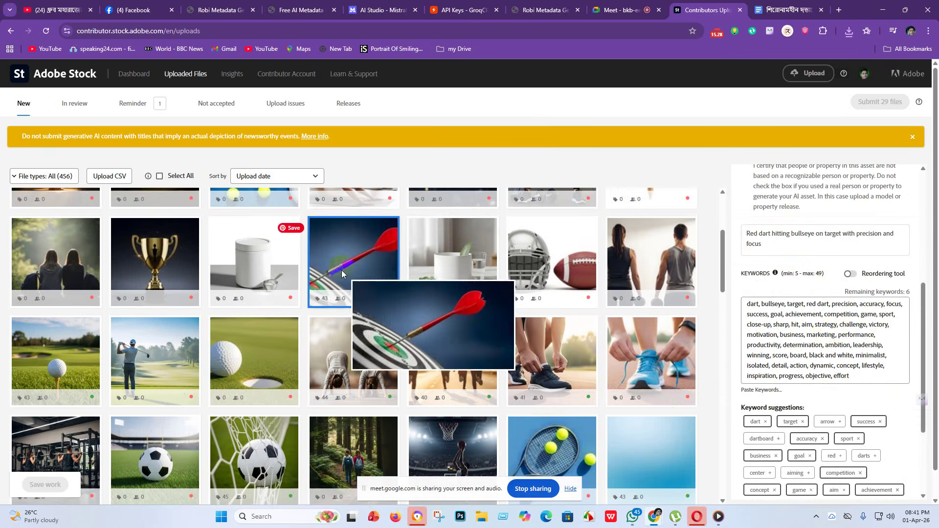
pyautogui.scroll(3, 376, 249)
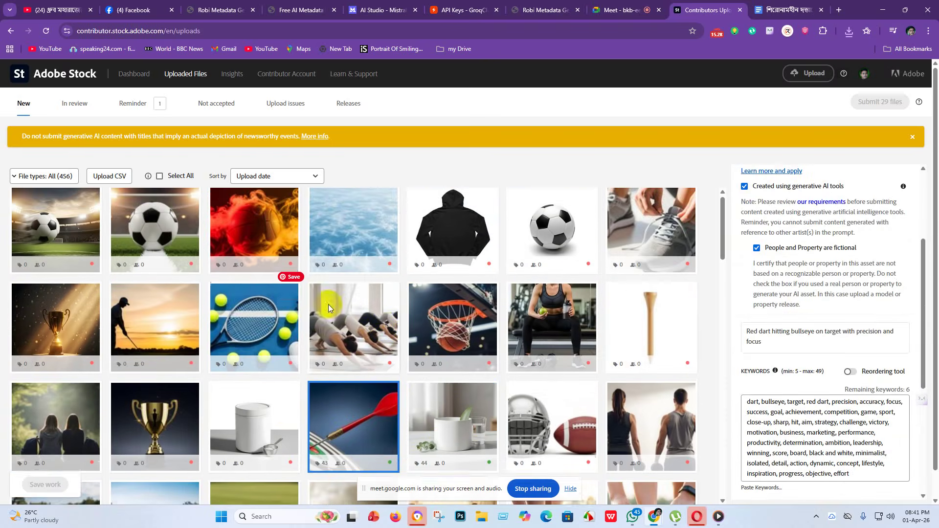
pyautogui.scroll(-6, 587, 349)
pyautogui.scroll(-15, 427, 347)
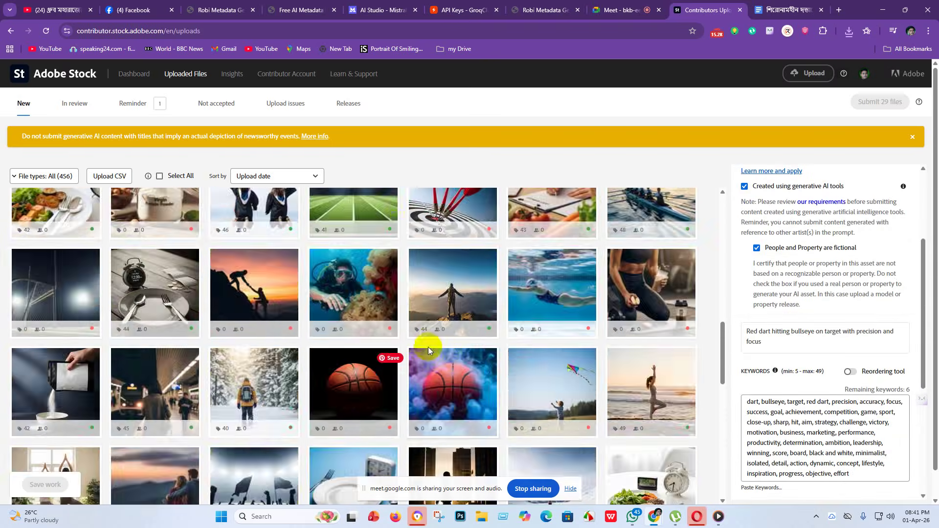
pyautogui.scroll(15, 592, 206)
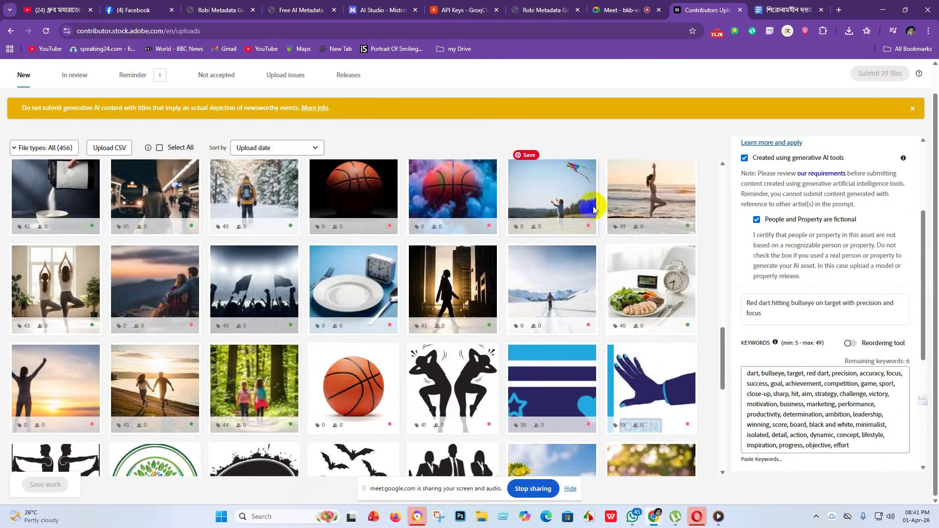
pyautogui.scroll(1, 586, 144)
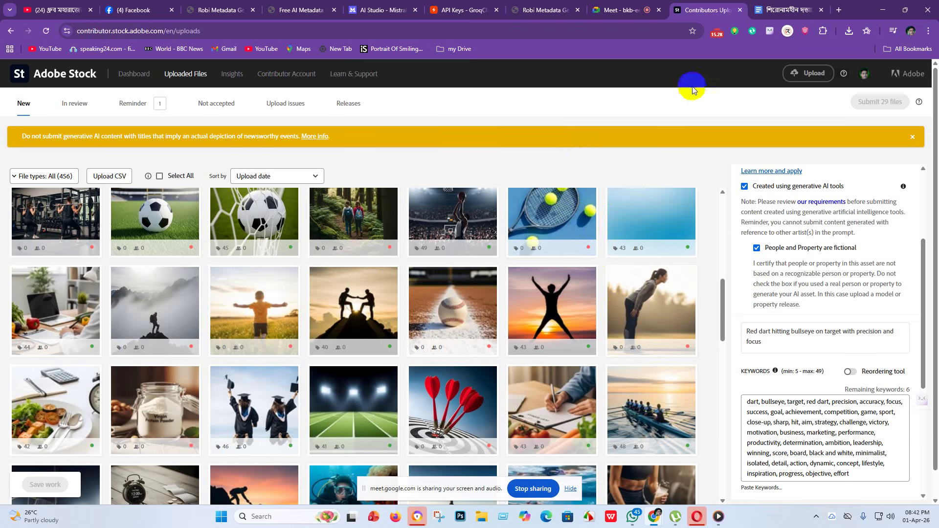
# - Glance at the Meet and Groq tabs, then close Mistral's My API Keys dialog
pyautogui.click(631, 11)
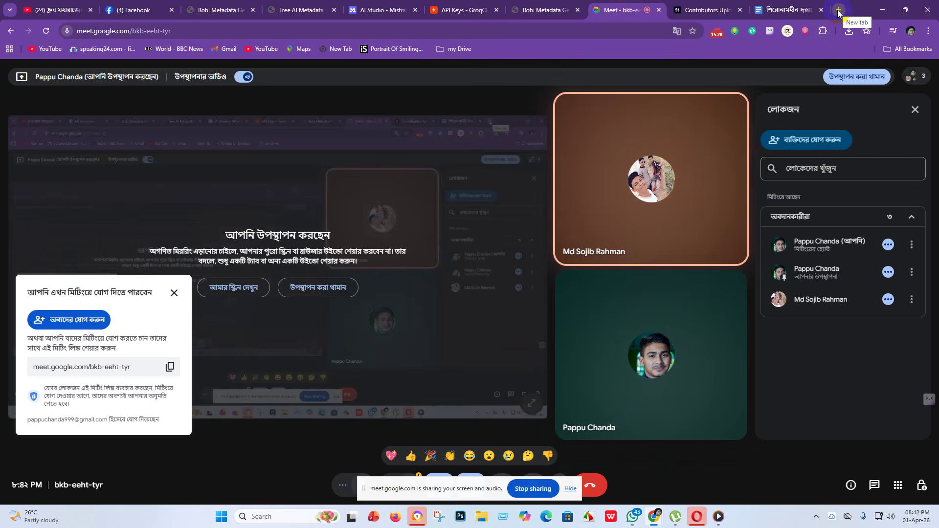
pyautogui.click(466, 7)
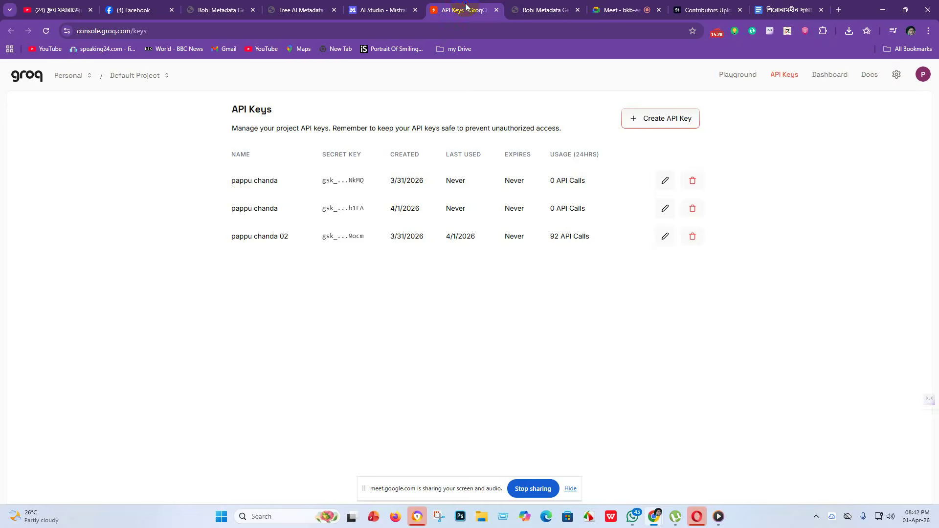
pyautogui.click(368, 12)
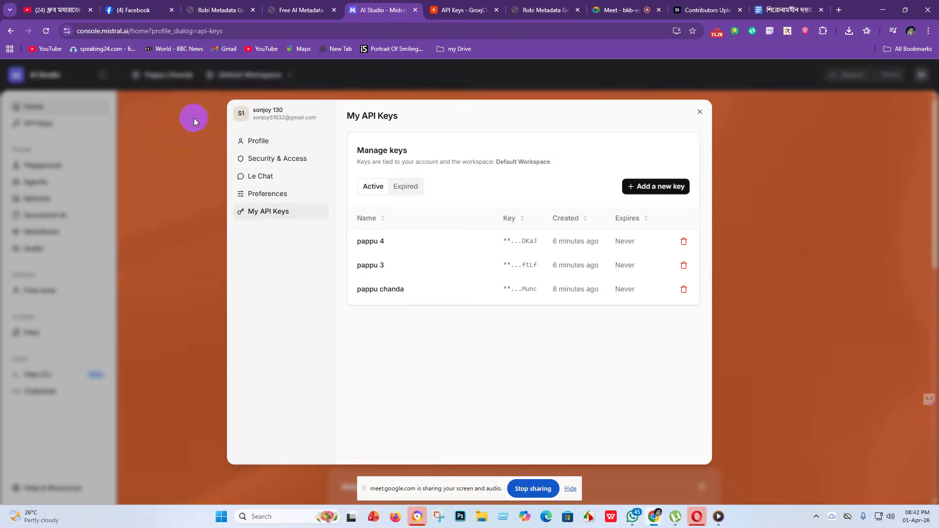
pyautogui.click(911, 32)
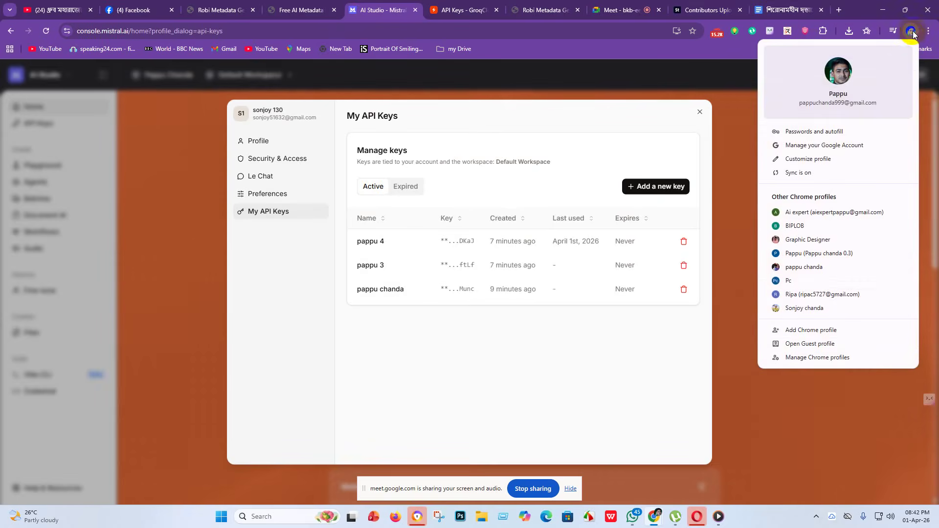
pyautogui.click(908, 429)
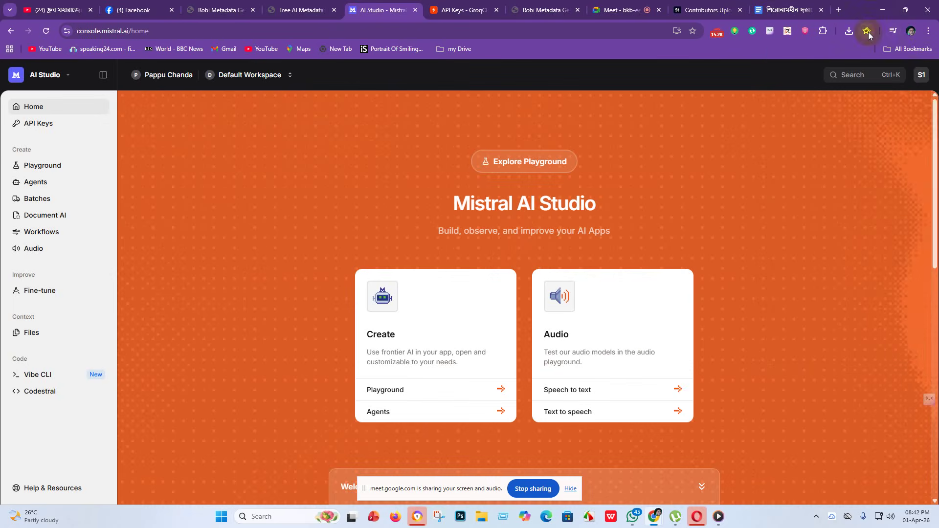
# - Check the Manage Extensions page from the Chrome menu, then close that tab
pyautogui.click(928, 31)
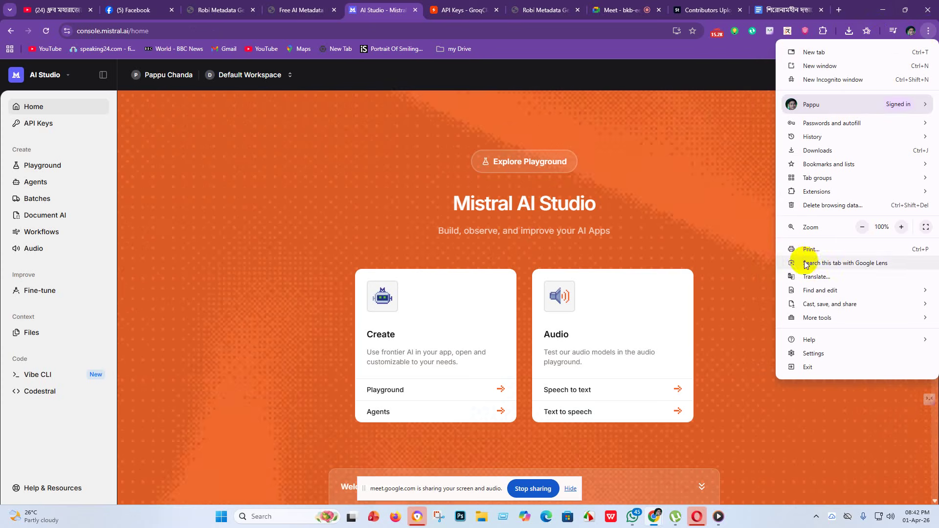
pyautogui.moveTo(825, 193)
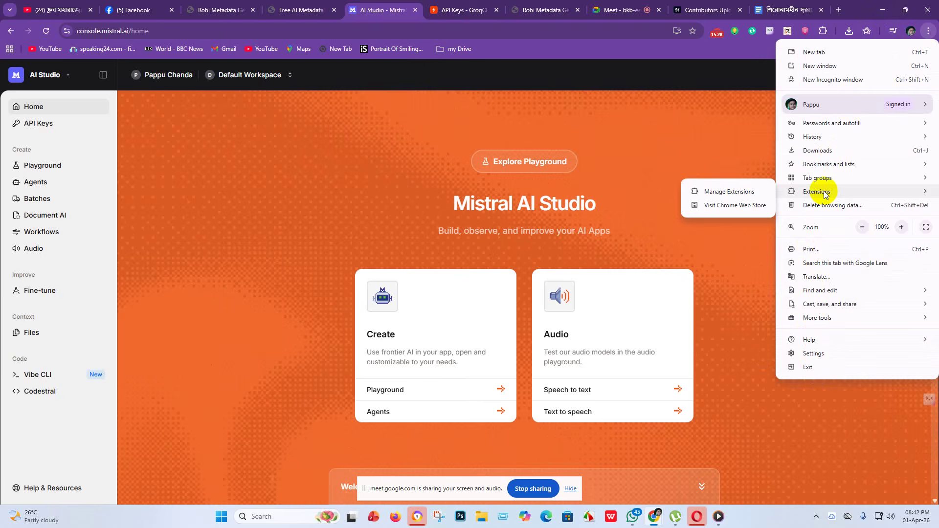
pyautogui.click(741, 193)
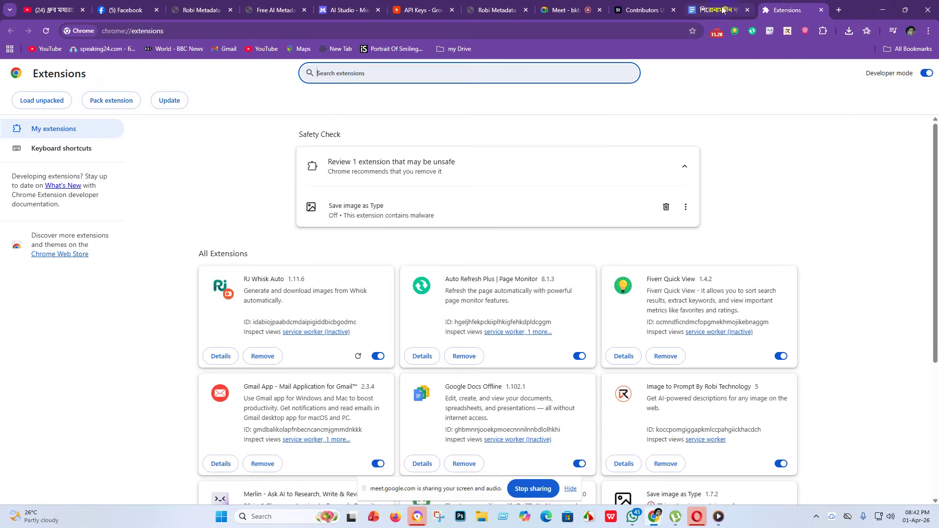
pyautogui.click(822, 11)
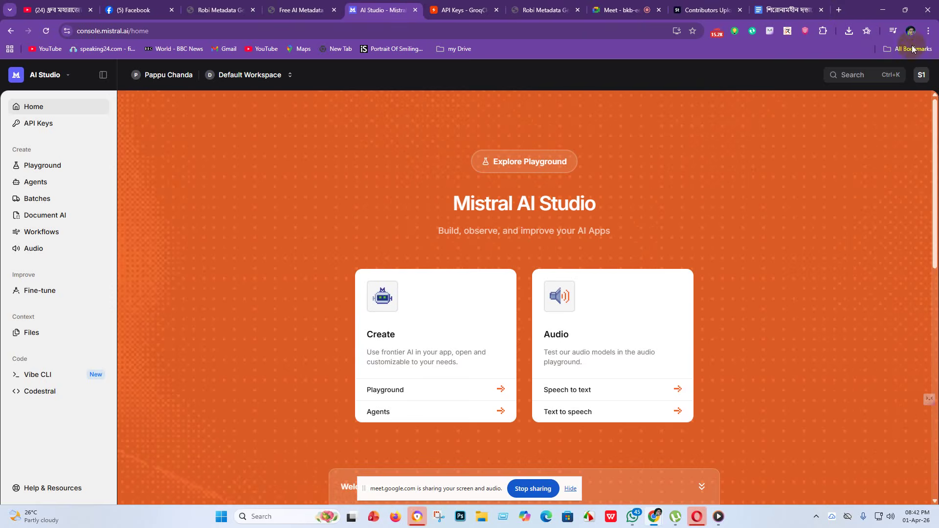
# - Open the Chrome Web Store in a new tab via Extensions > Visit Chrome Web Store
pyautogui.click(928, 30)
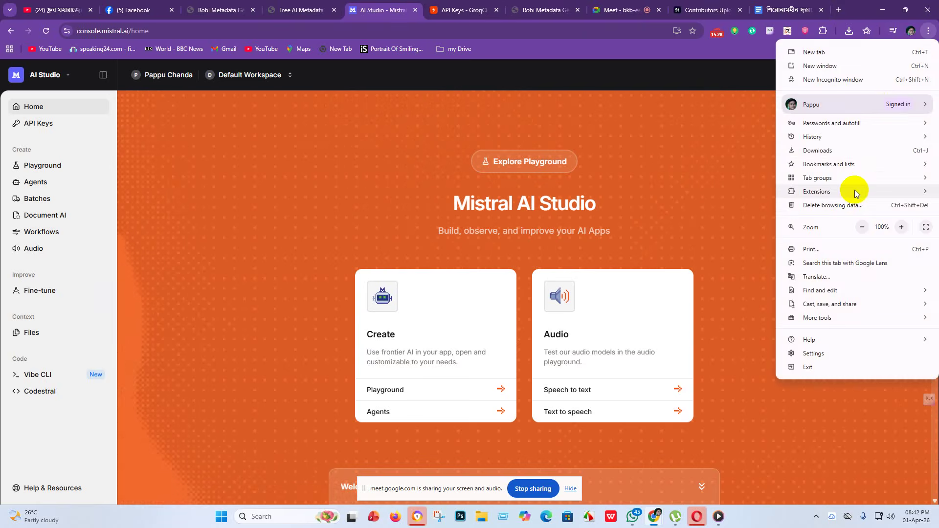
pyautogui.moveTo(854, 190)
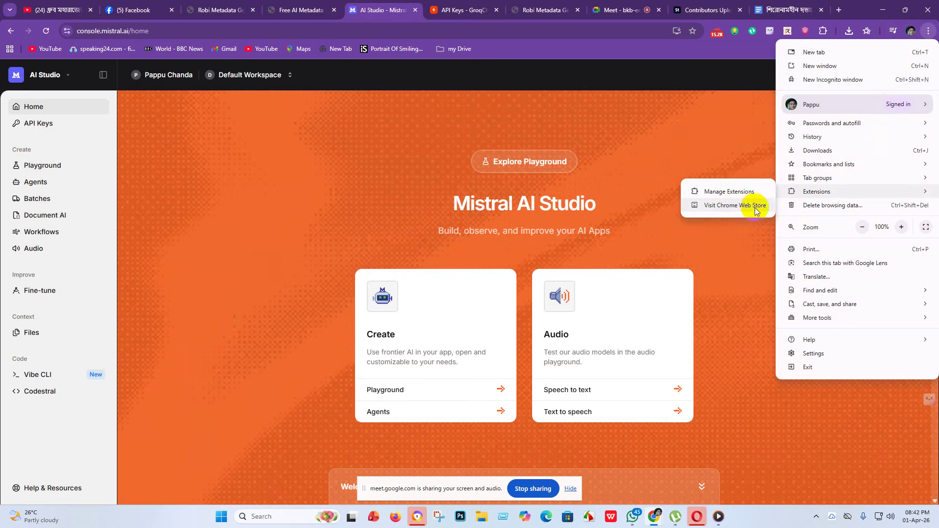
pyautogui.click(713, 206)
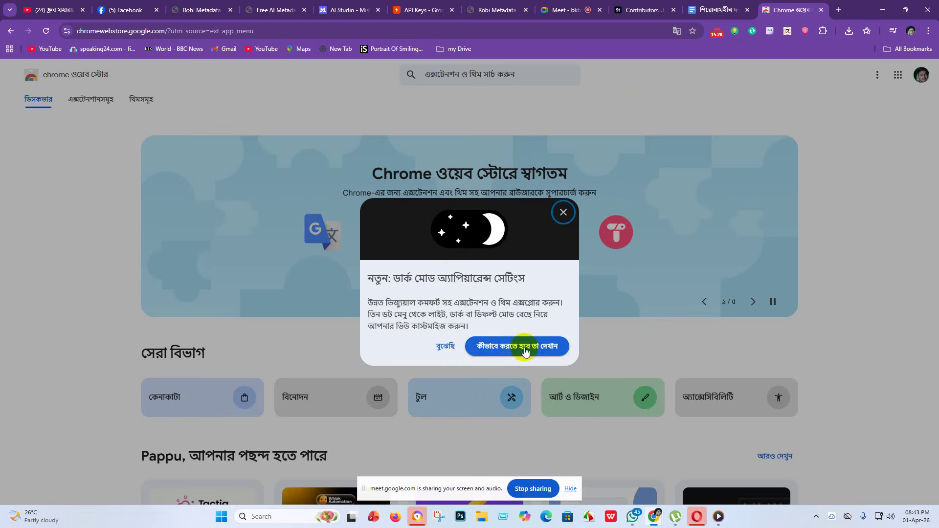
# - Dismiss the dark-mode notice and search the store for 'easy keyword'
pyautogui.click(477, 75)
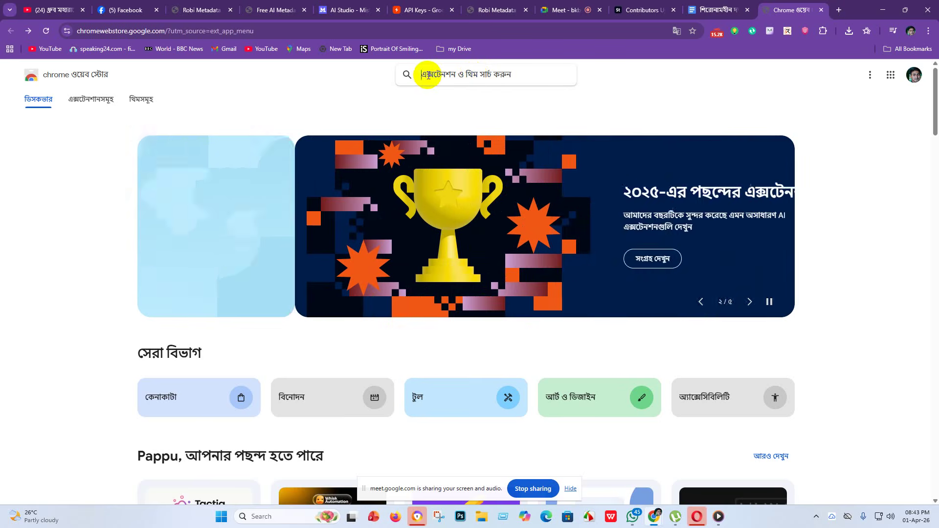
pyautogui.write('easy')
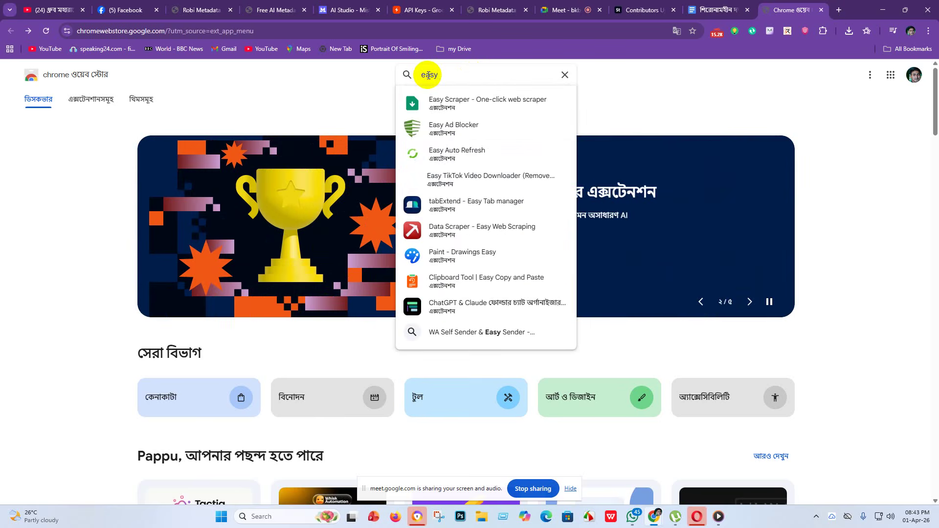
pyautogui.write(' key')
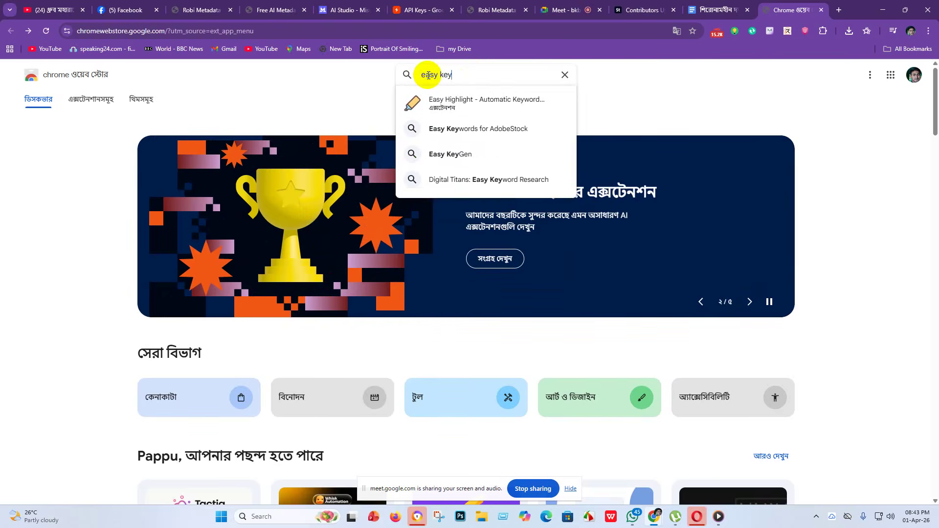
pyautogui.write('word ')
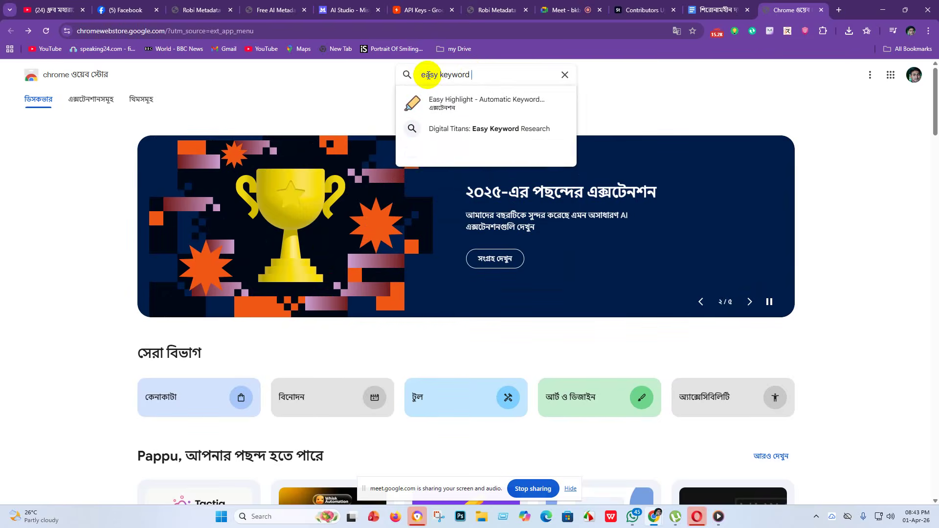
pyautogui.write('adob')
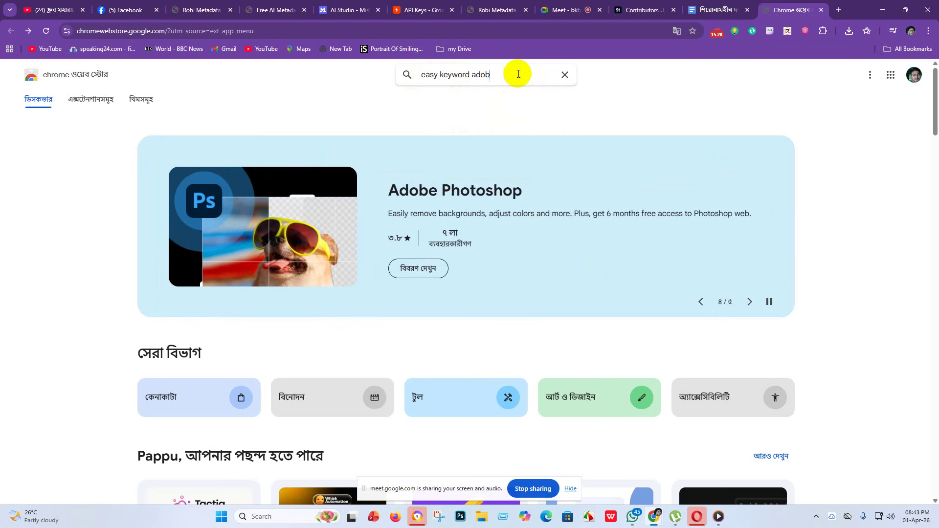
pyautogui.press('BackSpace')
pyautogui.press('BackSpace')
pyautogui.press('Return')
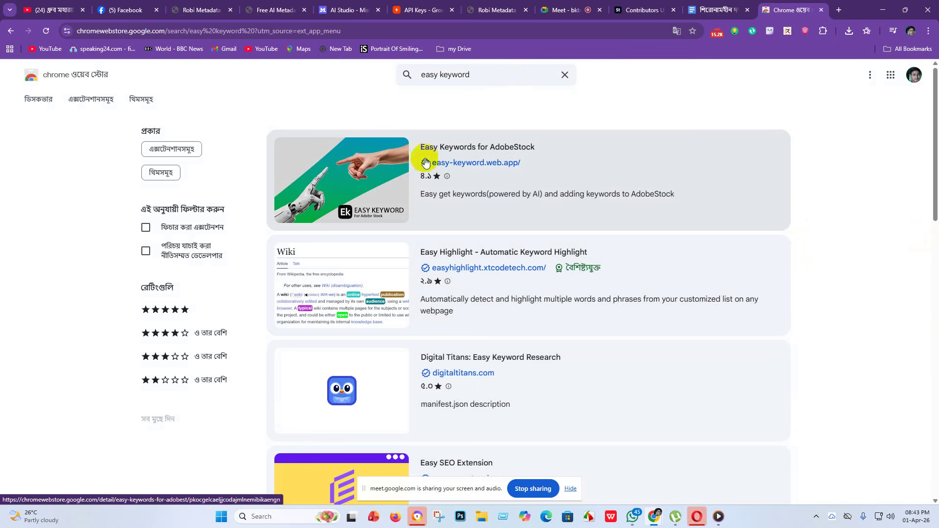
# - Add the Easy Keywords for AdobeStock extension to Chrome and confirm the install
pyautogui.click(385, 179)
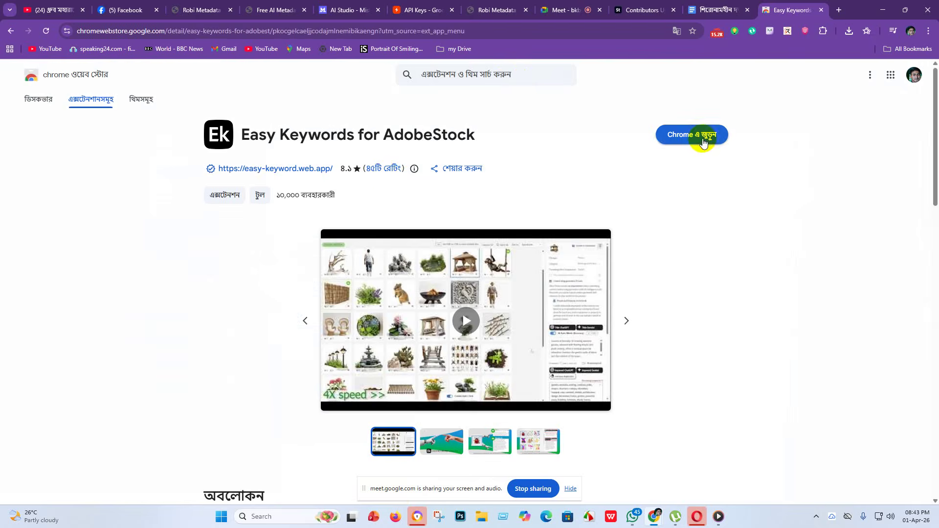
pyautogui.click(693, 141)
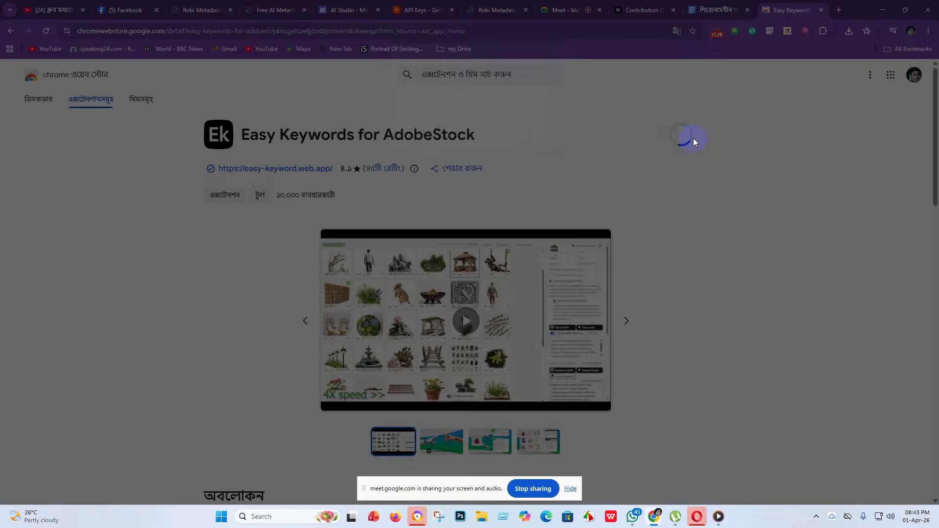
pyautogui.click(495, 161)
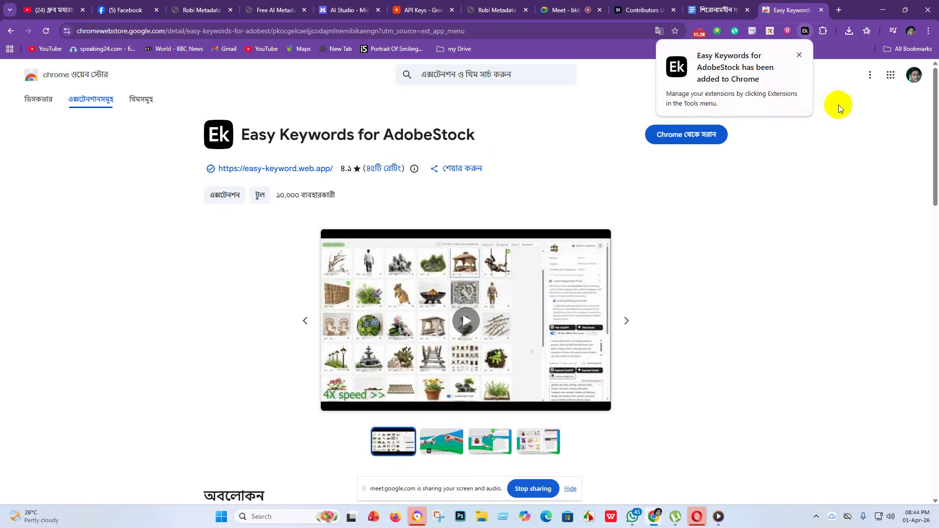
# - Pin Easy Keywords for AdobeStock to the toolbar and return to the earlier Adobe Stock uploads tab
pyautogui.click(804, 31)
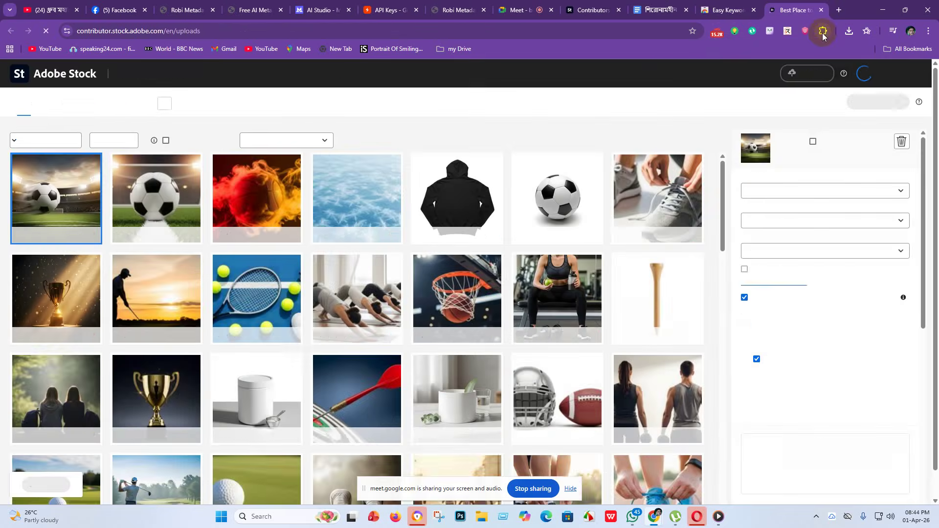
pyautogui.click(823, 34)
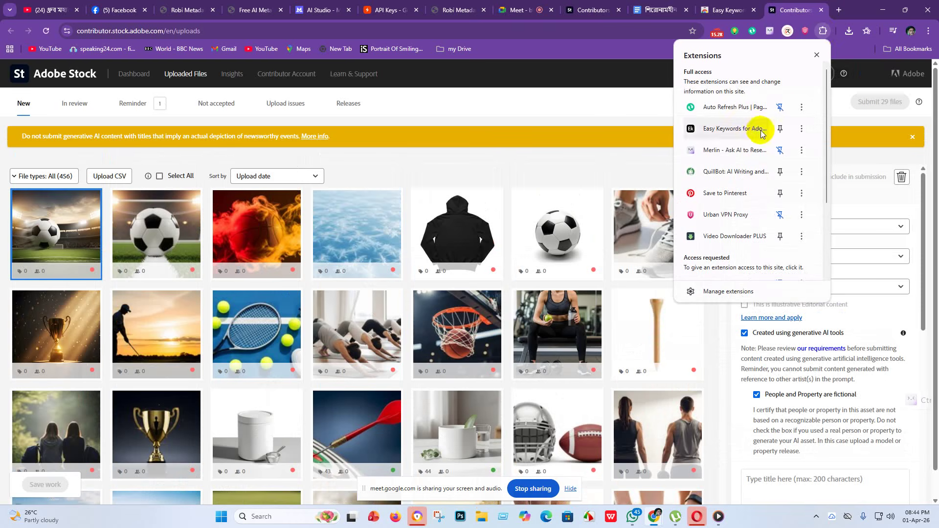
pyautogui.click(782, 129)
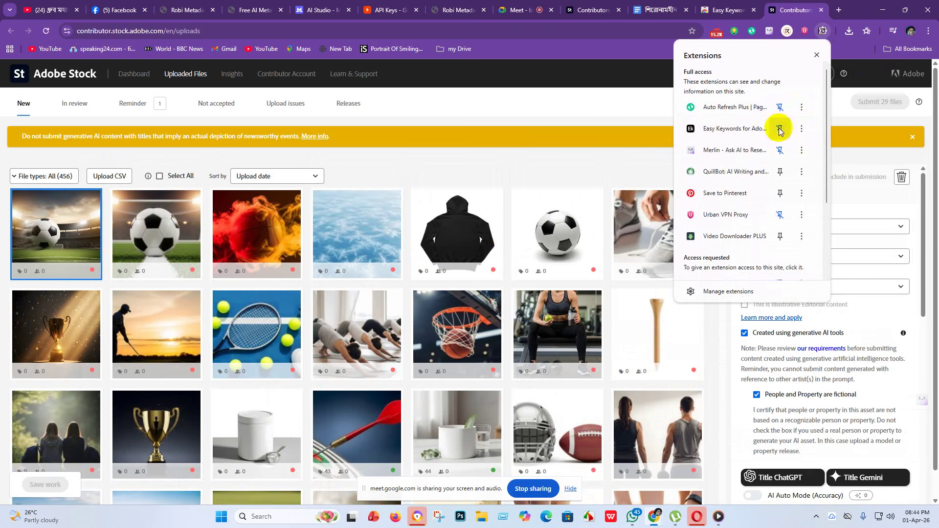
pyautogui.click(587, 102)
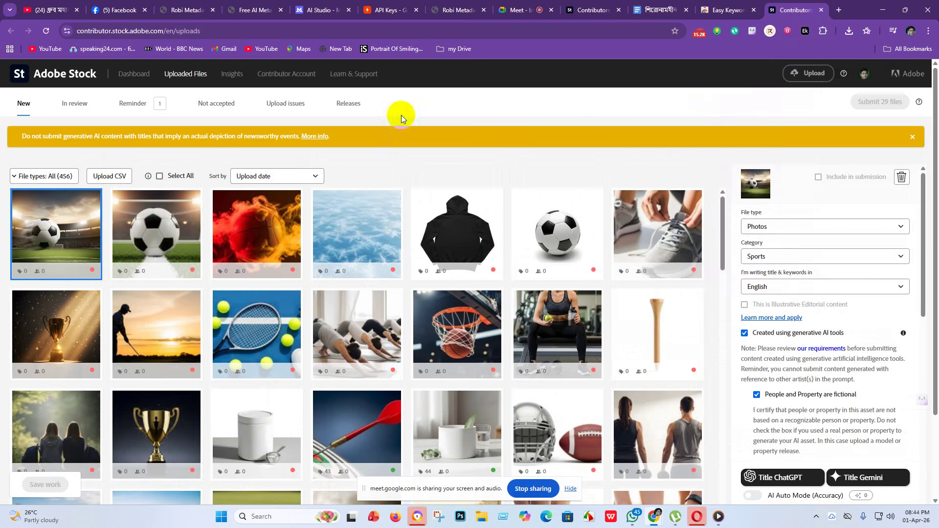
pyautogui.click(568, 6)
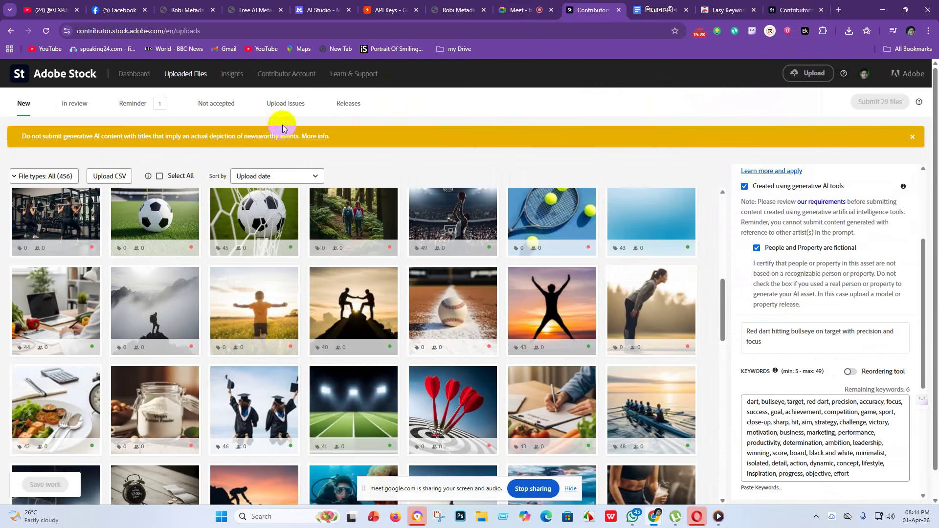
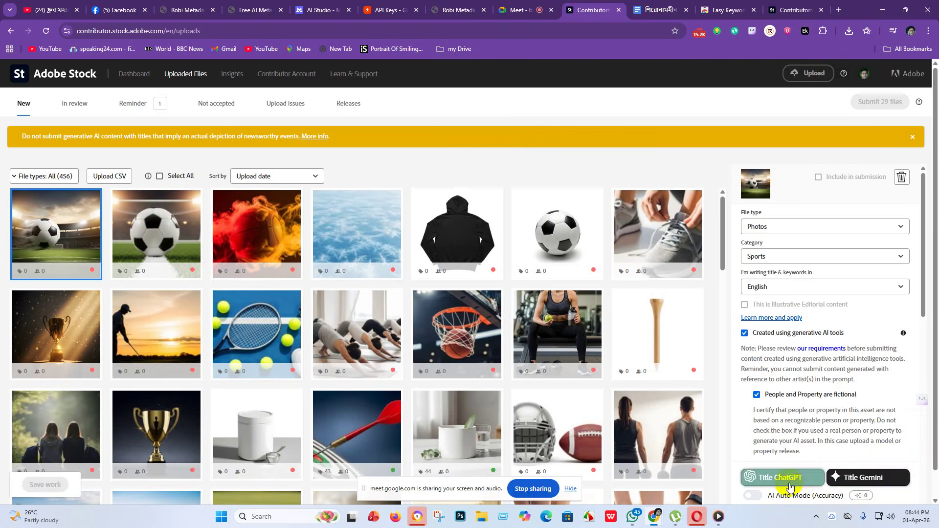
# - Have Gemini describe the stadium soccer ball photo and paste that title into its title field
pyautogui.click(862, 481)
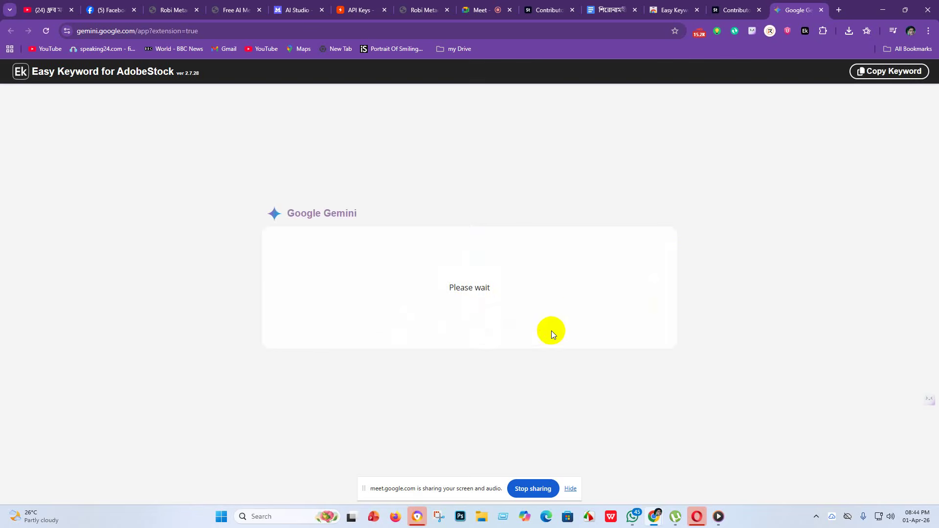
pyautogui.click(882, 73)
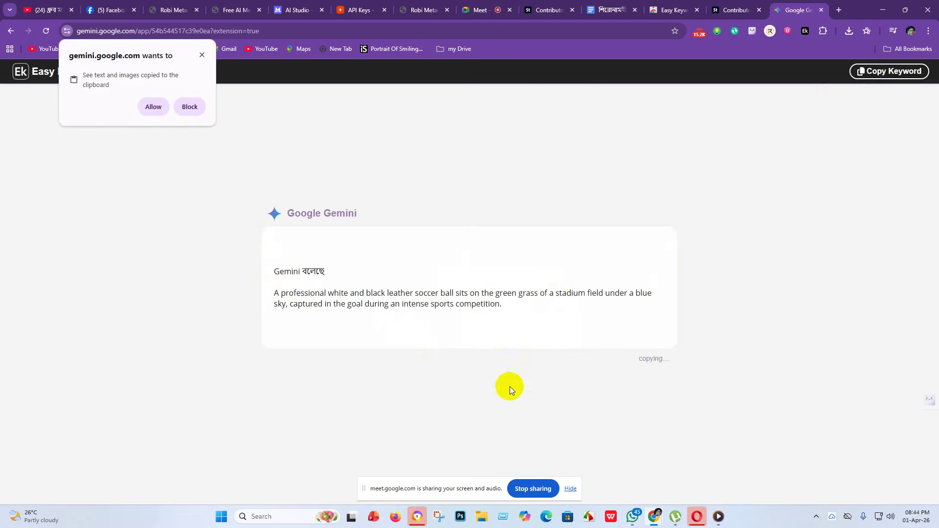
pyautogui.click(147, 106)
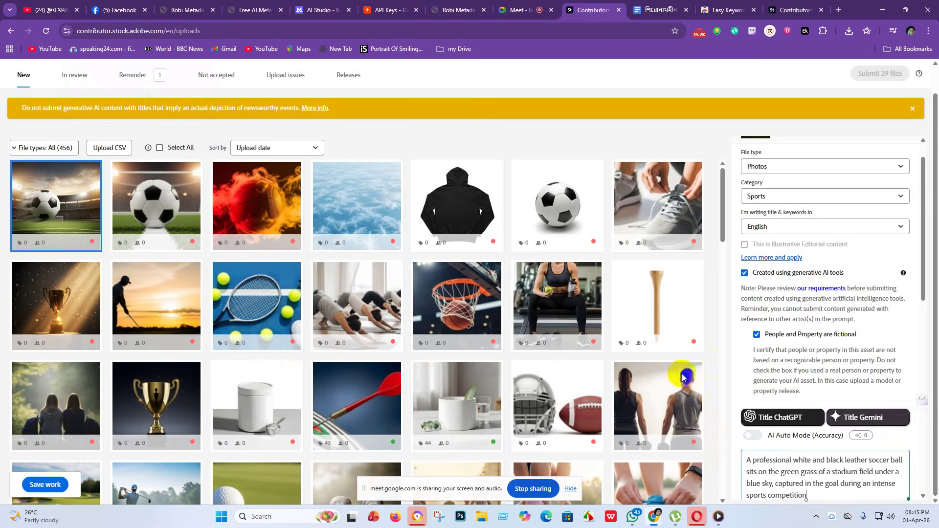
# - Commit the title and switch on AI Auto Mode (Accuracy) to bring up the Easy Keywords login
pyautogui.click(48, 224)
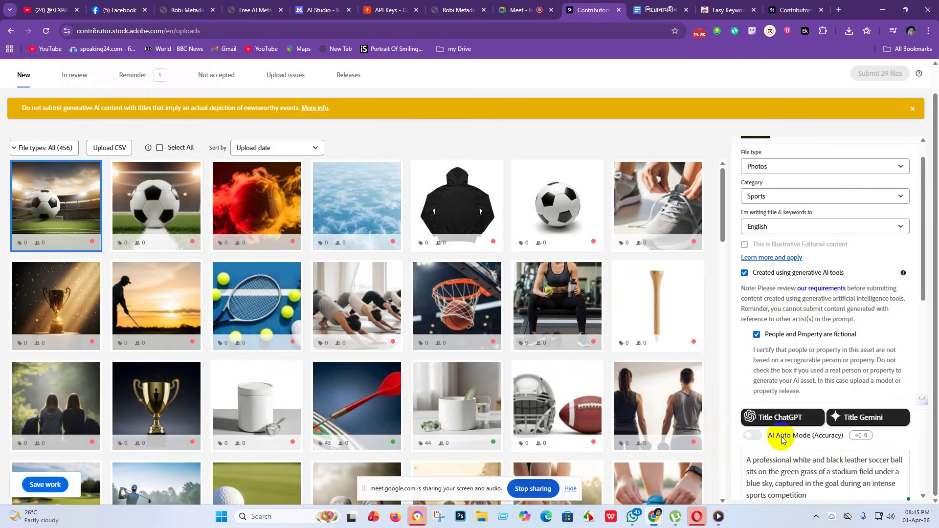
pyautogui.click(749, 439)
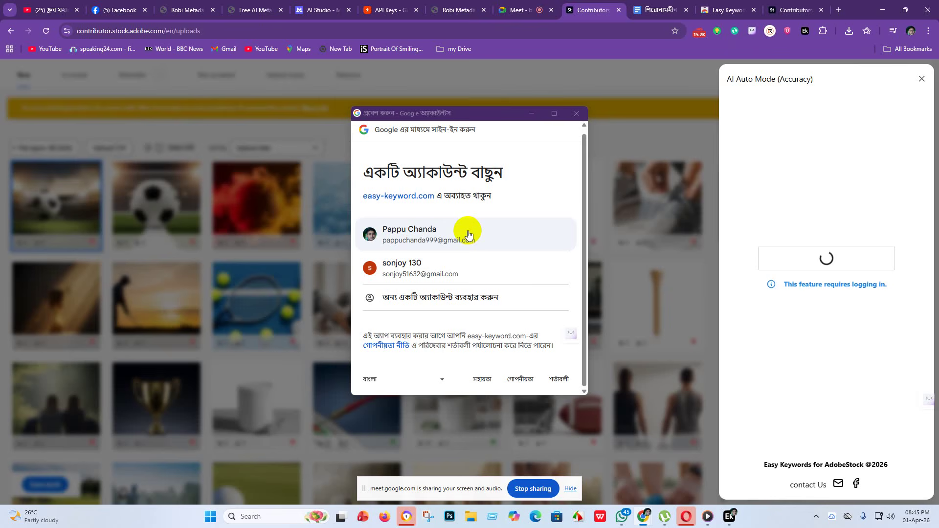
# - Sign Easy Keywords in with the Google account and grant access, showing 10 credits
pyautogui.click(468, 233)
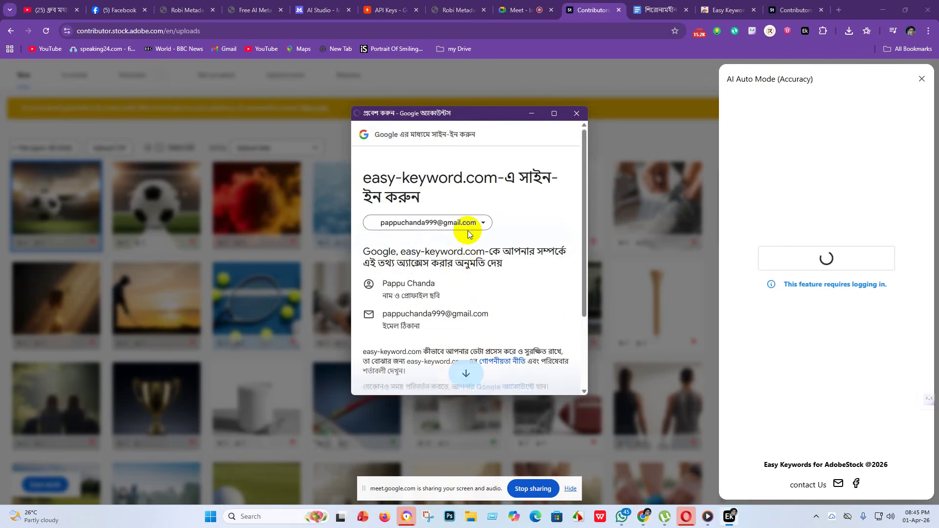
pyautogui.scroll(-2, 467, 299)
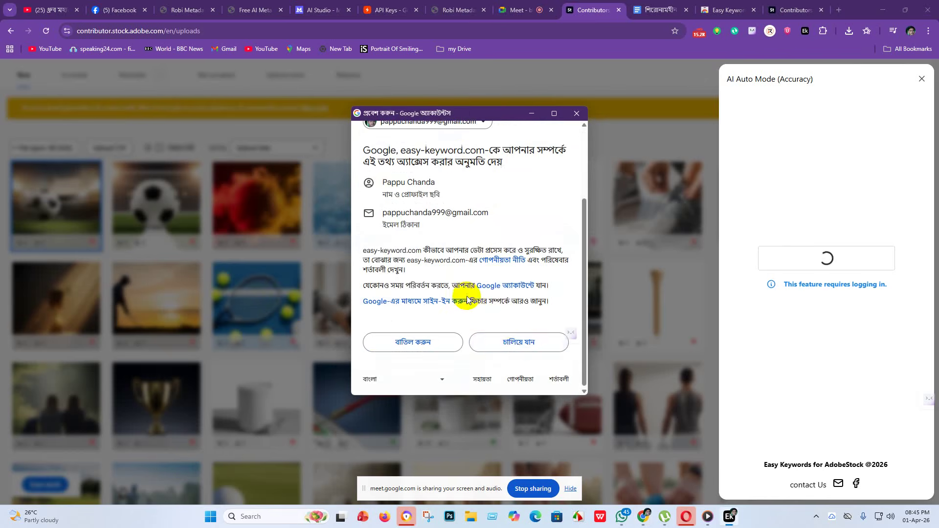
pyautogui.click(521, 343)
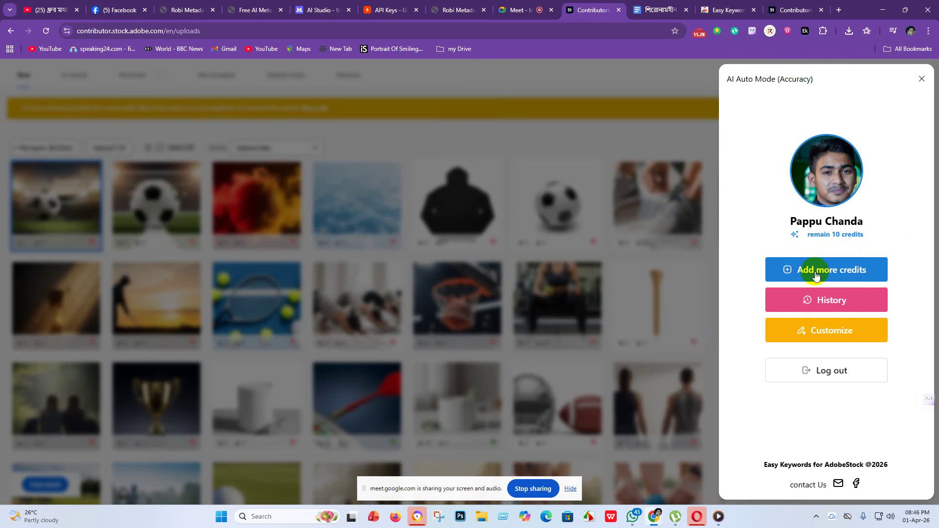
# - Close the Easy Keywords account panel and switch on AI Auto Mode for the uploads
pyautogui.click(826, 342)
pyautogui.click(922, 80)
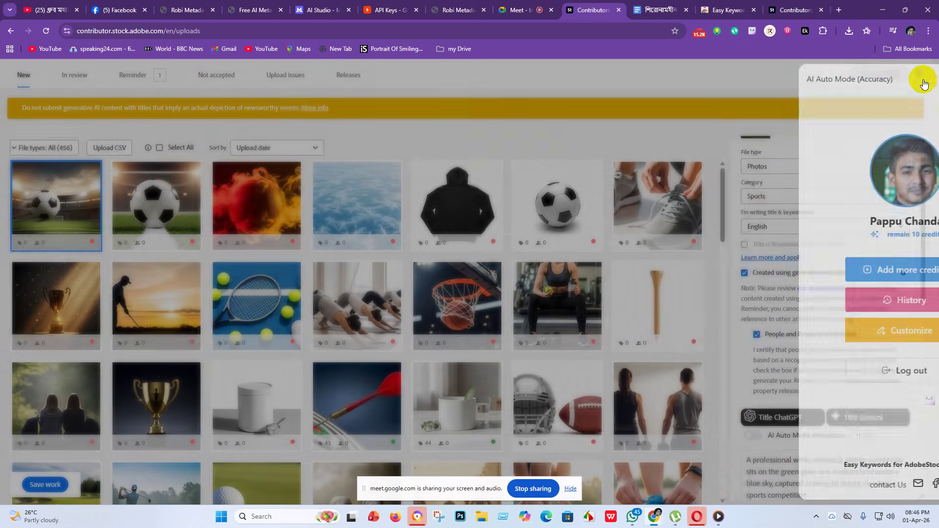
pyautogui.click(755, 437)
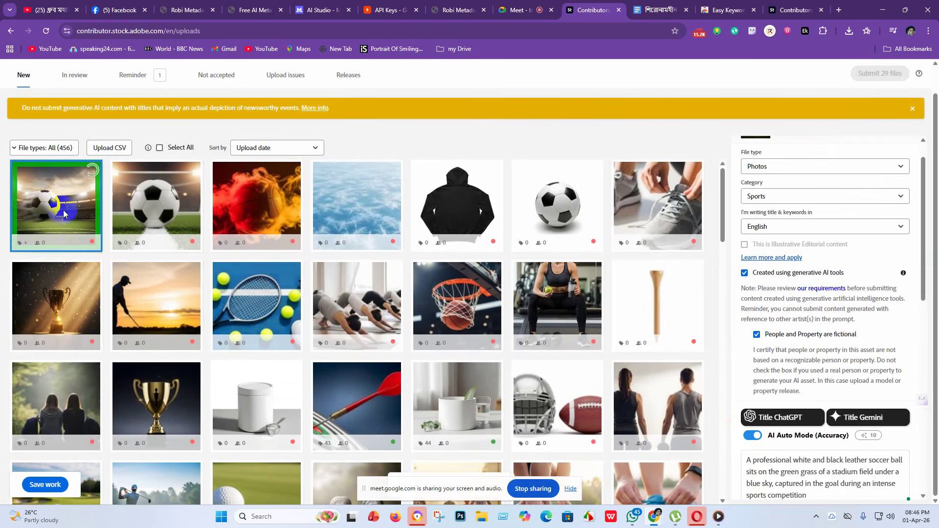
# - Select the second soccer ball and flaming basketball photos so they get AI titles and keywords
pyautogui.click(179, 223)
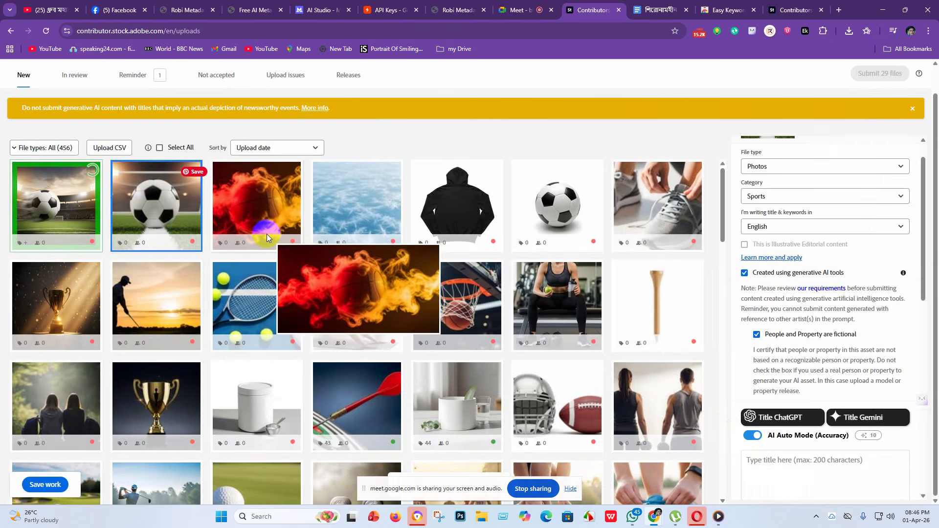
pyautogui.click(254, 225)
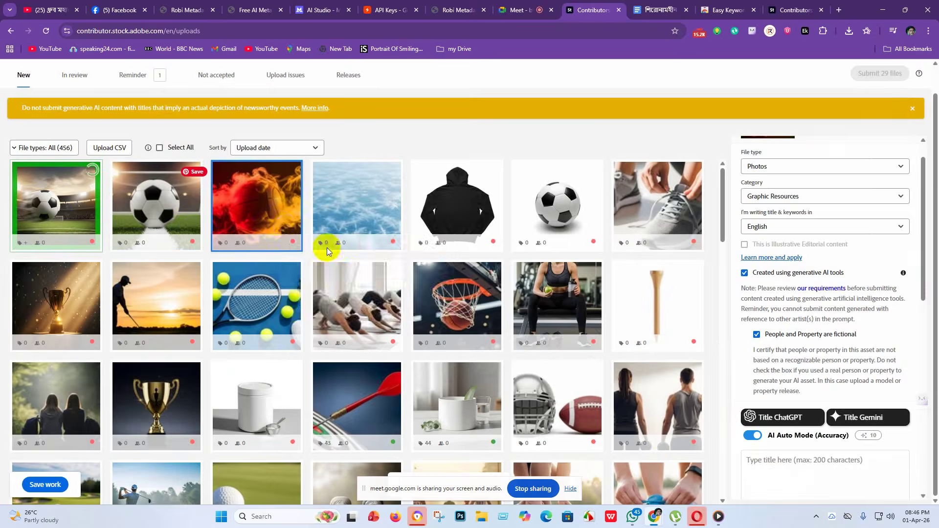
pyautogui.scroll(-3, 816, 472)
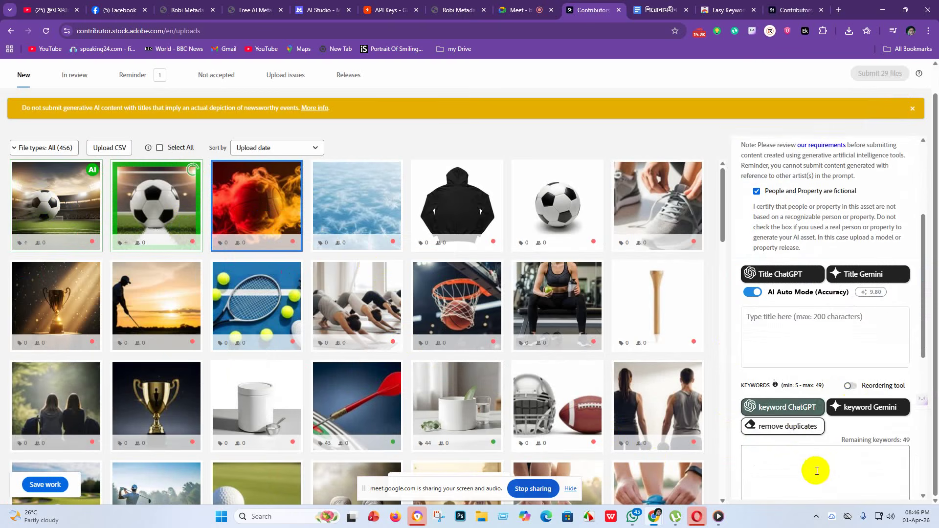
pyautogui.scroll(-5, 841, 406)
pyautogui.scroll(-3, 821, 440)
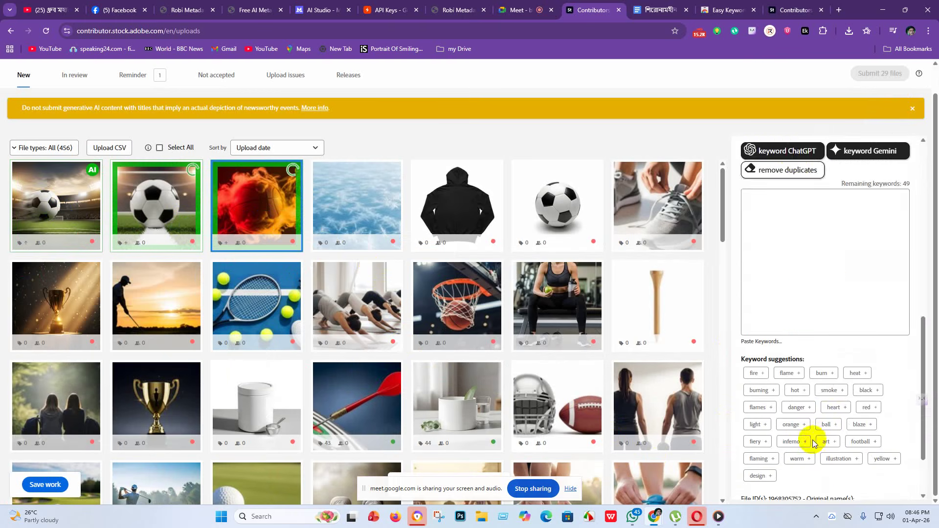
pyautogui.scroll(-15, 507, 429)
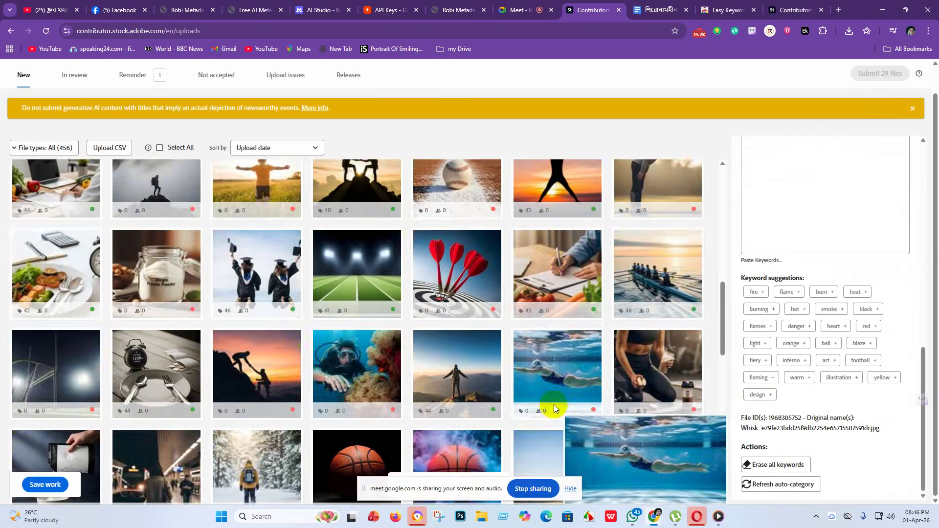
pyautogui.scroll(5, 553, 404)
pyautogui.scroll(5, 804, 391)
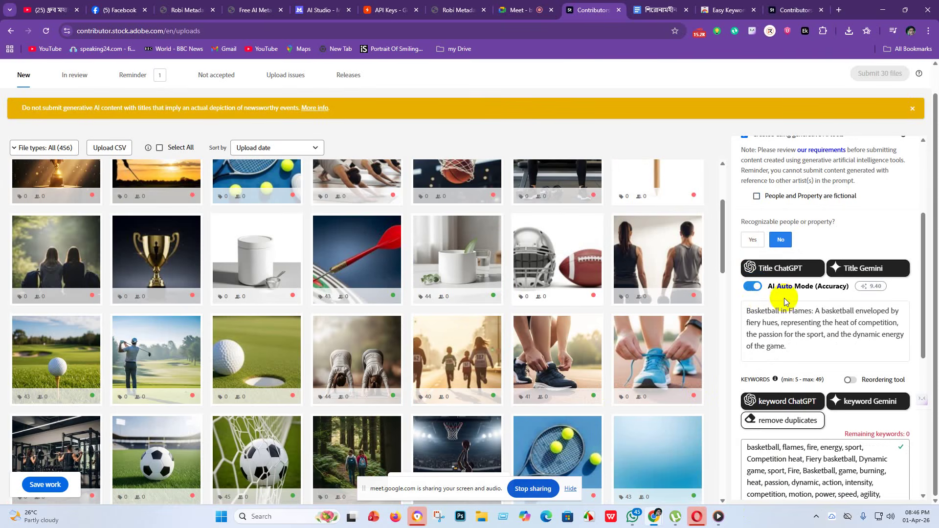
pyautogui.scroll(3, 274, 254)
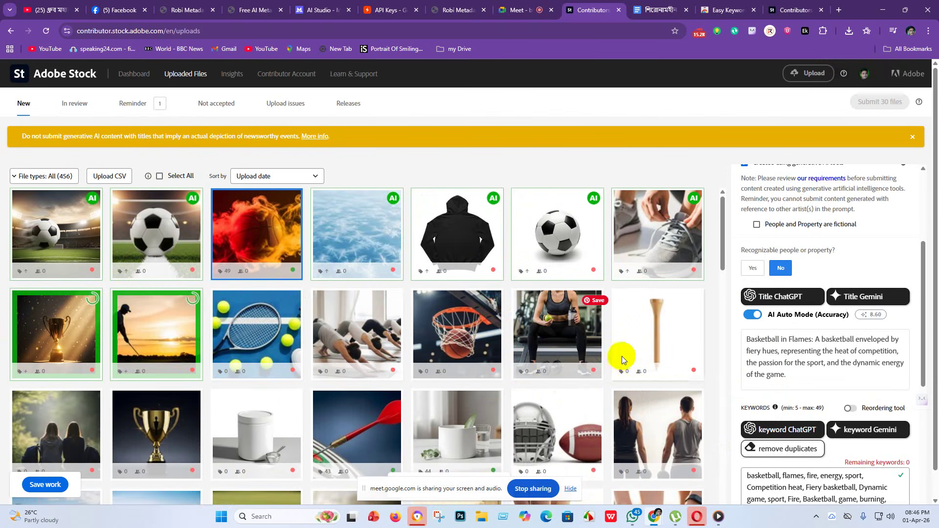
pyautogui.scroll(2, 782, 261)
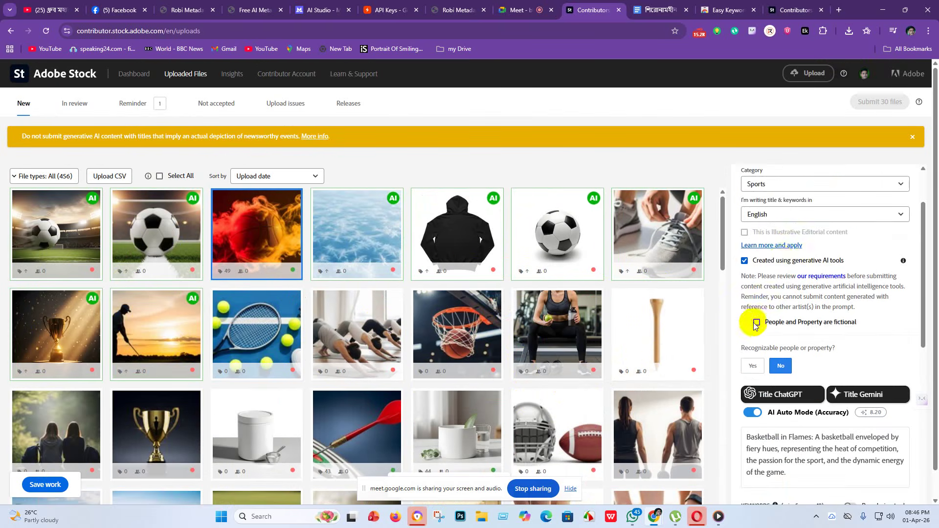
# - Mark the current photo's people and property as fictional
pyautogui.click(757, 322)
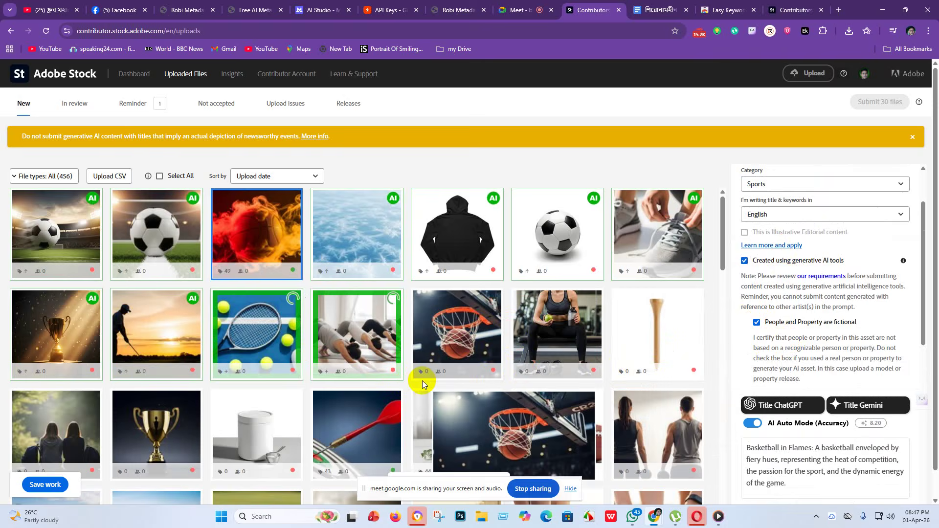
pyautogui.click(545, 331)
pyautogui.moveTo(265, 244); pyautogui.dragTo(416, 290)
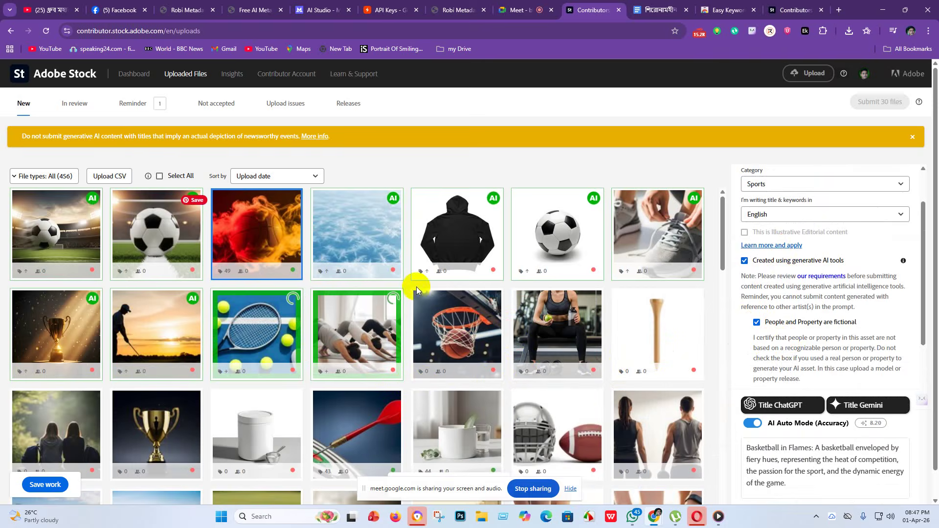
pyautogui.moveTo(246, 237); pyautogui.dragTo(256, 250)
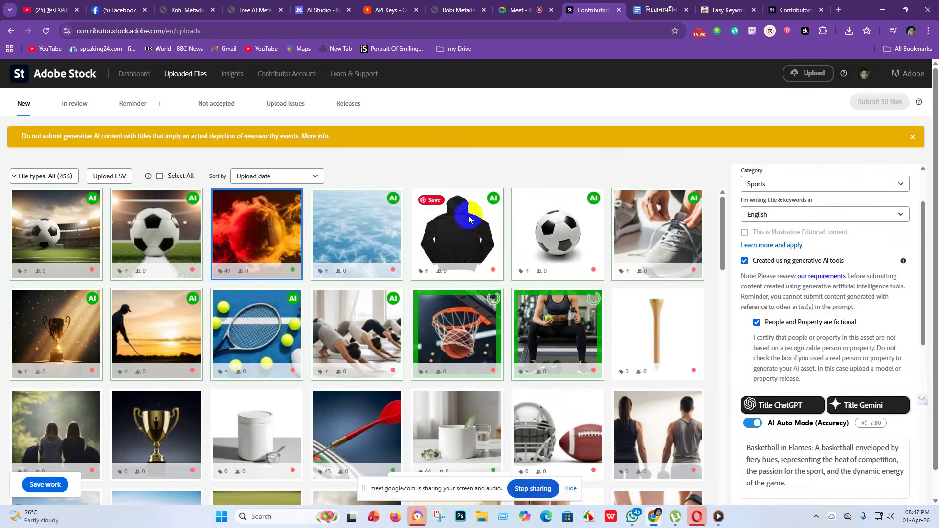
# - Select the white-background soccer ball, black hoodie, both soccer ball, and ice crystals photos for AI tagging
pyautogui.click(550, 245)
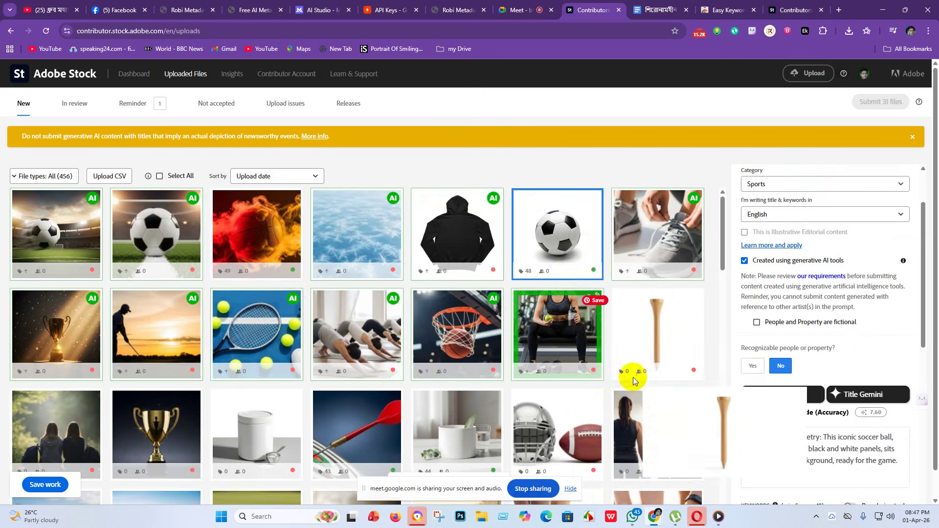
pyautogui.scroll(-2, 782, 386)
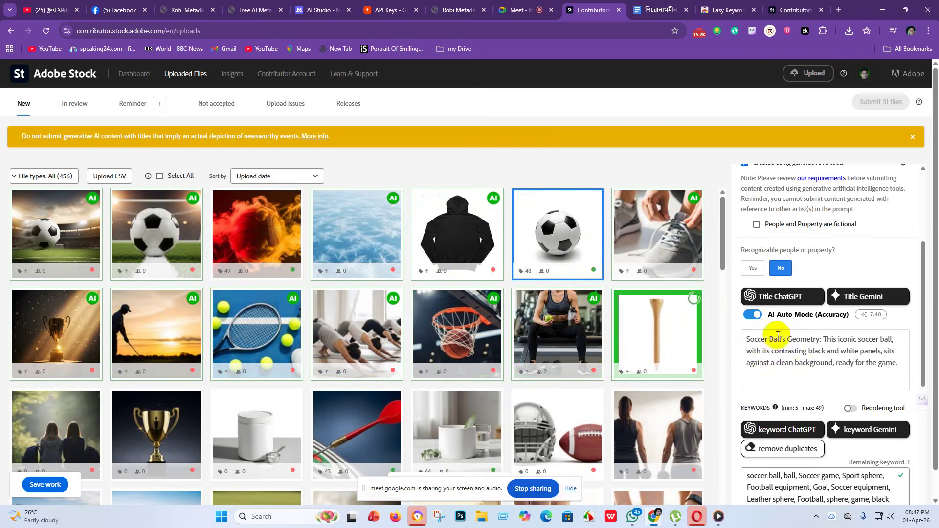
pyautogui.click(492, 262)
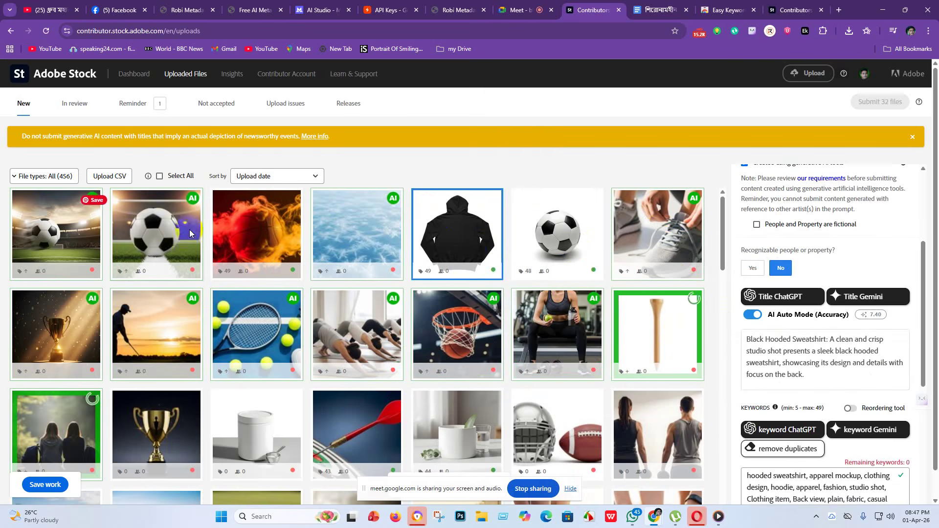
pyautogui.click(135, 243)
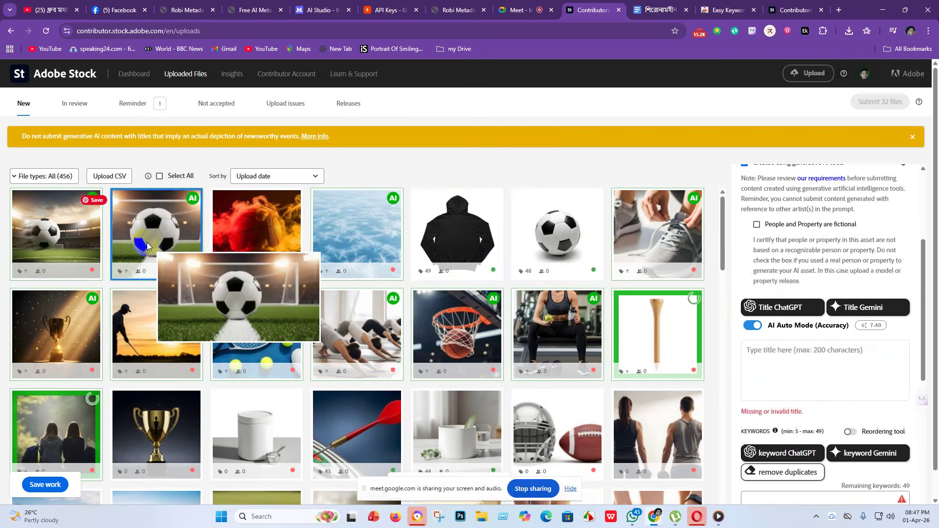
pyautogui.click(49, 247)
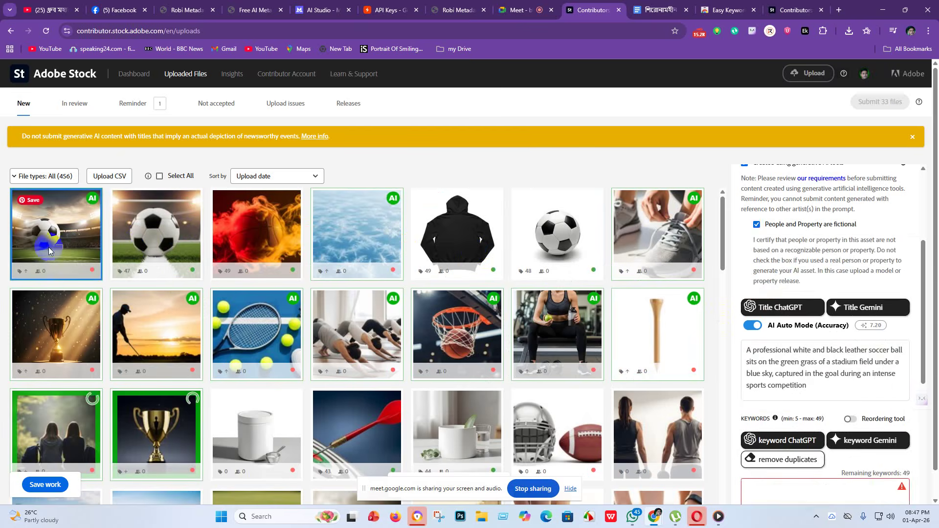
pyautogui.click(377, 254)
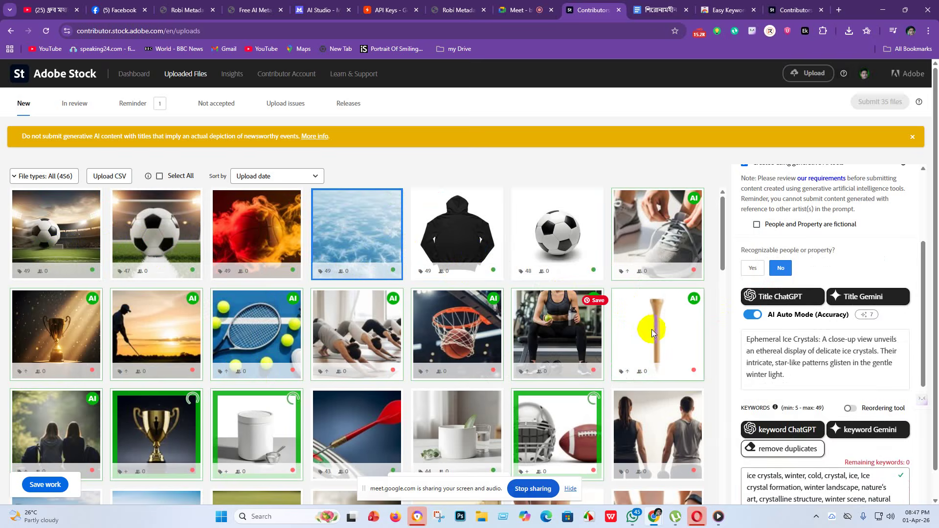
# - Mark the ice crystals image's people and property as fictional and save all metadata changes
pyautogui.scroll(3, 828, 246)
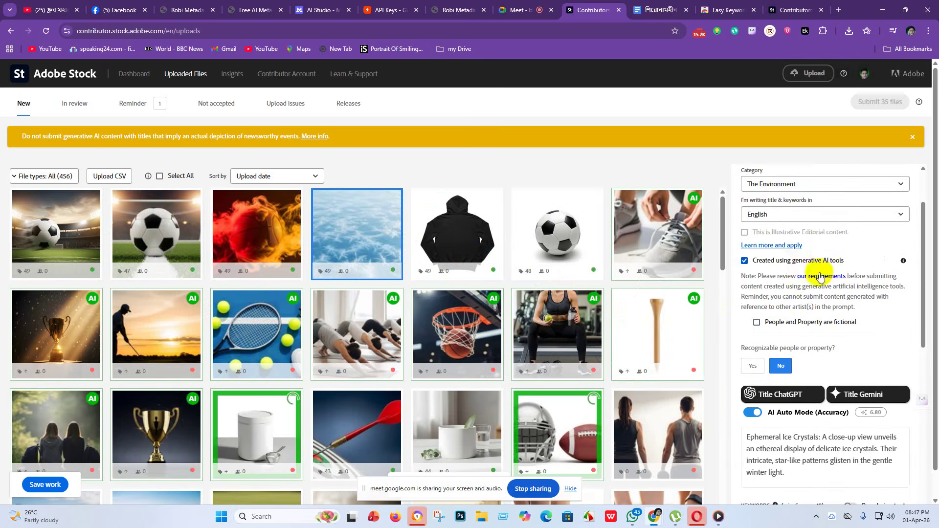
pyautogui.scroll(-3, 824, 312)
pyautogui.click(756, 225)
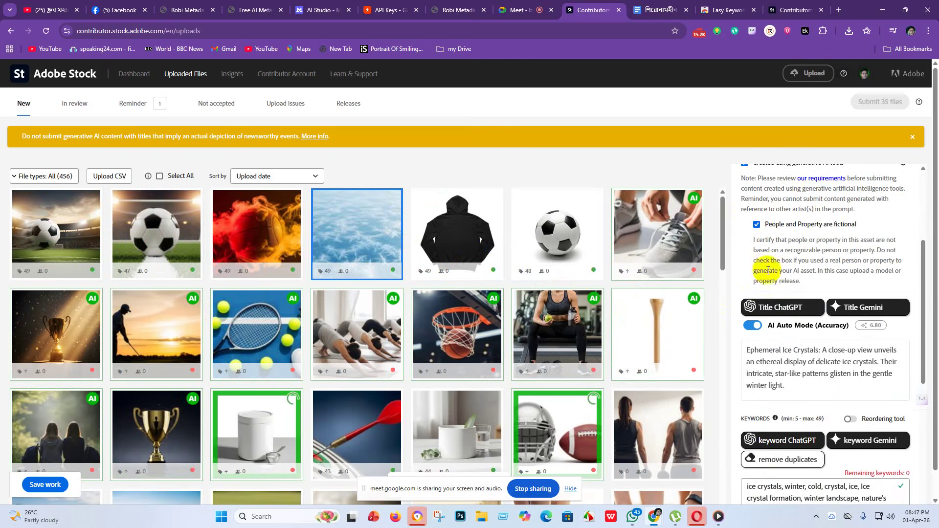
pyautogui.click(49, 485)
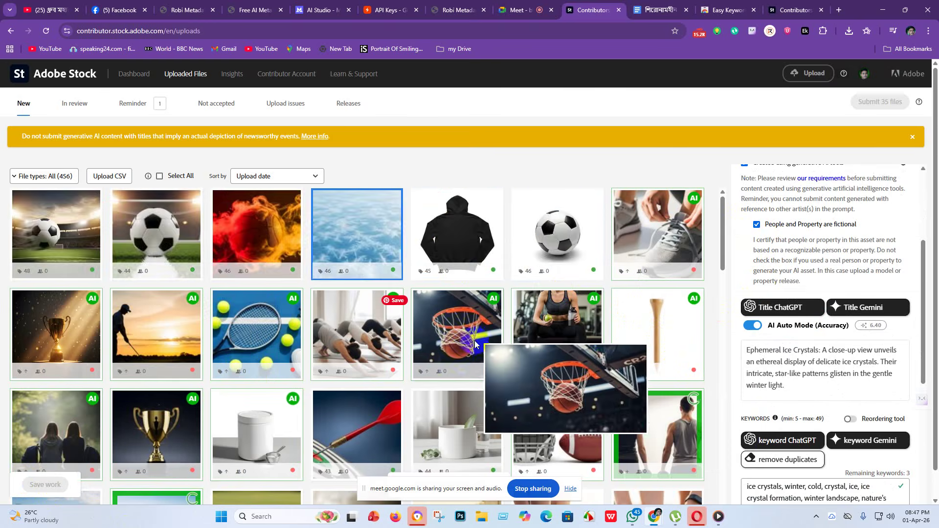
# - Hide the Meet screen-sharing notice covering the bottom of the uploads page
pyautogui.scroll(-3, 440, 349)
pyautogui.scroll(-3, 820, 416)
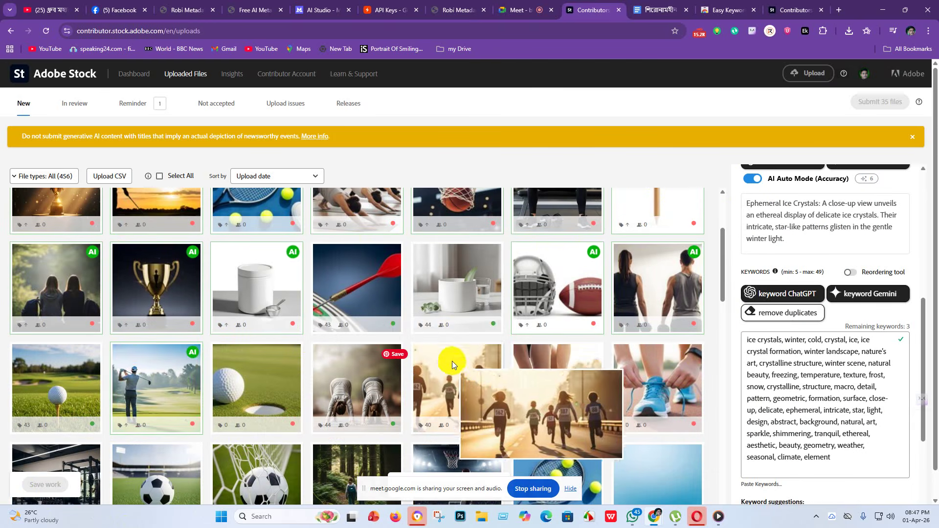
pyautogui.moveTo(522, 327)
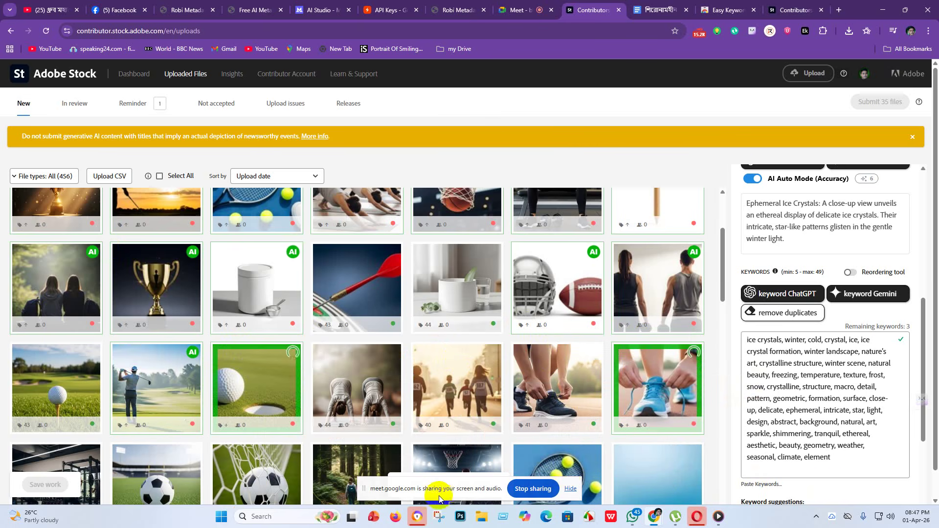
pyautogui.click(570, 488)
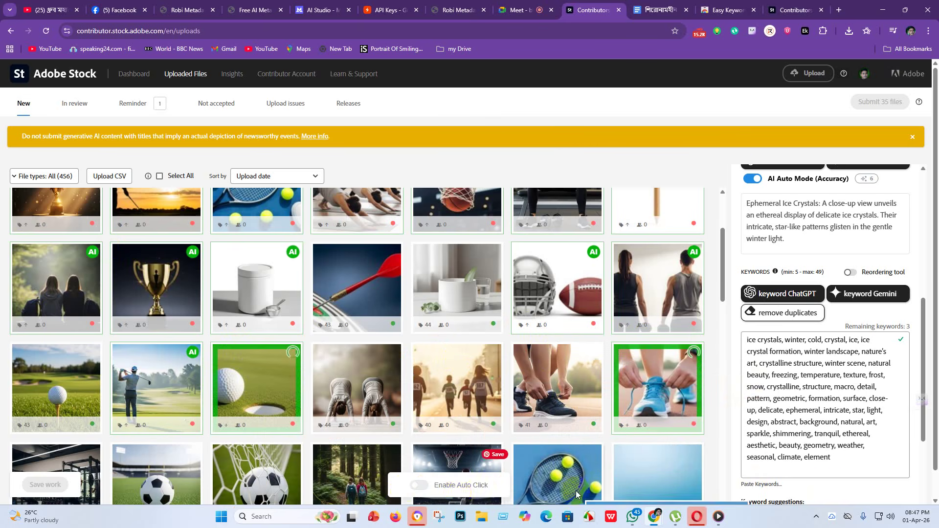
# - Turn on Enable Auto Click so each upload is AI-tagged in turn
pyautogui.click(419, 486)
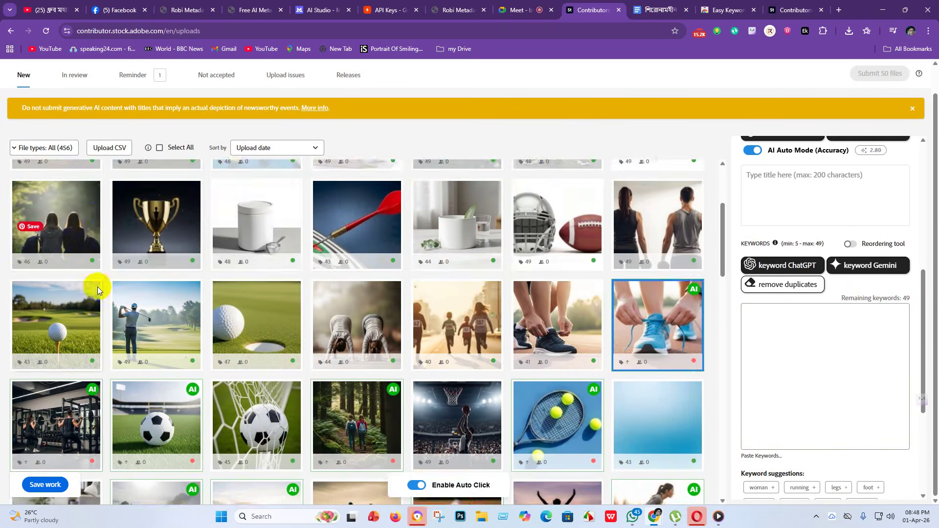
# - Let Auto Click reach 74 ready files, then inspect the parrot photo's AI macaw title and keywords
pyautogui.moveTo(58, 304)
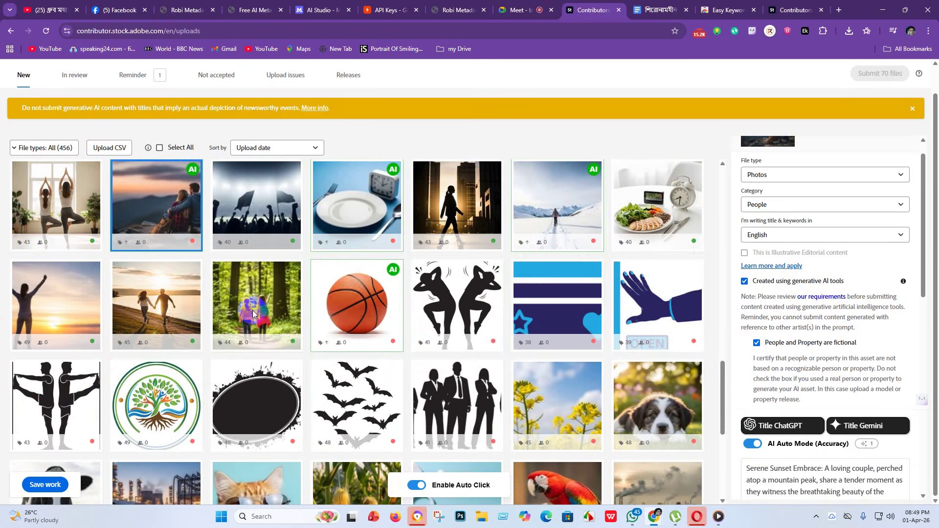
pyautogui.moveTo(256, 313)
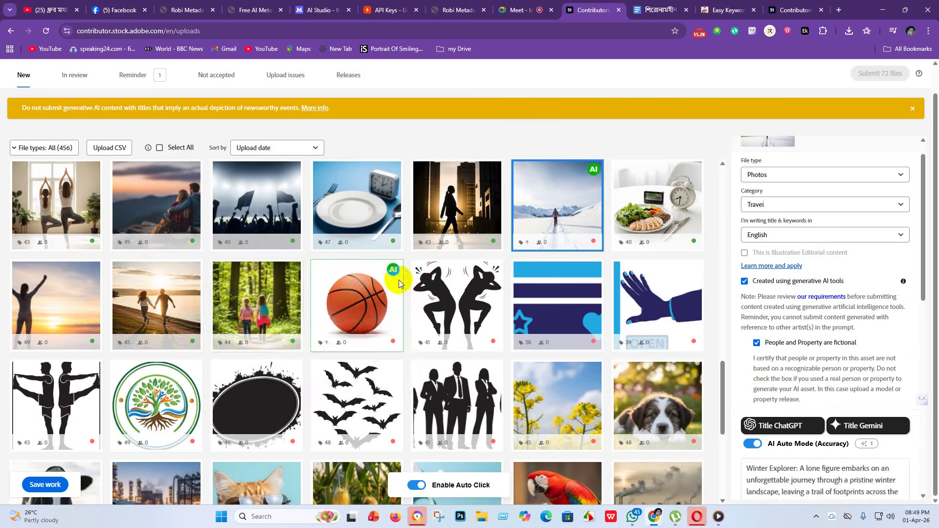
pyautogui.scroll(15, 360, 274)
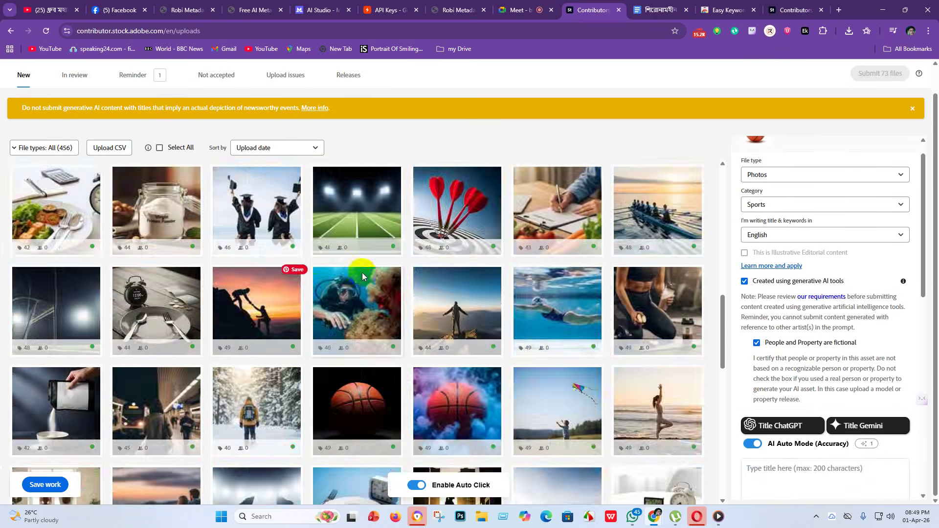
pyautogui.scroll(-15, 361, 273)
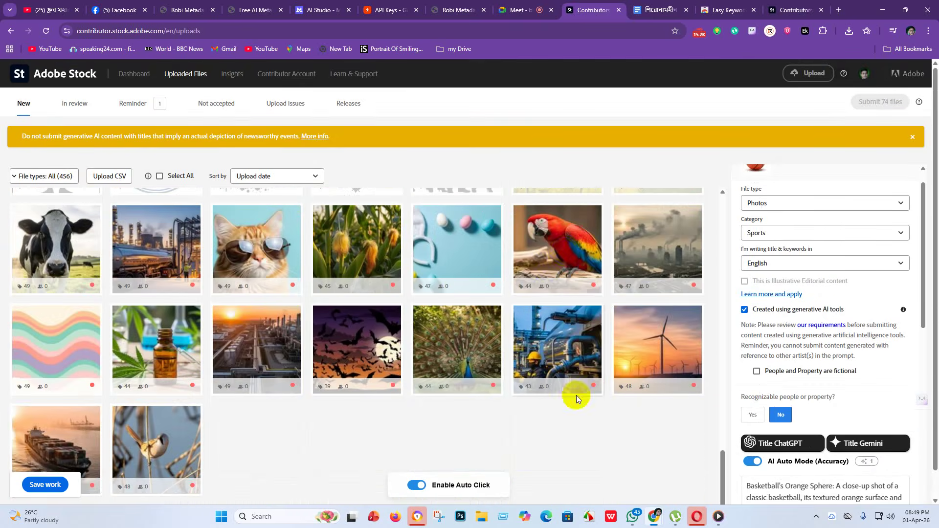
pyautogui.click(562, 247)
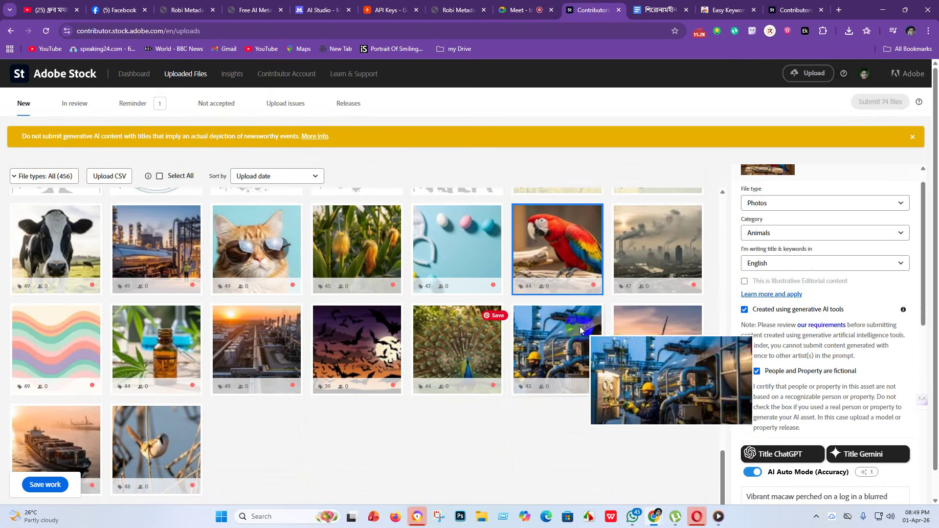
pyautogui.scroll(-4, 802, 416)
pyautogui.scroll(20, 356, 283)
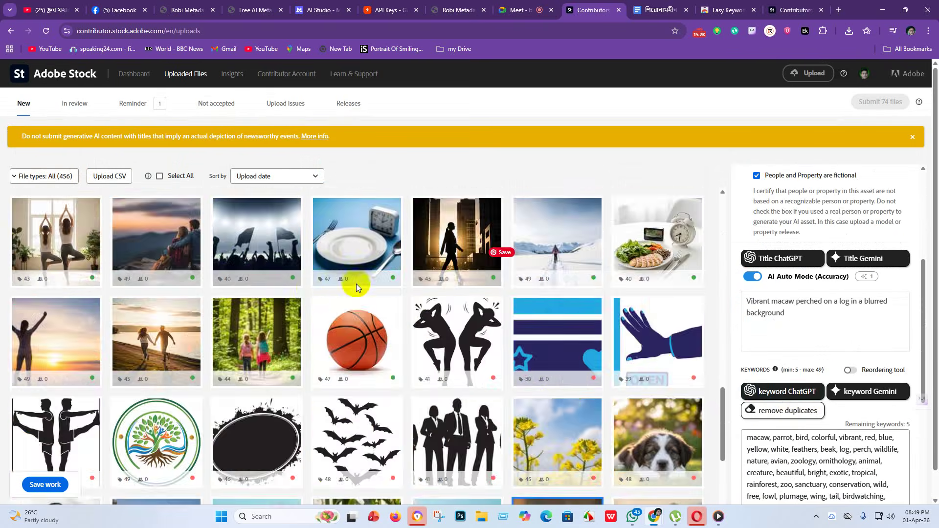
pyautogui.scroll(10, 300, 306)
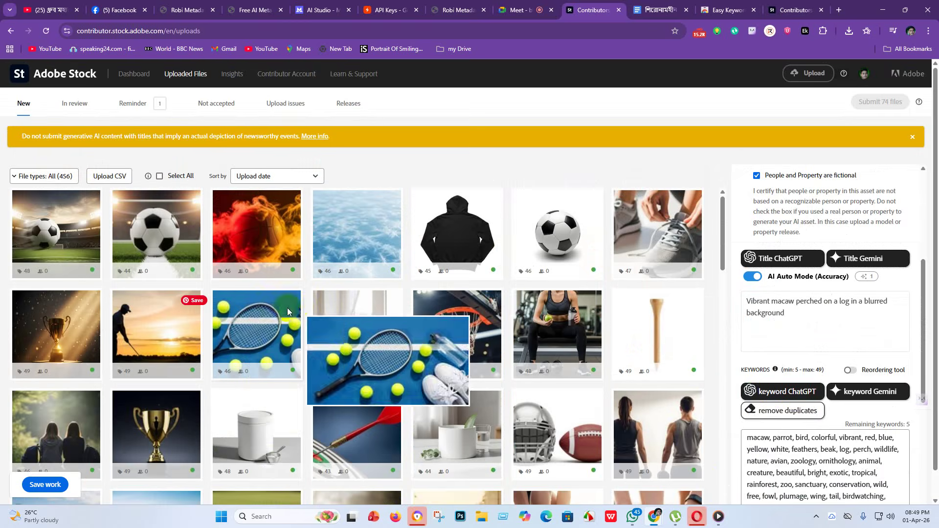
# - Check AI titles and keywords on the soccer ball, golden trophy, yoga and basketball hoop images
pyautogui.click(139, 237)
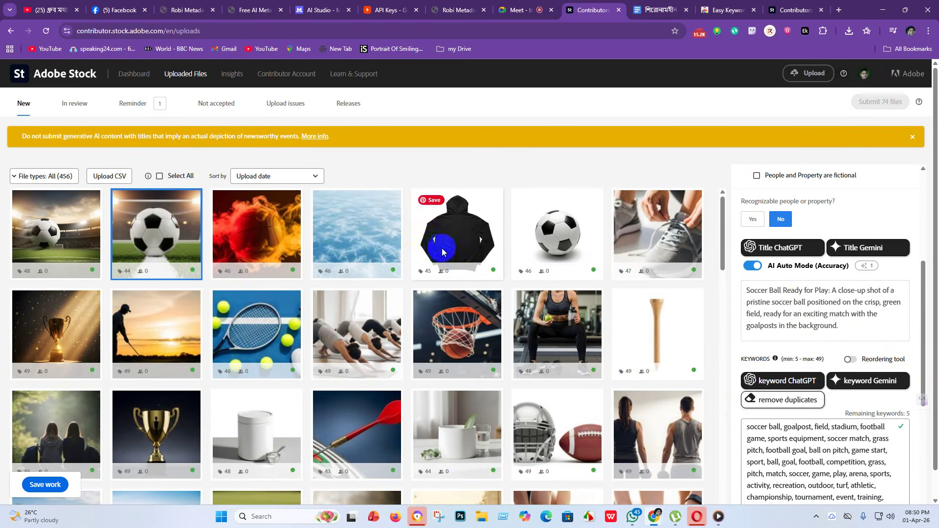
pyautogui.click(68, 365)
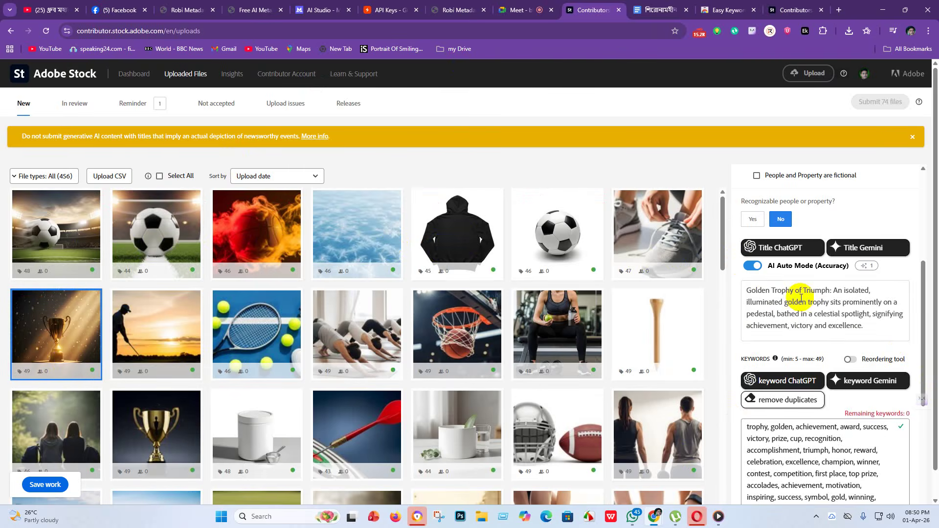
pyautogui.click(380, 350)
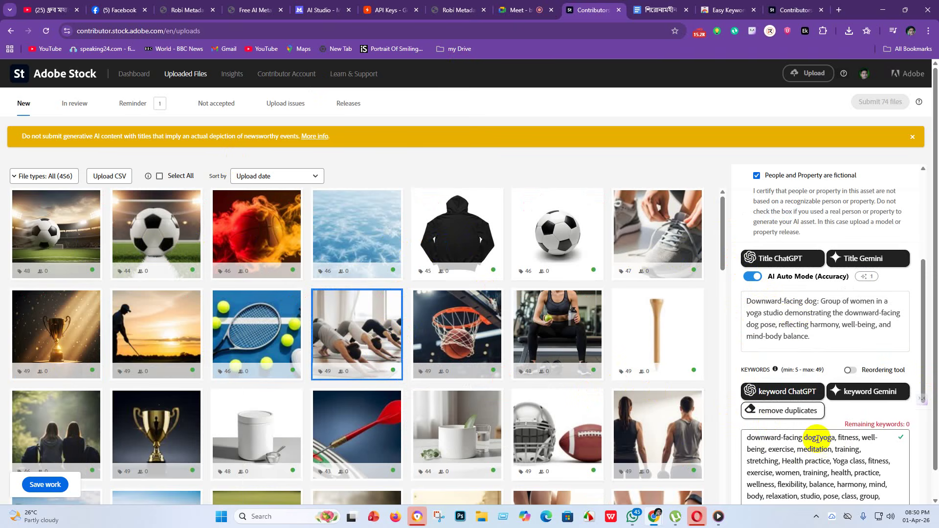
pyautogui.click(476, 337)
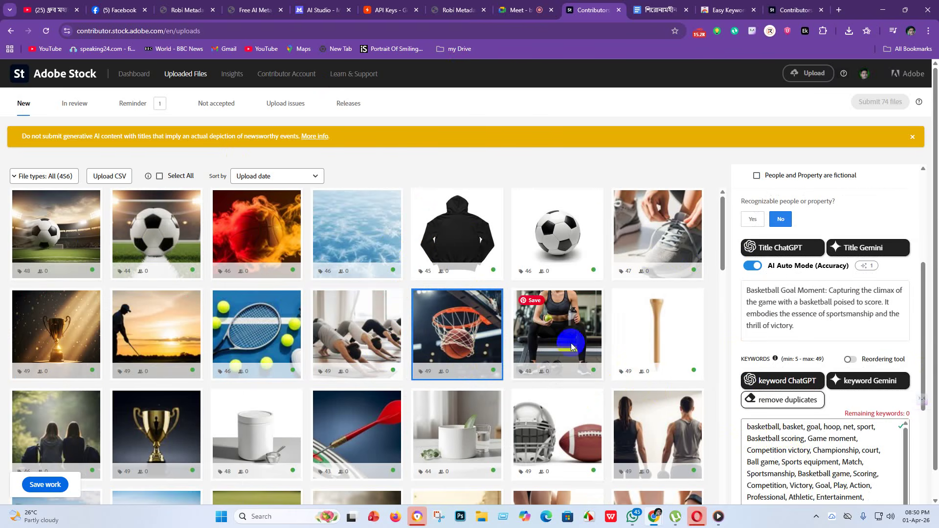
pyautogui.scroll(-3, 571, 346)
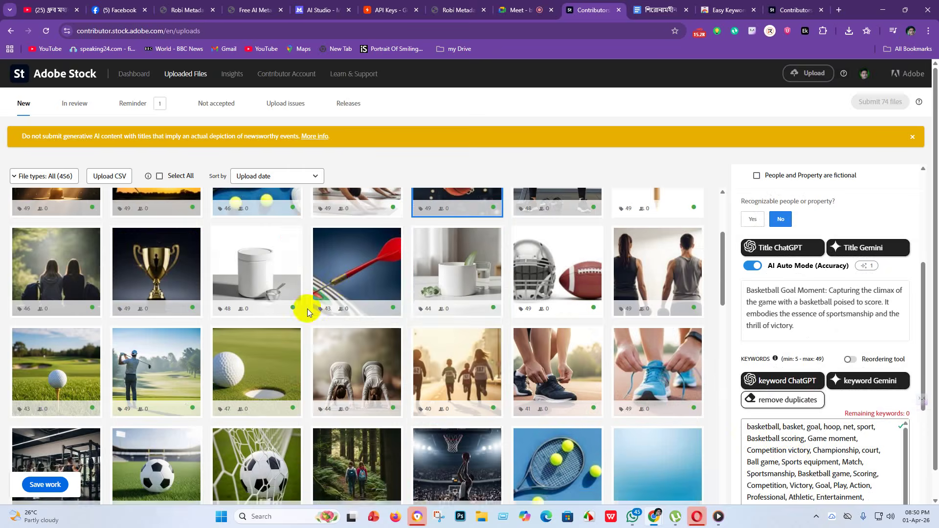
pyautogui.scroll(-2, 307, 312)
# - Check AI metadata on the second yoga, children running, shoelace-tying and tennis racket images
pyautogui.click(378, 294)
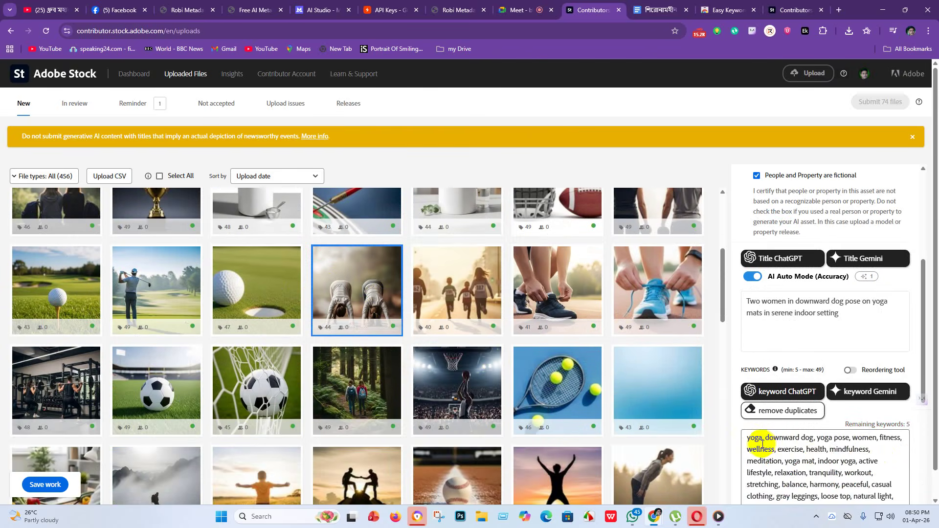
pyautogui.scroll(-2, 766, 442)
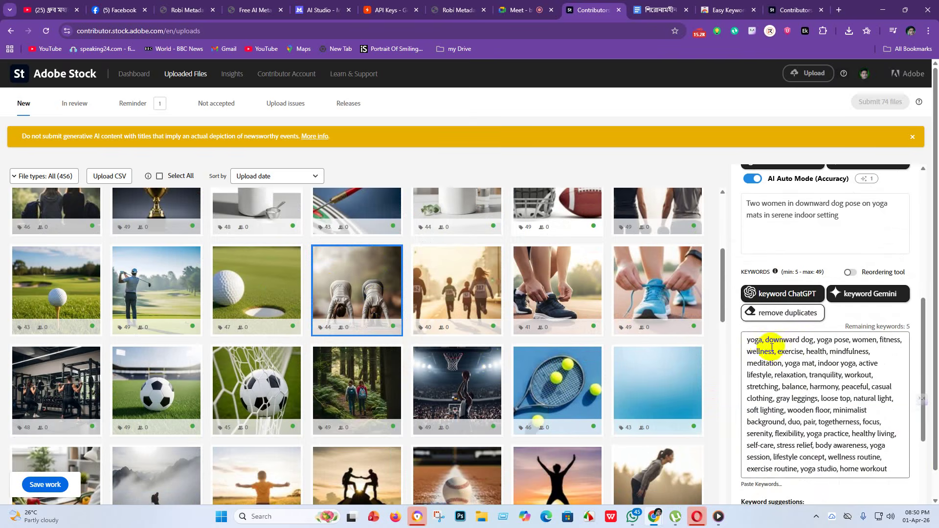
pyautogui.click(457, 293)
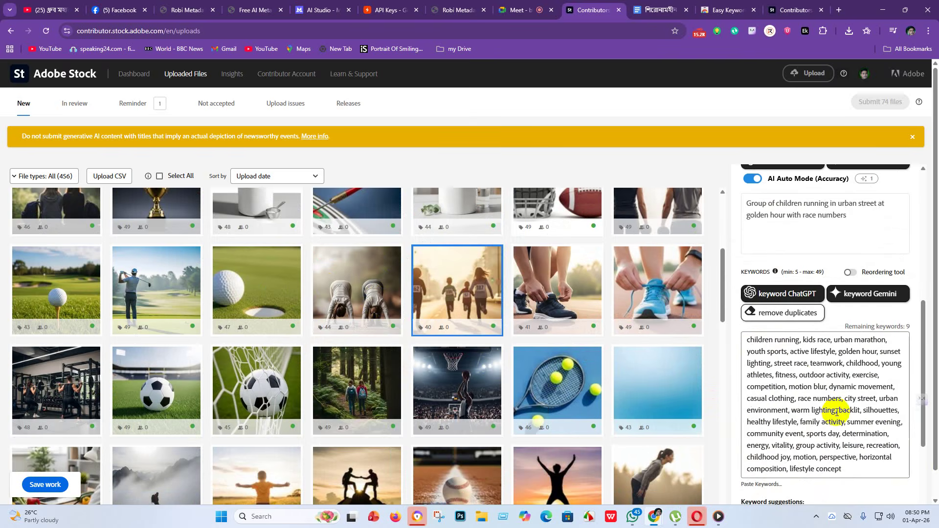
pyautogui.click(557, 289)
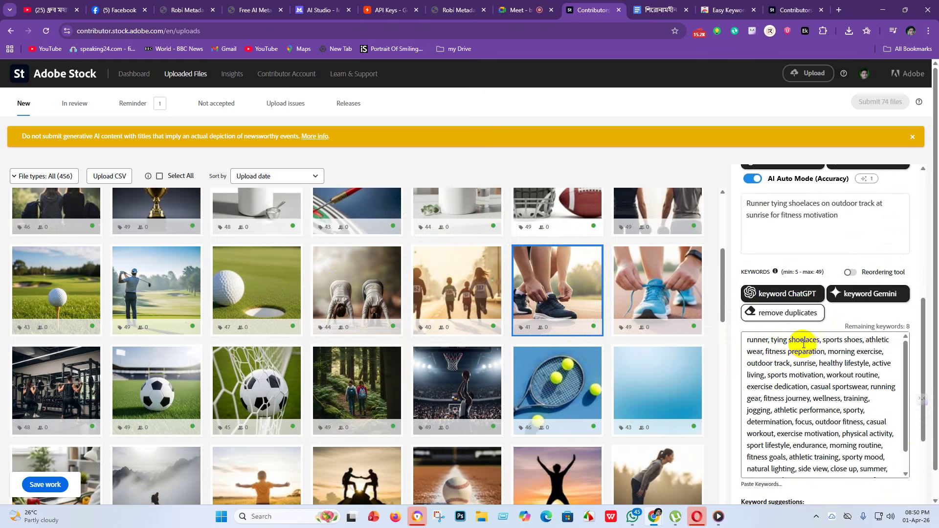
pyautogui.click(563, 386)
pyautogui.scroll(-5, 362, 255)
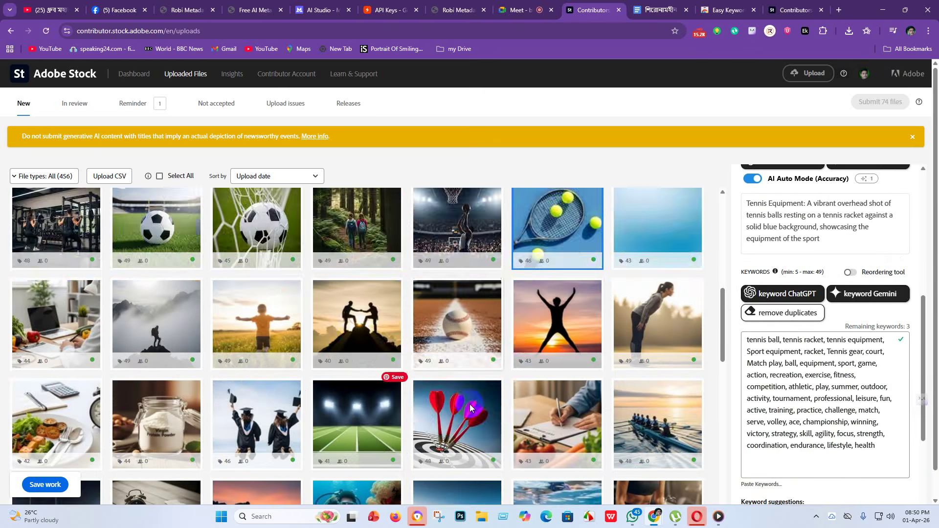
# - Check metadata on the mountain summit, jumping silhouette, red darts, graduates, protein powder and healthy lunch images
pyautogui.click(362, 255)
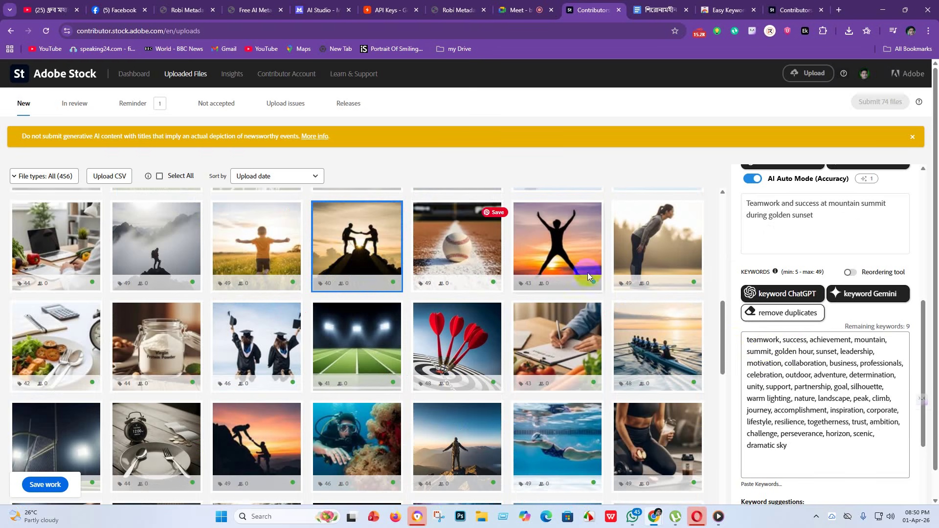
pyautogui.click(590, 257)
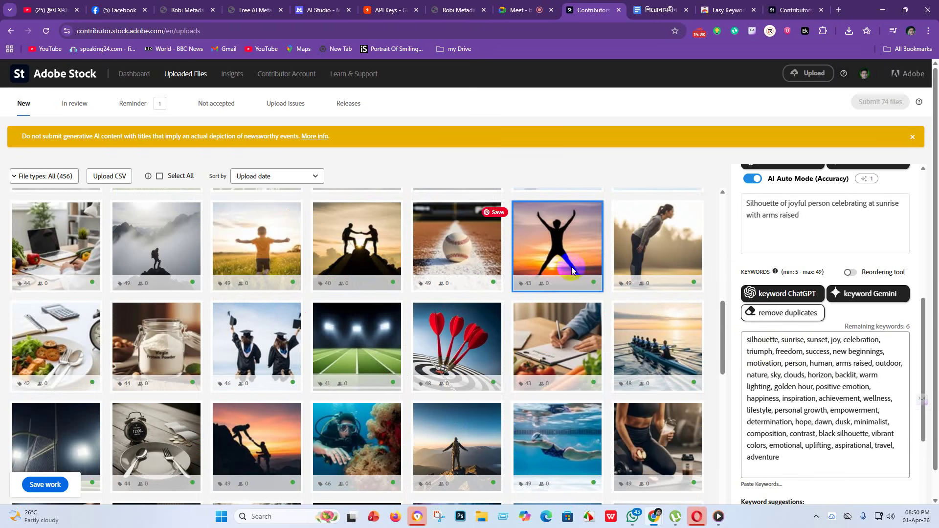
pyautogui.click(450, 352)
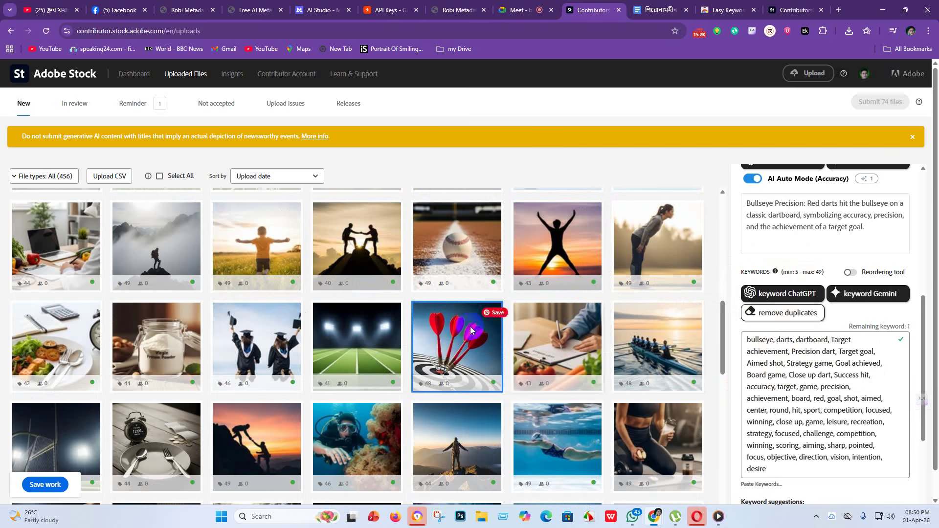
pyautogui.click(257, 342)
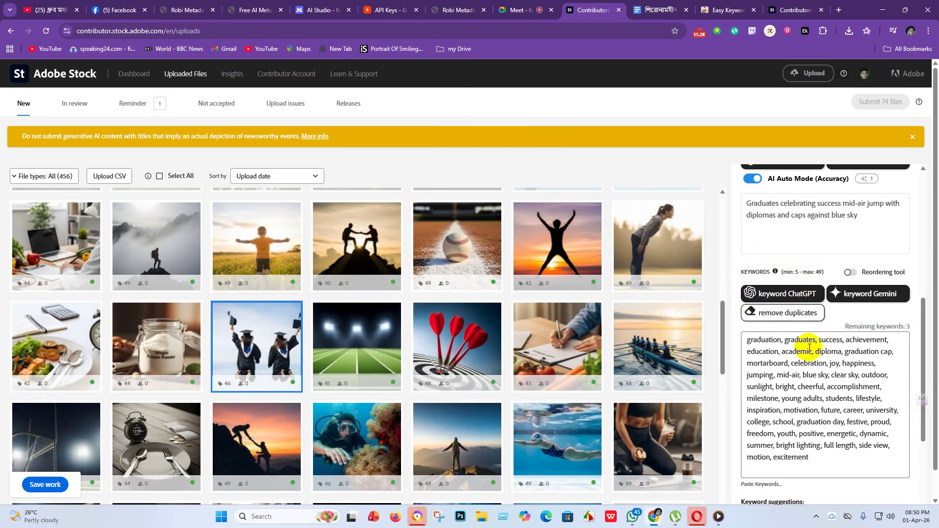
pyautogui.click(162, 347)
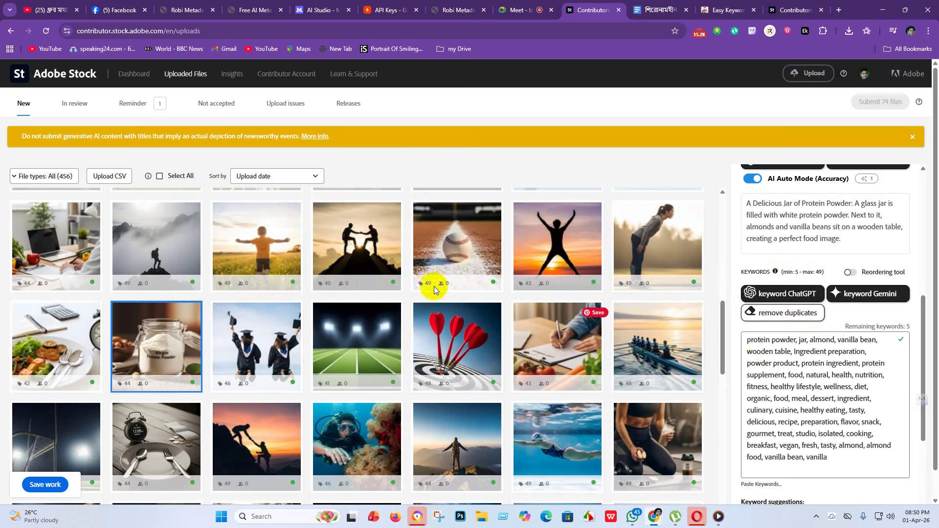
pyautogui.click(59, 344)
# - Review AI metadata on the dark basketball, winter hiker and cat images
pyautogui.scroll(-4, 398, 404)
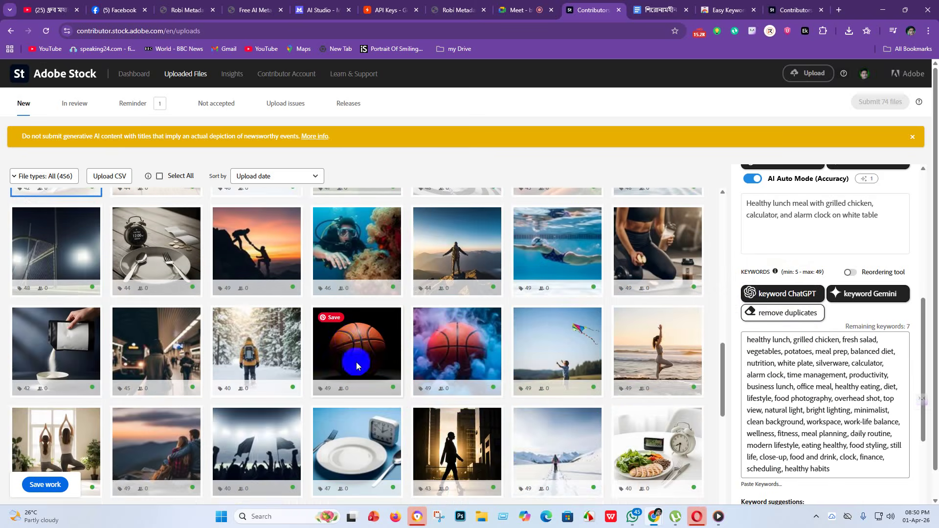
pyautogui.click(357, 342)
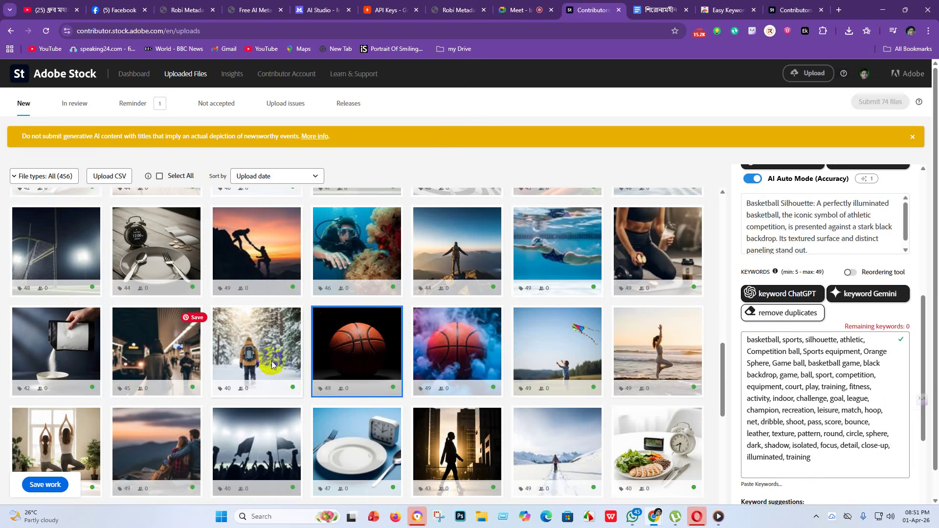
pyautogui.click(256, 372)
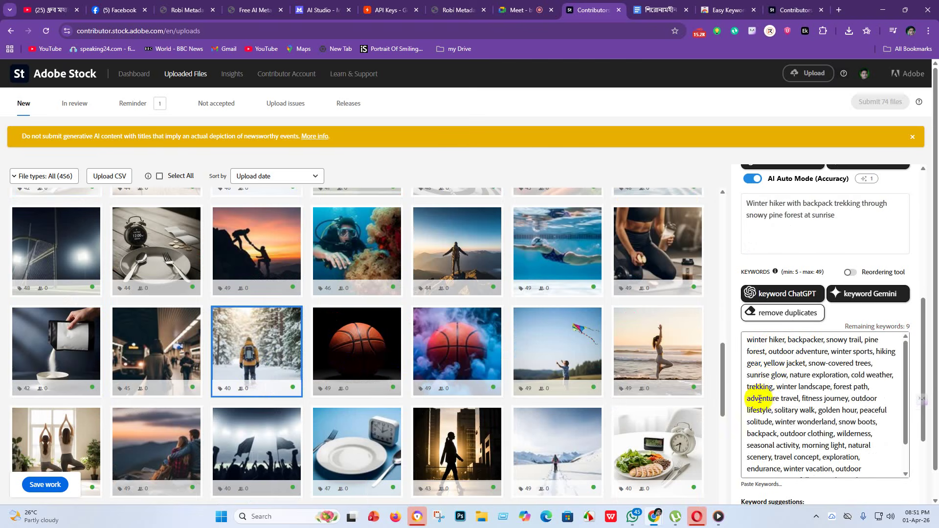
pyautogui.scroll(-10, 529, 320)
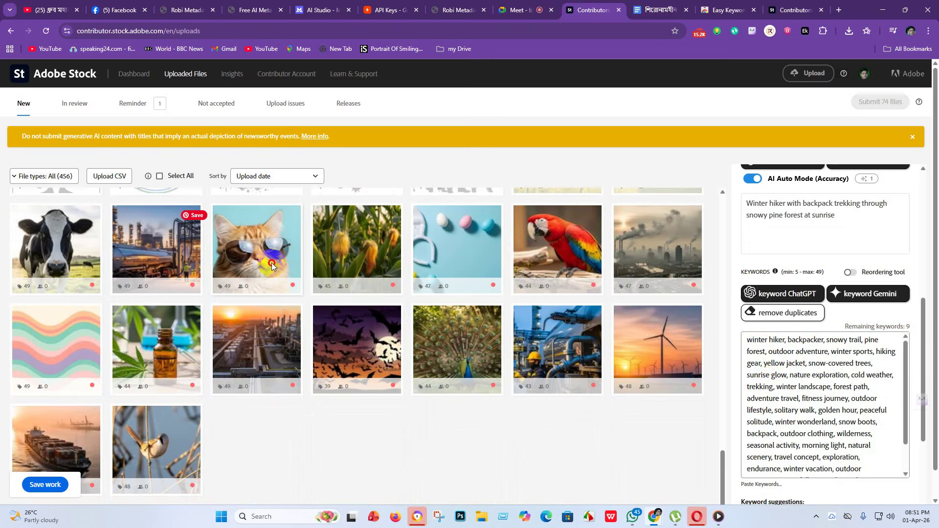
pyautogui.click(272, 265)
pyautogui.moveTo(316, 309); pyautogui.dragTo(736, 315)
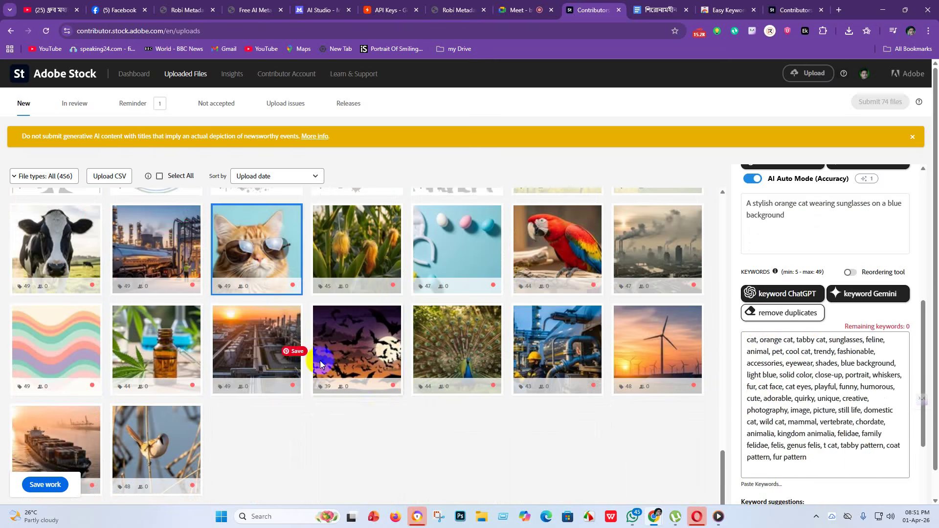
pyautogui.moveTo(320, 361); pyautogui.dragTo(479, 346)
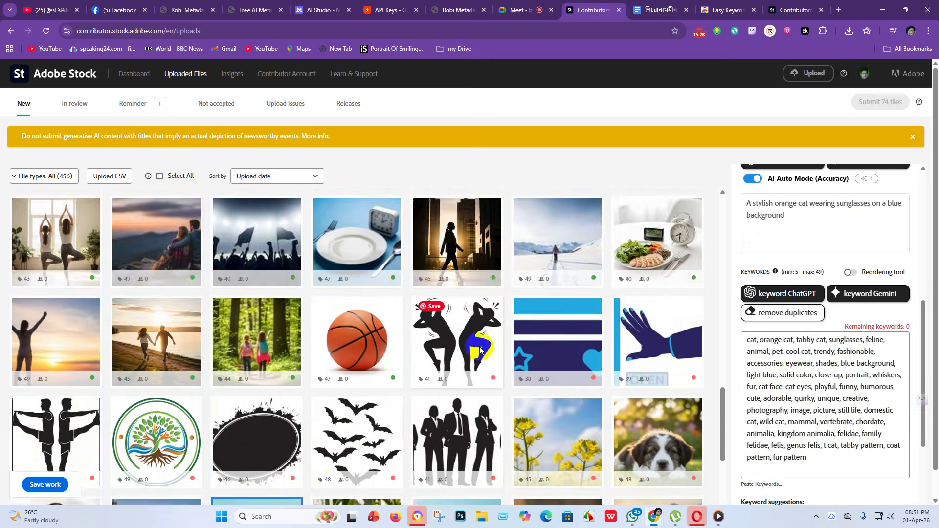
# - Confirm the first soccer ball photo's 'Soaring Soccer Ball' title, Sports category and 48 keywords
pyautogui.scroll(15, 479, 346)
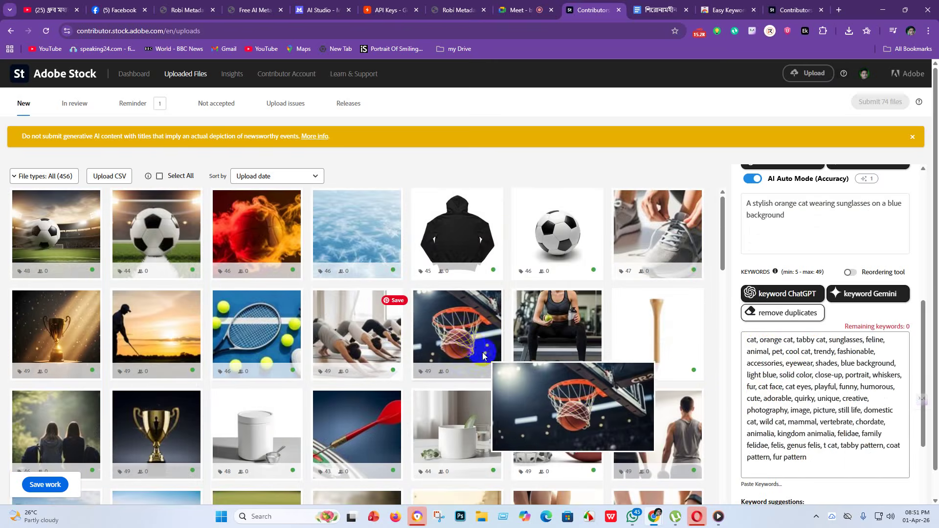
pyautogui.click(53, 234)
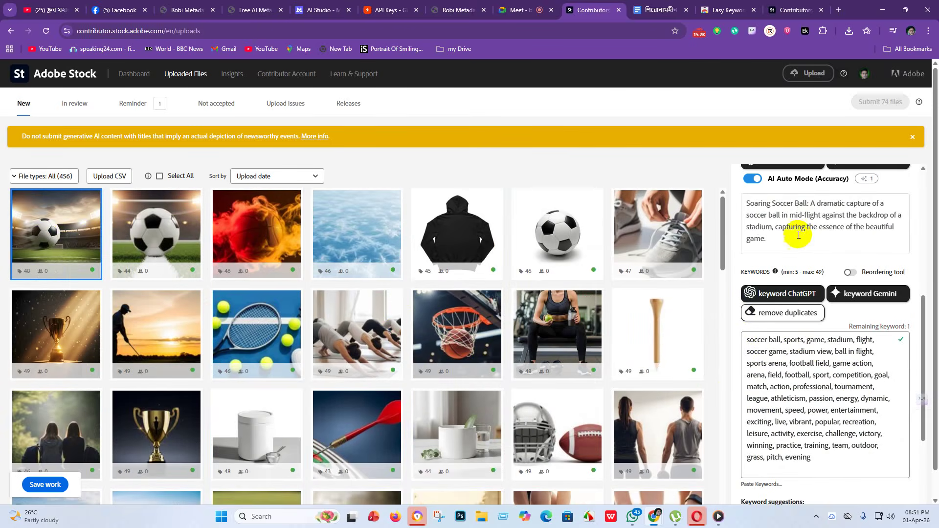
pyautogui.scroll(1, 796, 231)
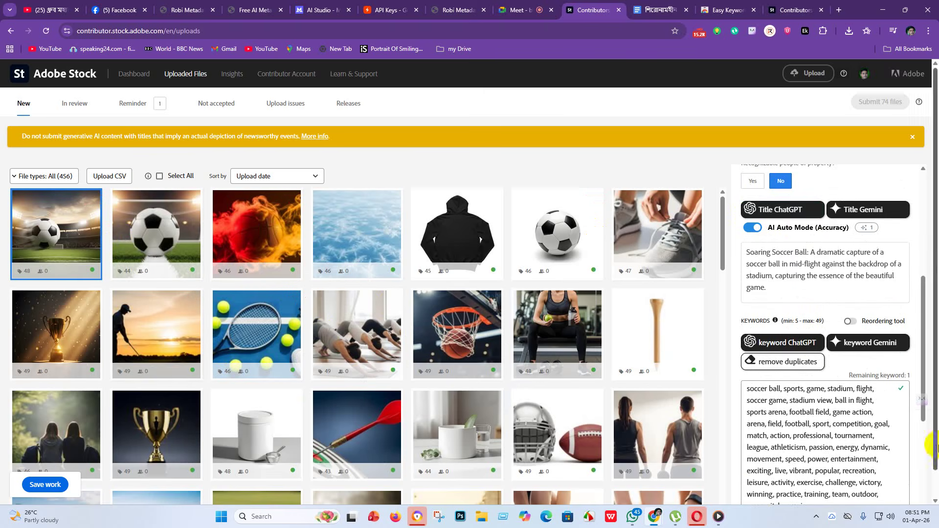
pyautogui.scroll(4, 738, 383)
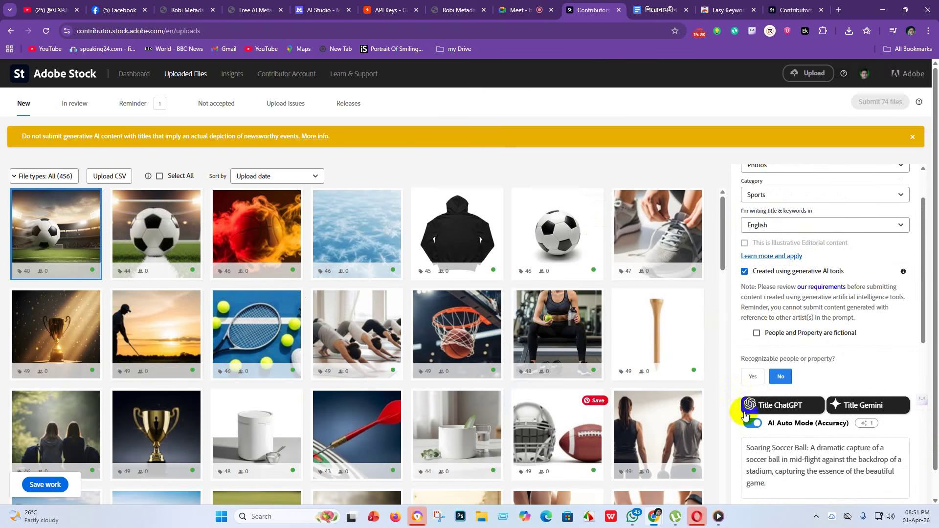
# - Mark the soccer ball image's people and property as fictional
pyautogui.click(756, 333)
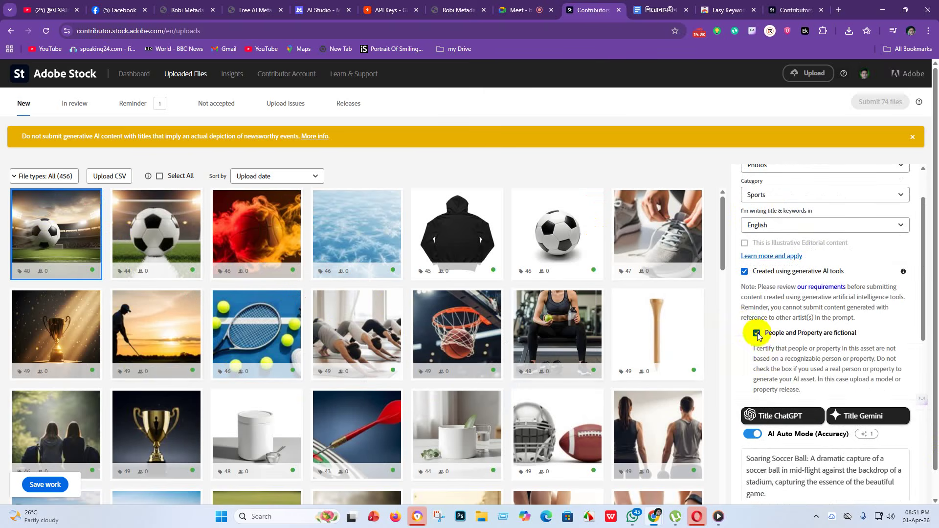
pyautogui.scroll(-5, 768, 434)
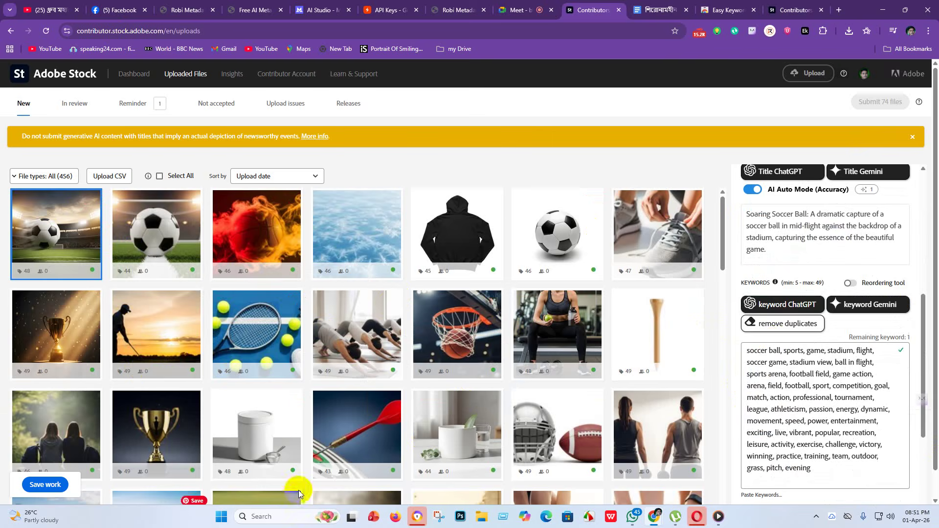
pyautogui.scroll(-10, 298, 490)
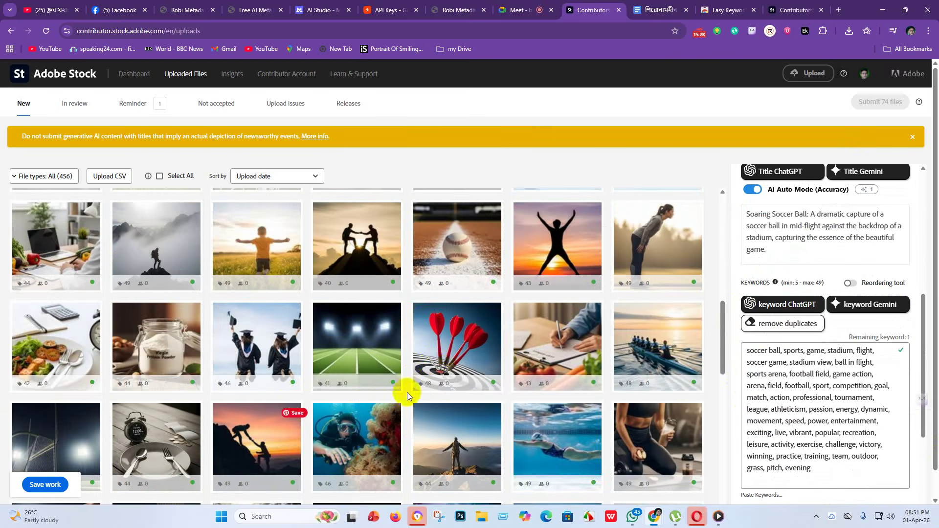
pyautogui.scroll(-4, 401, 397)
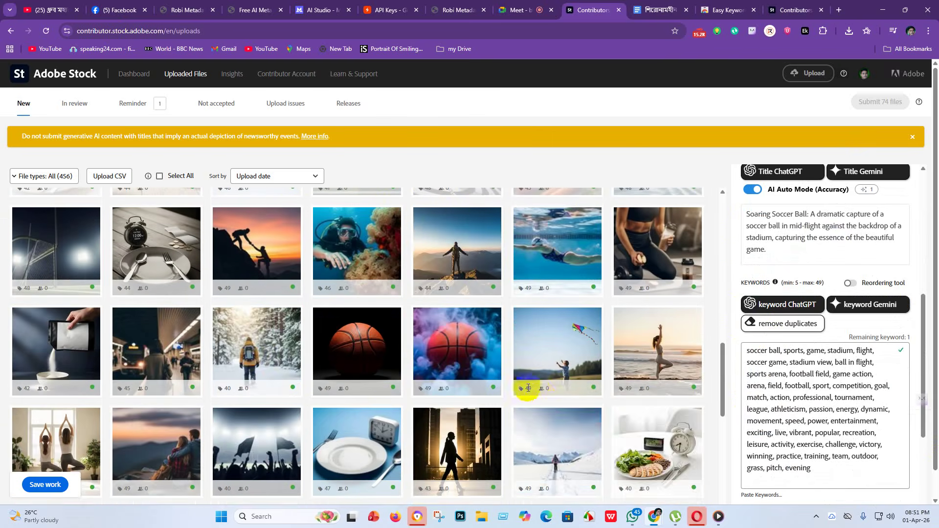
pyautogui.scroll(-3, 313, 374)
pyautogui.scroll(-2, 443, 409)
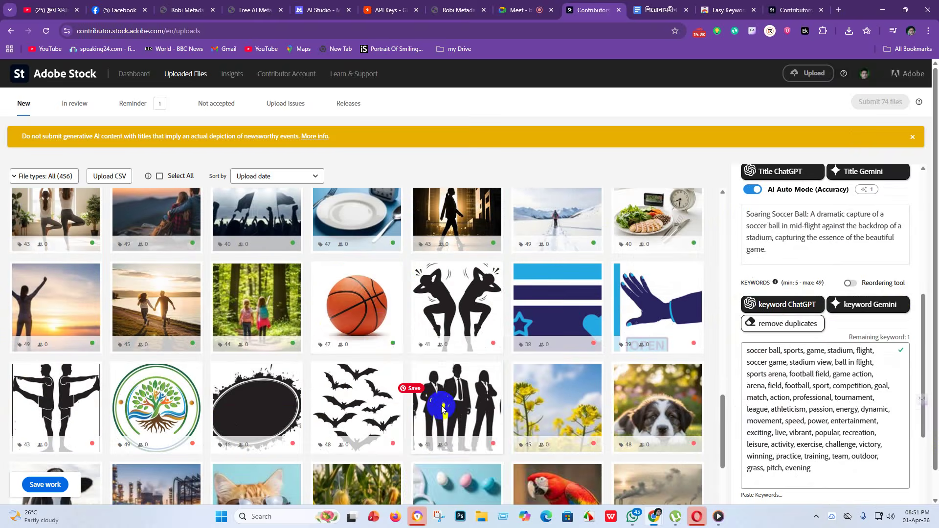
# - Select all 74 files through the basketball and mark their people and property fictional
pyautogui.keyDown('shift'); pyautogui.click(373, 322); pyautogui.keyUp('shift')
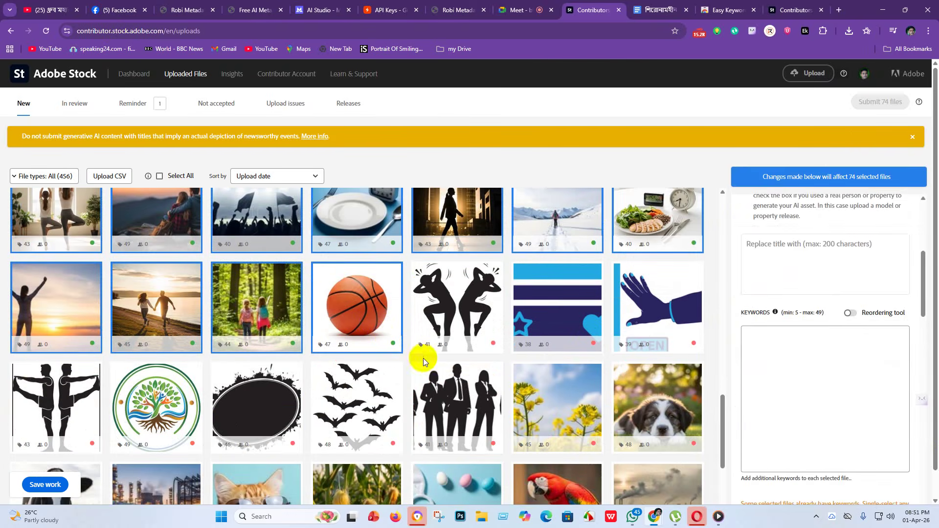
pyautogui.scroll(4, 804, 293)
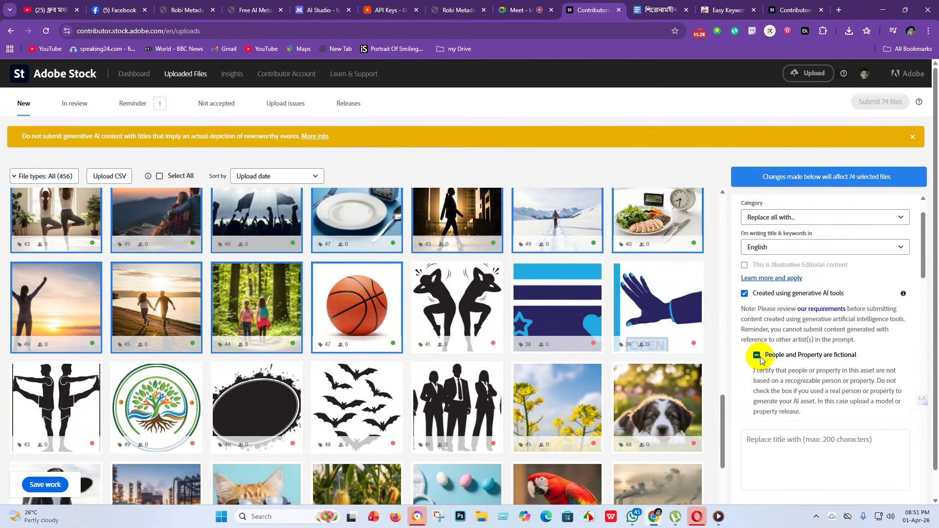
pyautogui.click(756, 356)
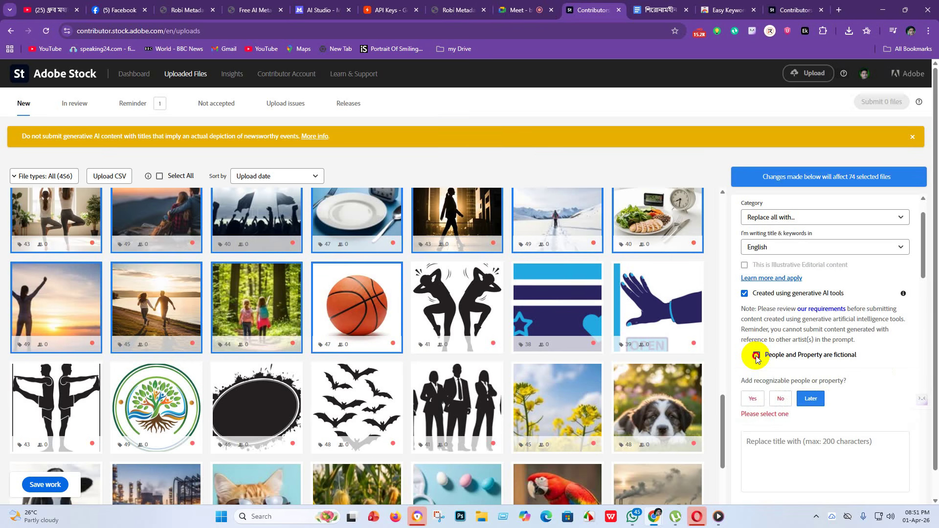
pyautogui.click(756, 356)
pyautogui.click(756, 356)
pyautogui.click(756, 356)
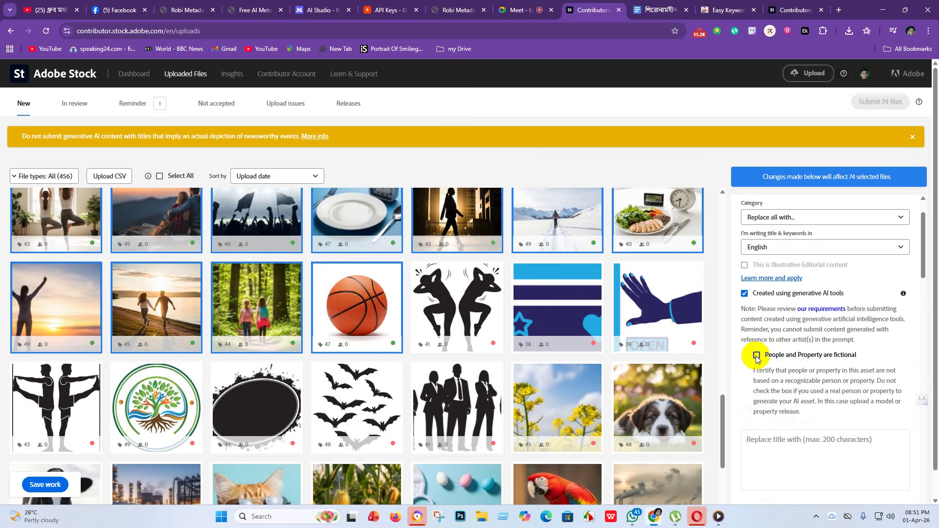
pyautogui.scroll(-3, 761, 391)
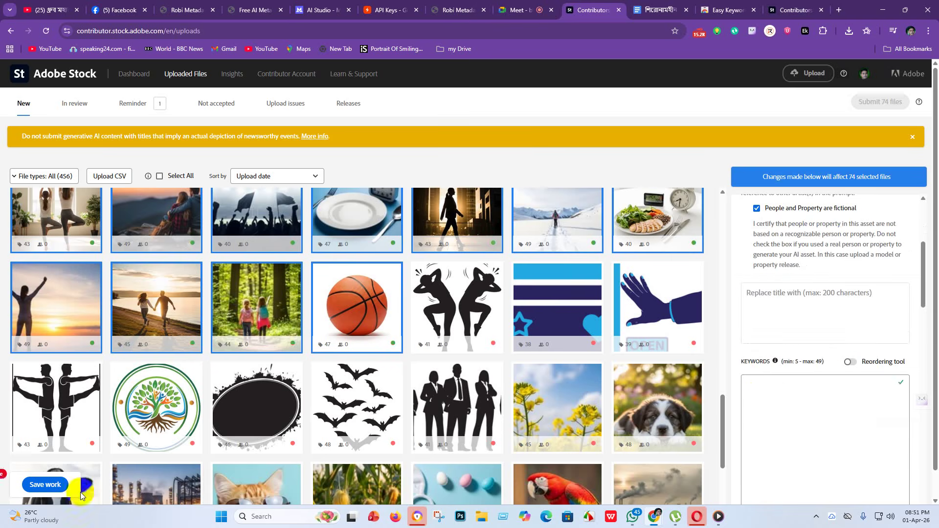
# - Save the batch changes to the 74 files and check the basketball image's AI title
pyautogui.click(54, 485)
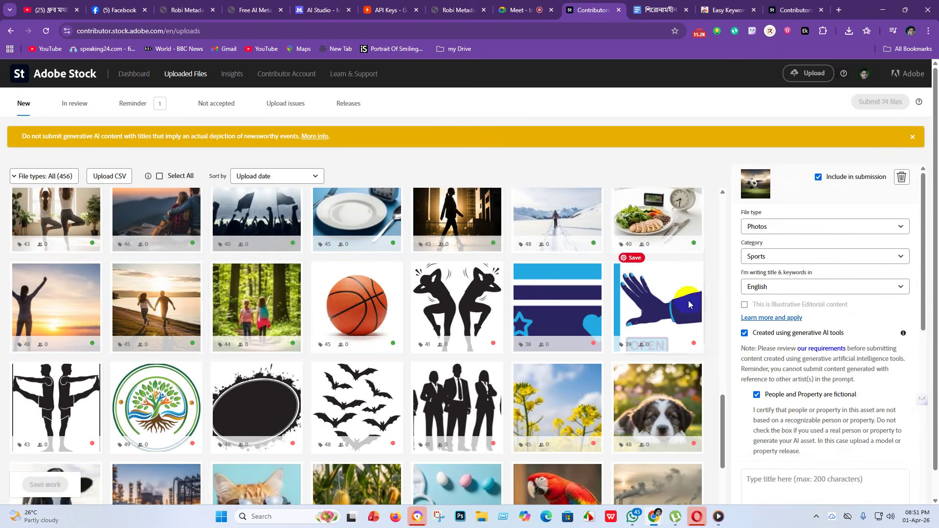
pyautogui.click(363, 273)
pyautogui.scroll(-3, 831, 357)
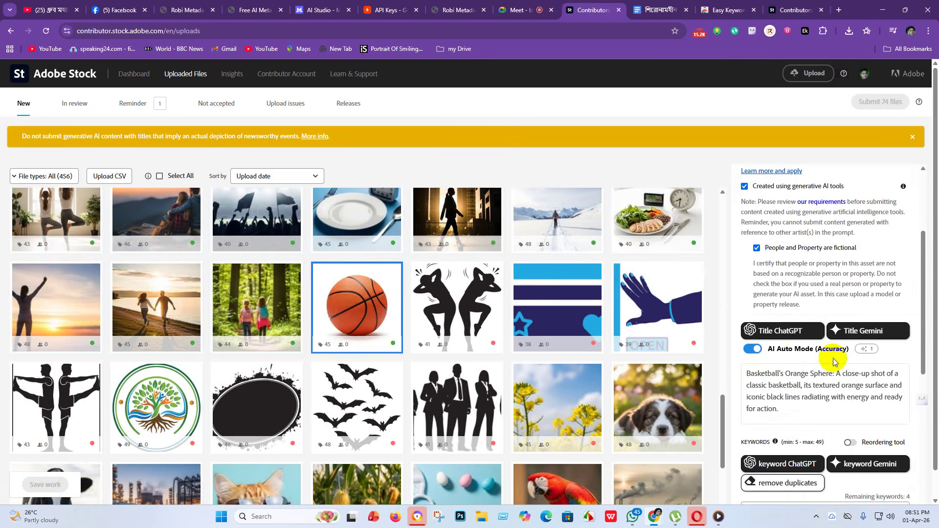
pyautogui.scroll(-4, 773, 391)
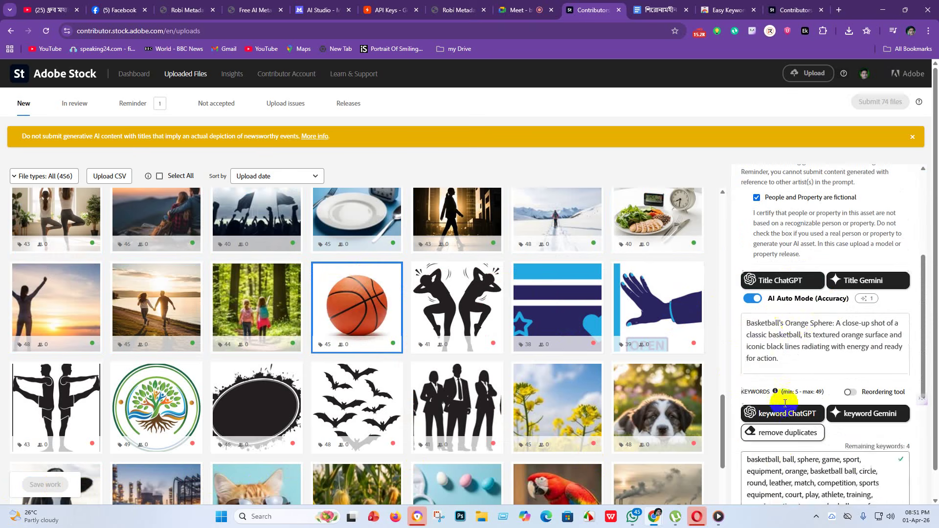
pyautogui.scroll(-2, 95, 415)
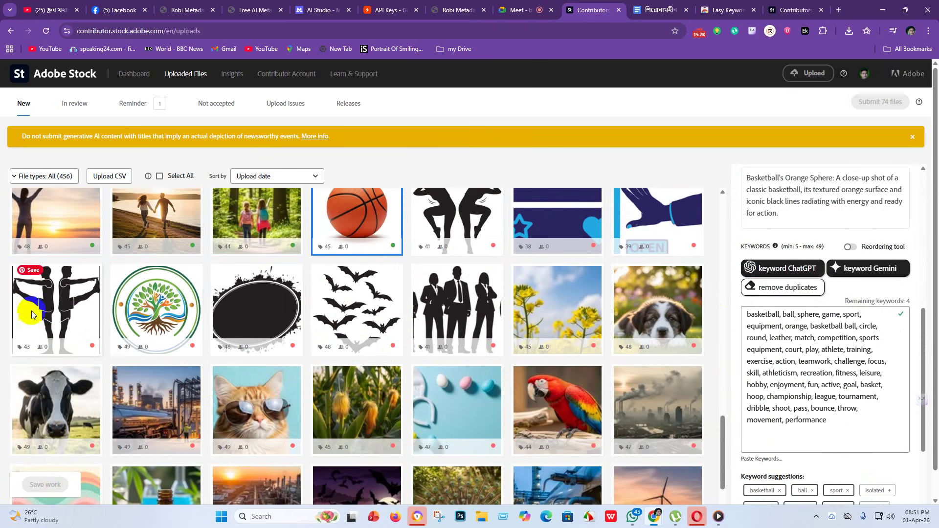
# - Review AI titles and keywords for the dancer silhouette, black oval, bats, people silhouette and puppy images
pyautogui.click(92, 341)
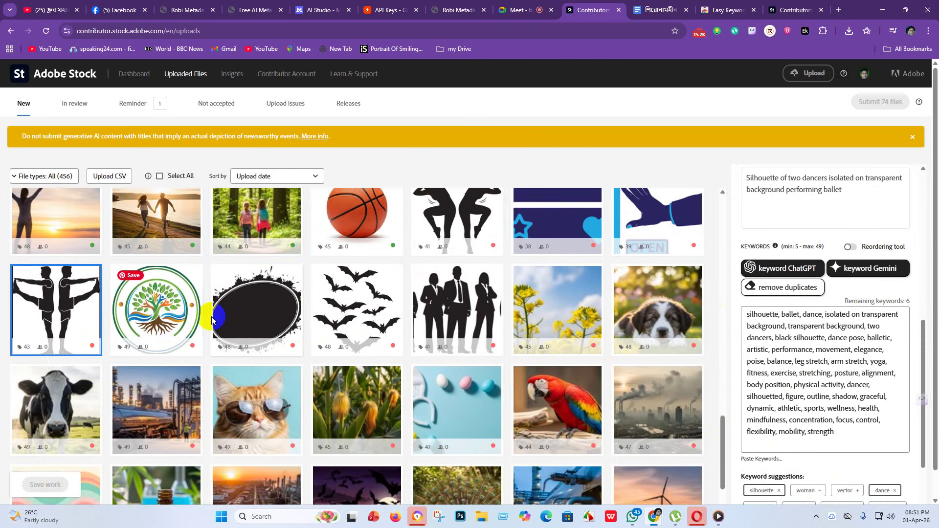
pyautogui.click(254, 315)
pyautogui.click(386, 331)
pyautogui.click(456, 313)
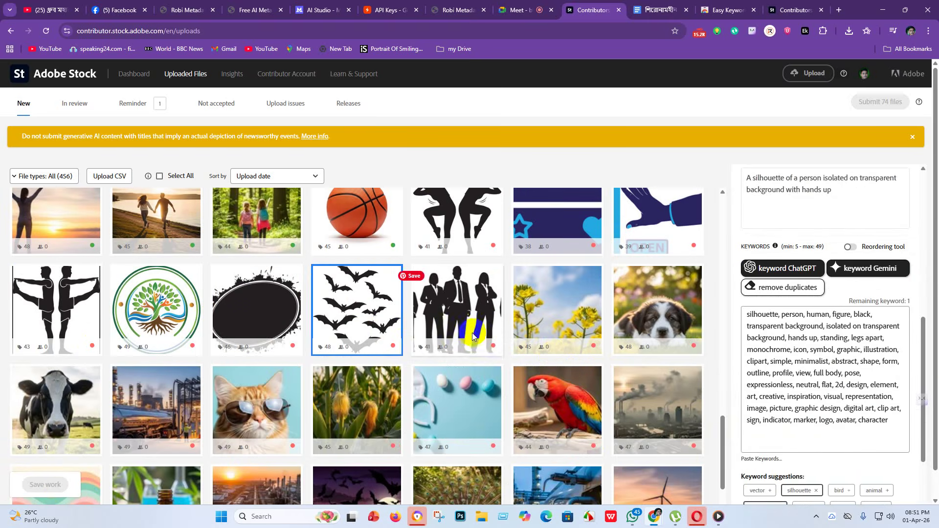
pyautogui.click(664, 335)
pyautogui.scroll(-3, 474, 370)
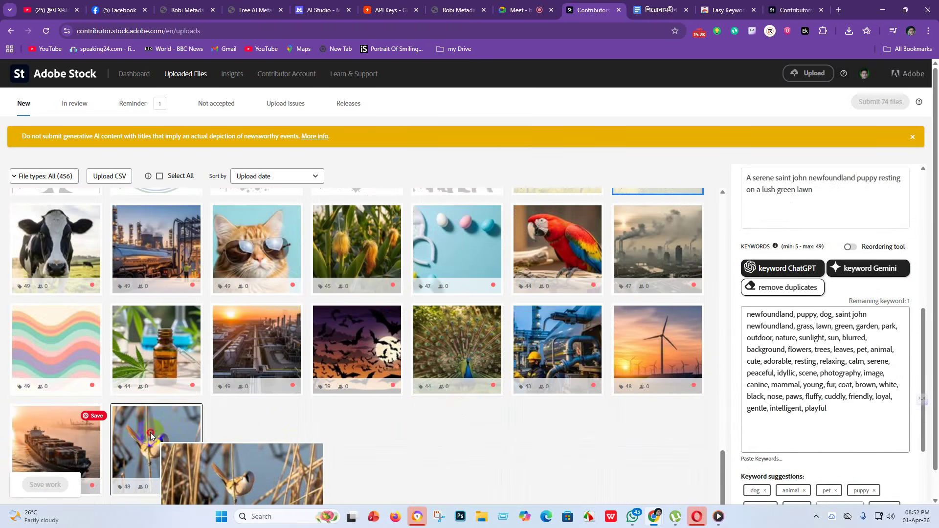
# - Mark the 17 files from the puppy to the bird as fictional and save
pyautogui.keyDown('shift'); pyautogui.click(168, 431); pyautogui.keyUp('shift')
pyautogui.scroll(3, 792, 305)
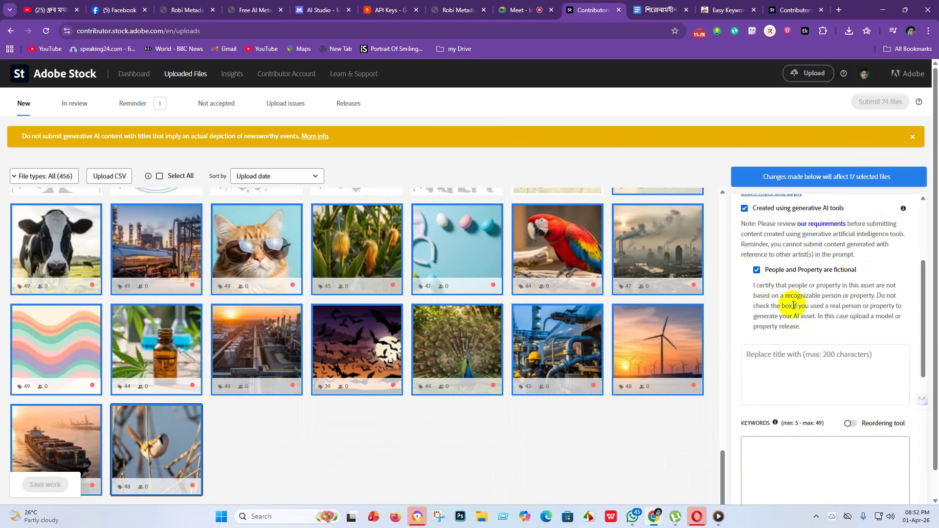
pyautogui.click(756, 271)
pyautogui.click(756, 272)
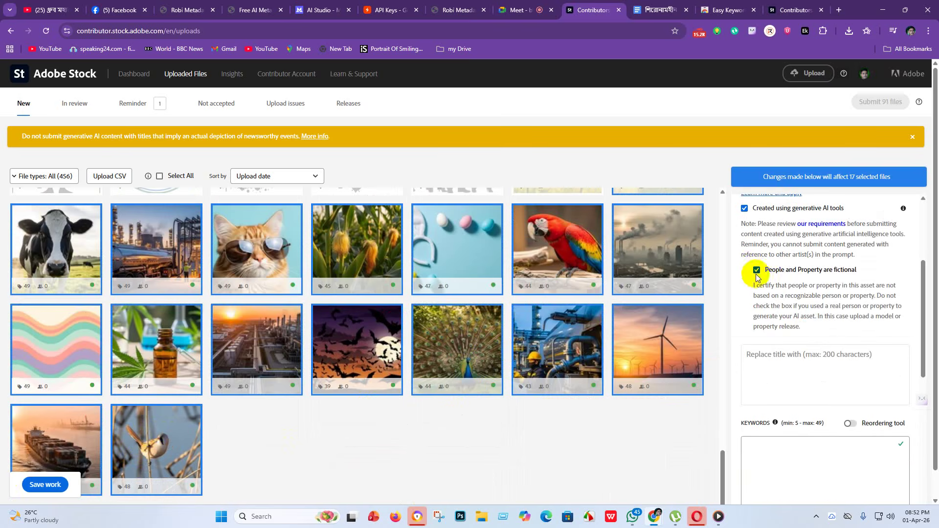
pyautogui.click(45, 484)
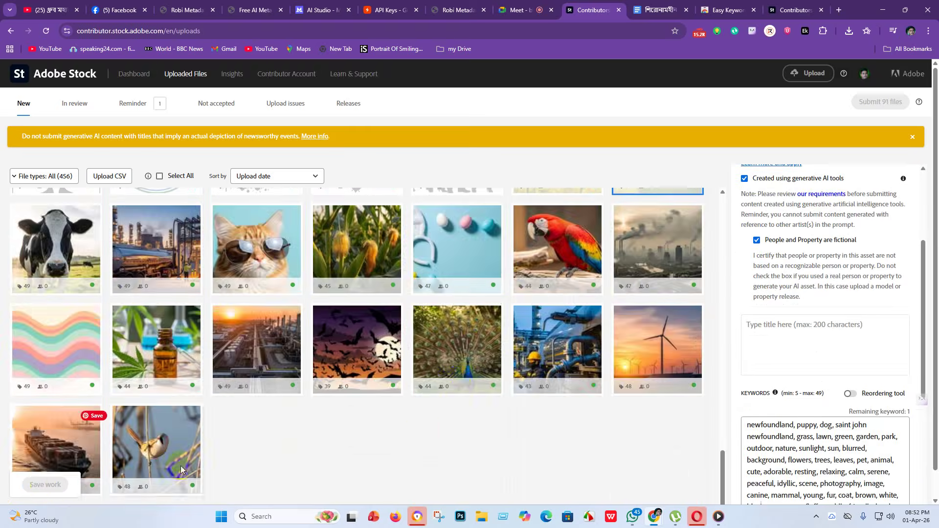
# - Compare the AI titles of the dancing-women and star-and-heart uploads
pyautogui.scroll(5, 456, 420)
pyautogui.click(495, 375)
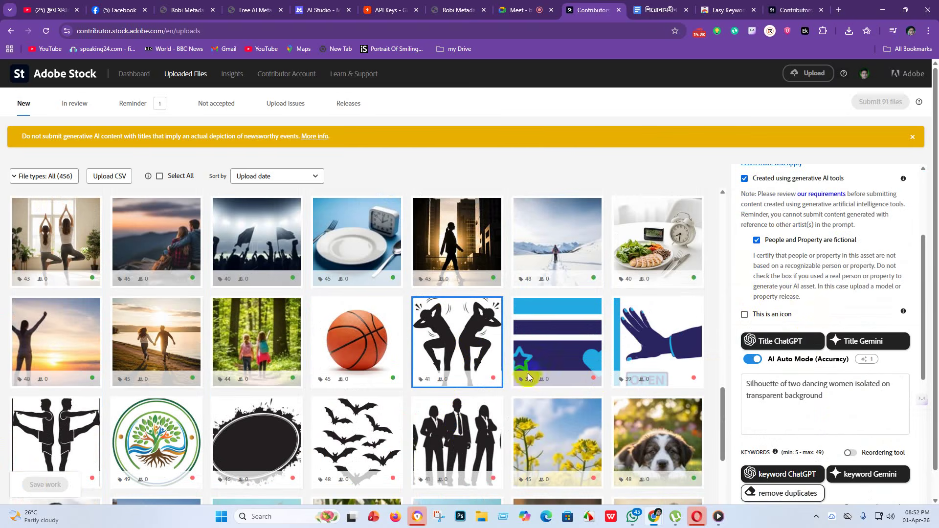
pyautogui.click(568, 367)
pyautogui.click(450, 367)
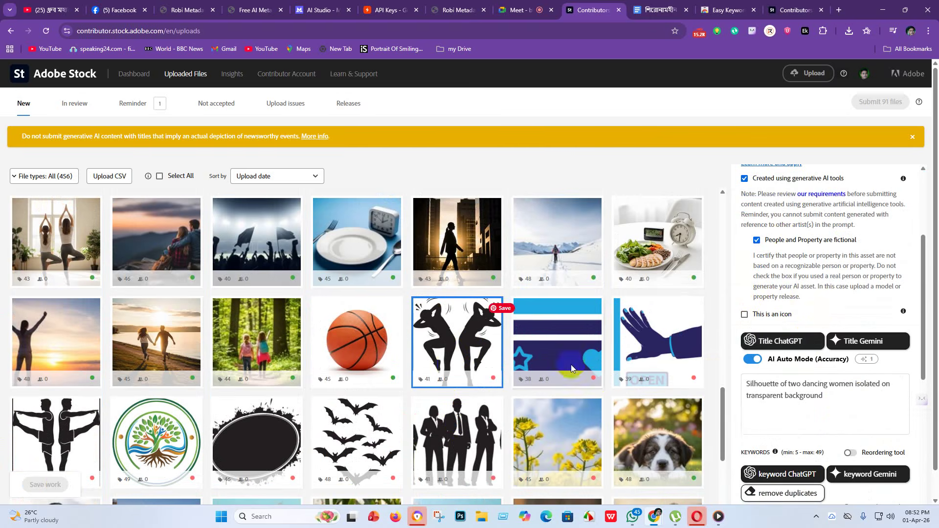
pyautogui.scroll(-2, 838, 379)
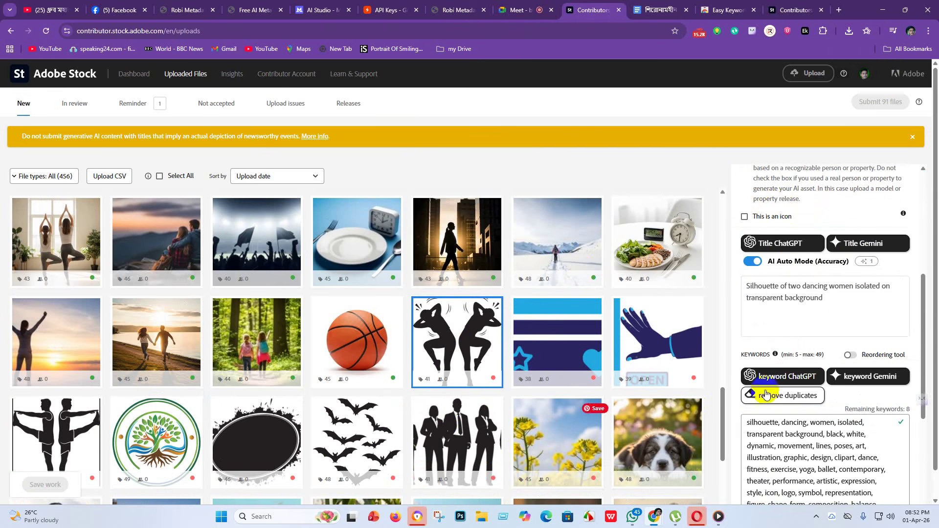
pyautogui.scroll(2, 831, 342)
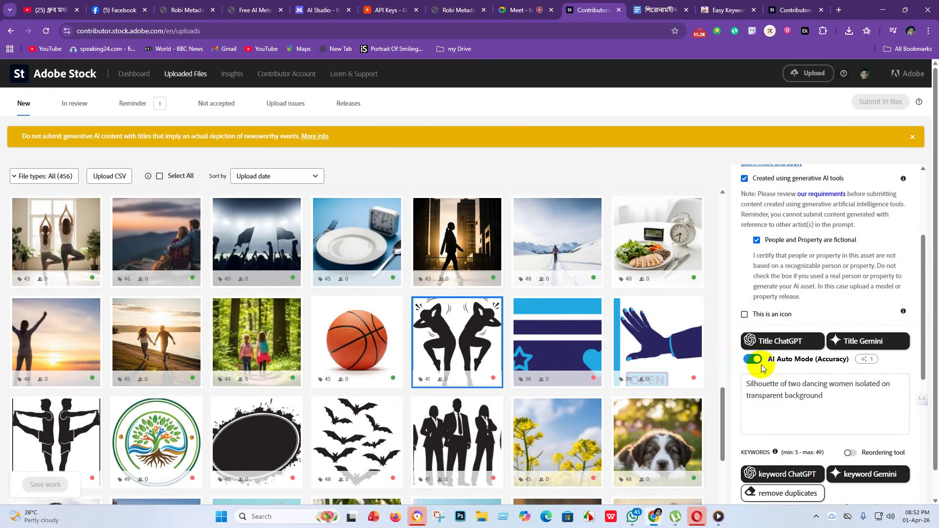
pyautogui.click(577, 352)
pyautogui.click(465, 364)
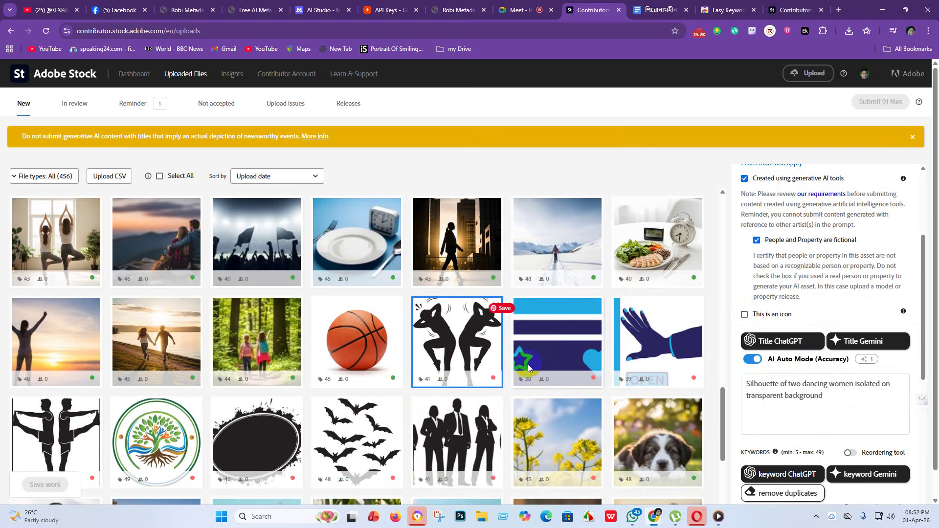
pyautogui.scroll(2, 785, 282)
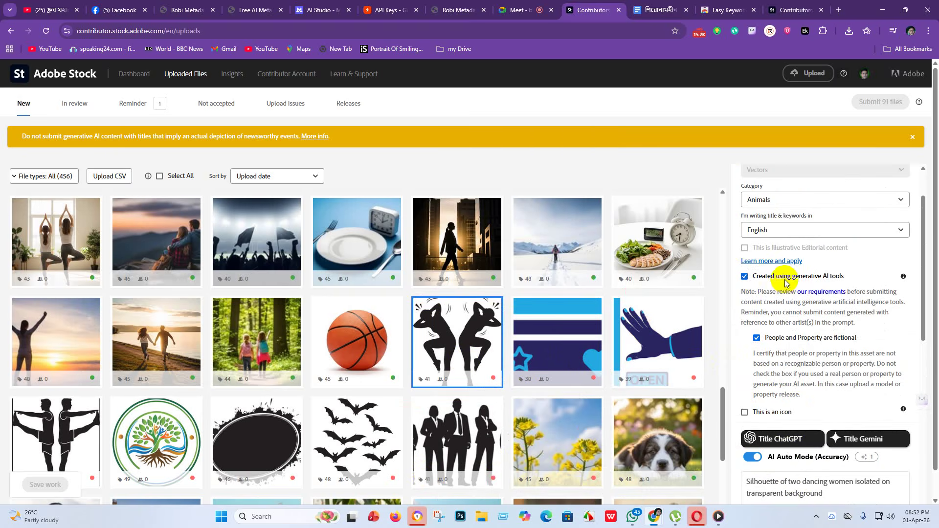
# - Flag the dancing-women upload as AI-generated with fictional people and property
pyautogui.click(744, 277)
pyautogui.click(744, 276)
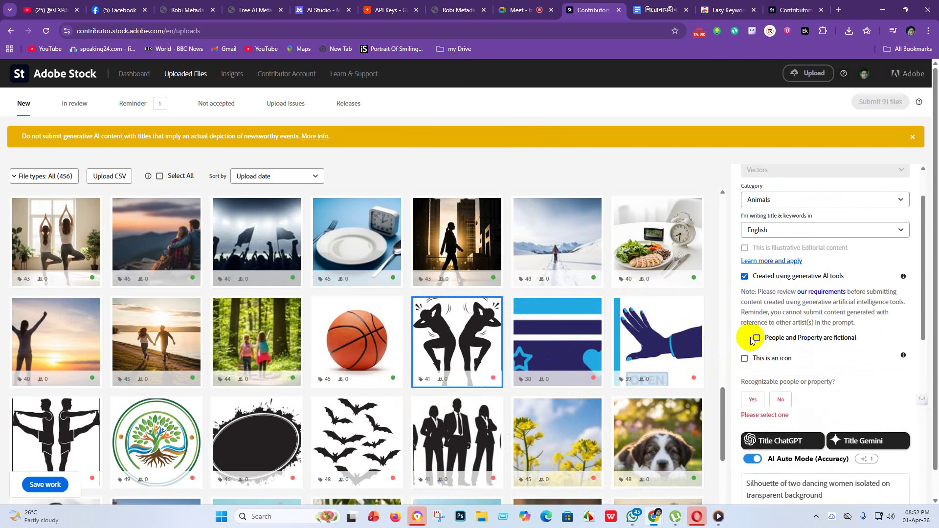
pyautogui.click(756, 338)
pyautogui.scroll(-2, 786, 391)
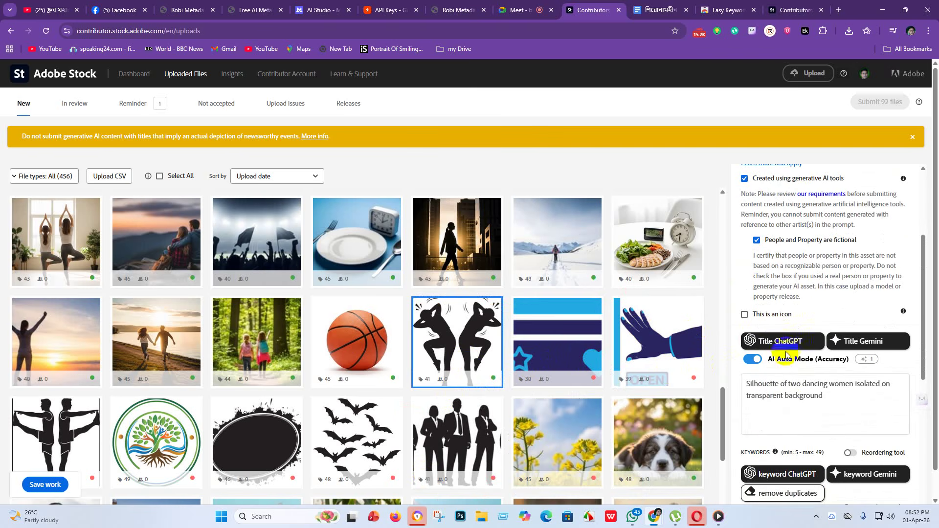
# - Mark the star-and-heart upload's people and property as fictional and save
pyautogui.click(578, 355)
pyautogui.click(757, 240)
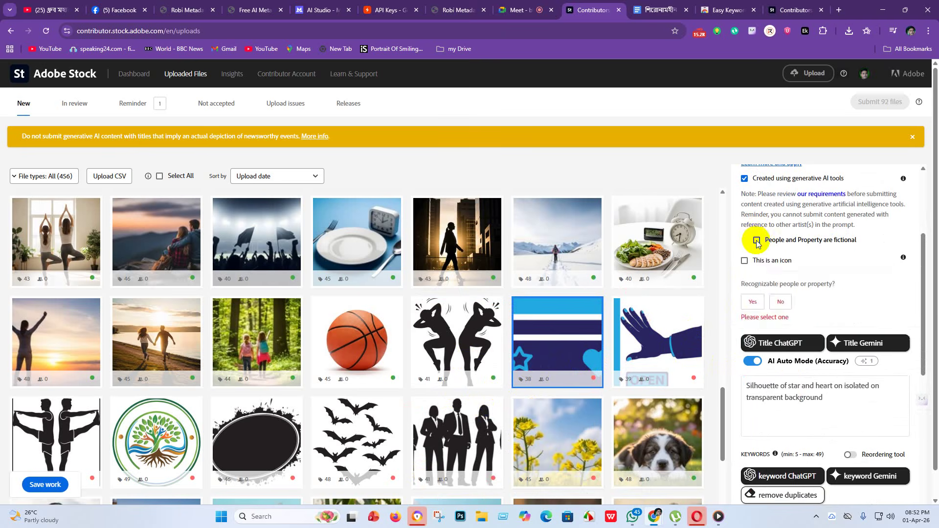
pyautogui.click(756, 240)
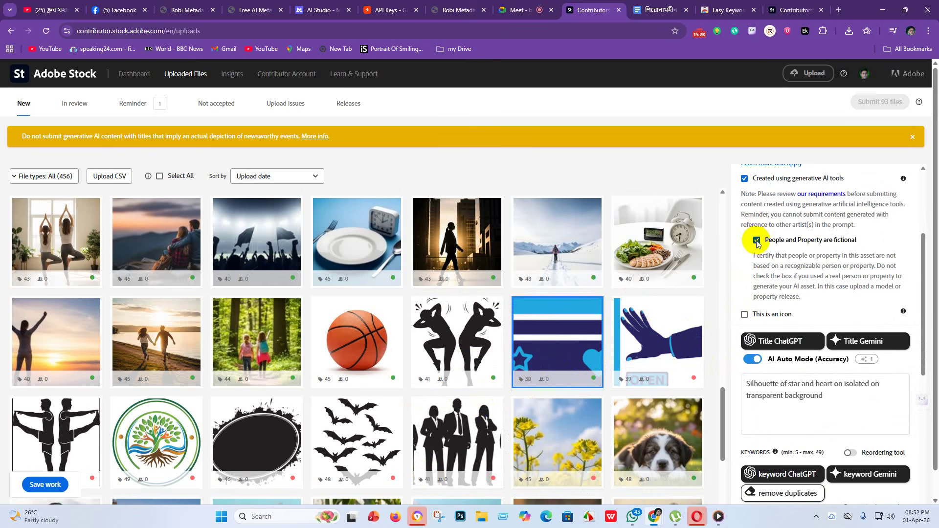
pyautogui.click(44, 494)
# - Mark the hand-on-door upload's people and property as fictional and save
pyautogui.click(694, 382)
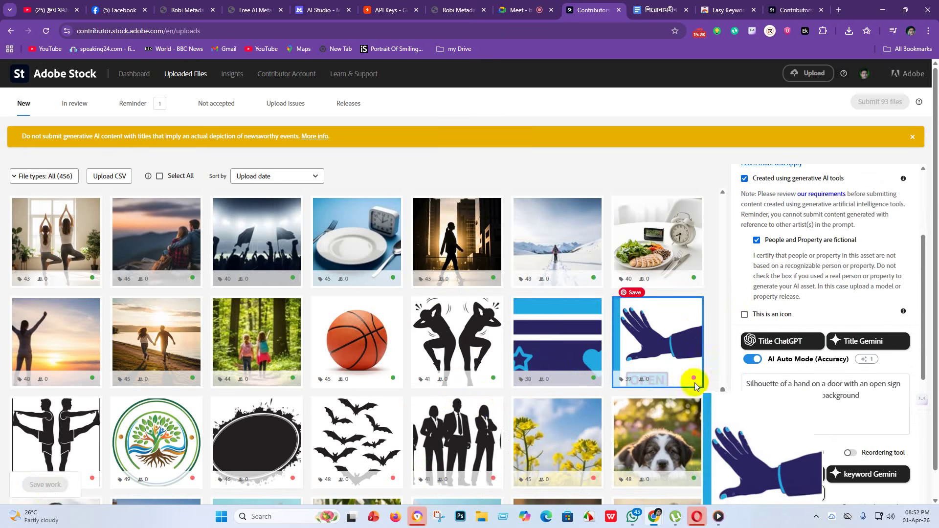
pyautogui.click(756, 241)
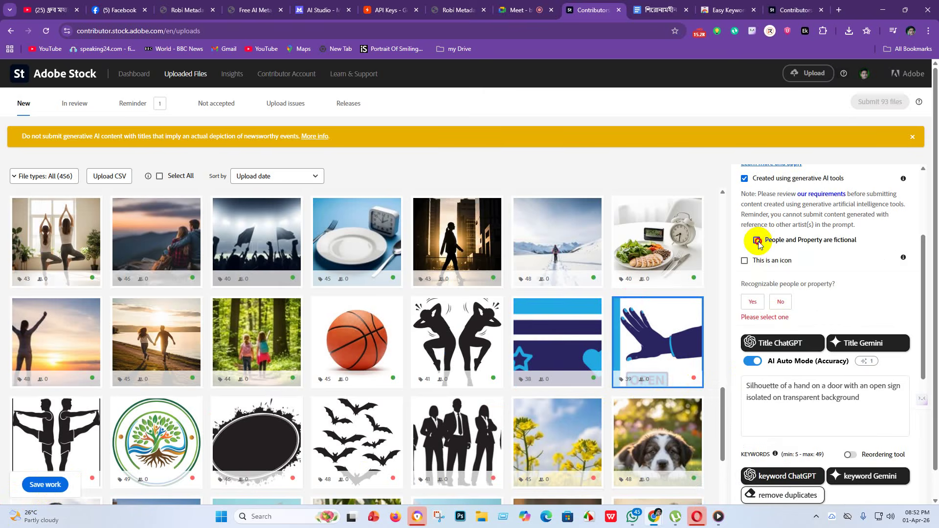
pyautogui.click(756, 240)
pyautogui.click(51, 487)
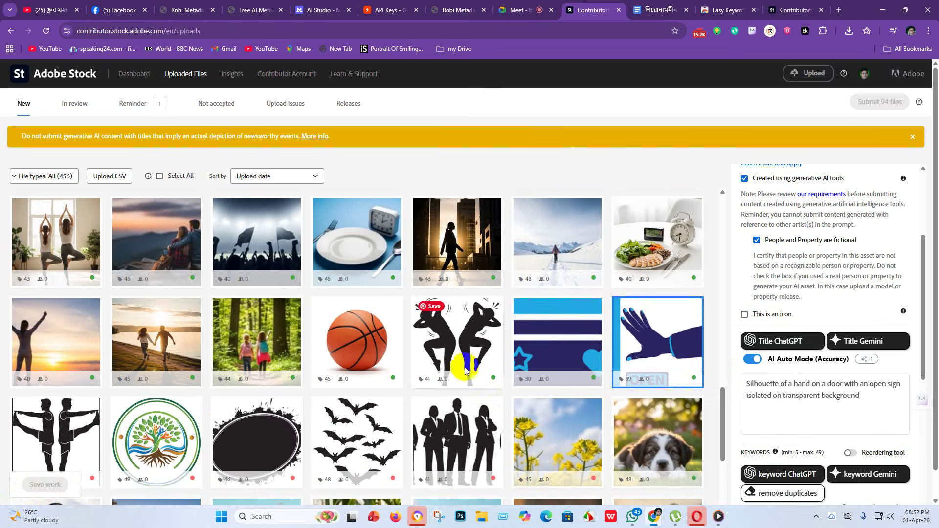
# - Flag the row of seven files through the yellow flowers as AI-generated and fictional, then save
pyautogui.scroll(-3, 440, 352)
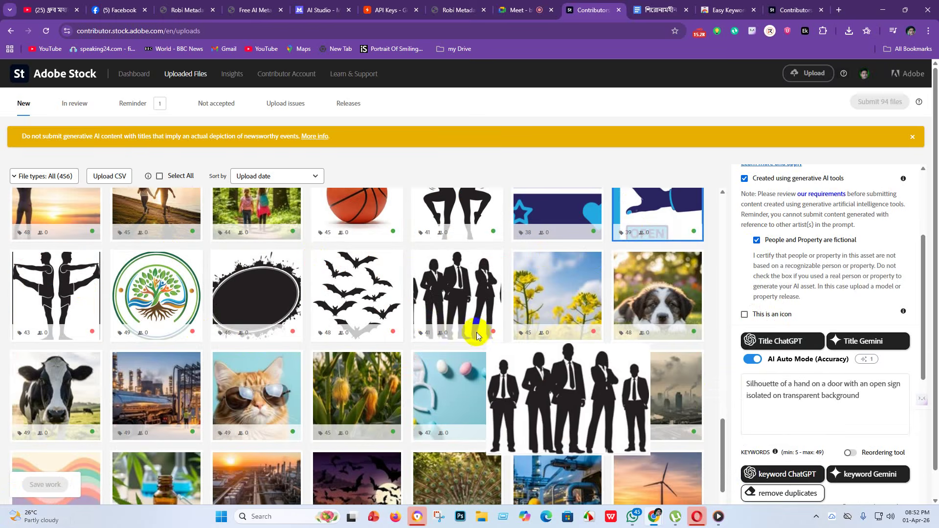
pyautogui.keyDown('shift'); pyautogui.click(573, 325); pyautogui.keyUp('shift')
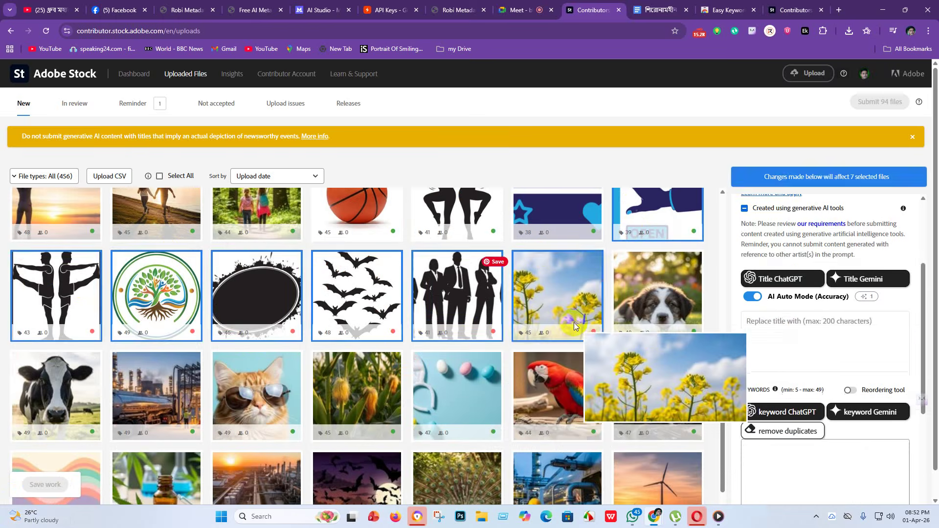
pyautogui.scroll(1, 826, 250)
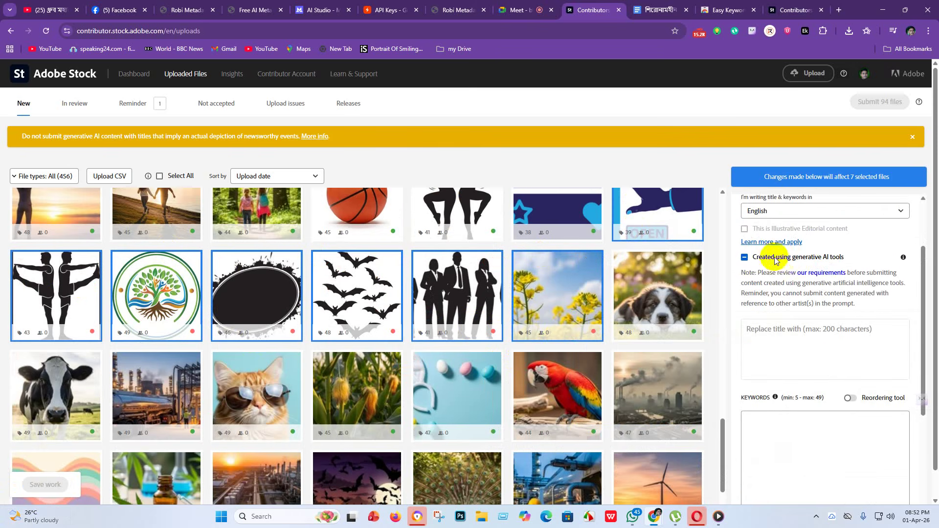
pyautogui.click(743, 259)
pyautogui.click(743, 259)
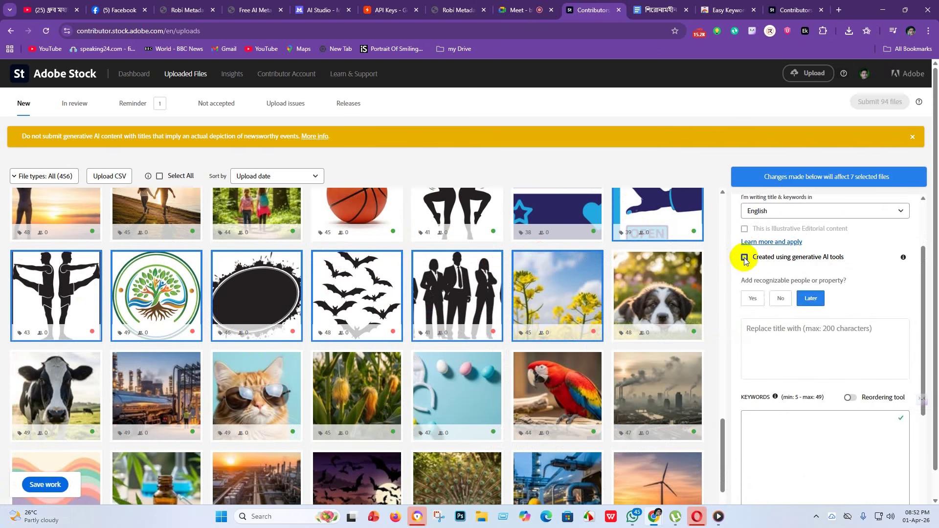
pyautogui.click(743, 259)
pyautogui.click(756, 319)
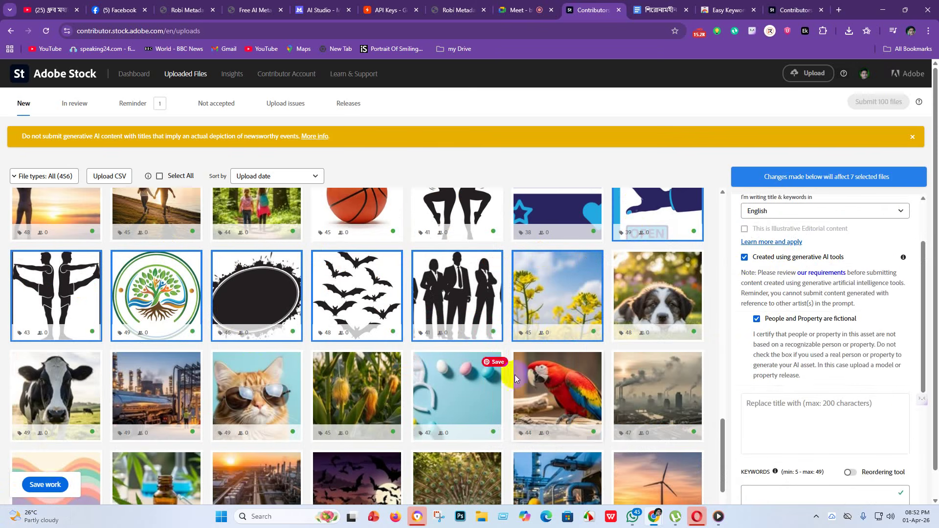
pyautogui.click(48, 486)
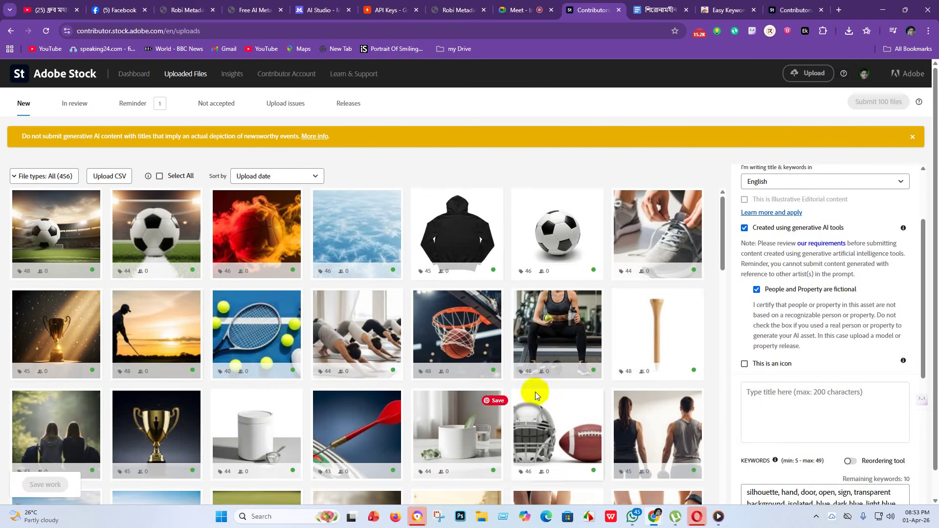
pyautogui.moveTo(466, 356)
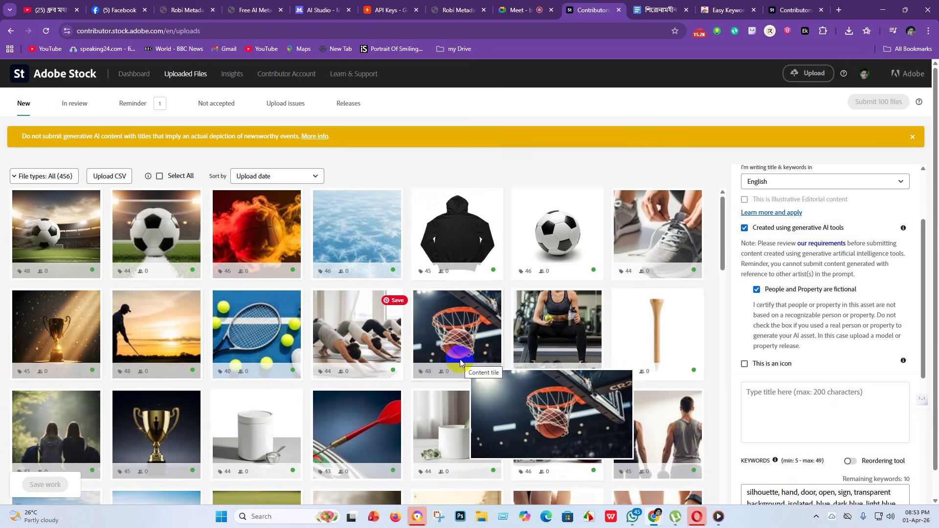
pyautogui.scroll(-20, 292, 344)
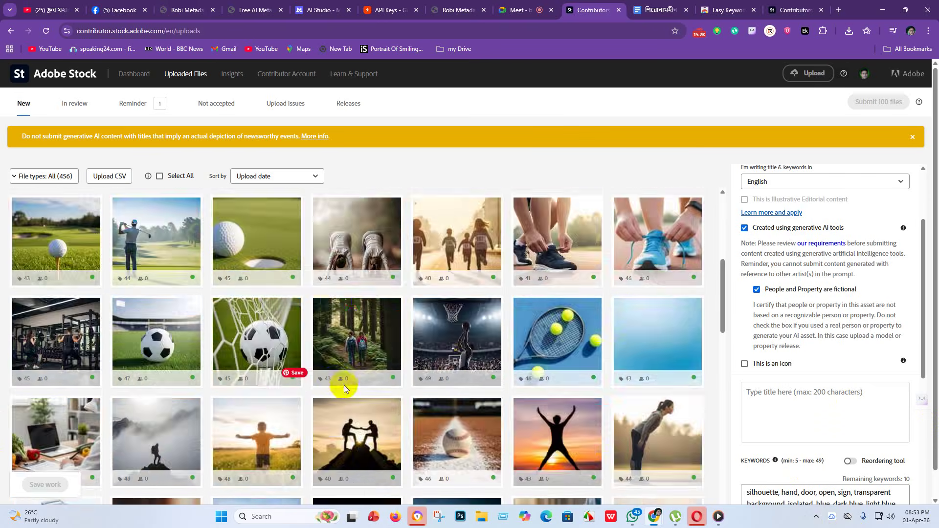
pyautogui.scroll(10, 339, 383)
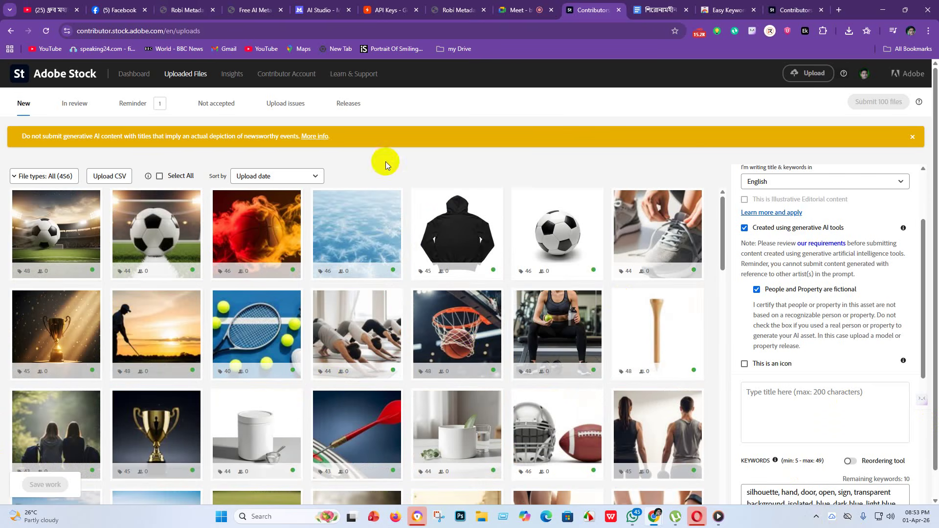
pyautogui.scroll(-15, 401, 211)
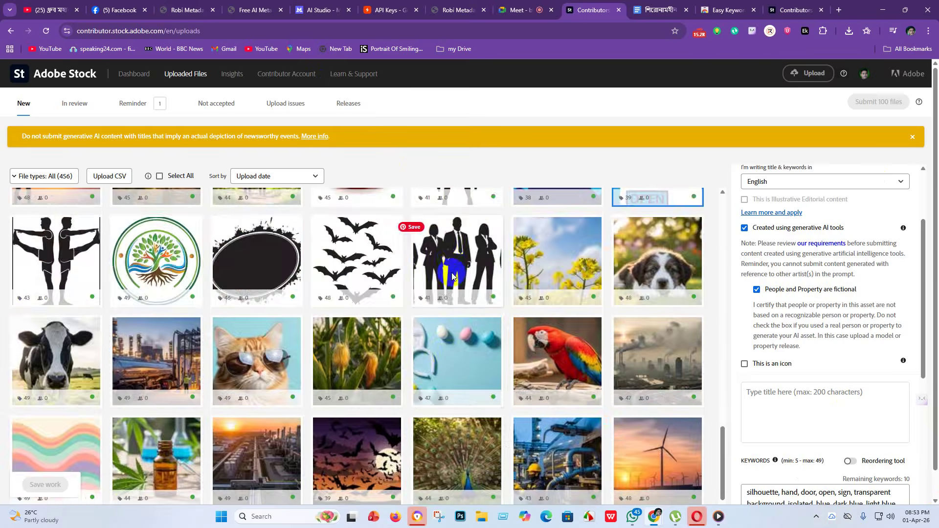
pyautogui.scroll(-2, 452, 276)
pyautogui.scroll(10, 450, 230)
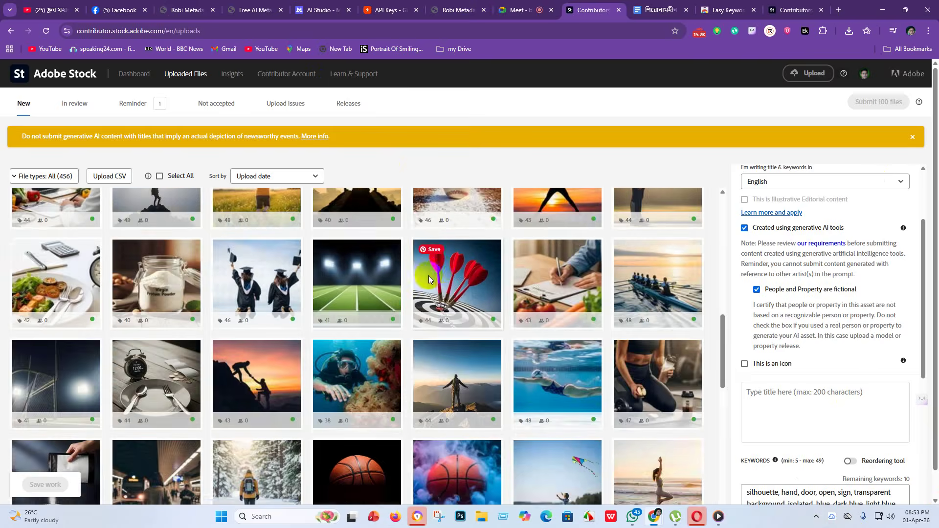
pyautogui.scroll(10, 429, 279)
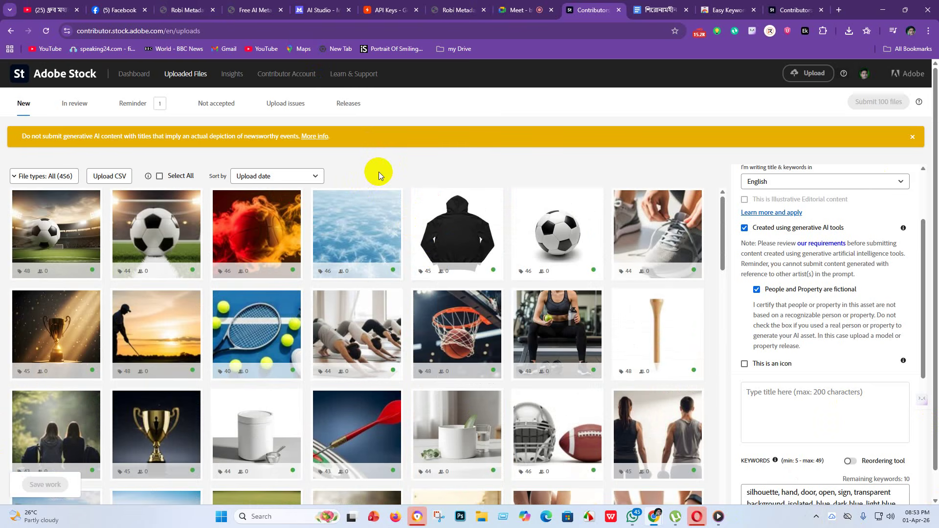
pyautogui.click(805, 32)
pyautogui.click(729, 84)
pyautogui.scroll(-5, 304, 269)
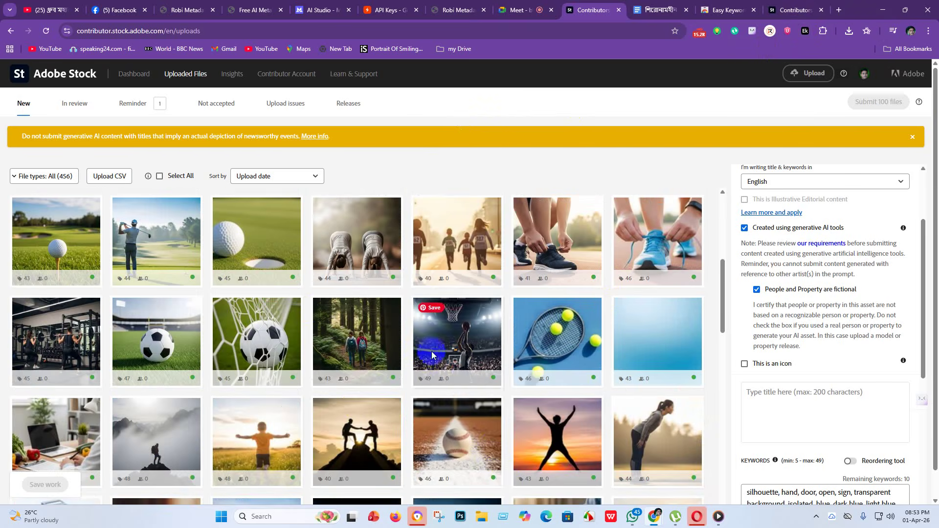
pyautogui.moveTo(528, 408)
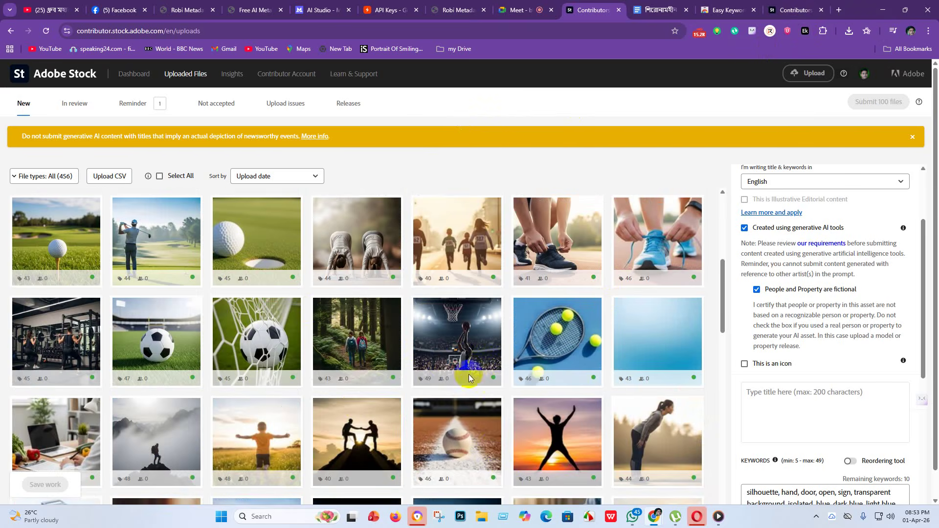
pyautogui.scroll(5, 372, 325)
pyautogui.moveTo(355, 323)
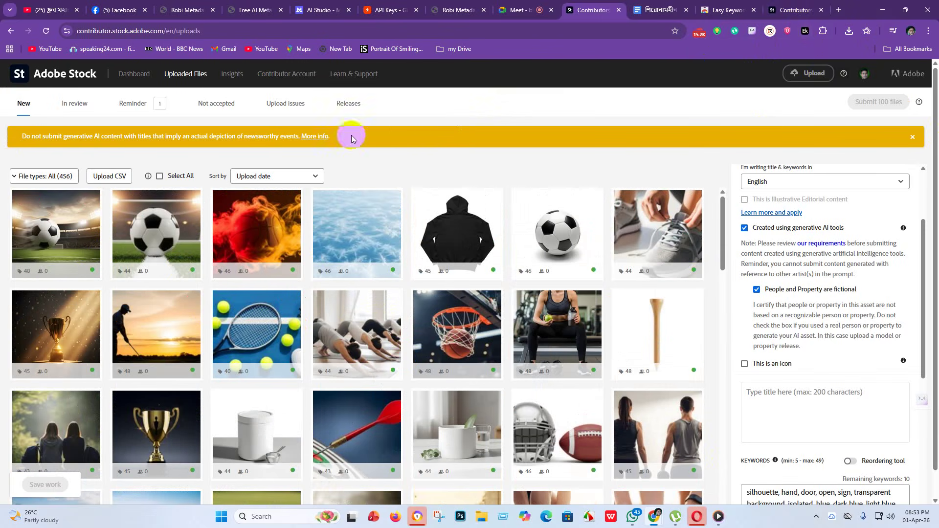
pyautogui.click(395, 516)
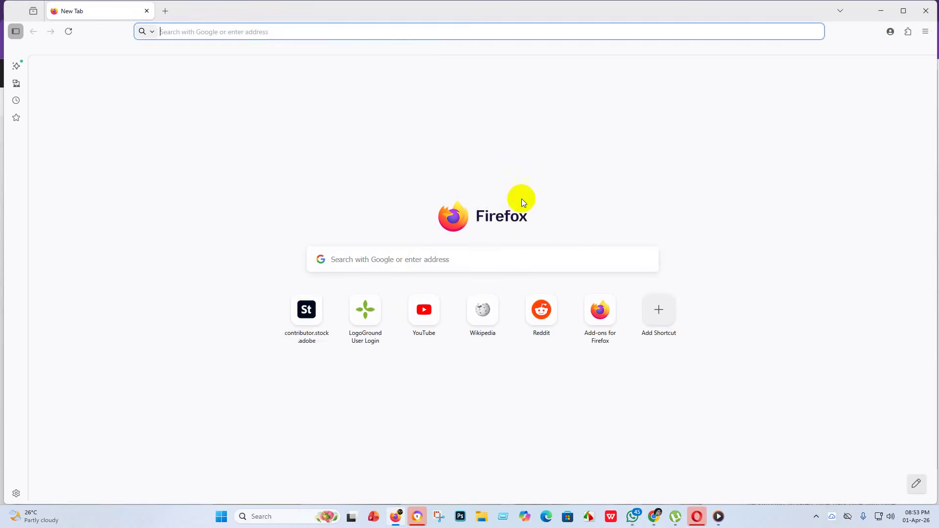
# - Open the Adobe Stock contributor site in Firefox and scroll through it
pyautogui.click(300, 316)
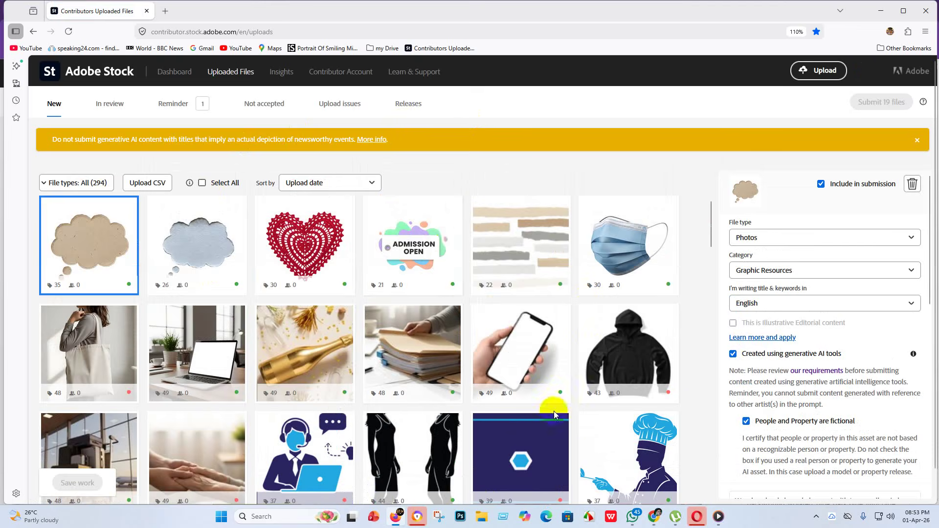
pyautogui.scroll(-4, 554, 413)
pyautogui.scroll(-15, 489, 283)
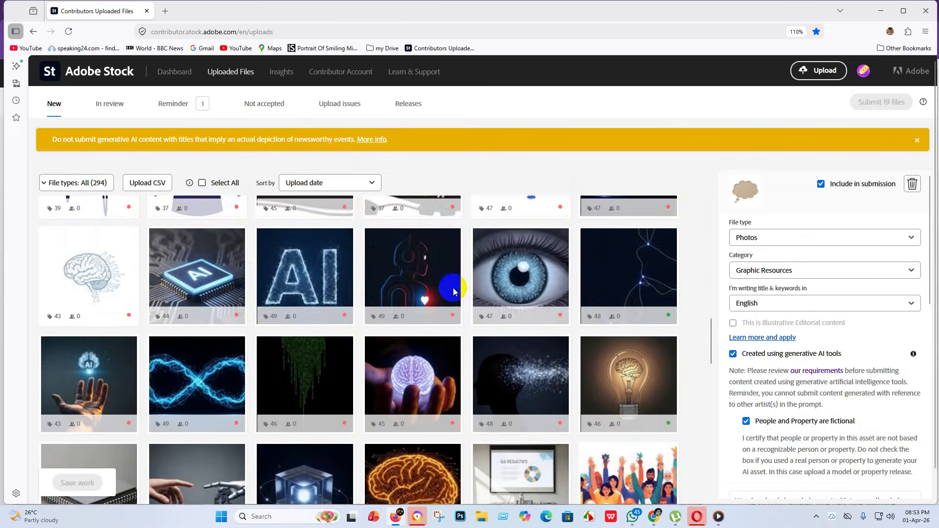
pyautogui.scroll(-10, 451, 303)
pyautogui.scroll(-2, 451, 371)
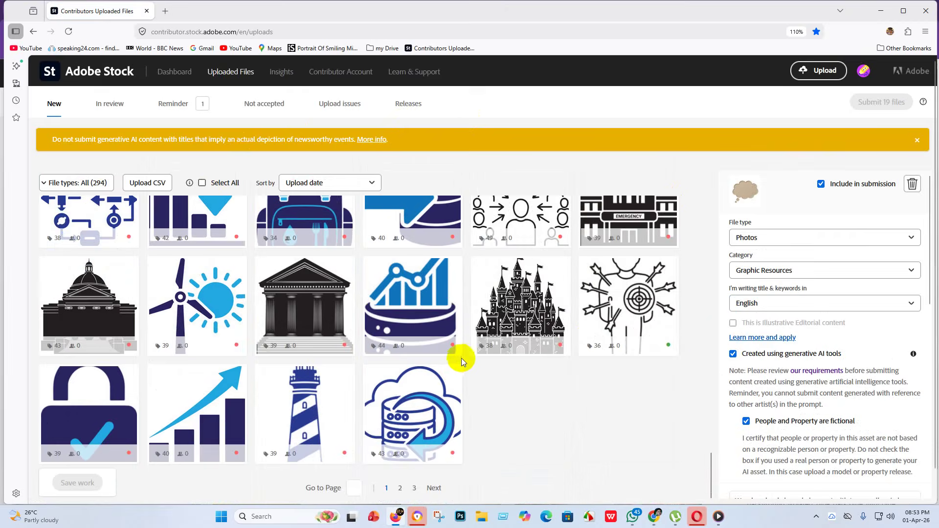
pyautogui.scroll(15, 464, 361)
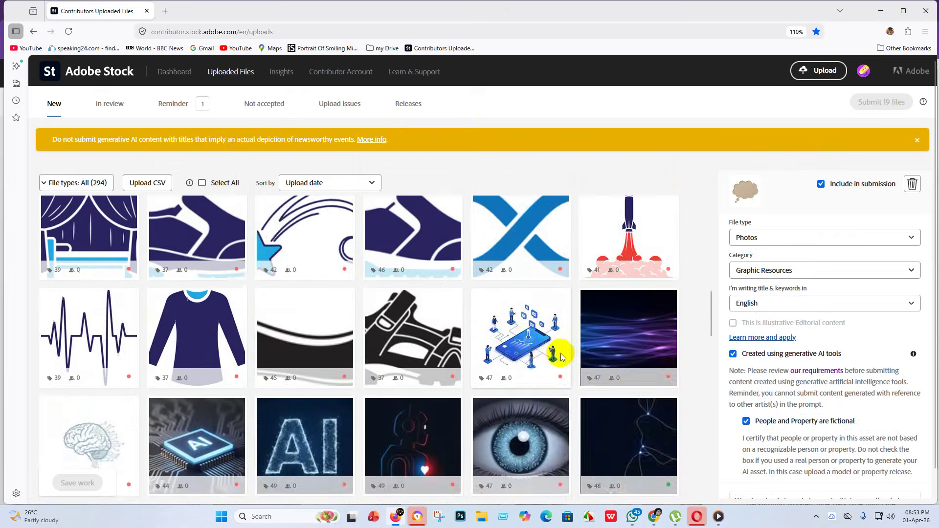
pyautogui.scroll(5, 521, 364)
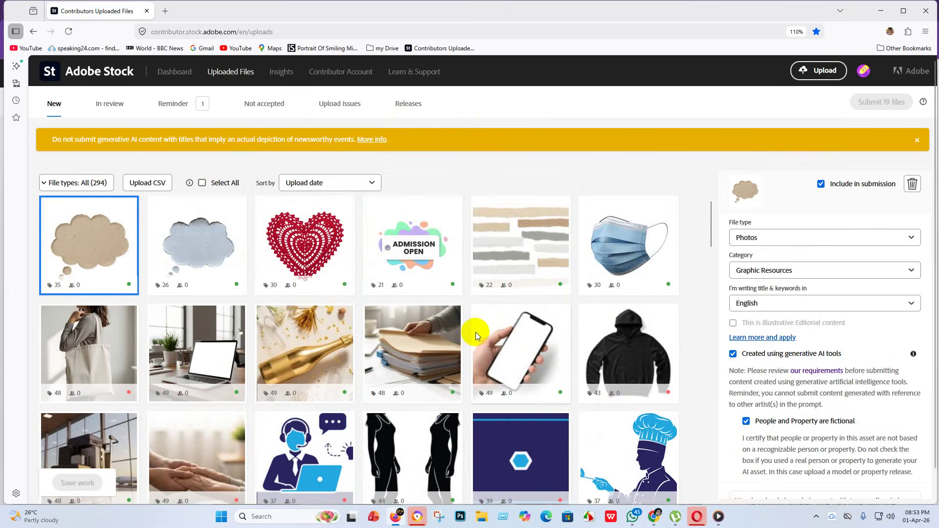
# - Minimize the front window to reveal the Chrome window with the 456-file upload queue
pyautogui.moveTo(476, 332)
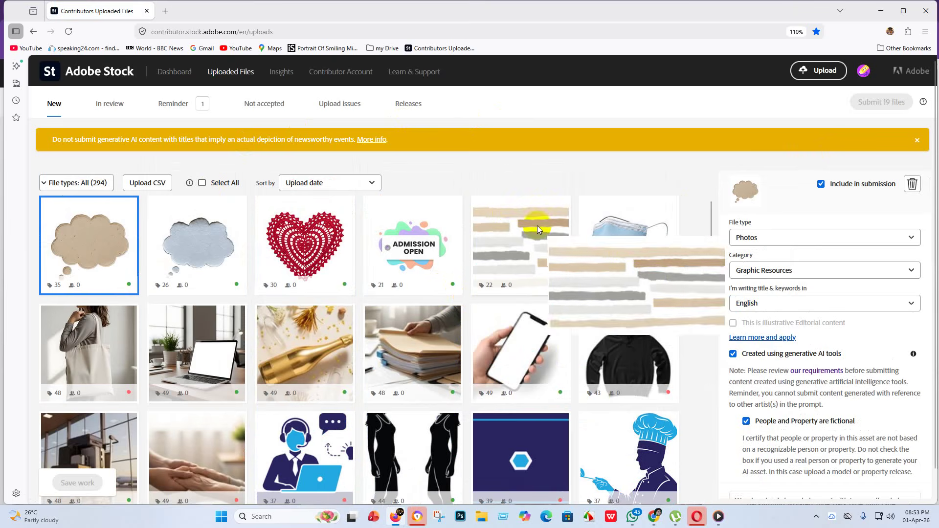
pyautogui.moveTo(597, 273)
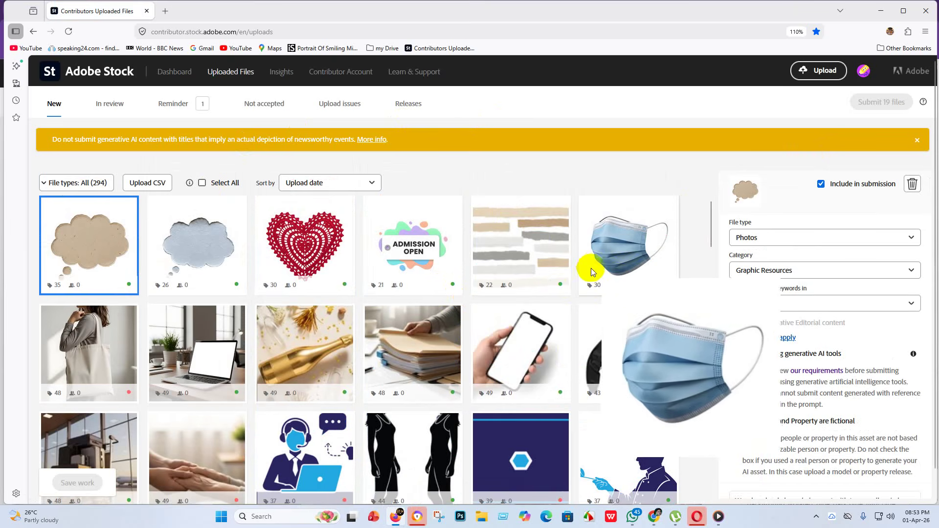
pyautogui.click(873, 16)
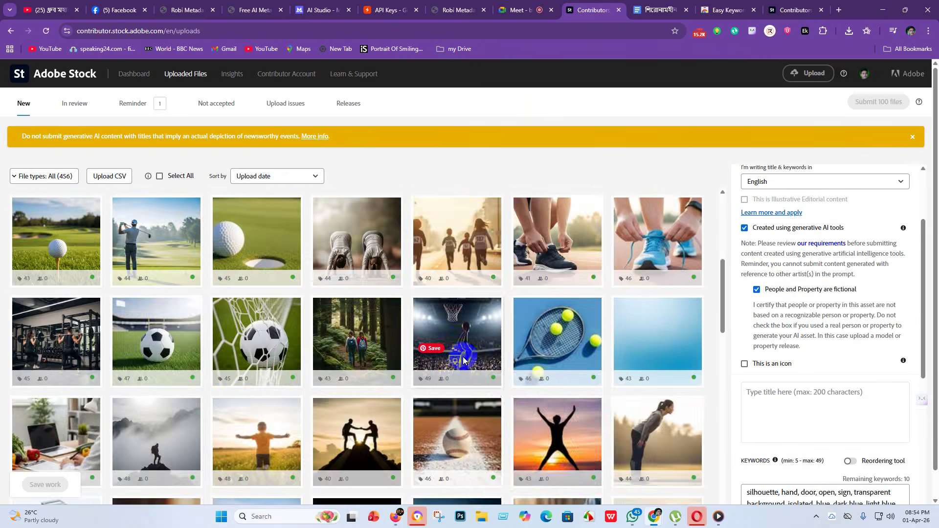
pyautogui.moveTo(446, 341)
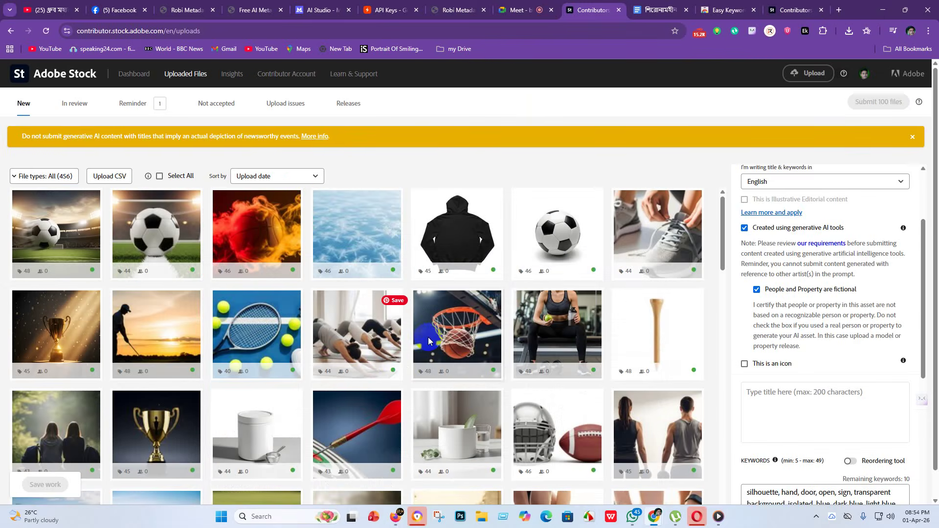
pyautogui.scroll(-3, 489, 361)
pyautogui.scroll(-10, 535, 391)
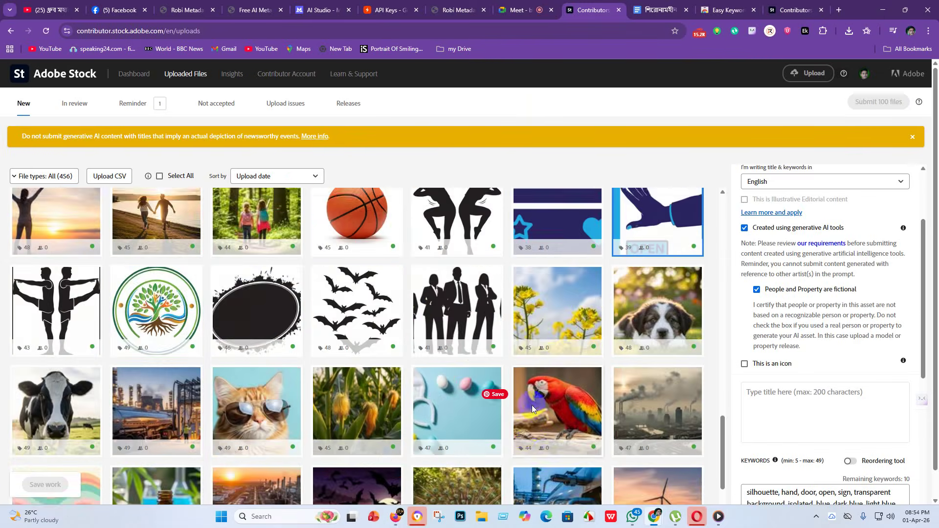
pyautogui.scroll(3, 465, 421)
pyautogui.scroll(10, 455, 420)
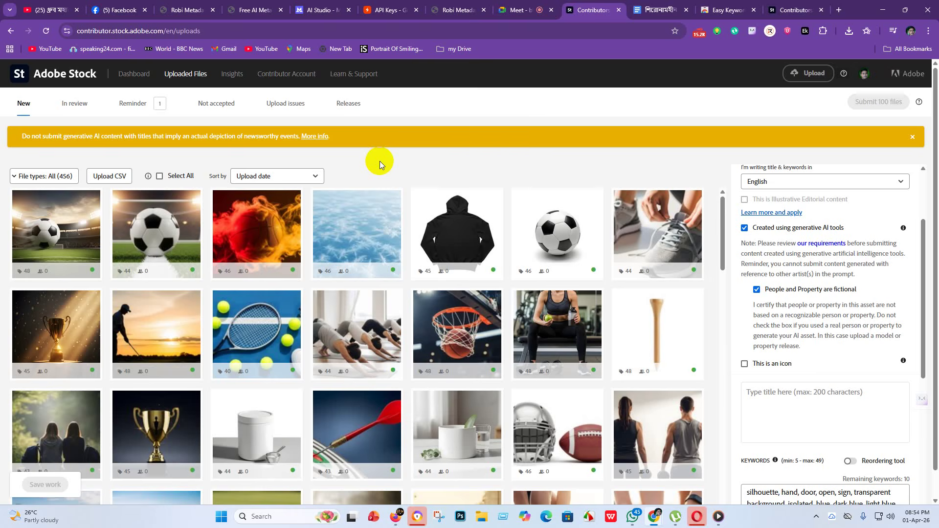
pyautogui.scroll(-10, 391, 362)
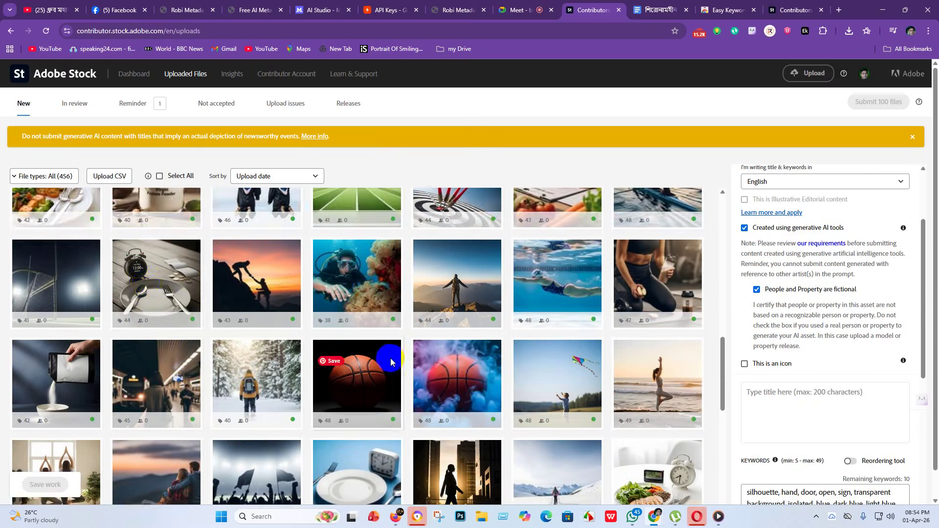
pyautogui.scroll(-5, 391, 362)
# - Auto-fill the alarm-clock image's metadata and select the word 'plate' in its title
pyautogui.scroll(4, 156, 250)
pyautogui.click(156, 246)
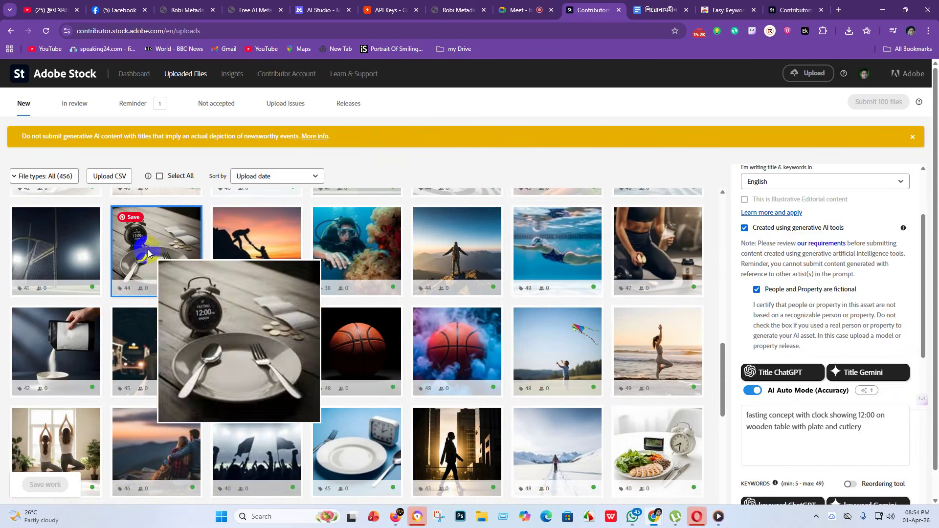
pyautogui.scroll(-1, 777, 348)
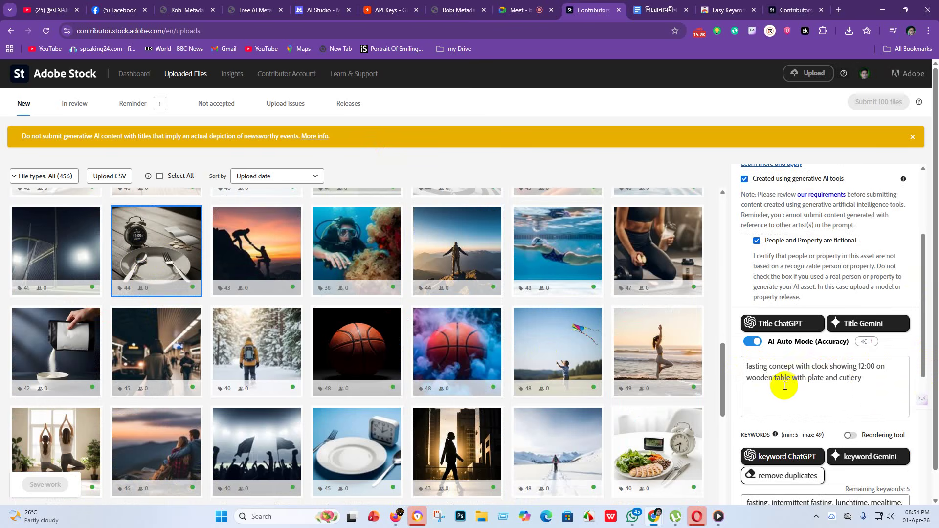
pyautogui.doubleClick(816, 378)
pyautogui.scroll(-3, 806, 391)
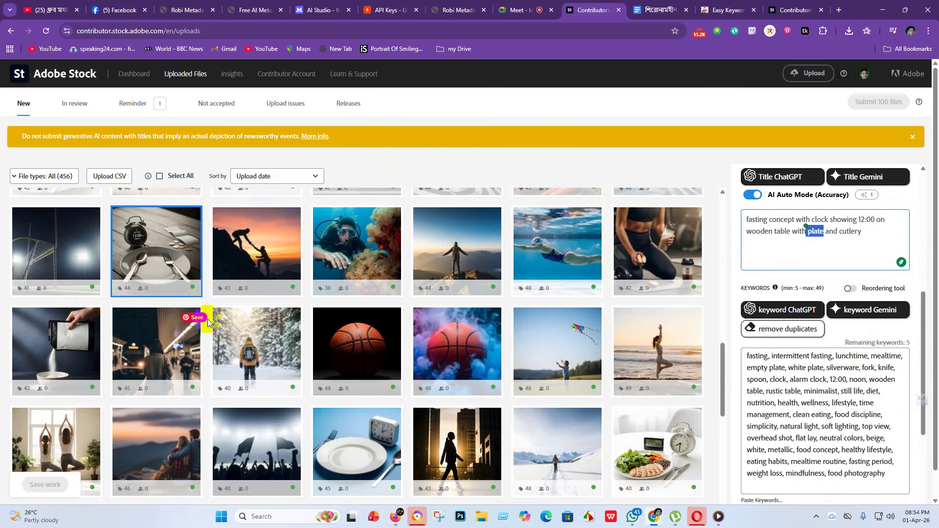
# - Generate the scuba diver image's title and keywords, then switch to the Mistral AI Studio page
pyautogui.click(369, 266)
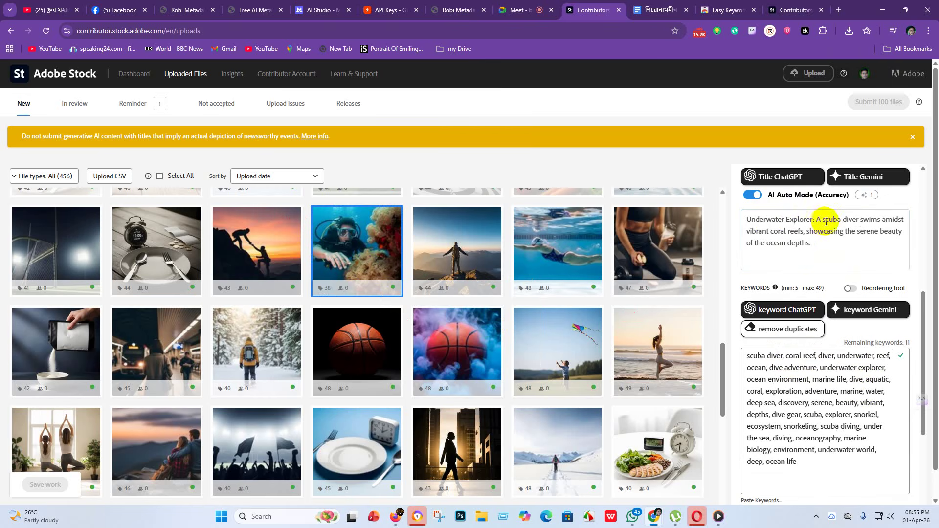
pyautogui.scroll(5, 446, 305)
pyautogui.scroll(10, 446, 306)
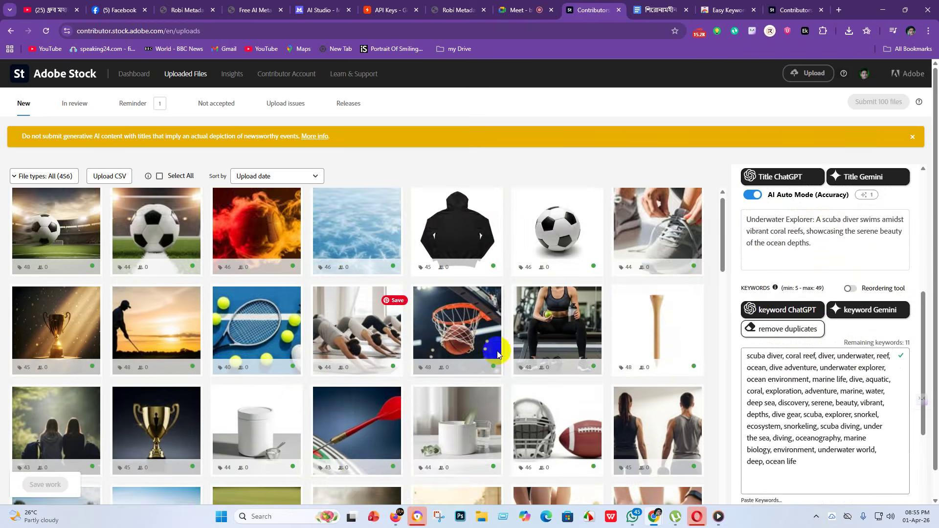
pyautogui.scroll(-15, 440, 352)
pyautogui.scroll(-5, 643, 432)
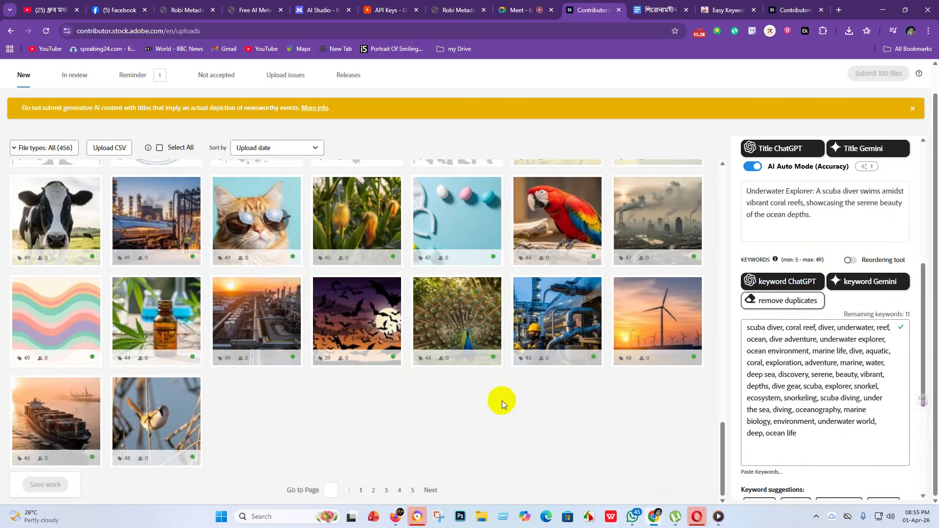
pyautogui.scroll(3, 577, 438)
pyautogui.scroll(10, 577, 438)
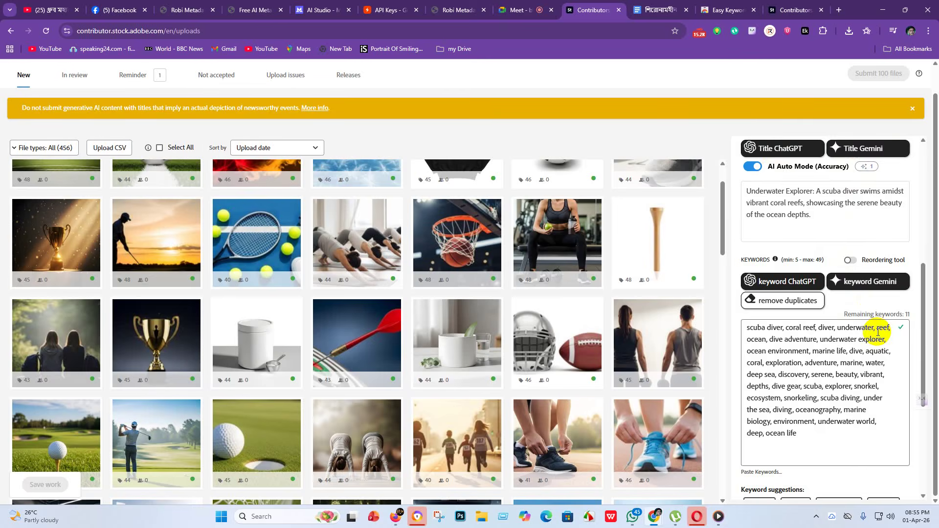
pyautogui.scroll(7, 871, 317)
pyautogui.scroll(-10, 826, 274)
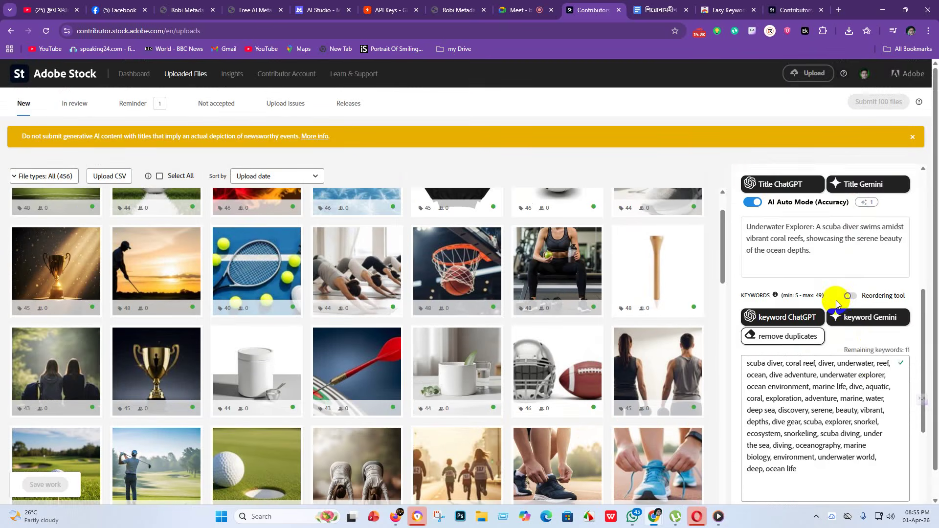
pyautogui.scroll(10, 792, 342)
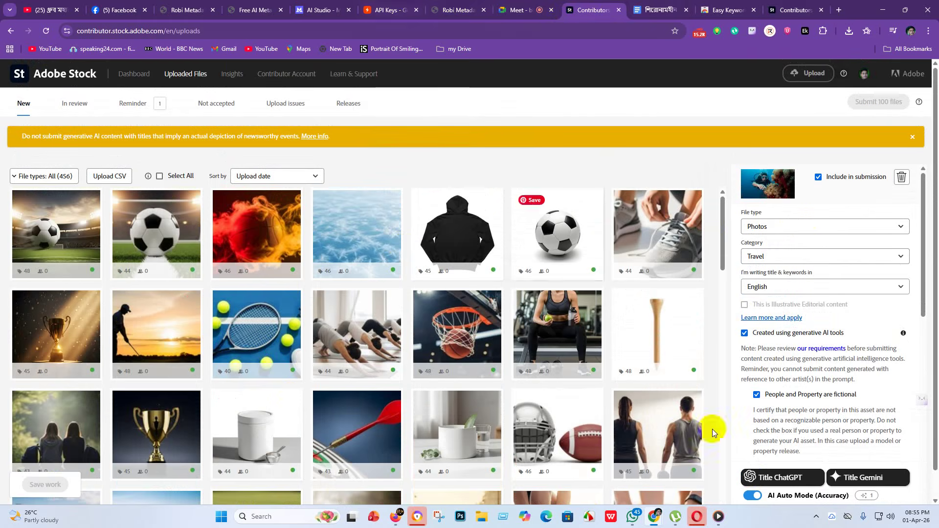
pyautogui.click(326, 11)
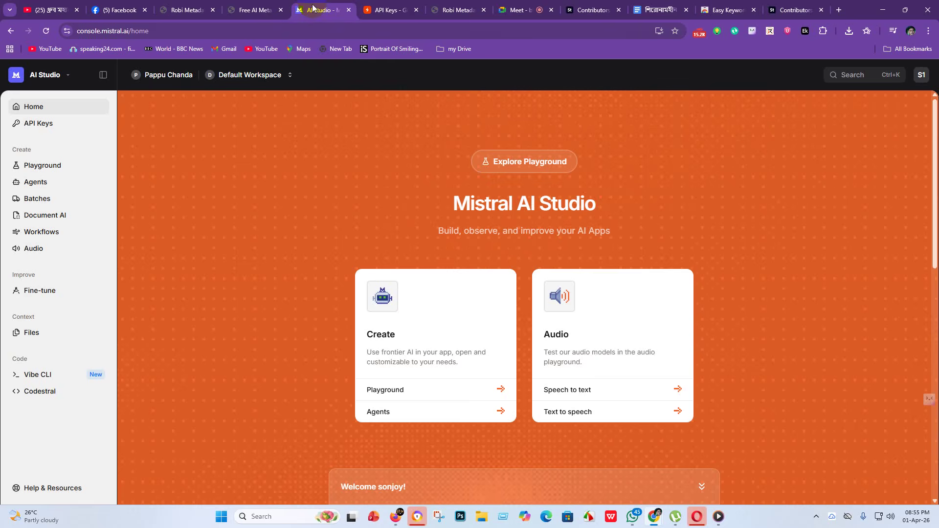
# - Switch to freemetadata.com and scroll through the titles and keywords for all 29 images
pyautogui.click(255, 11)
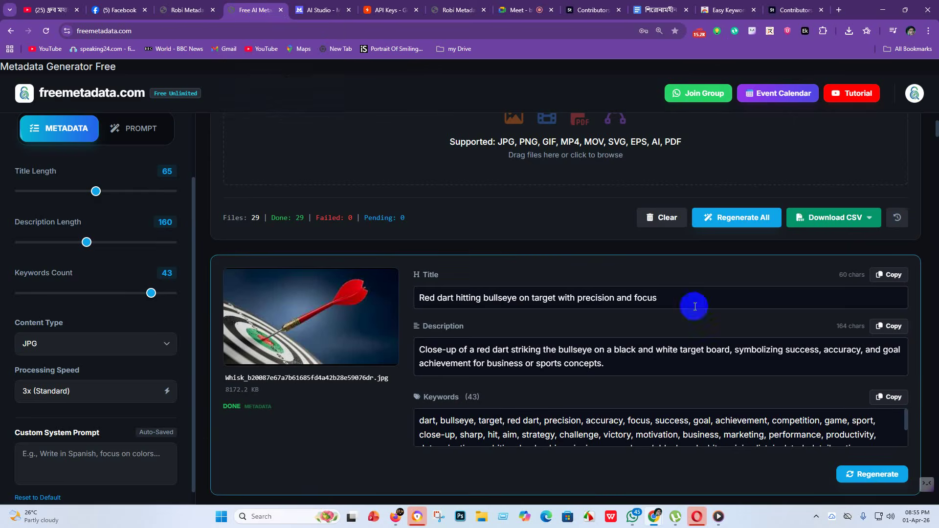
pyautogui.scroll(4, 478, 272)
pyautogui.scroll(-8, 477, 272)
pyautogui.scroll(-5, 488, 323)
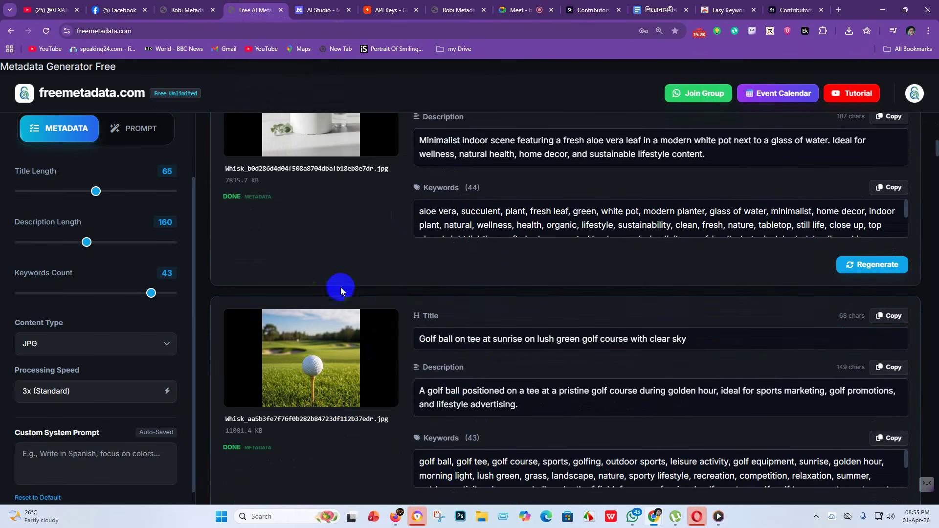
pyautogui.scroll(10, 312, 259)
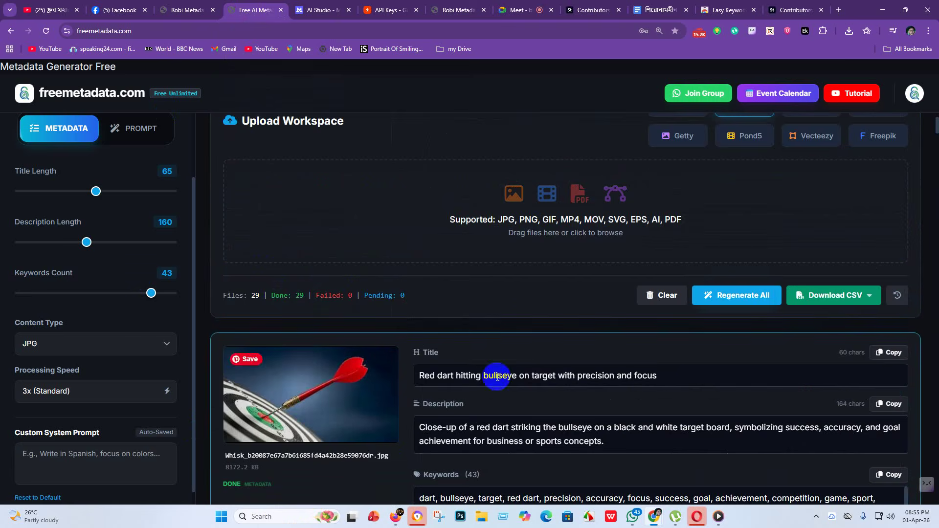
pyautogui.scroll(-15, 538, 376)
pyautogui.scroll(-12, 332, 373)
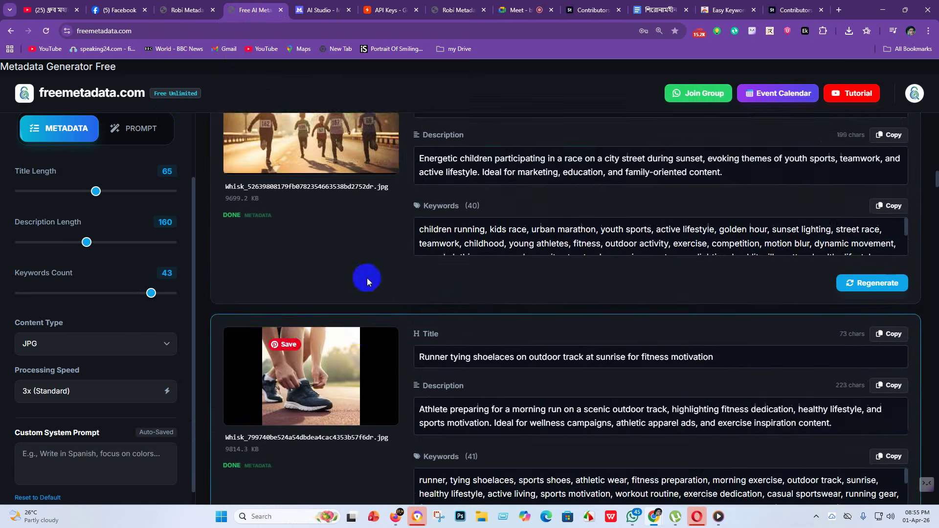
pyautogui.scroll(-7, 350, 360)
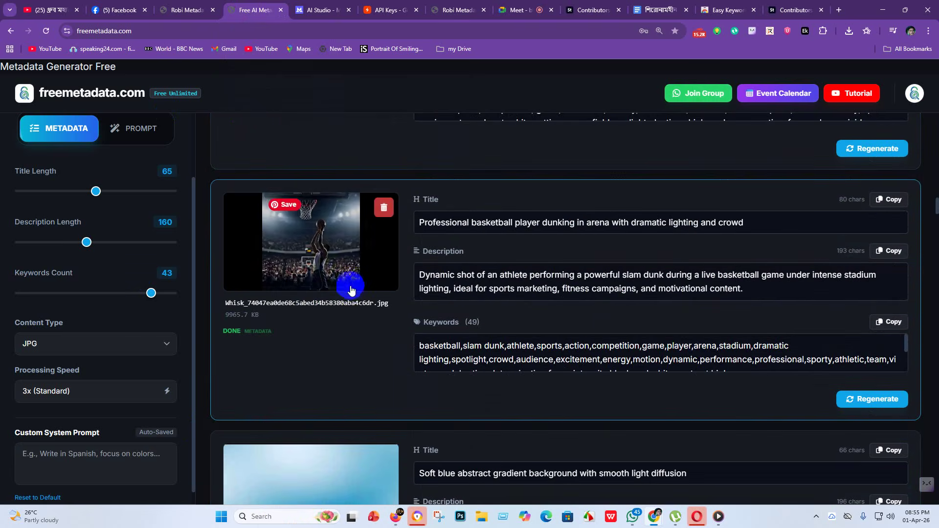
pyautogui.scroll(2, 590, 321)
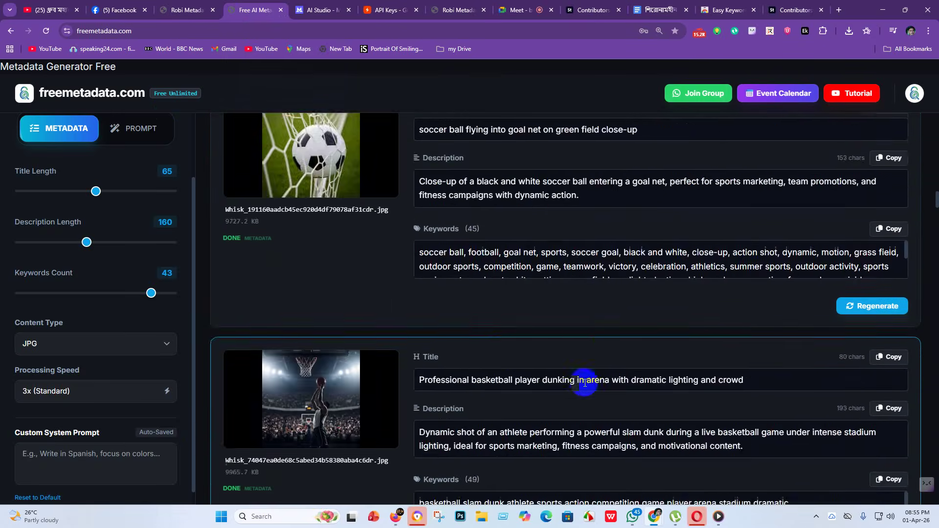
pyautogui.scroll(-15, 591, 320)
pyautogui.scroll(20, 337, 361)
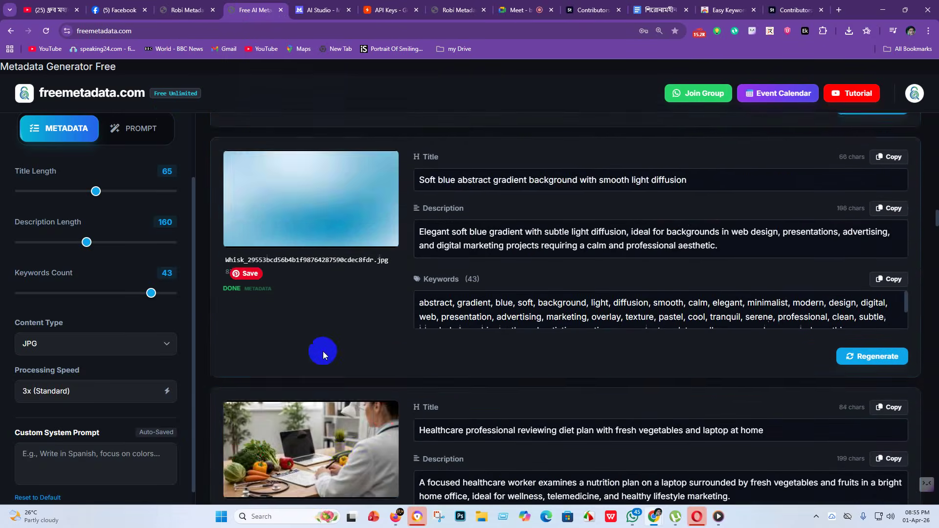
pyautogui.scroll(10, 327, 302)
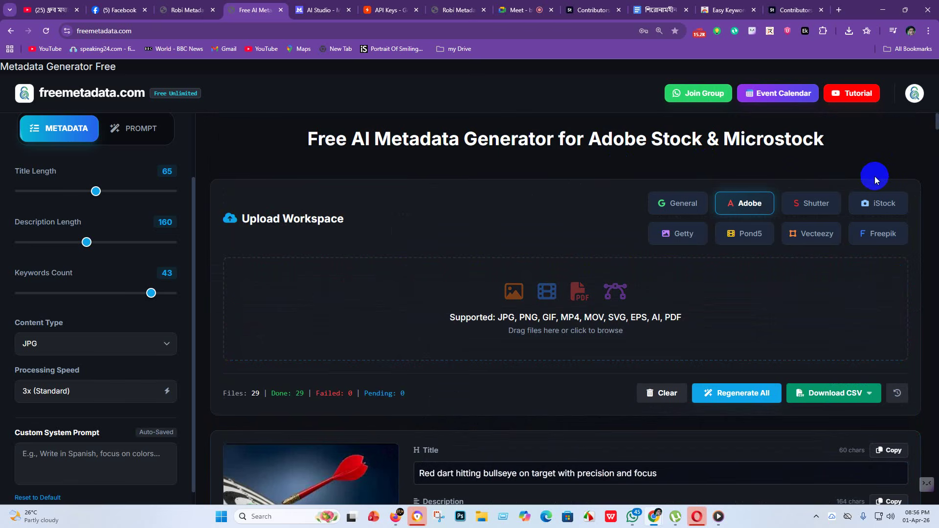
pyautogui.moveTo(655, 511)
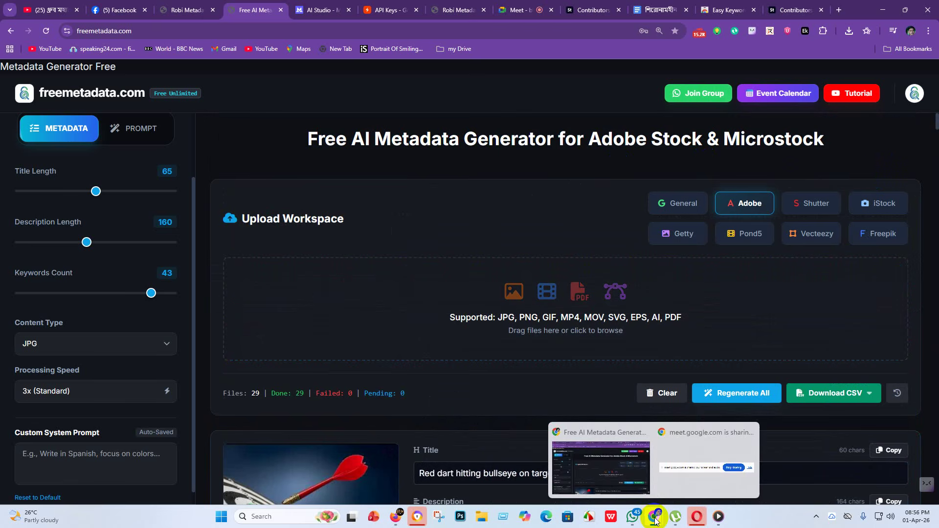
# - View the Easy Keywords for AdobeStock Web Store listing, then leave the Google Meet call
pyautogui.click(730, 10)
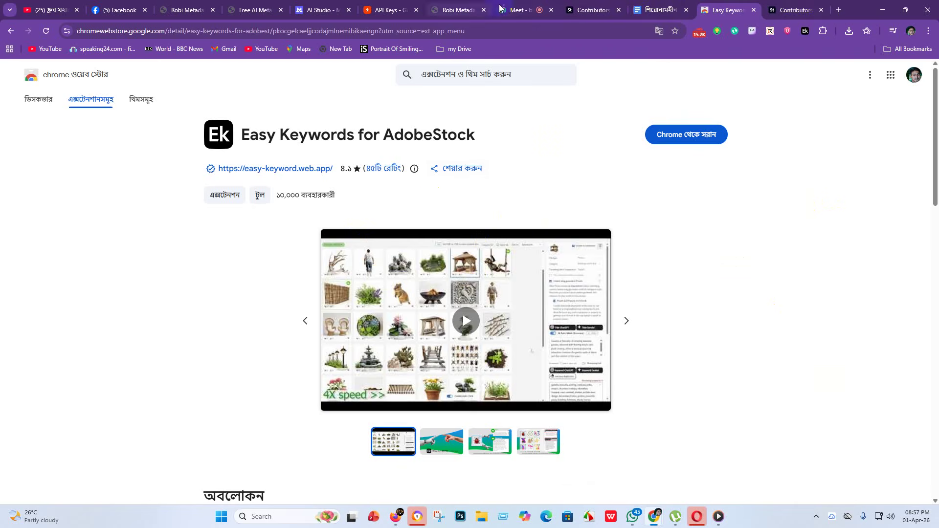
pyautogui.click(522, 11)
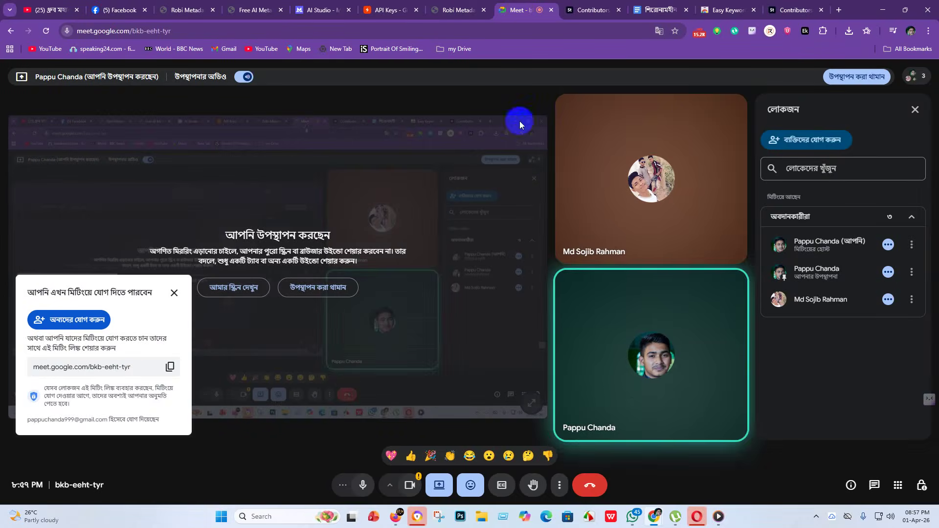
pyautogui.click(594, 485)
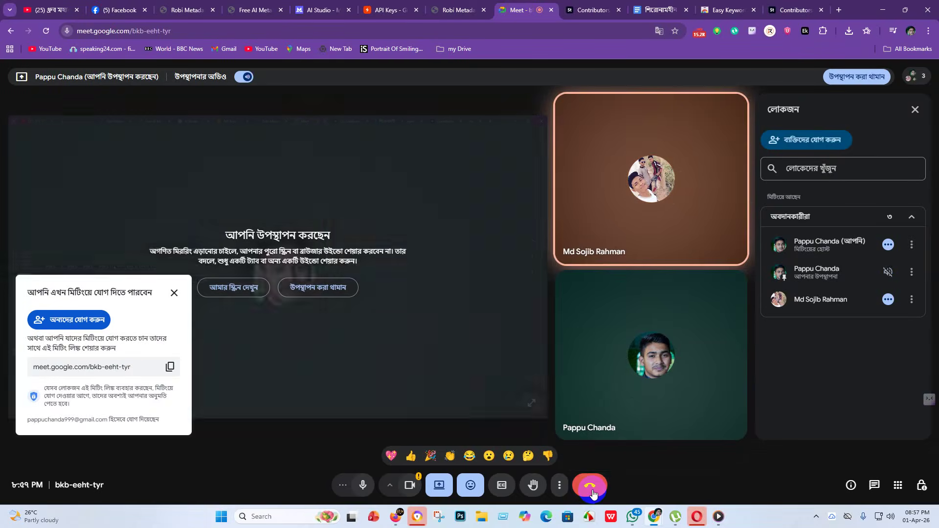